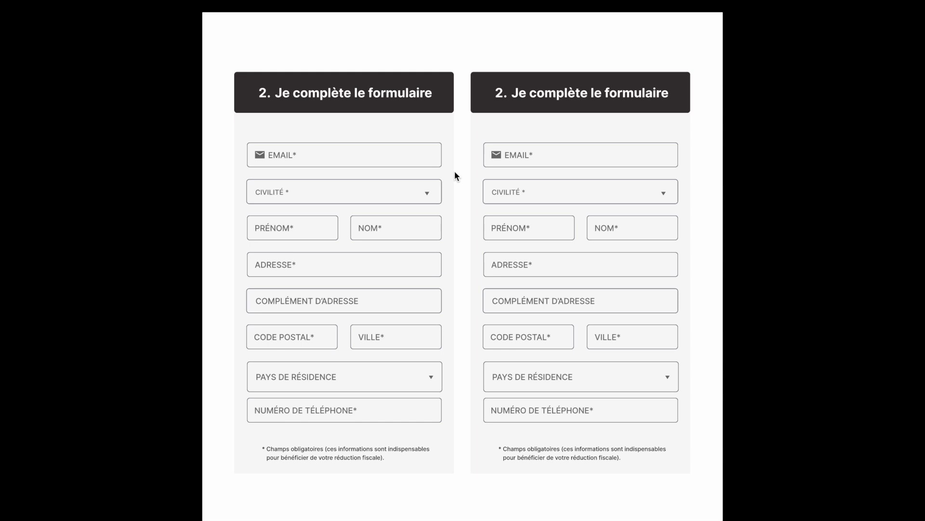
Step: Enter the user's e-mail address in the left form's EMAIL field
left_click(309, 155)
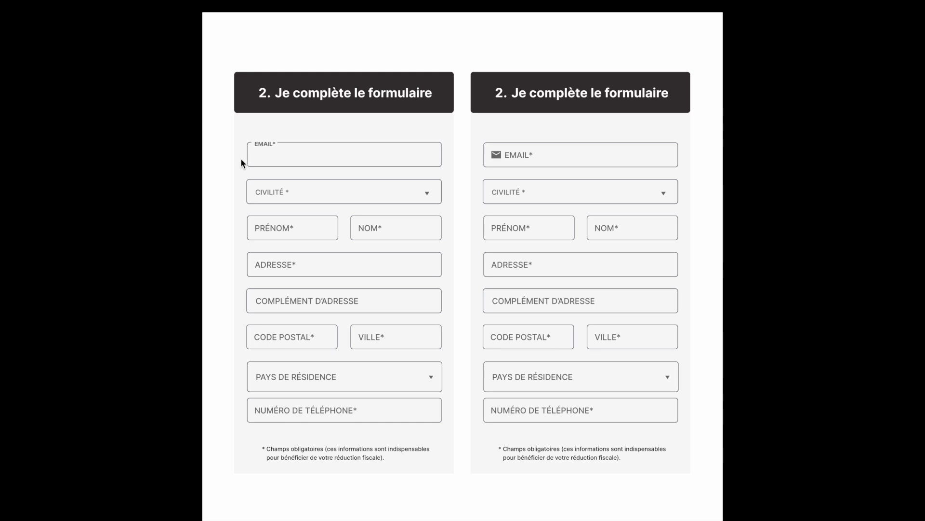
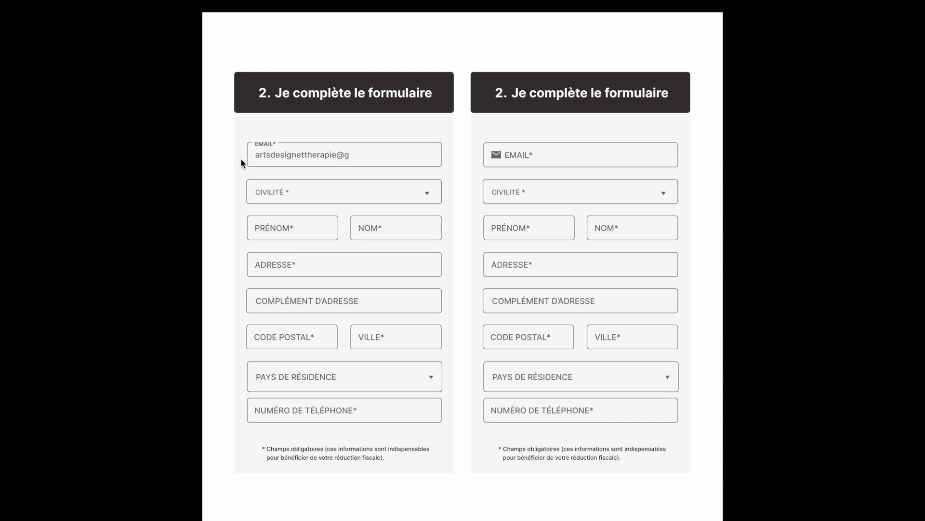
Step: Try HOMME and AUTRE in the CIVILITÉ dropdown, then settle on FEMME
left_click(428, 195)
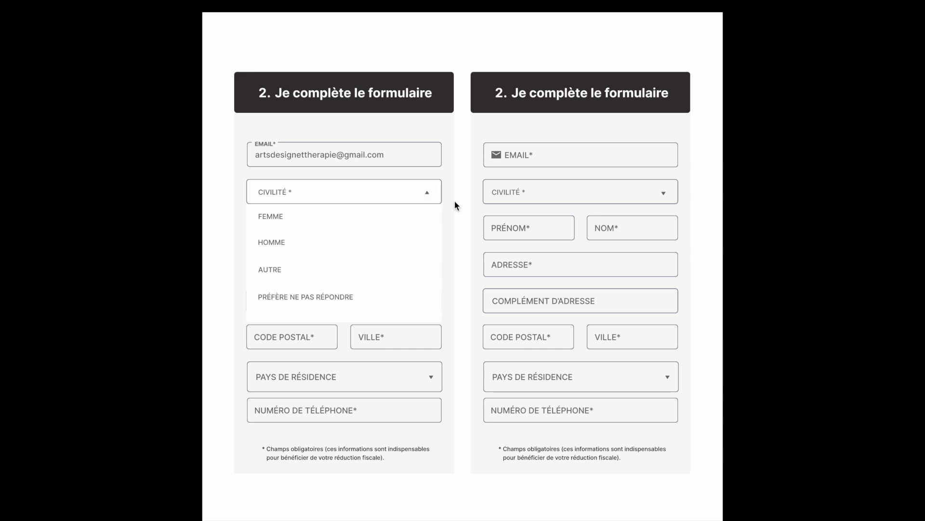
left_click(428, 194)
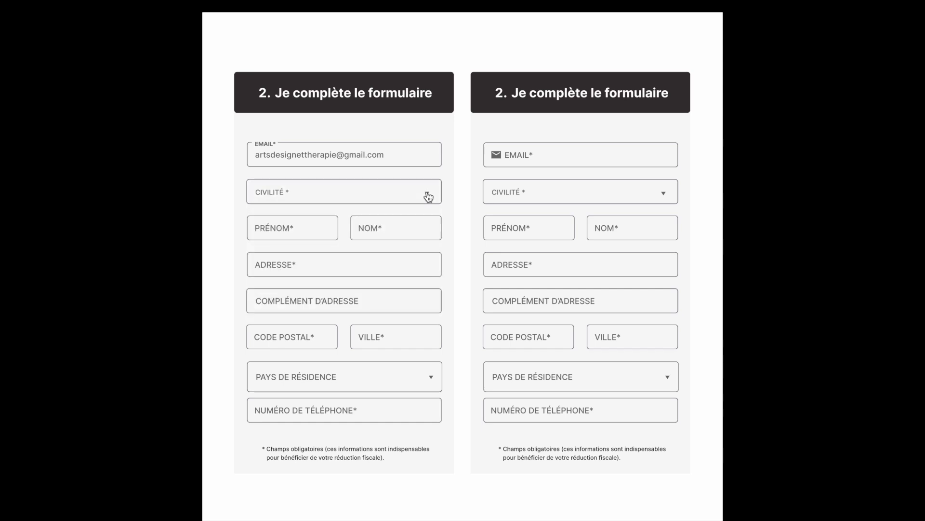
left_click(428, 195)
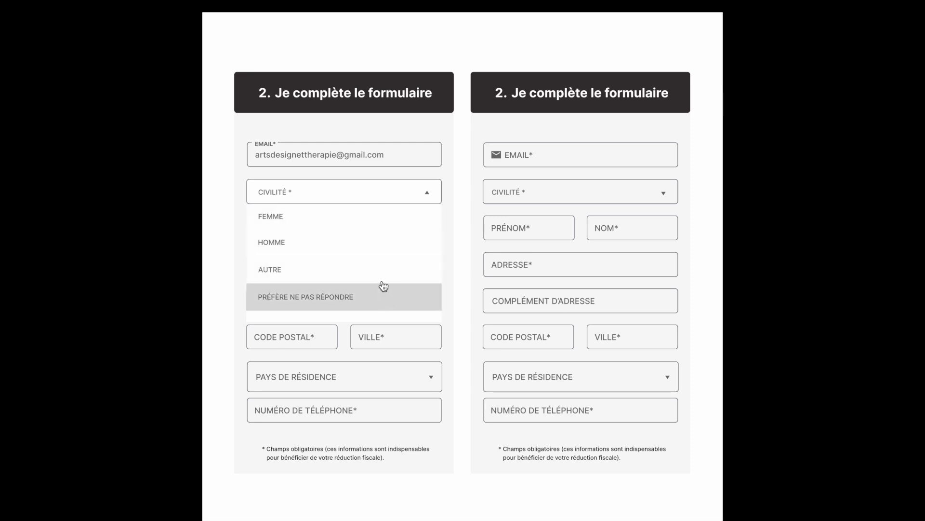
left_click(388, 250)
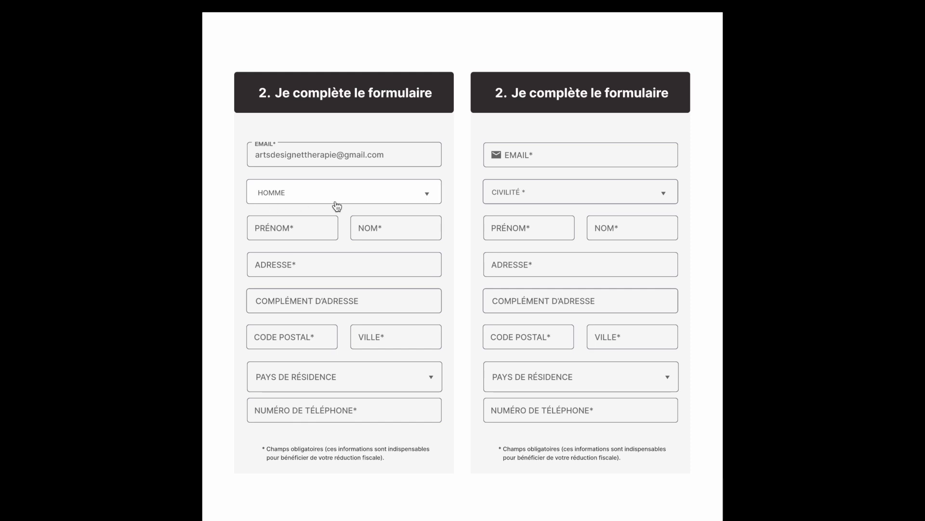
left_click(428, 197)
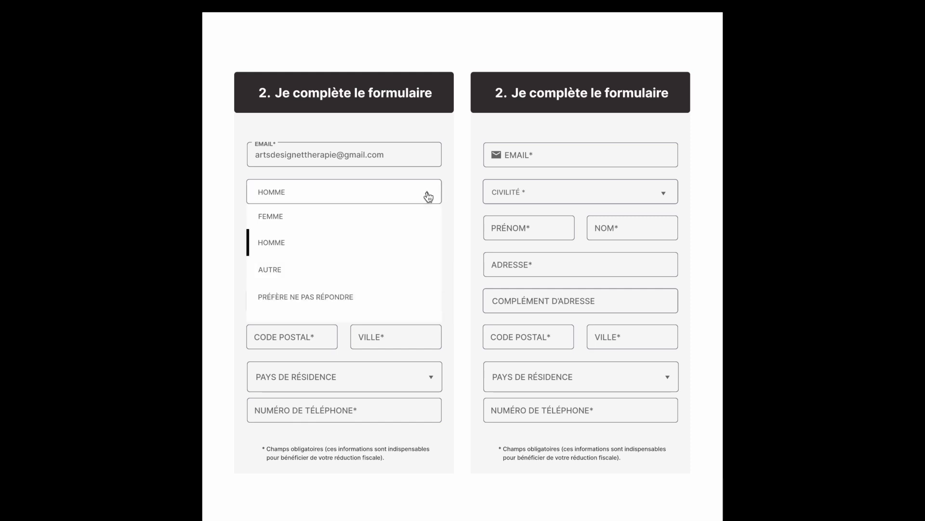
left_click(390, 267)
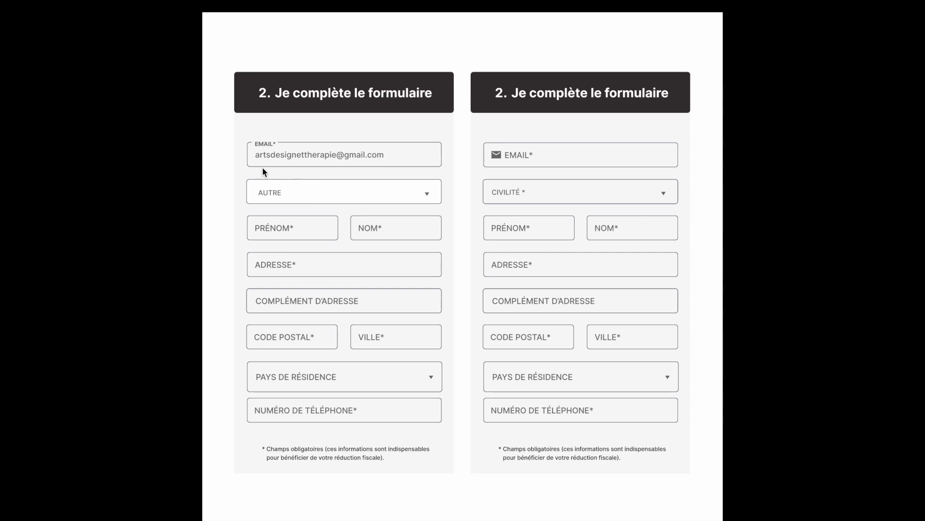
left_click(427, 193)
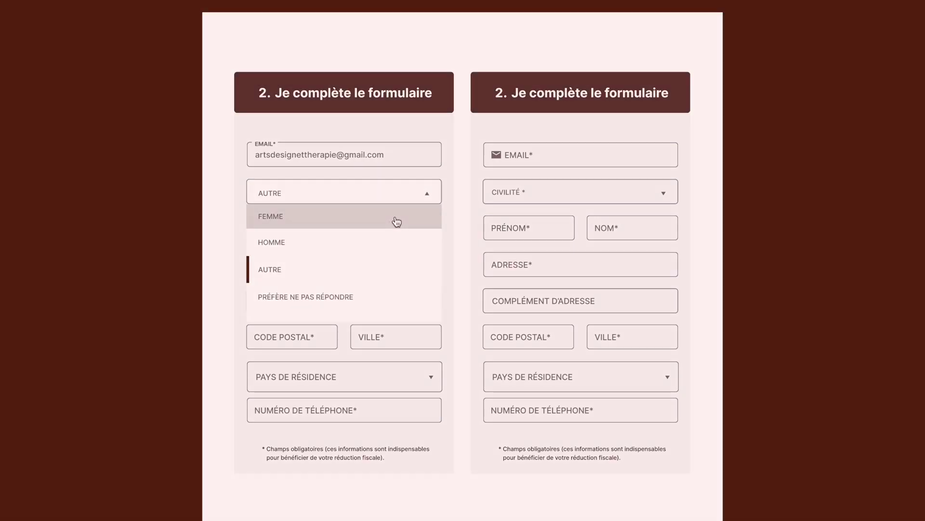
left_click(393, 220)
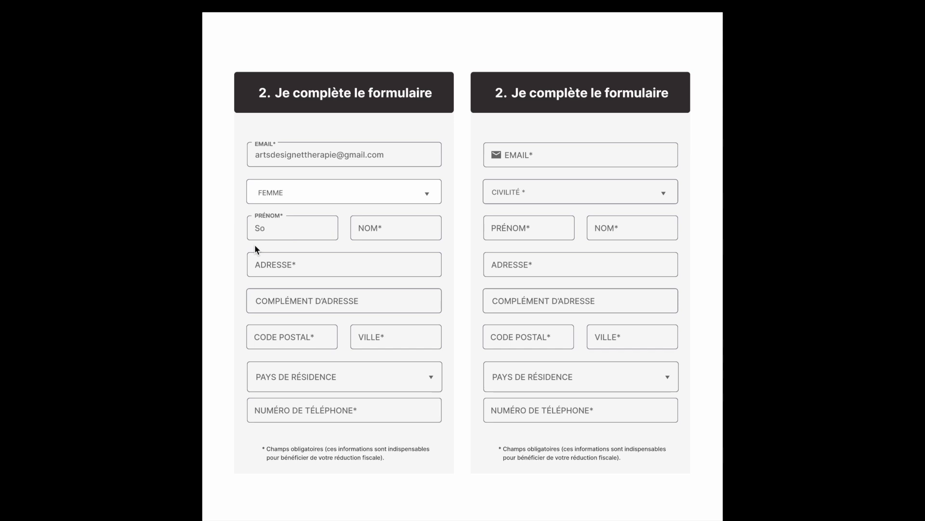
Step: Finish the first name and enter the user's surname in the NOM field
type("ia")
left_click(357, 235)
Step: Enter the user's street address in ADRESSE, correcting a typo in it
left_click(292, 265)
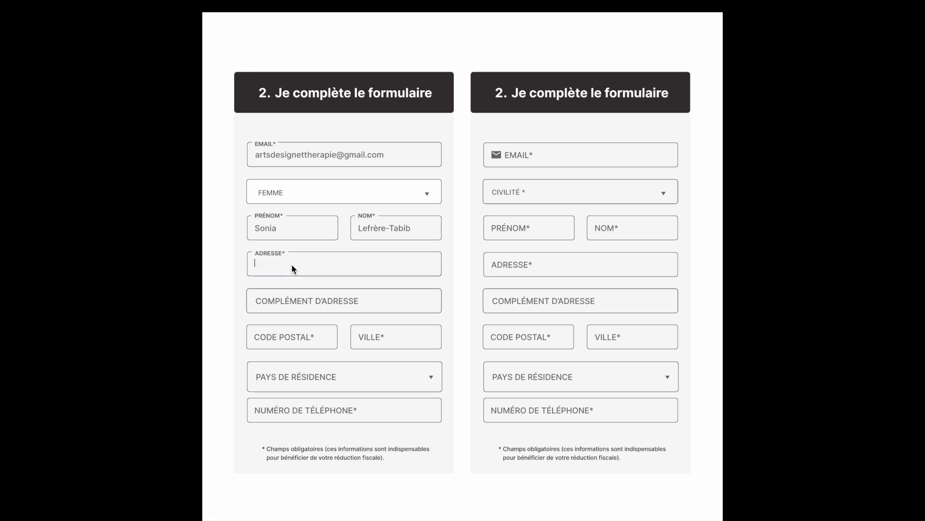
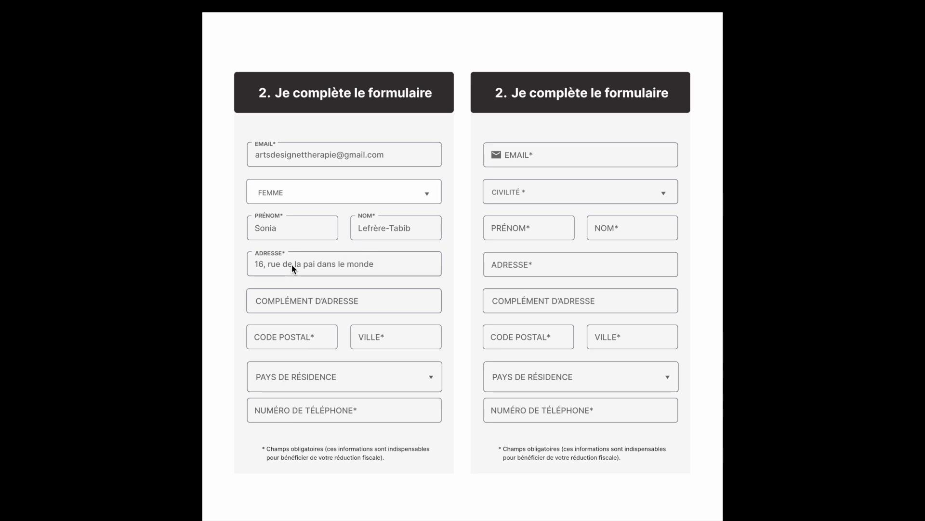
key("BackSpace")
key("BackSpace")
key("BackSpace")
key("BackSpace")
key("BackSpace")
key("BackSpace")
key("BackSpace")
key("BackSpace")
key("BackSpace")
key("BackSpace")
key("BackSpace")
key("BackSpace")
key("BackSpace")
key("BackSpace")
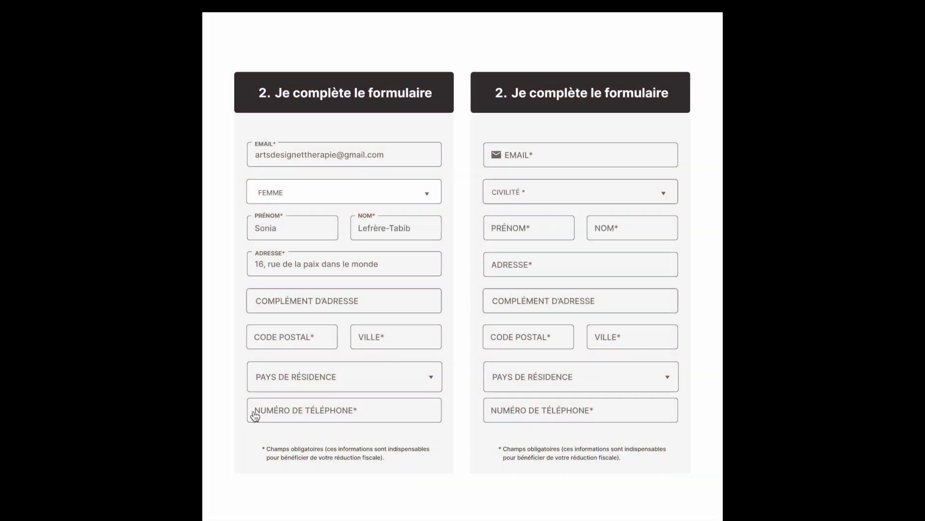
left_click(255, 415)
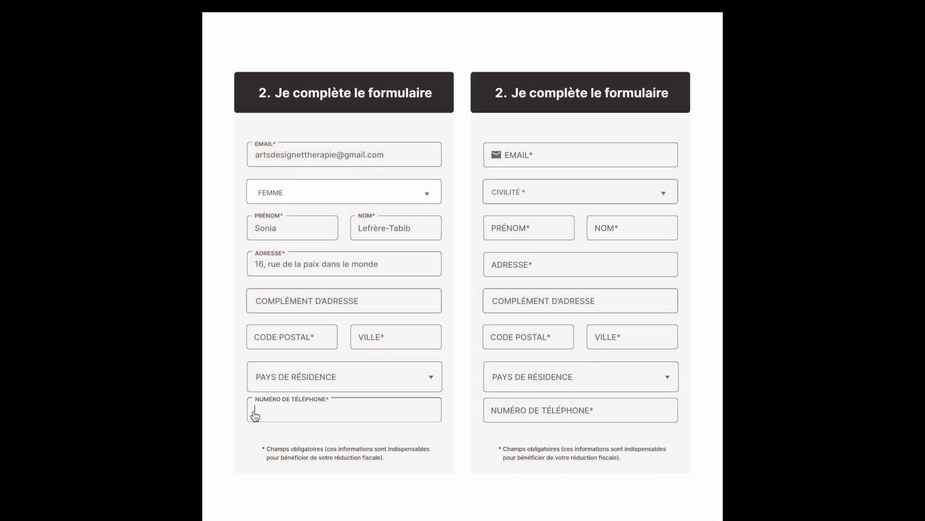
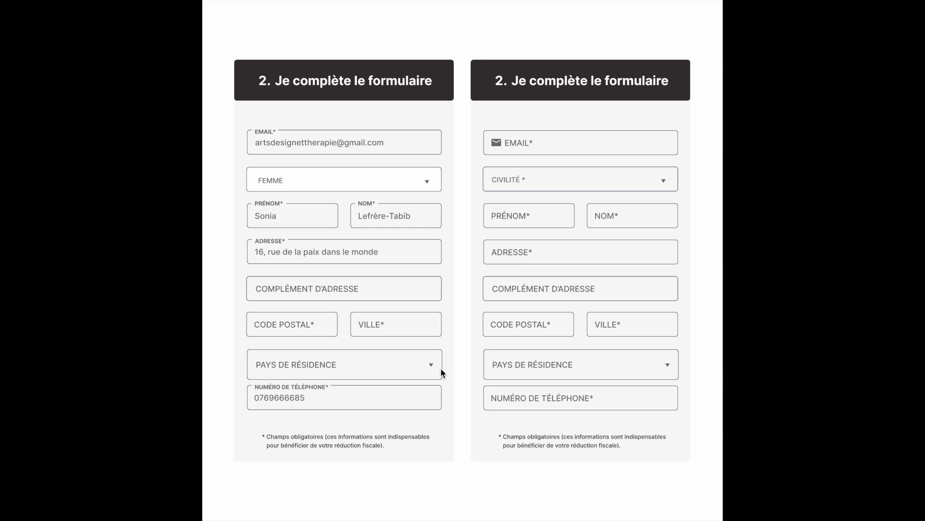
Step: Enter the user's phone number and open the PAYS DE RÉSIDENCE country list
left_click(430, 365)
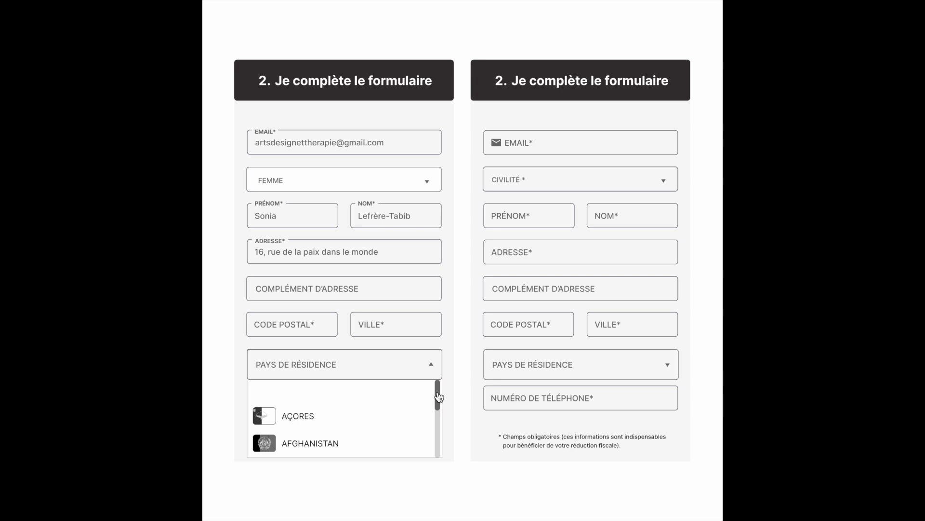
Step: Choose SAINT-BARTHÉLÉMY as country of residence, then reopen the list and jump to S
left_click_drag(439, 397, 439, 444)
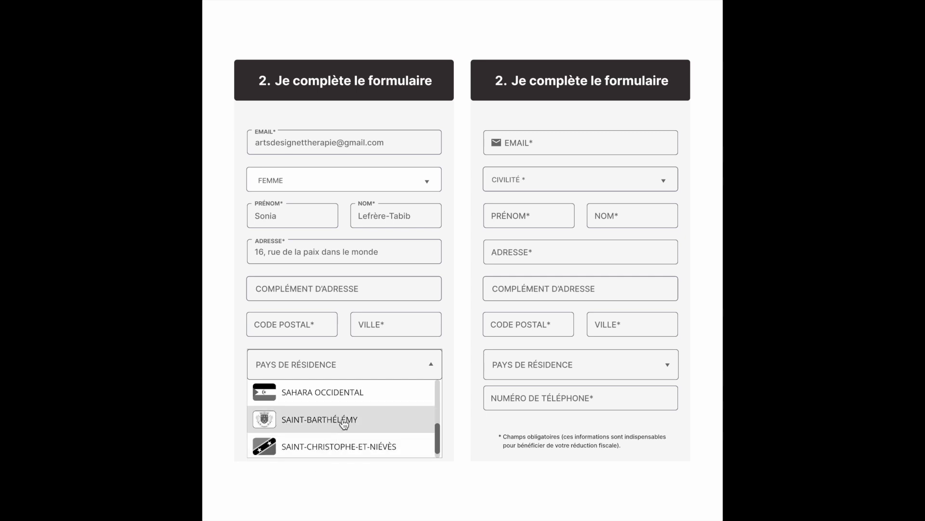
left_click(382, 424)
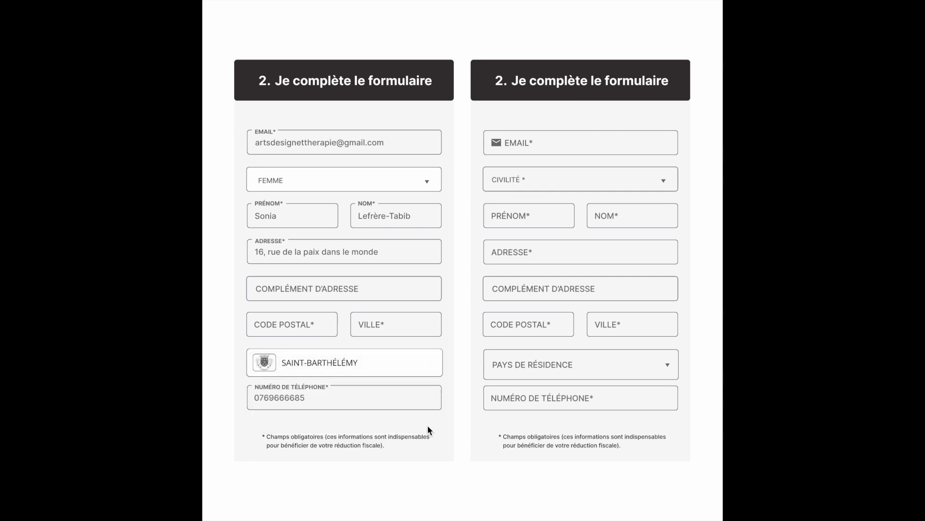
left_click(436, 363)
left_click_drag(437, 434, 440, 384)
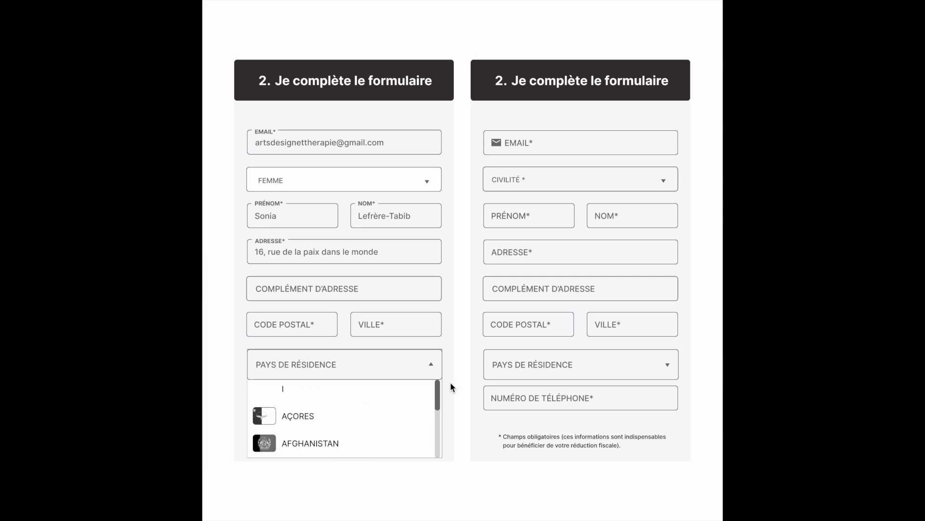
key("s")
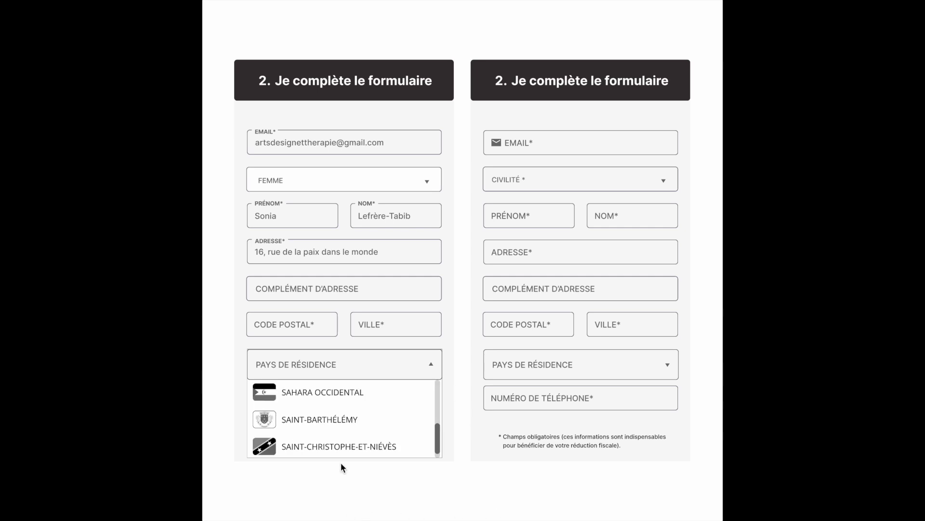
Step: Select SAINT-BARTHÉLÉMY from the country list again
left_click(393, 423)
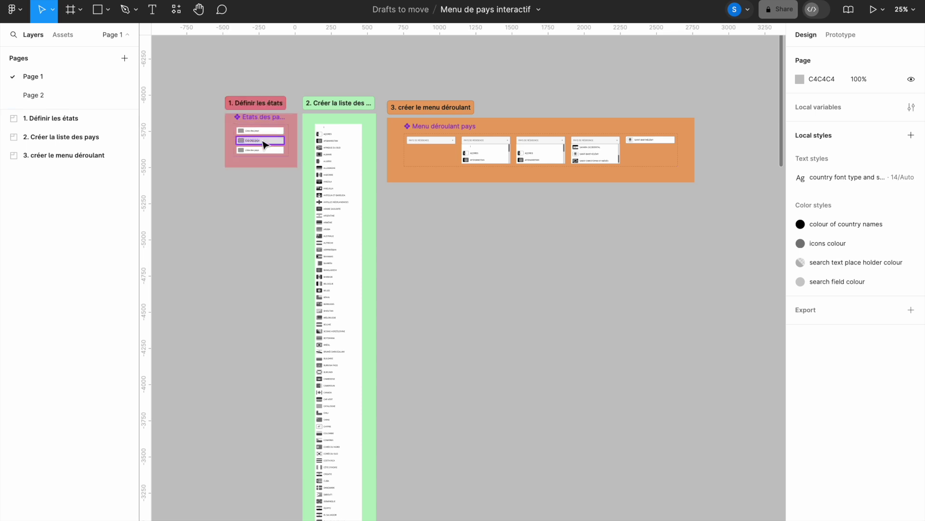
Step: Zoom into the 1. Définir les états section and inspect the Par défaut and Au survol variants
key("z")
left_click_drag(209, 83, 327, 193)
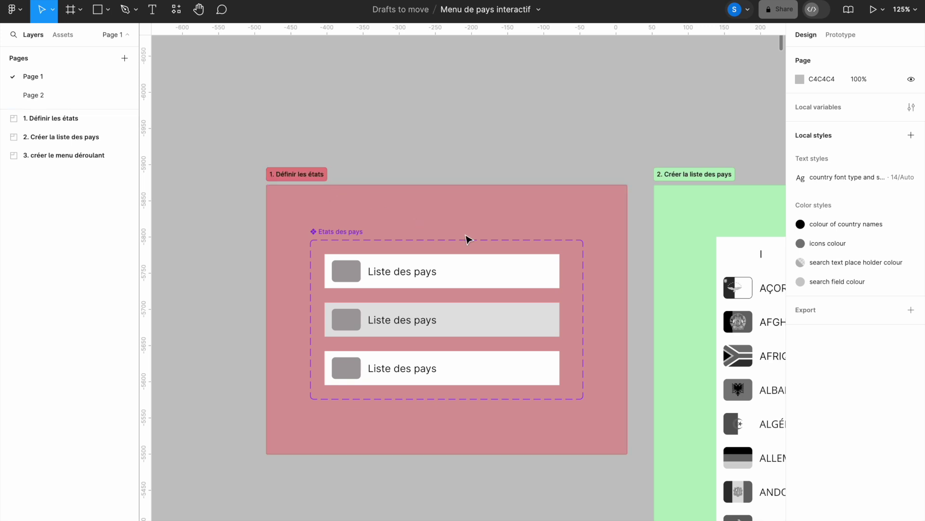
left_click(493, 274)
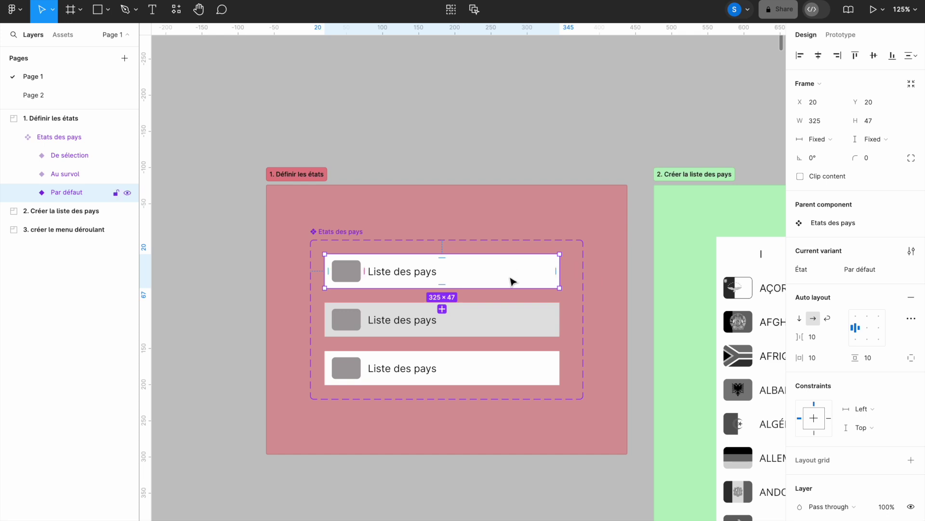
left_click(519, 326)
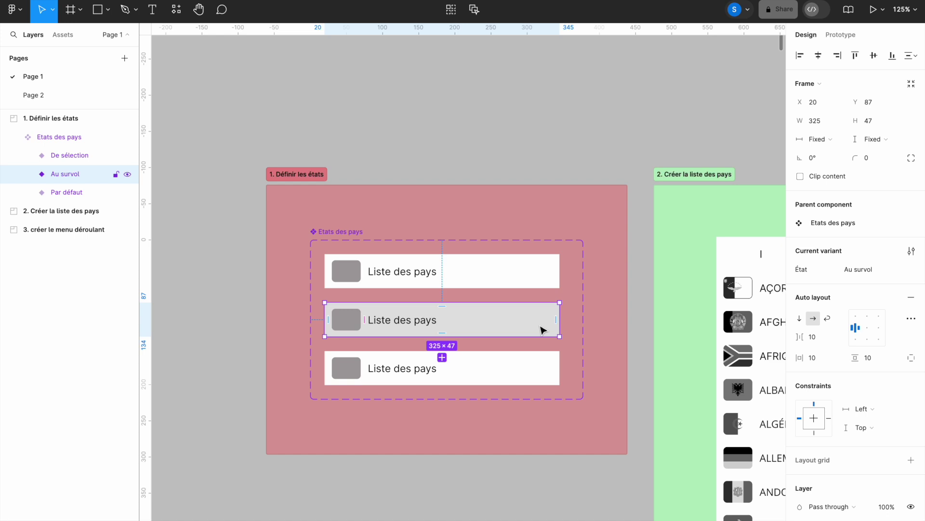
Step: Check the De sélection variant, then place a 100×100 Frame 4 above the section boards
left_click(520, 372)
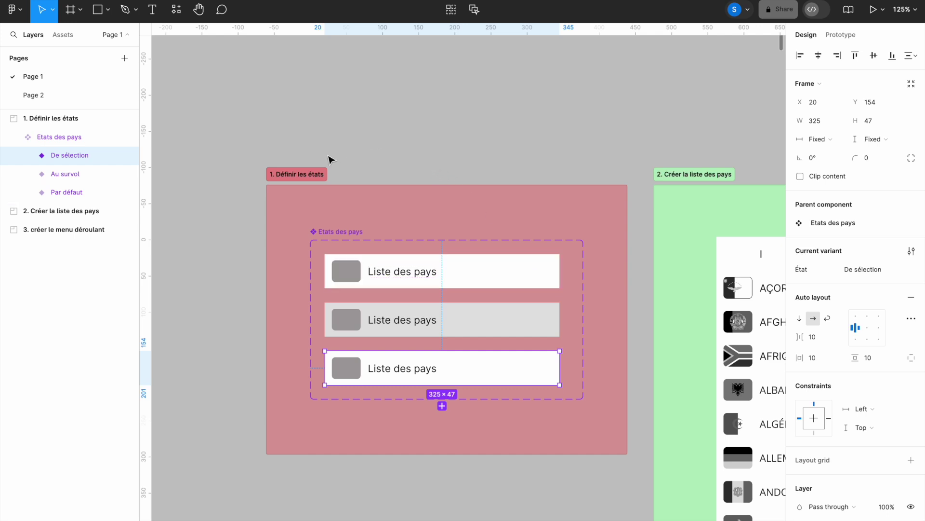
key("shift+0")
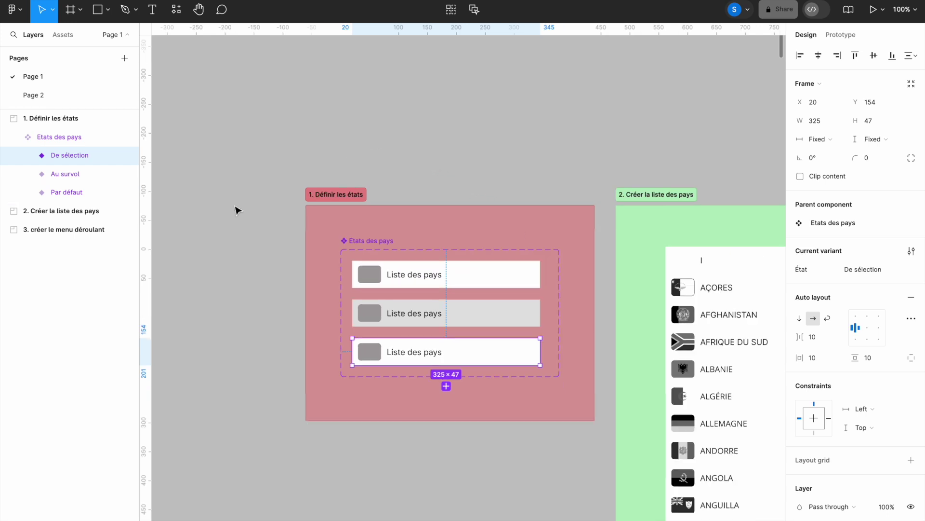
key("minus")
left_click_drag(440, 190, 324, 233)
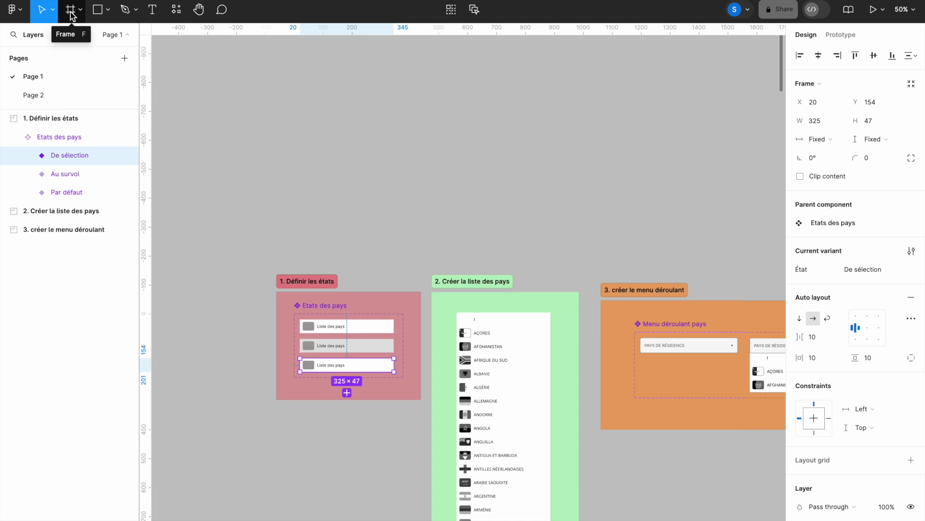
left_click(70, 12)
left_click(294, 131)
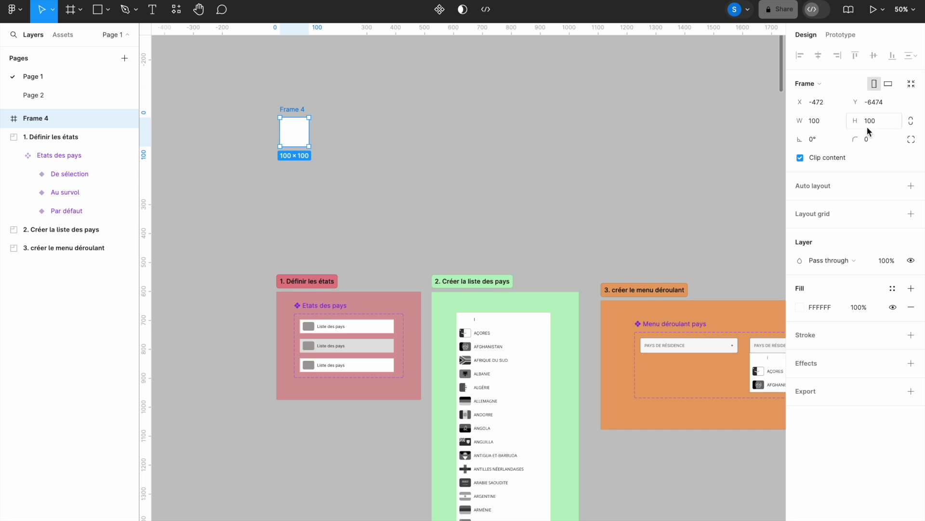
Step: Resize Frame 4 to 500 × 400
left_click(812, 120)
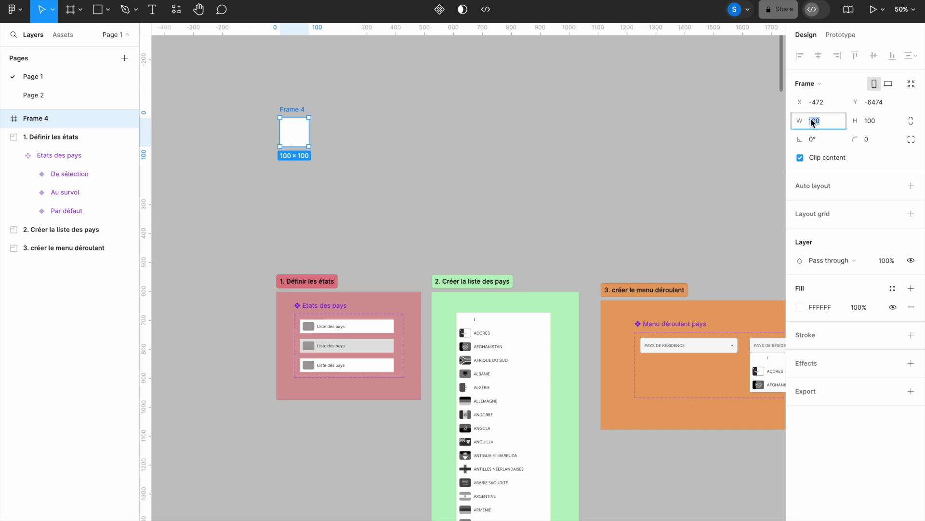
type("500")
left_click(871, 120)
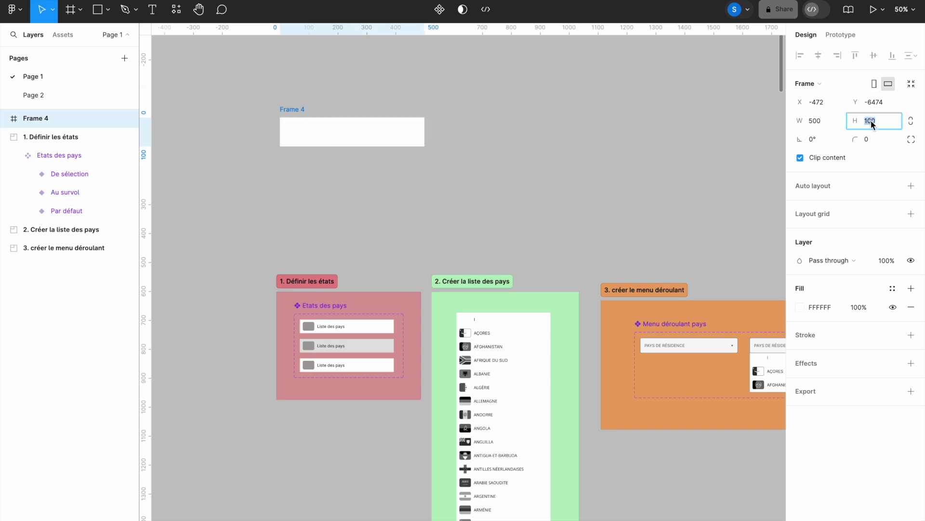
type("45")
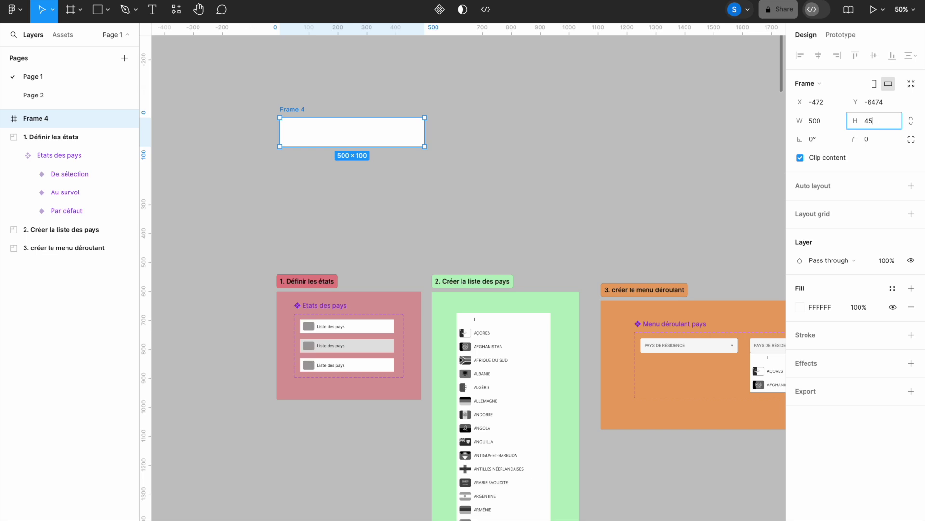
key("BackSpace")
type("00")
key("Return")
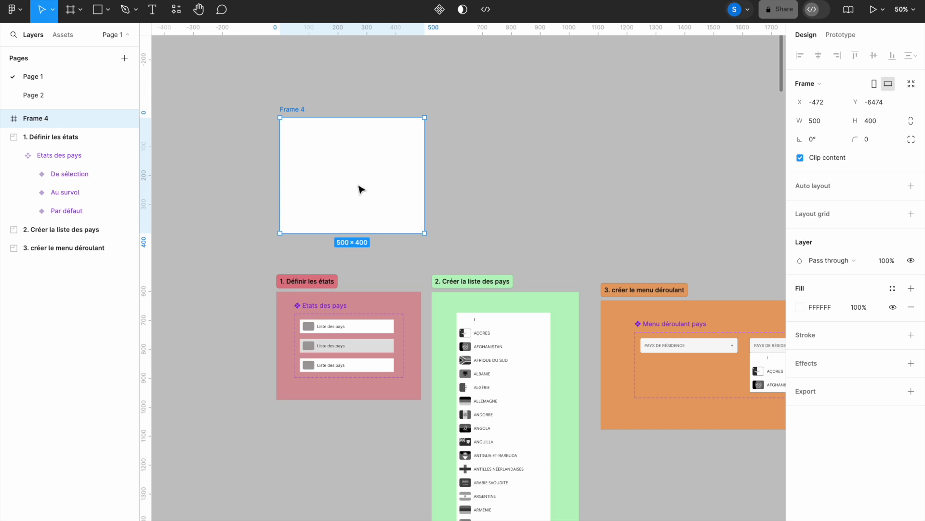
Step: Move the frame just above the sections and rename it Écran test
left_click_drag(294, 109, 290, 130)
double_click(287, 127)
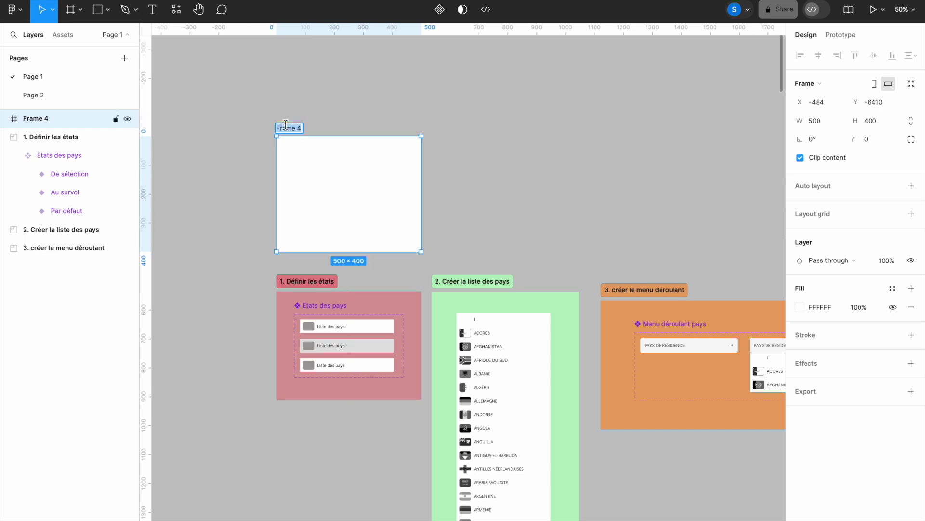
type("E")
left_click(281, 92)
type("cran")
type("test")
Step: Copy the Par défaut variant into Écran test as an instance and nudge it down slightly
left_click(466, 156)
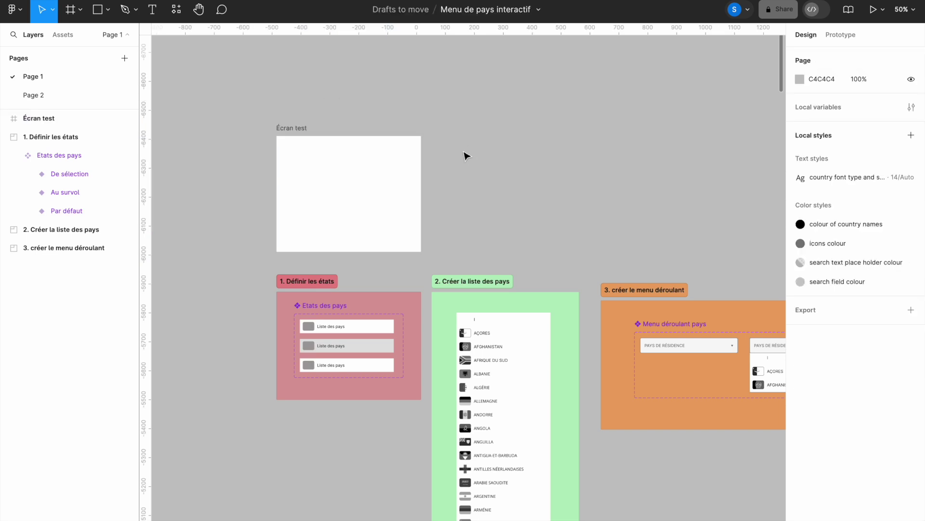
left_click(366, 332)
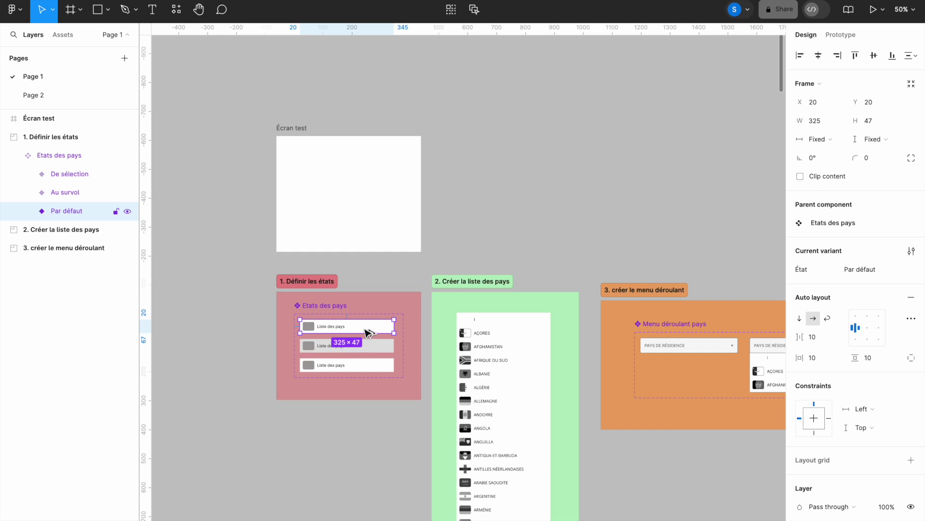
left_click_drag(368, 334, 373, 164)
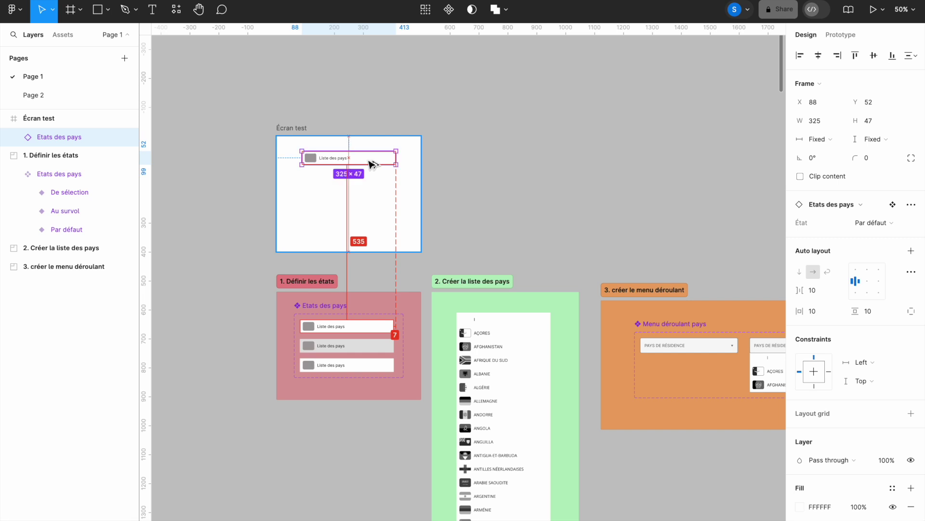
key("Down")
key("Down")
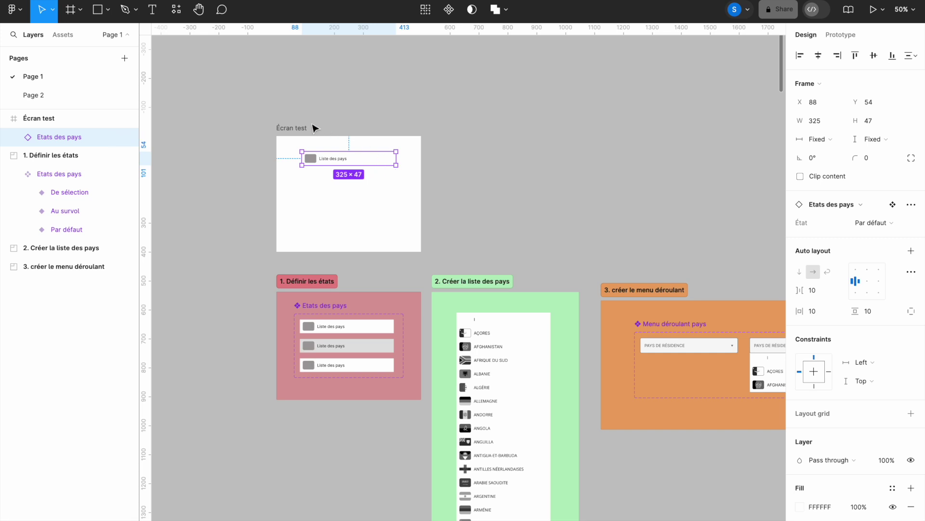
left_click(291, 129)
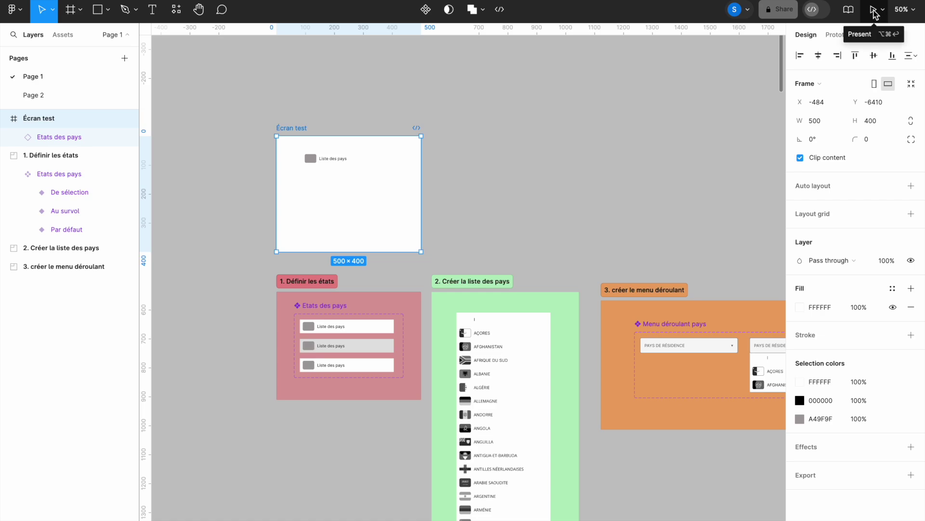
left_click(874, 13)
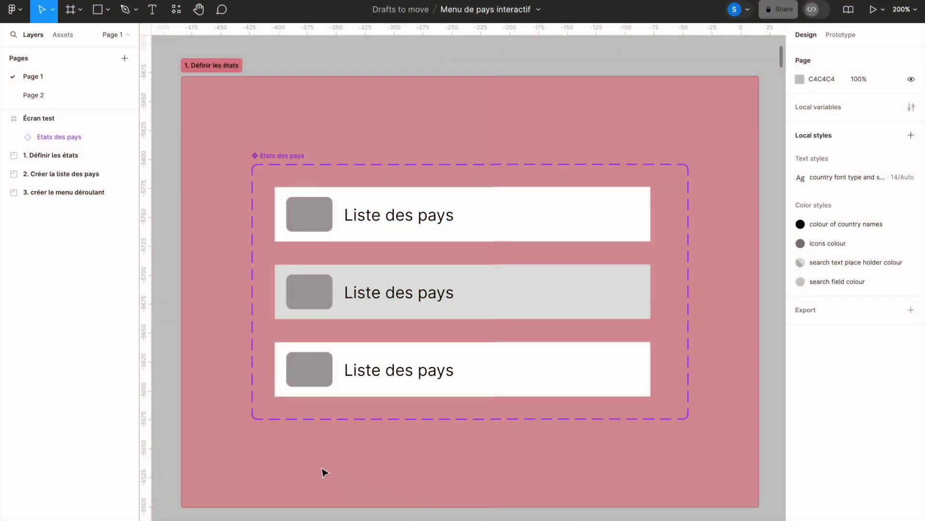
left_click(568, 223)
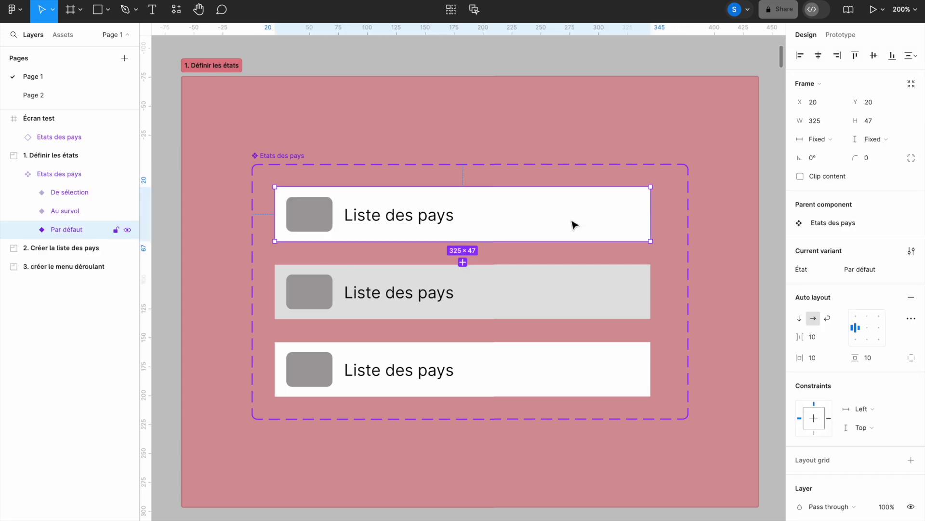
left_click(572, 290)
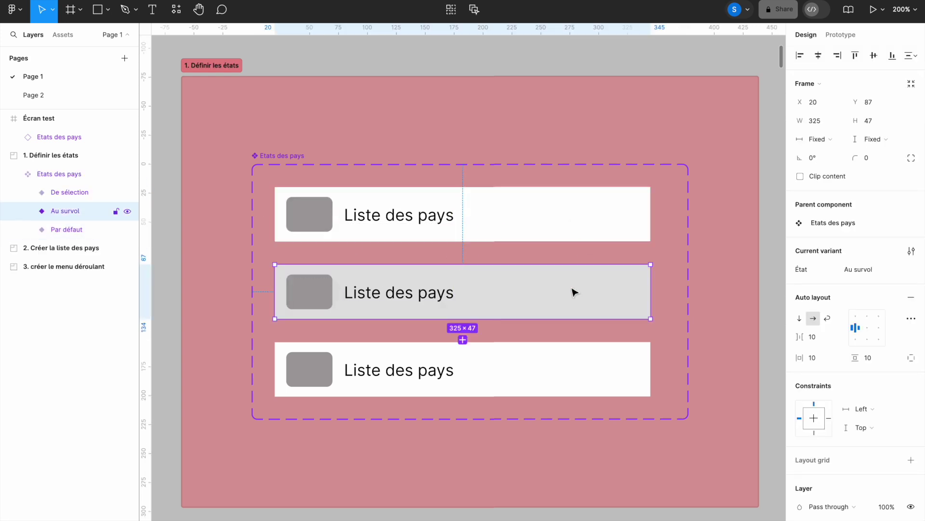
left_click(570, 374)
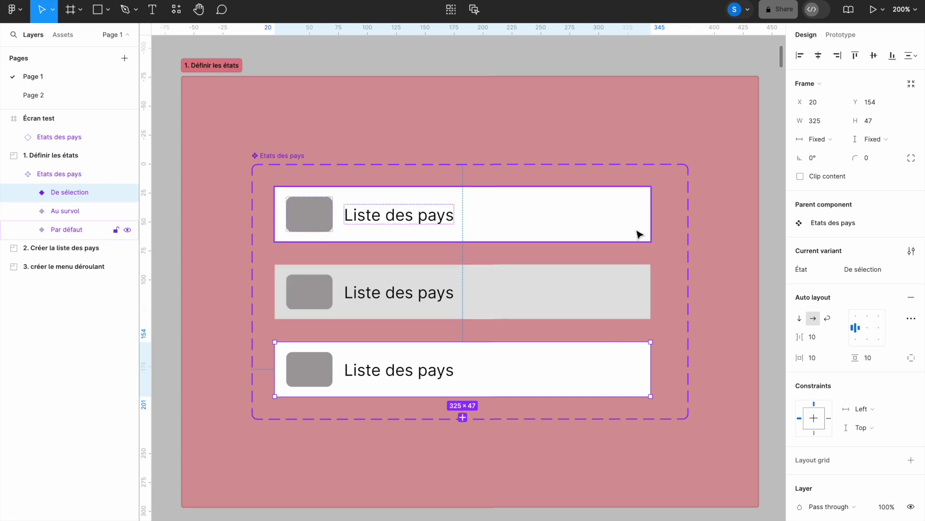
left_click(841, 35)
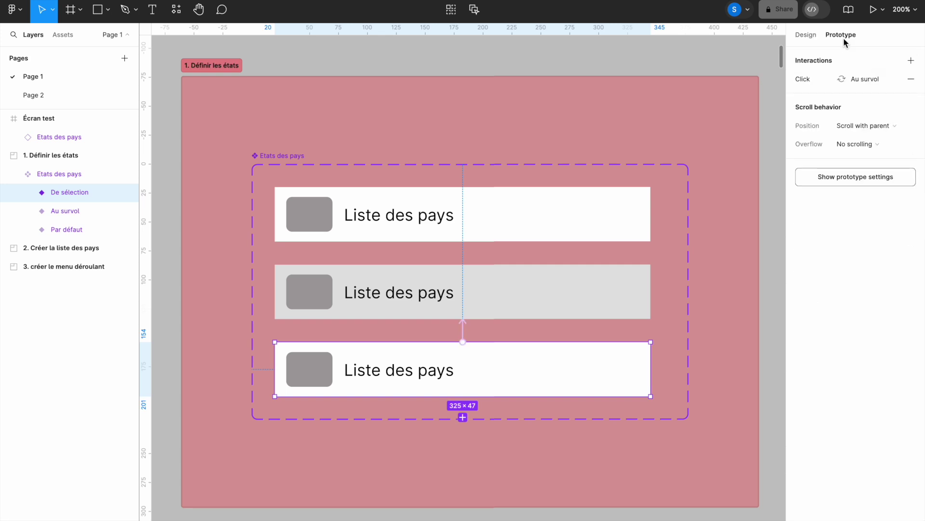
left_click(506, 237)
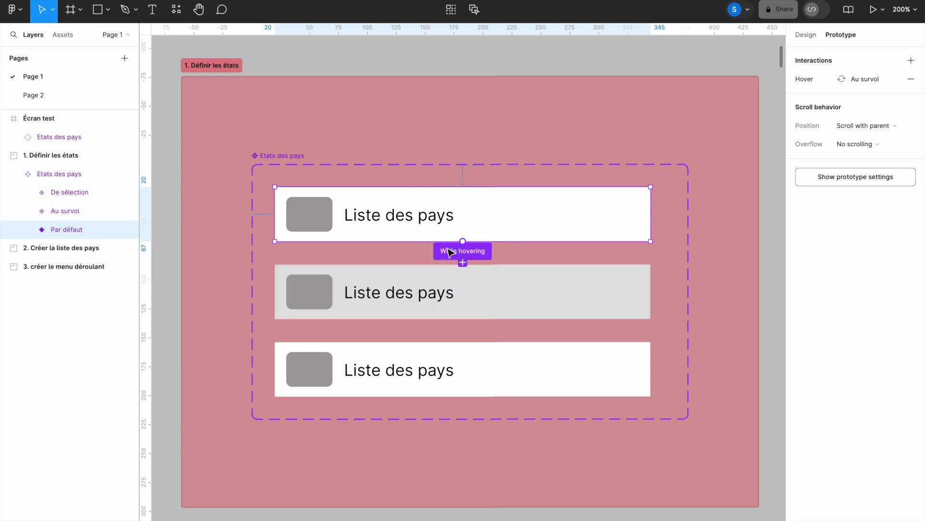
left_click(479, 370)
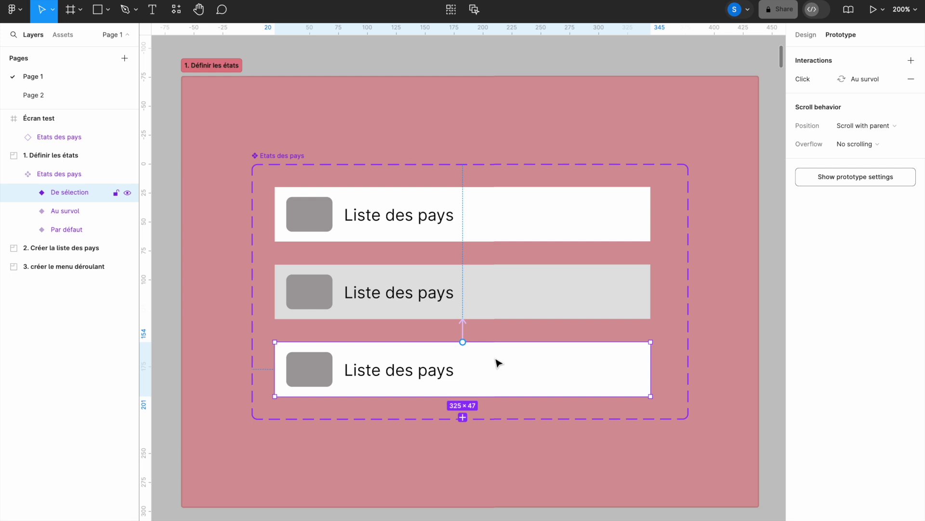
left_click(802, 36)
left_click(585, 219)
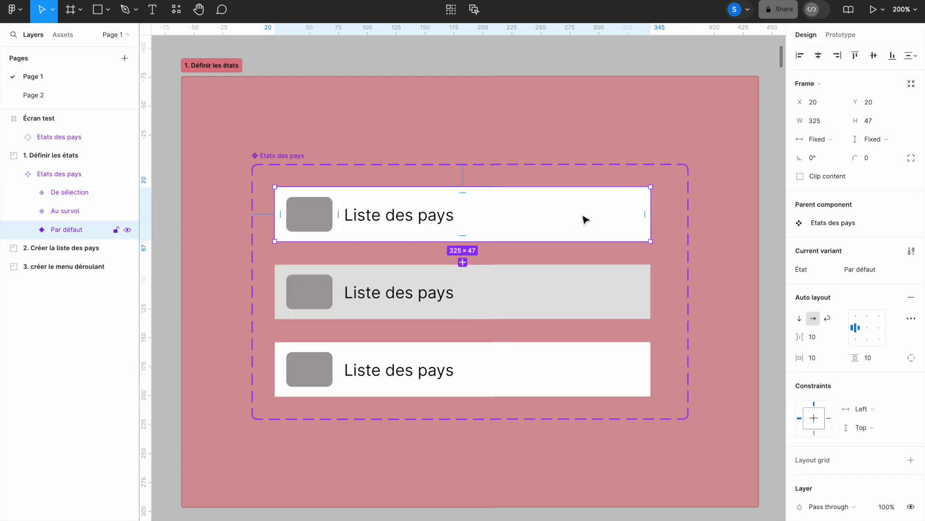
key("shift+0")
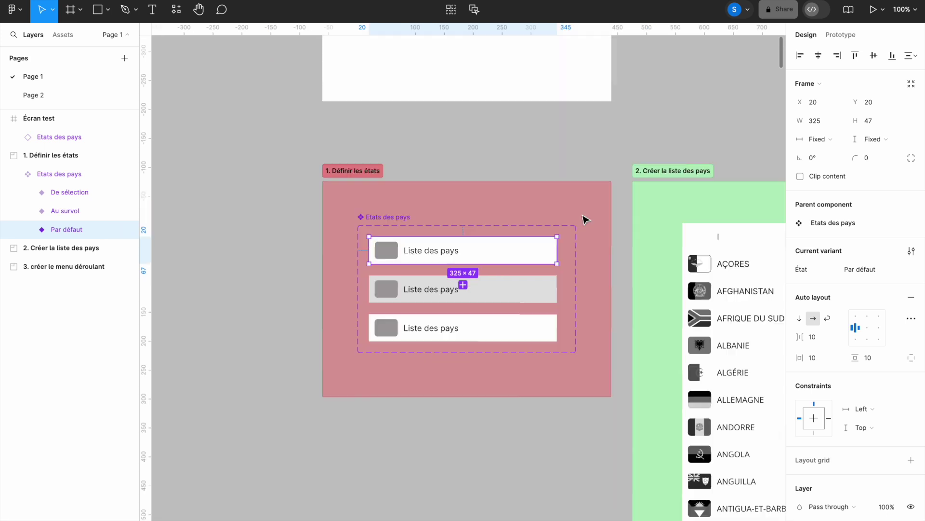
left_click_drag(626, 237, 429, 174)
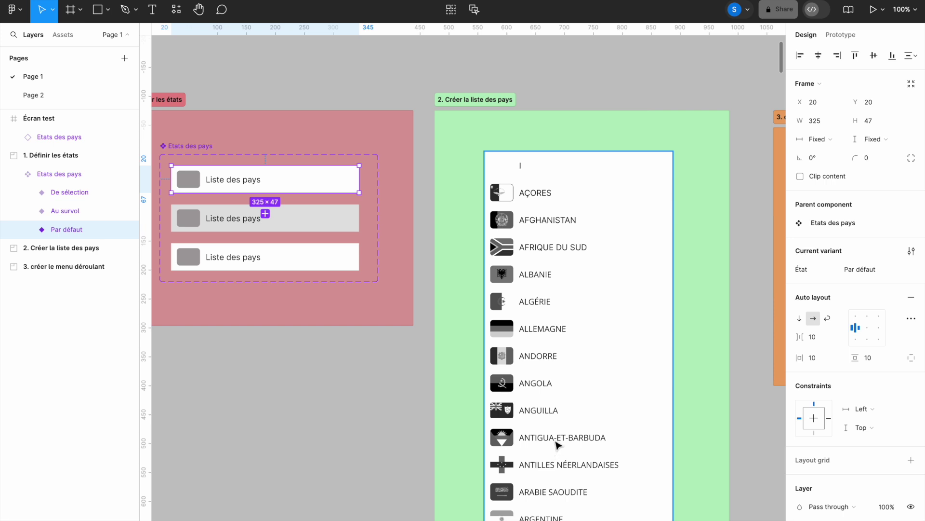
mouse_move(336, 186)
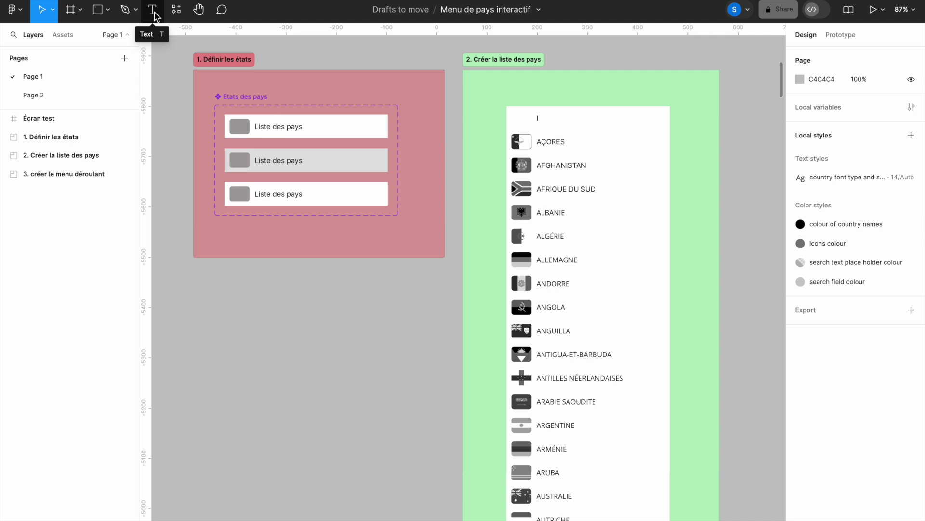
Step: Add a text layer reading 'Liste ds pays' below the states board and select its text
left_click(154, 16)
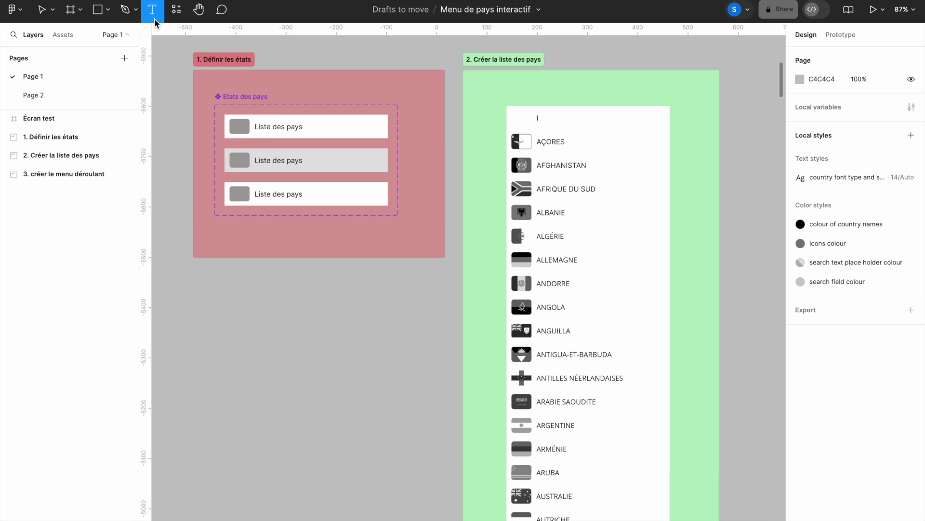
left_click(203, 317)
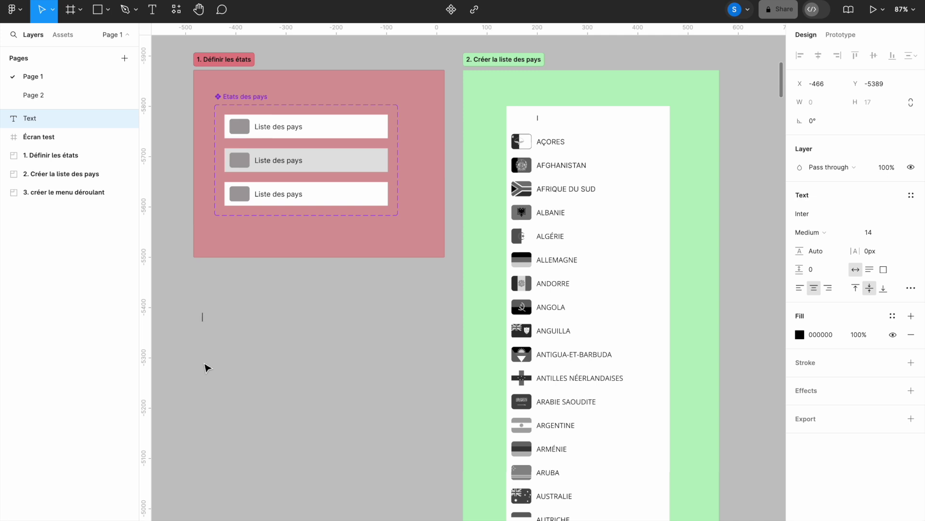
type("Liste ds pays")
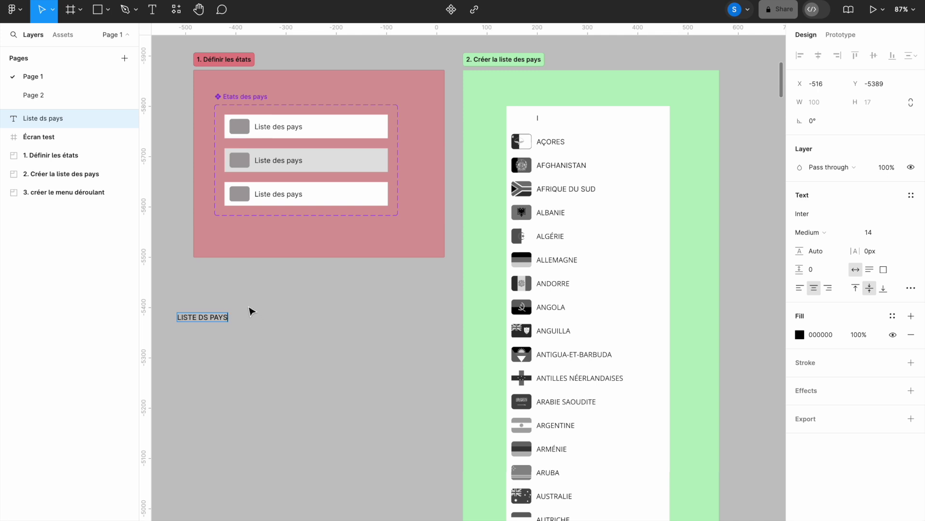
triple_click(214, 314)
left_click(869, 209)
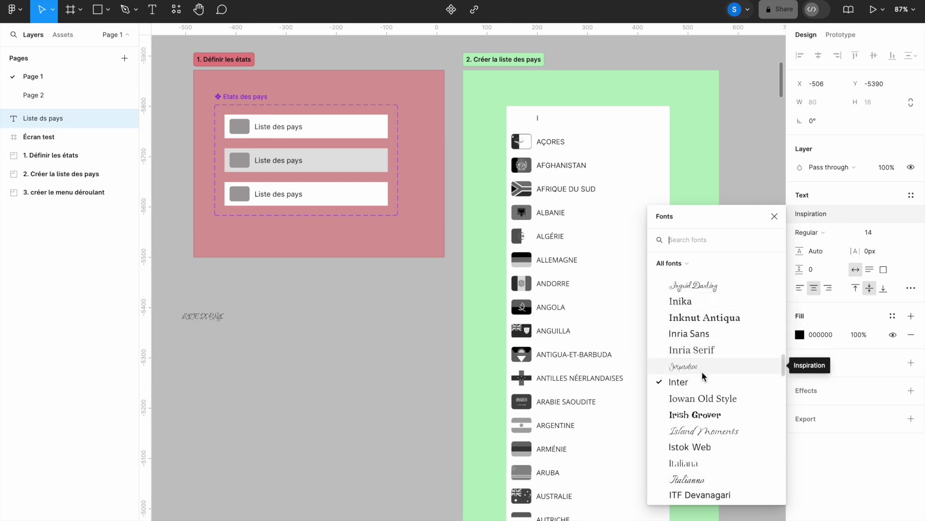
Step: Try Iowan Old Style, then set the label font back to Inter Regular
left_click(698, 401)
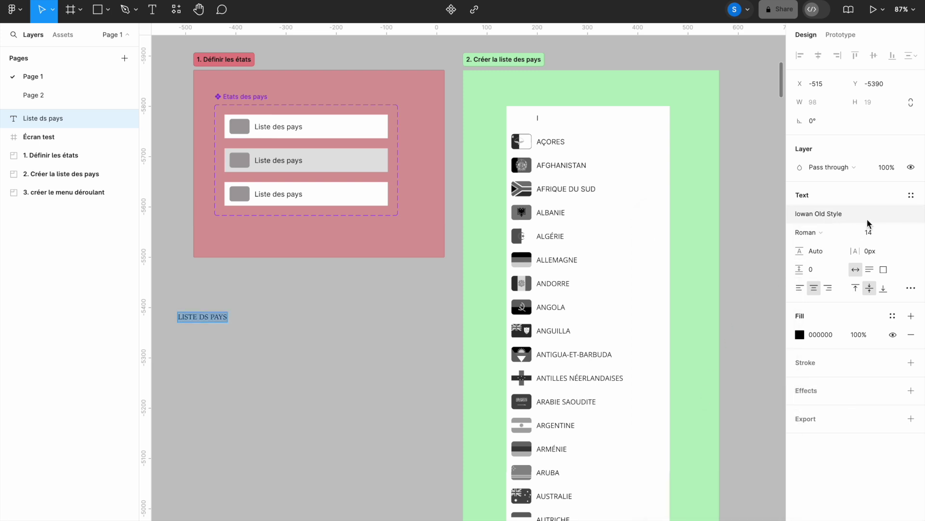
left_click(880, 211)
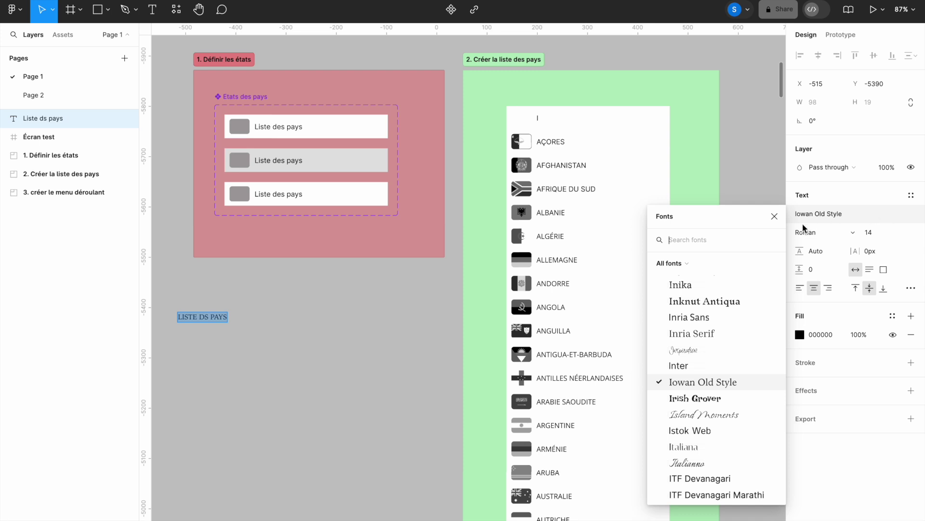
left_click(705, 366)
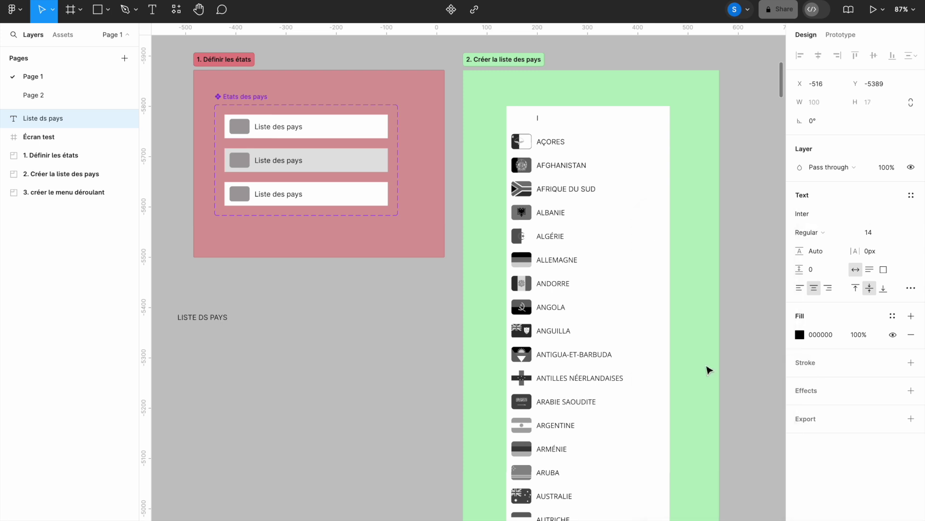
left_click(852, 234)
left_click(853, 235)
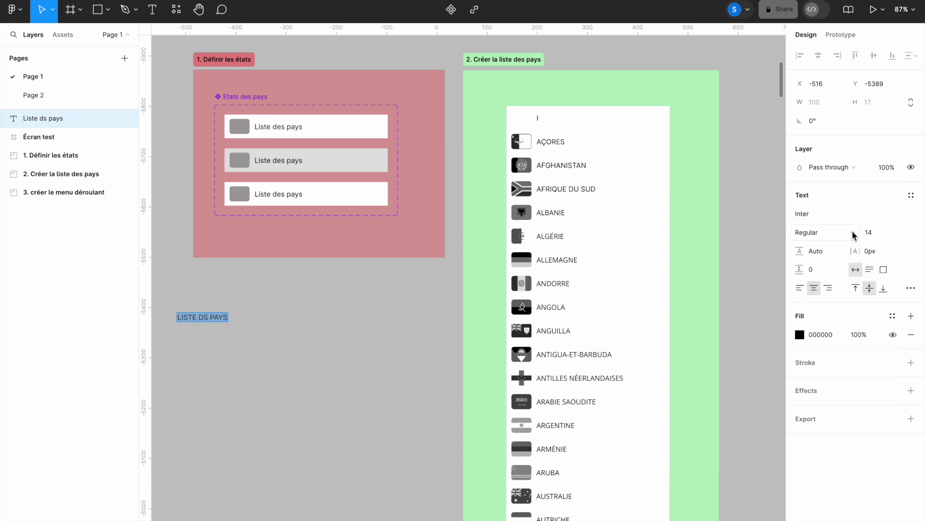
left_click(854, 234)
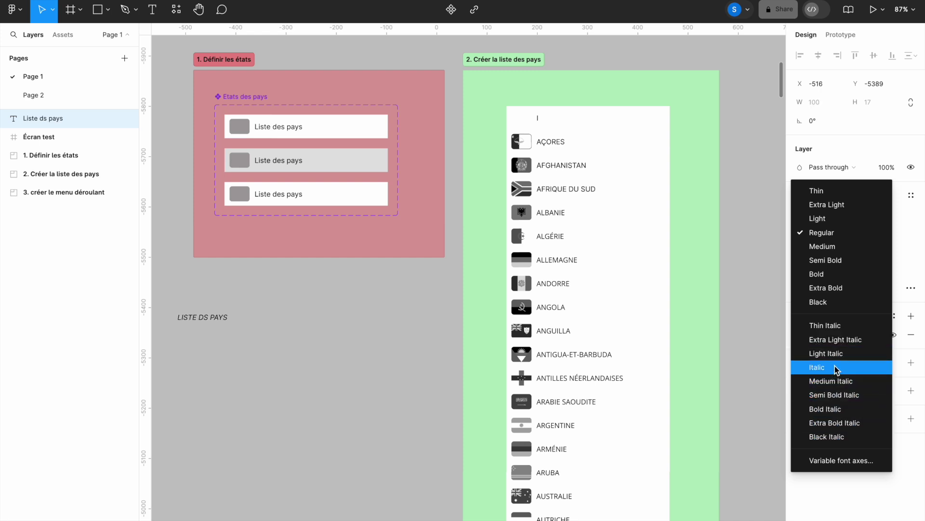
left_click(839, 234)
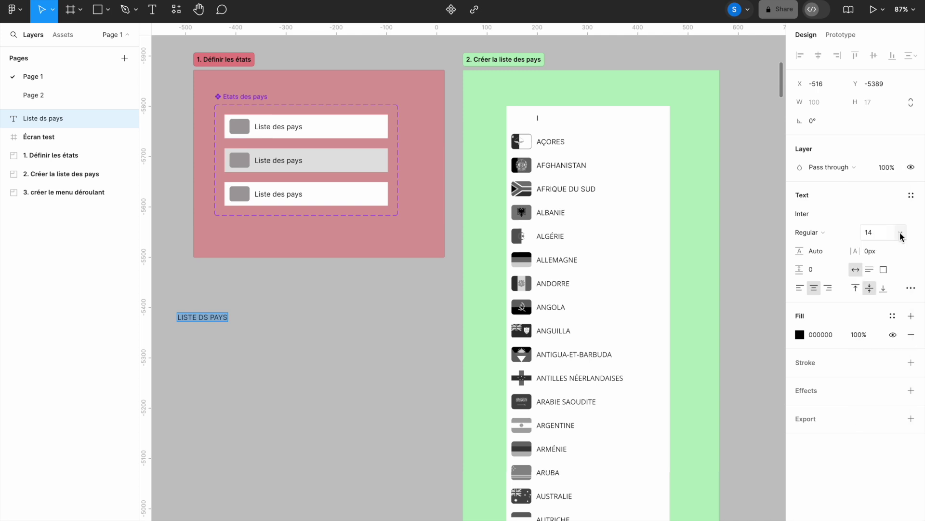
Step: Try font size 60 on the label, then settle on size 14
left_click(900, 232)
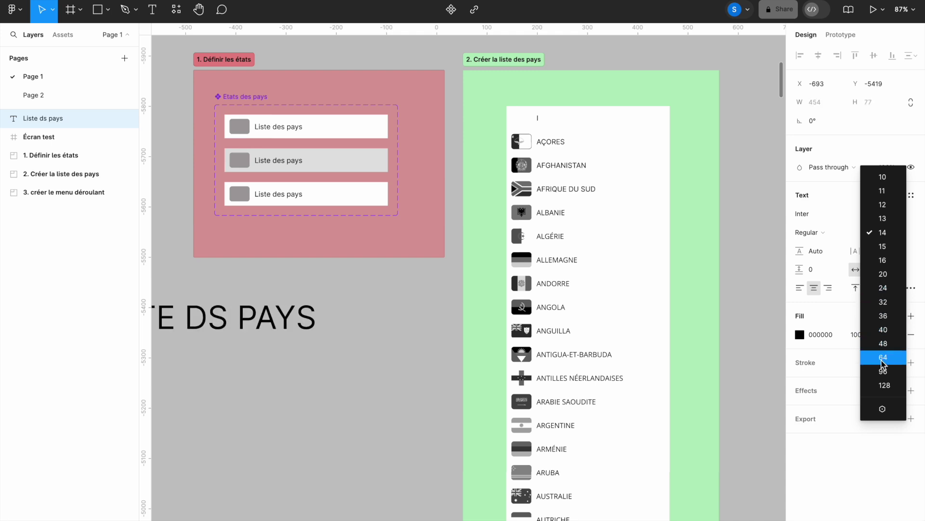
left_click(886, 233)
left_click(873, 233)
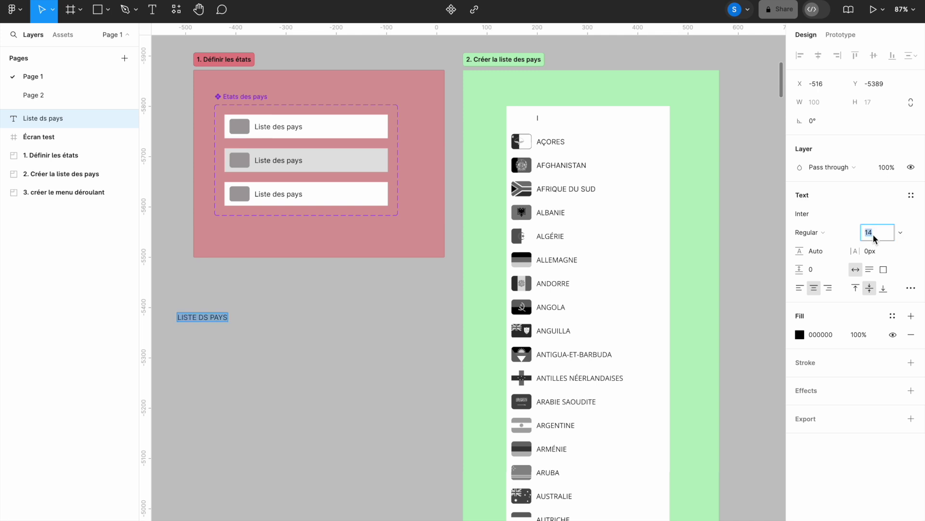
type("60")
key("Return")
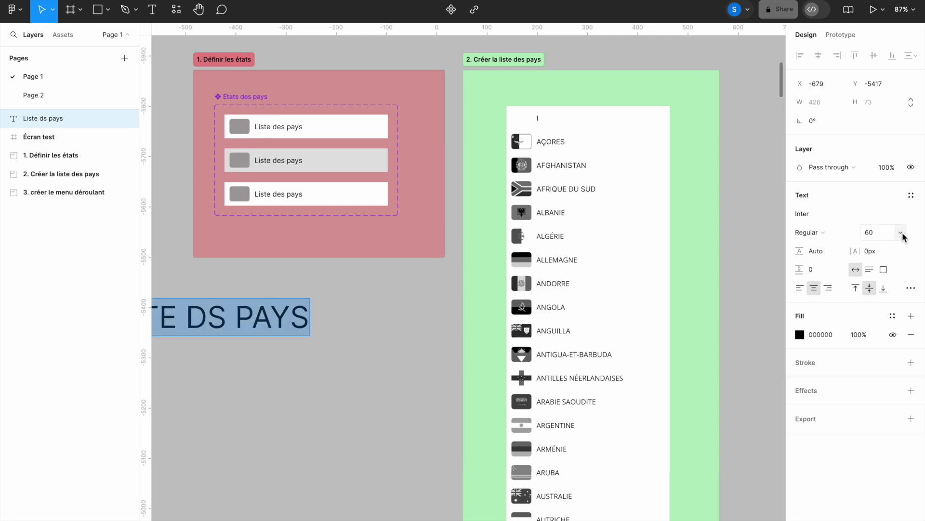
left_click(901, 233)
left_click(887, 309)
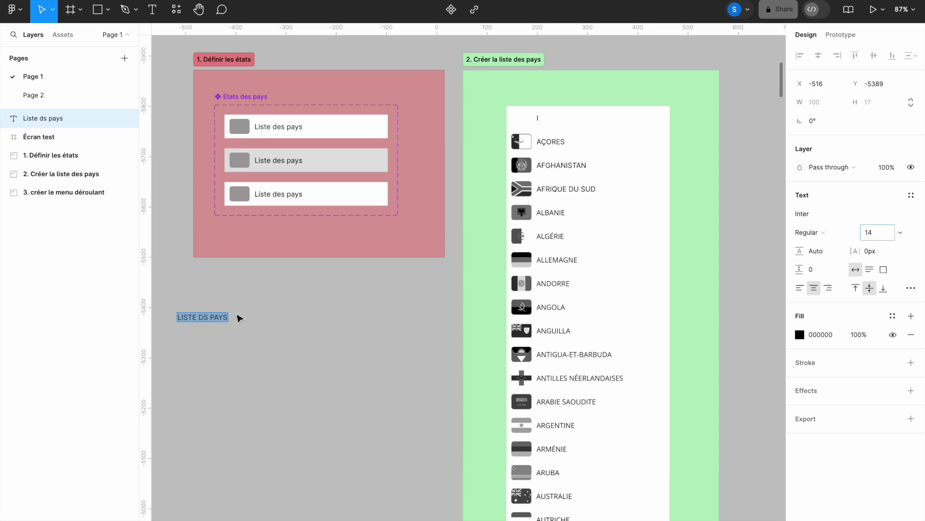
key("Escape")
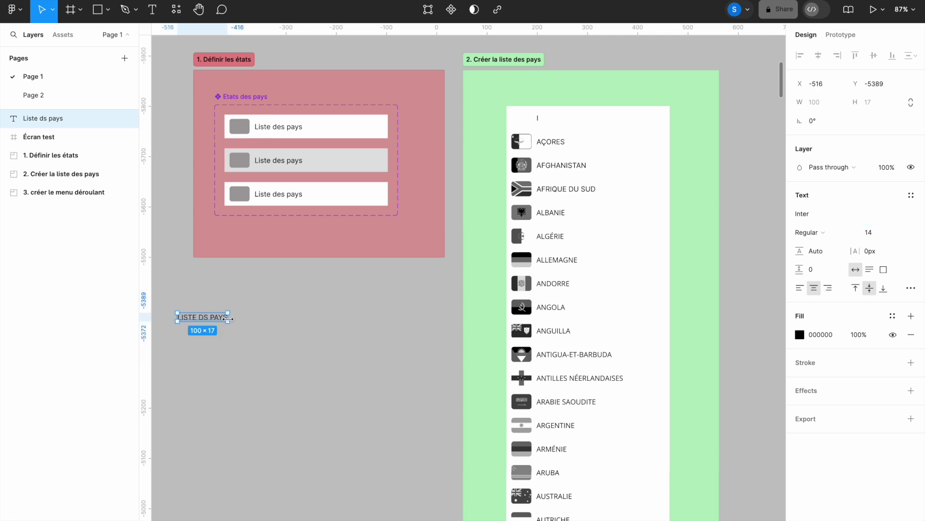
Step: Wrap the LISTE DS PAYS label in an auto-layout frame with a white fill
right_click(216, 320)
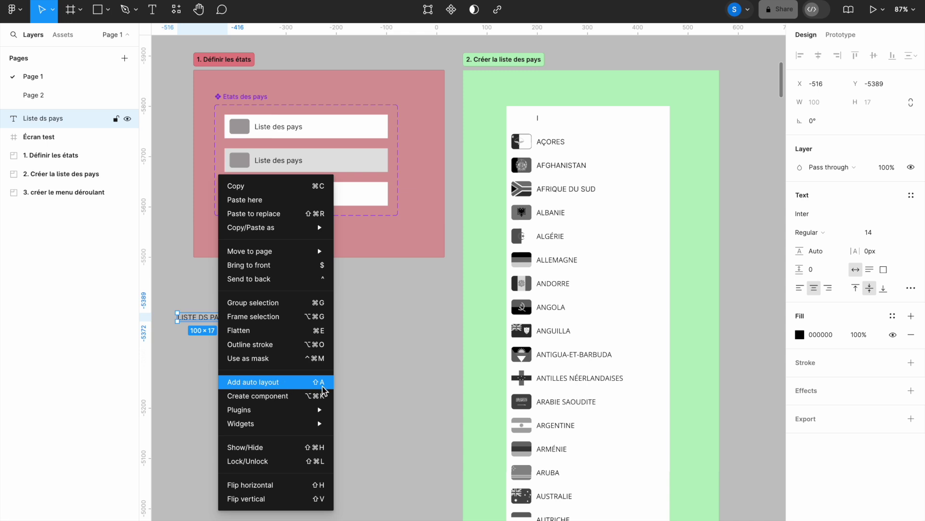
left_click(371, 392)
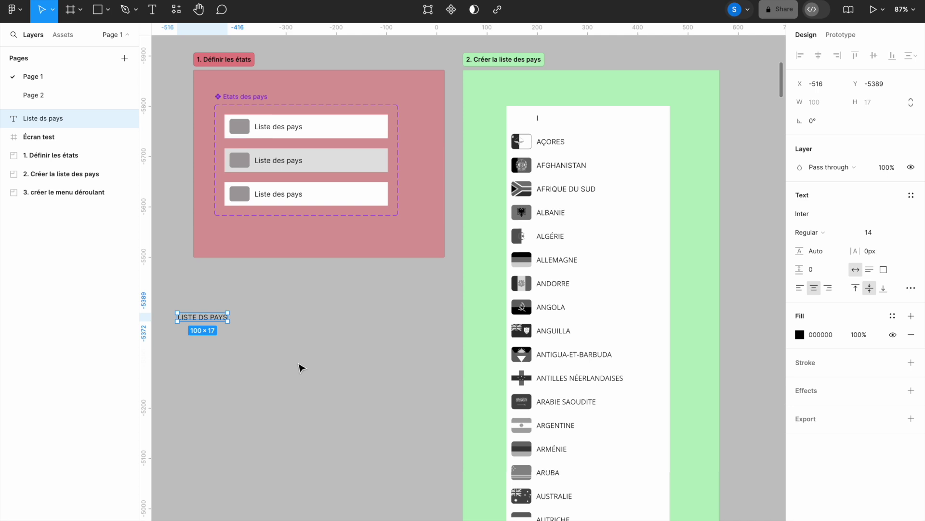
key("shift+a")
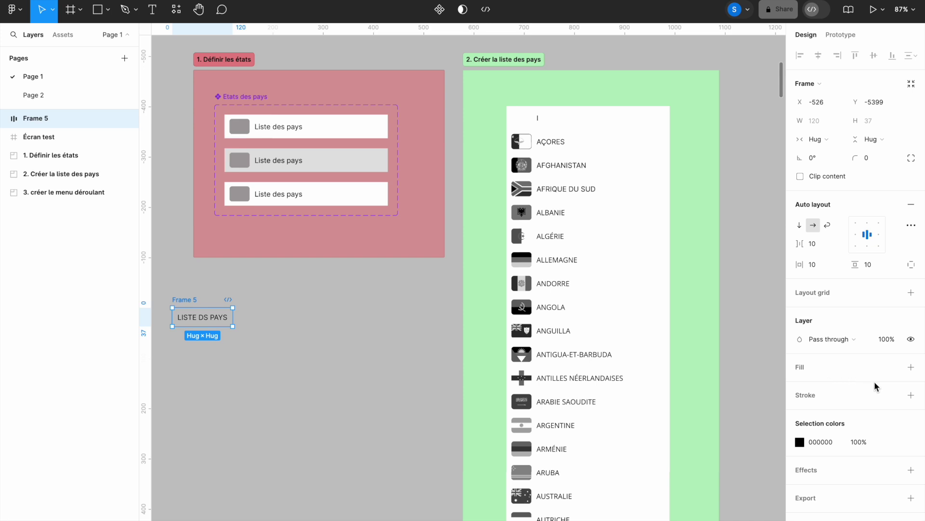
left_click(911, 368)
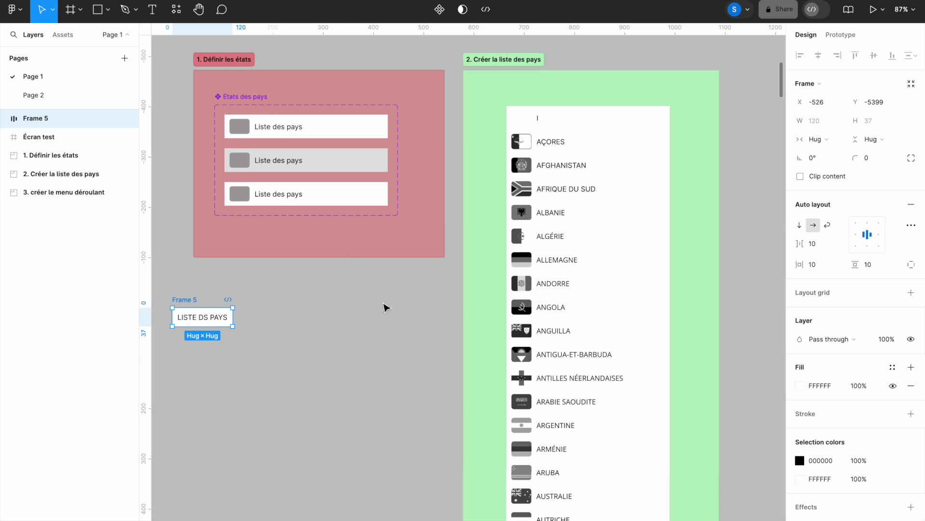
Step: Resize the label frame to 325×47 and align its content left
left_click(820, 123)
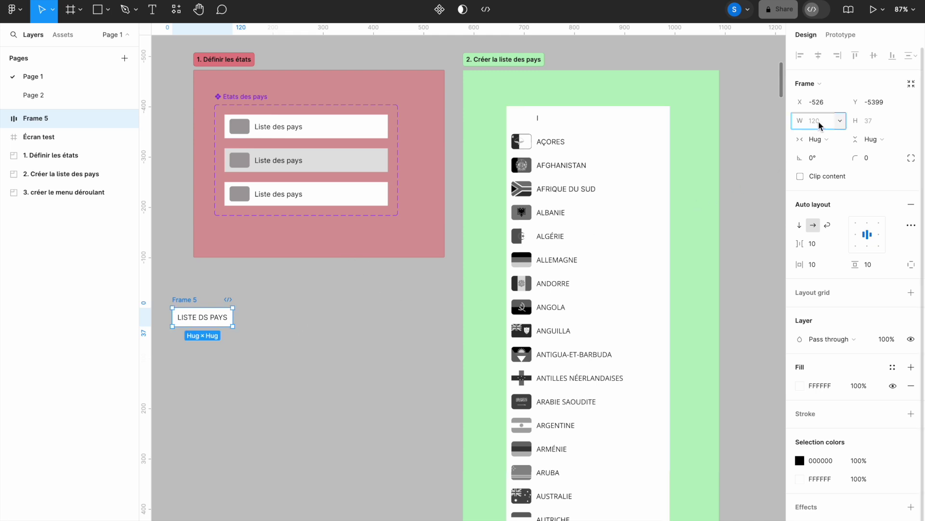
type("325")
left_click(874, 124)
type("4")
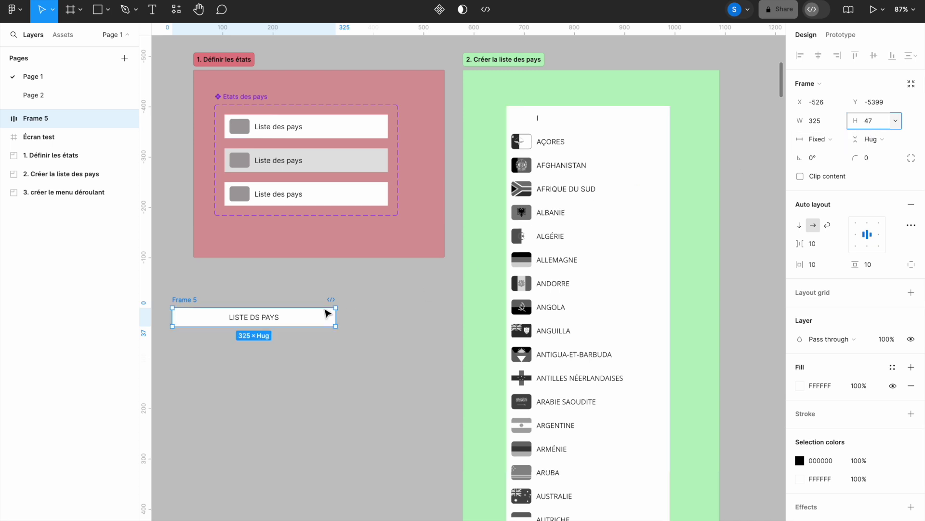
left_click(857, 234)
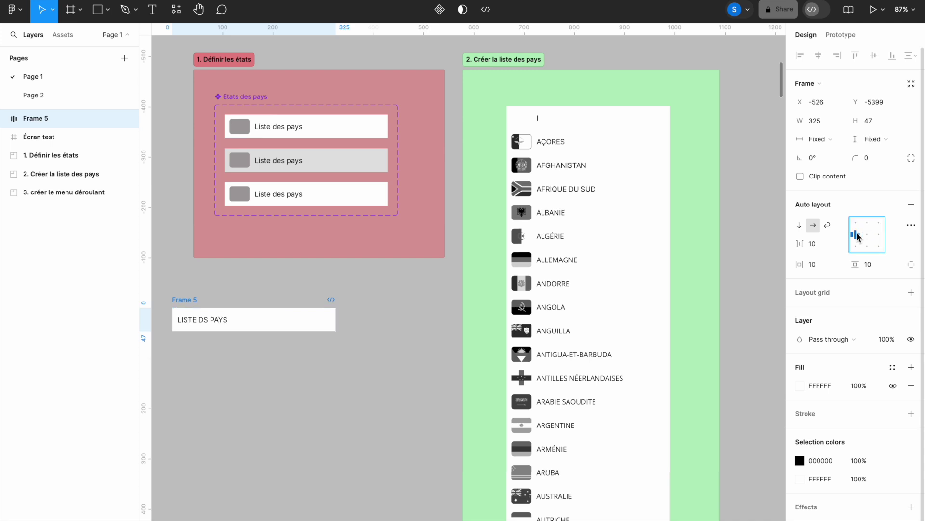
left_click(351, 287)
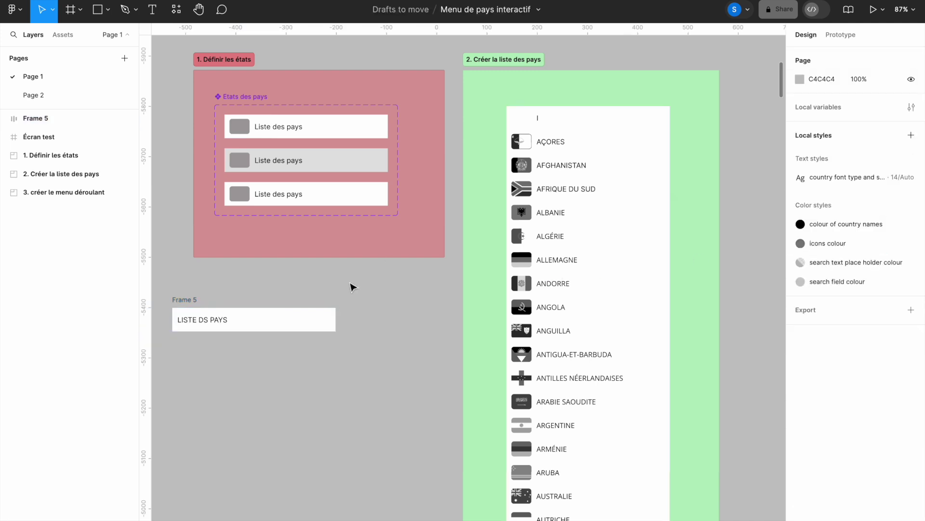
Step: Insert the missing E so the label reads LISTE DES PAYS
double_click(203, 320)
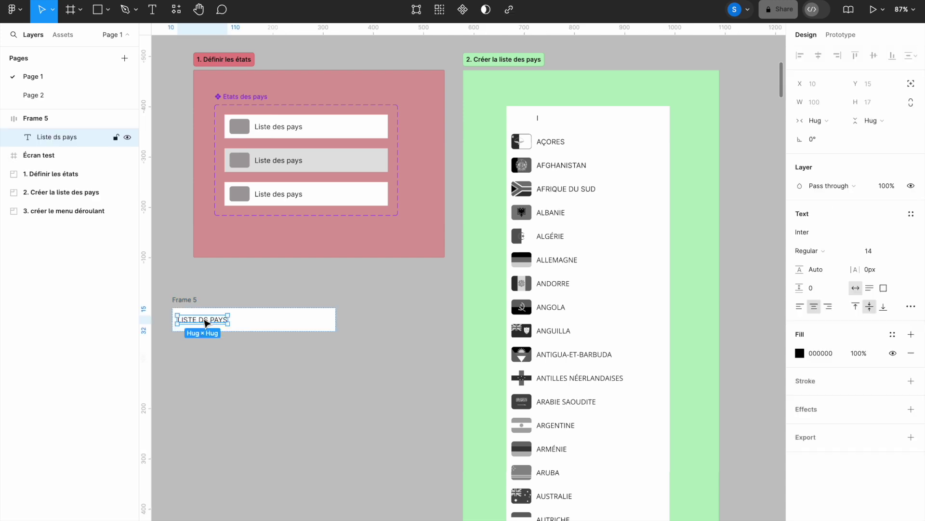
left_click(204, 318)
type("E")
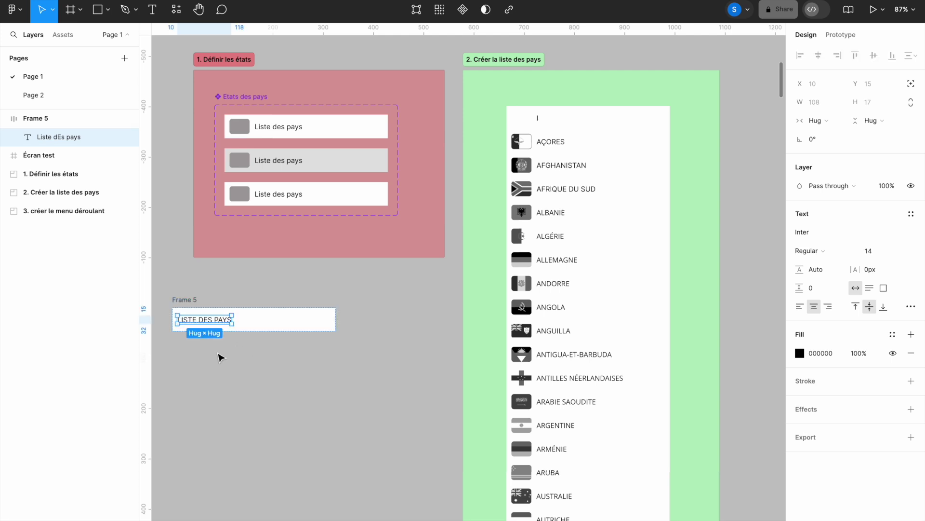
left_click(220, 357)
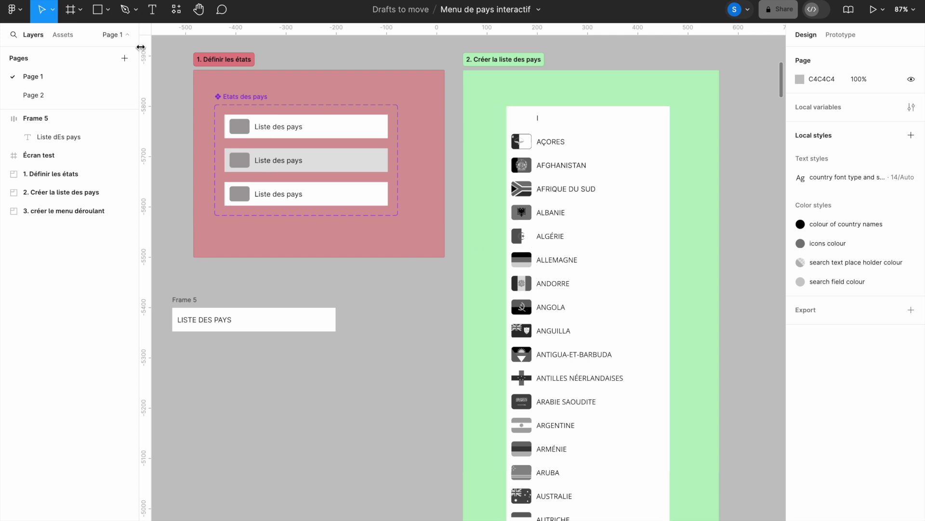
Step: Draw a 40×30 rectangle with corner radius 5 below the label frame
left_click(99, 14)
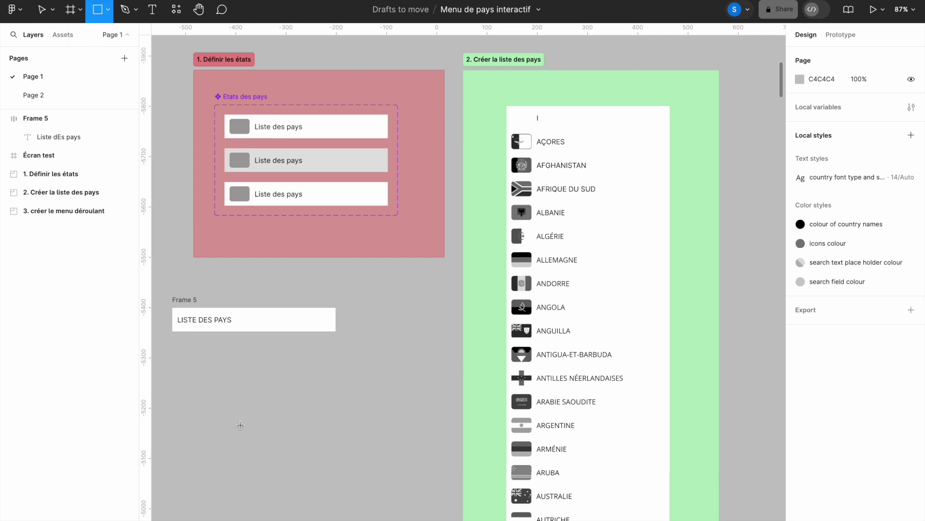
left_click(234, 397)
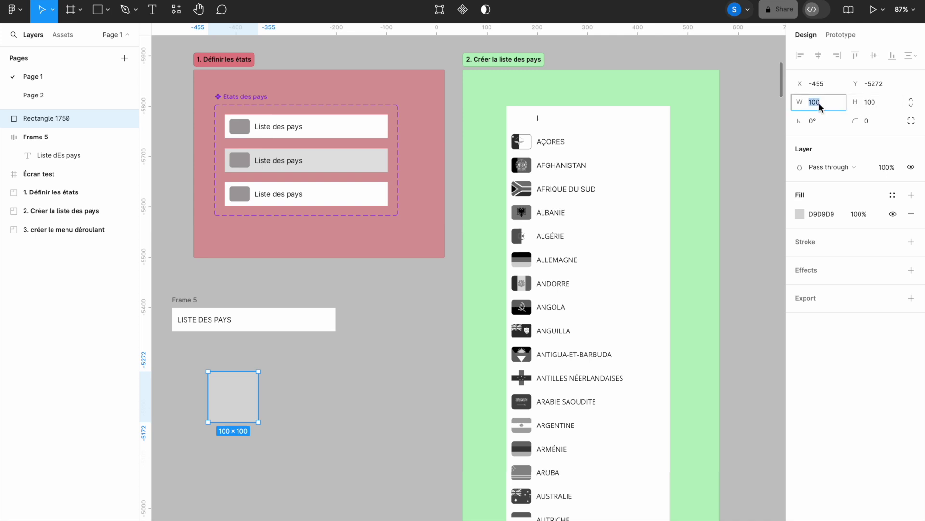
type("40")
left_click(877, 102)
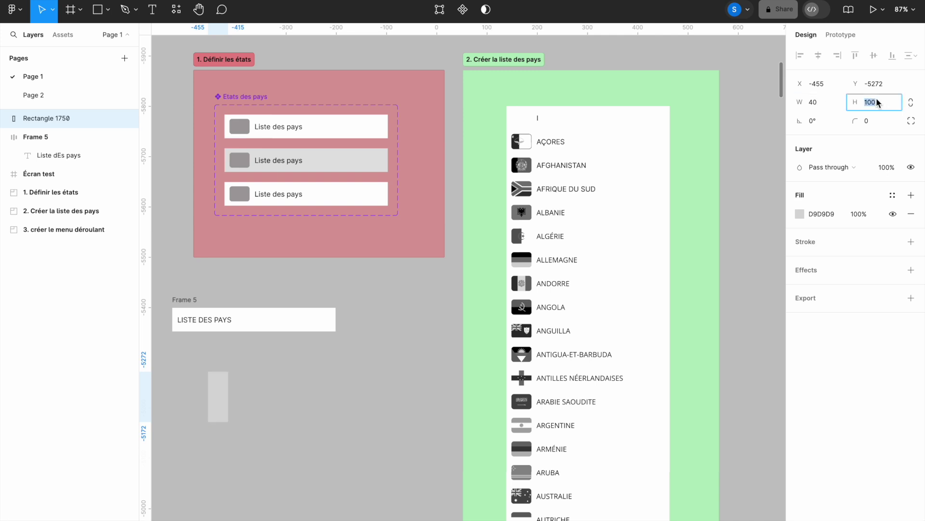
type("30")
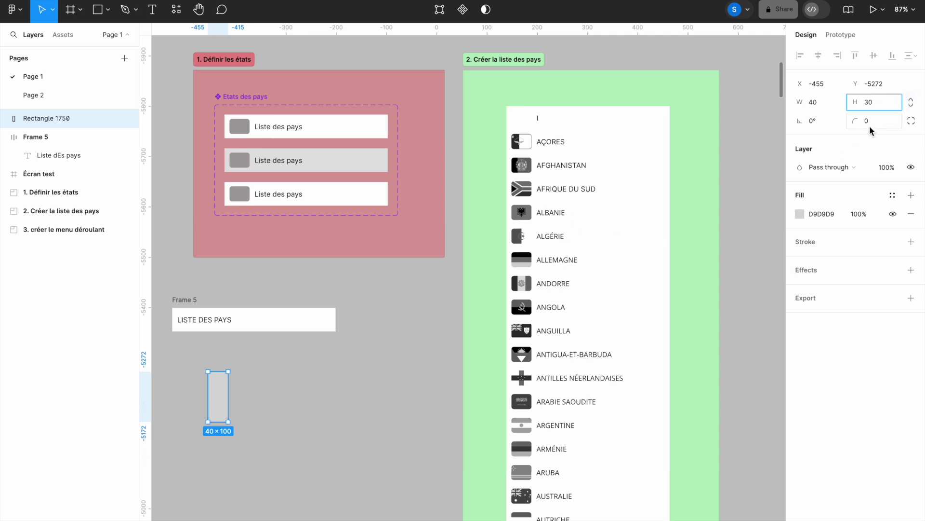
key("Return")
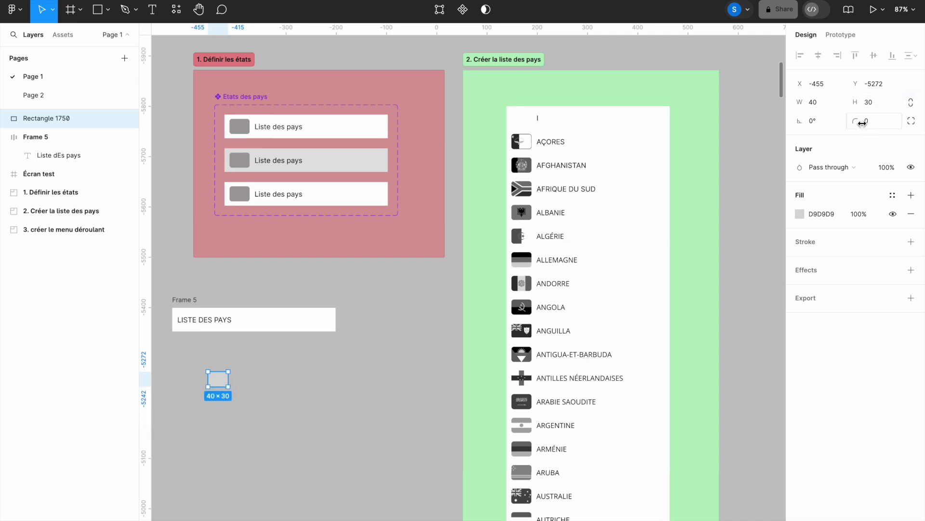
left_click(868, 126)
key("Return")
Step: Give the rectangle the icons' grey A49F9F and move it into the LISTE DES PAYS frame
key("i")
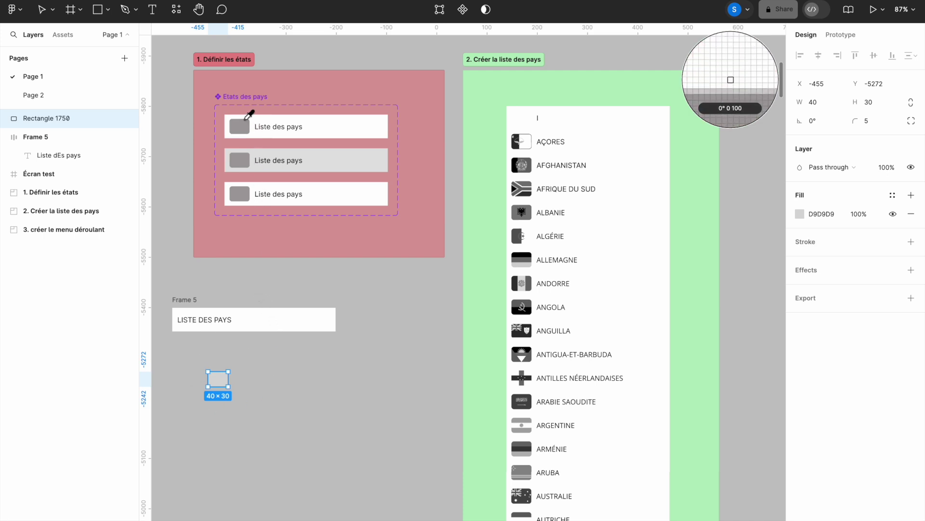
left_click(243, 125)
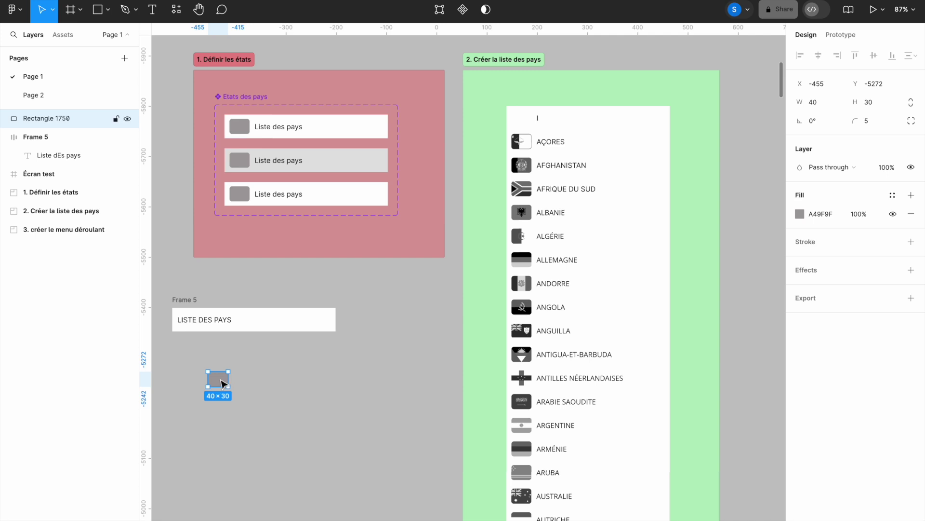
left_click_drag(222, 383, 195, 320)
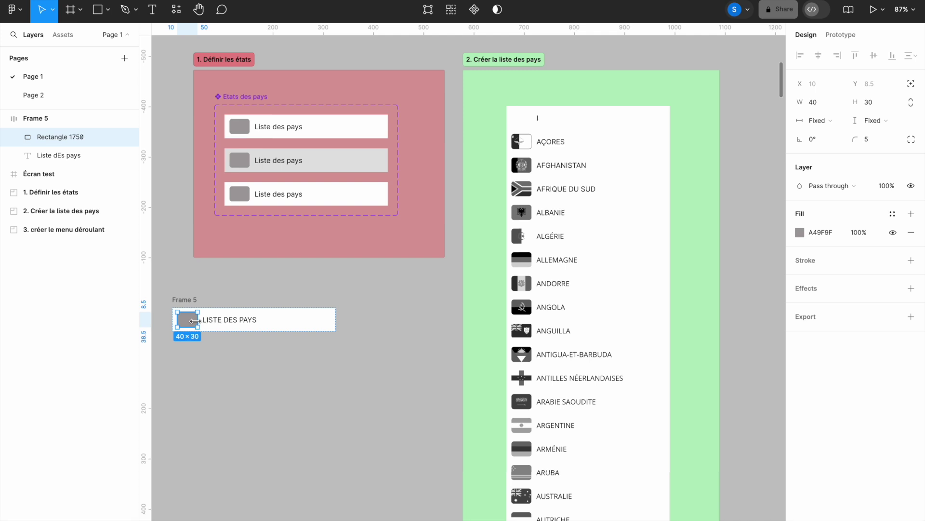
Step: Order the grey square before the LISTE DES PAYS text and make Frame 5 a component
key("Right")
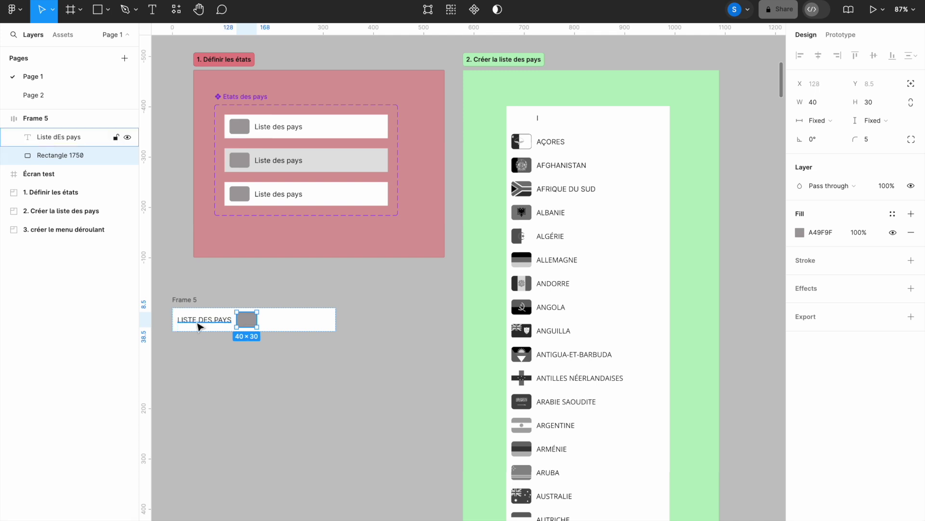
key("Left")
key("Right")
key("Left")
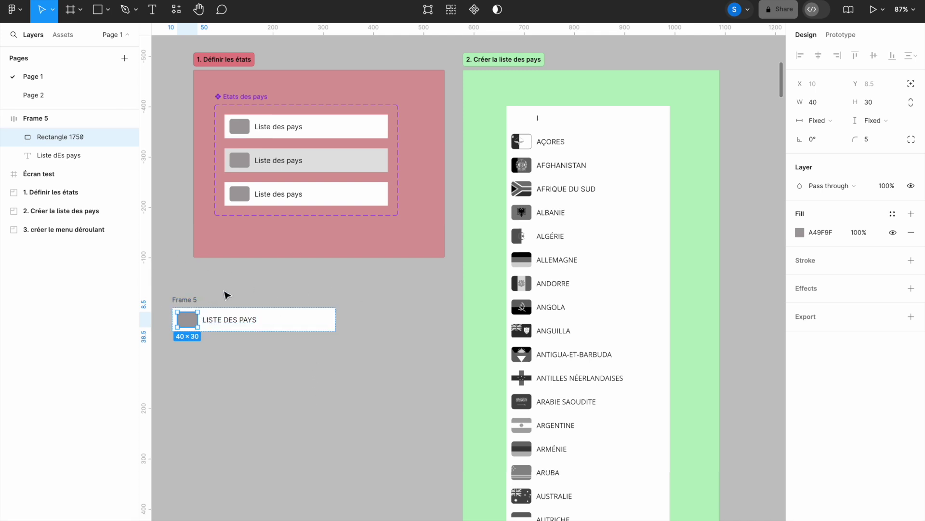
left_click(193, 303)
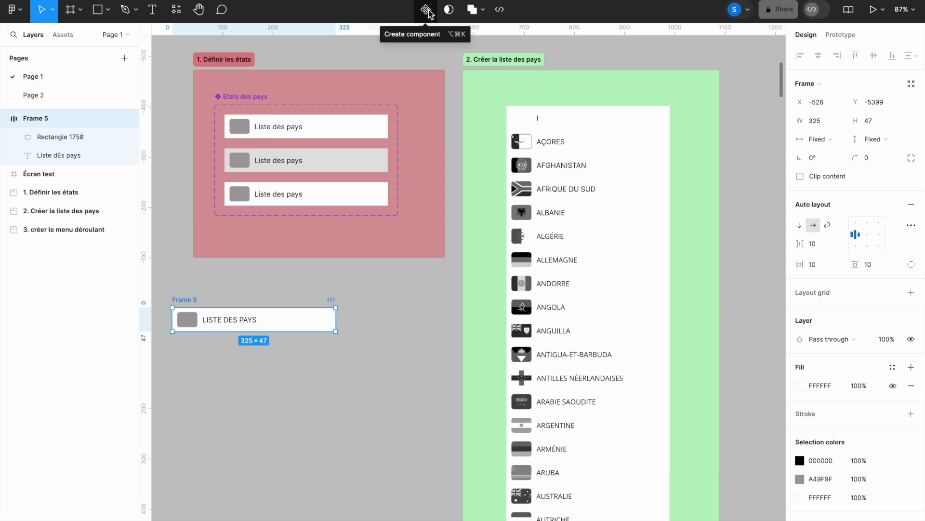
left_click(427, 10)
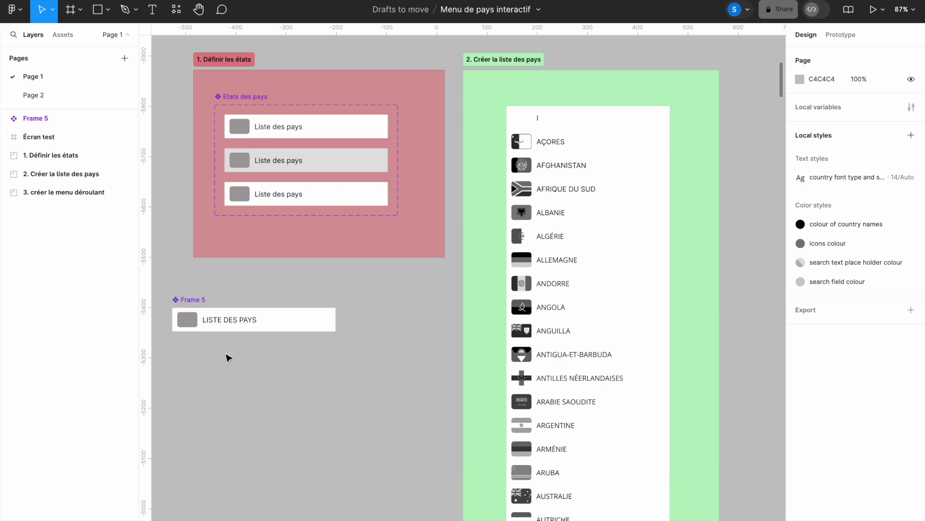
Step: Add a second variant to the Frame 5 component
left_click(189, 308)
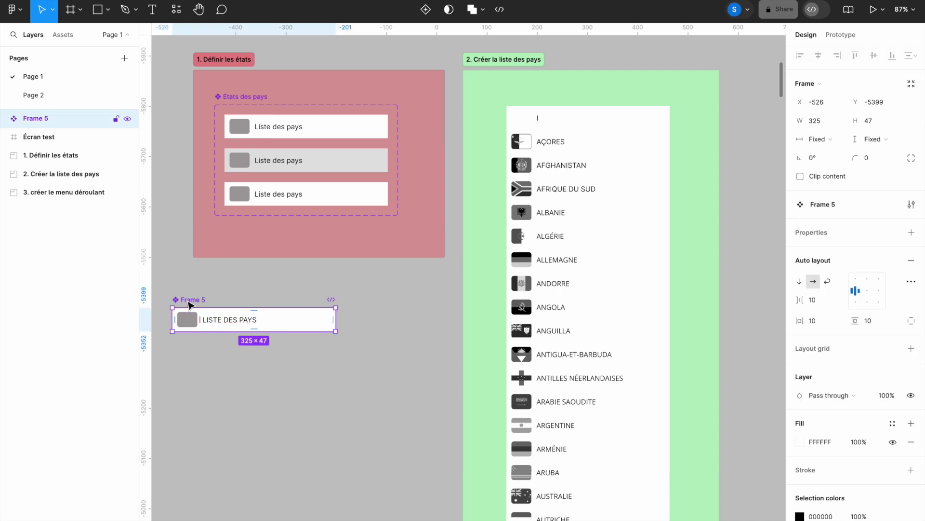
left_click(426, 11)
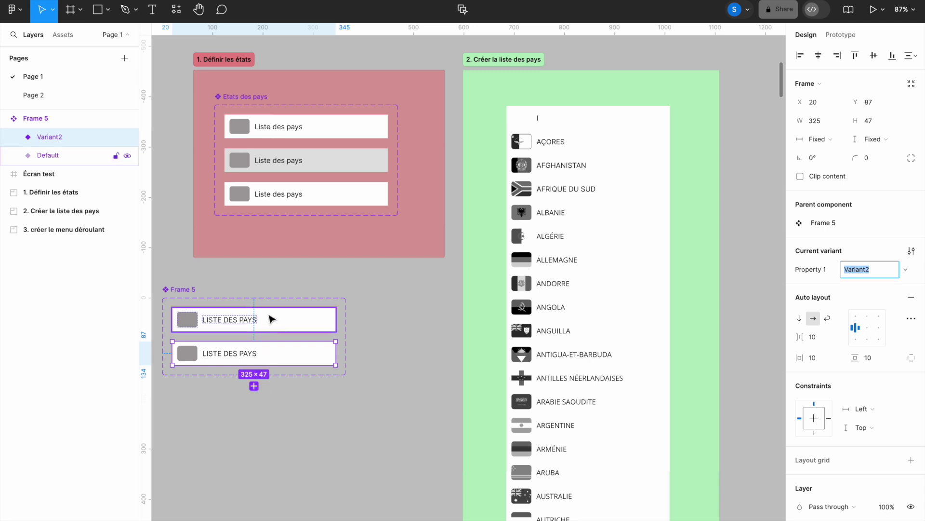
Step: Name the variant property Etat, with Par défaut as the first variant's value
left_click(270, 320)
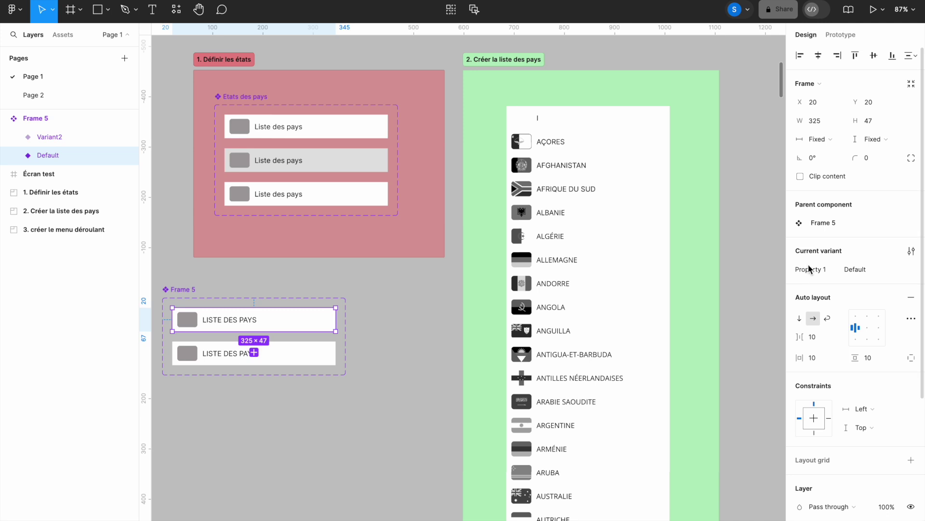
double_click(810, 271)
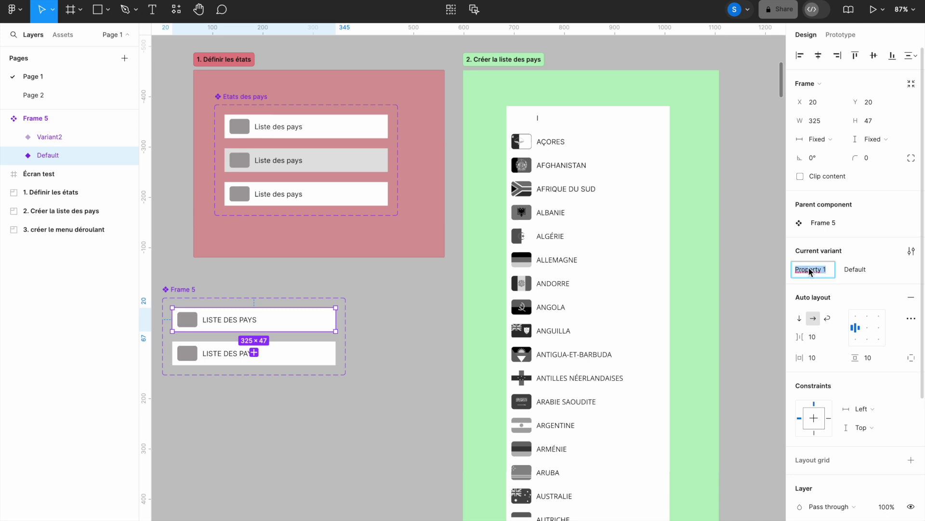
type("Etat")
left_click(857, 270)
type("Par défau")
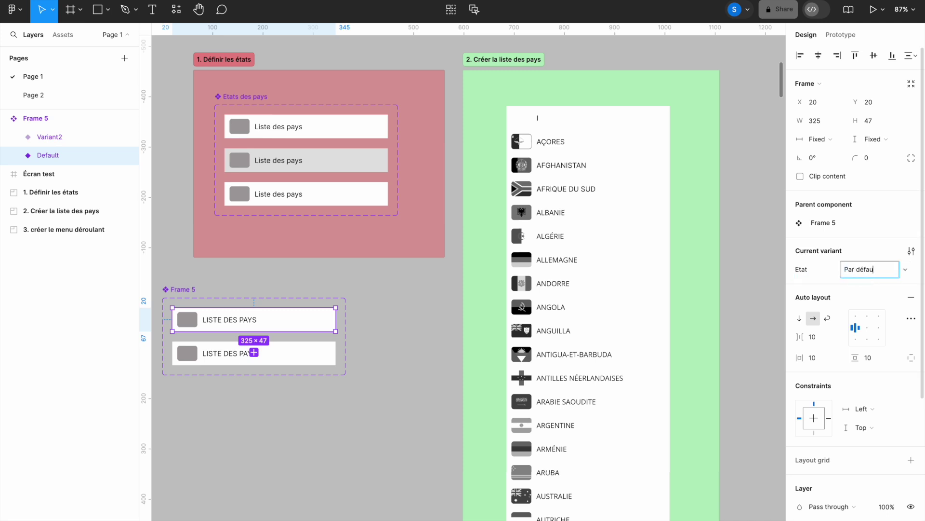
key("Return")
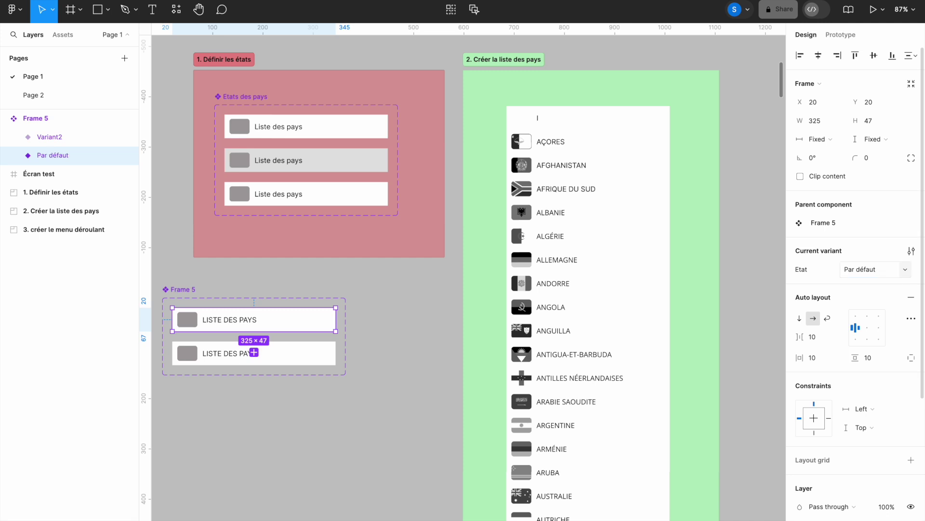
Step: Set the second variant to De survol and add a third named De sélection
left_click(324, 358)
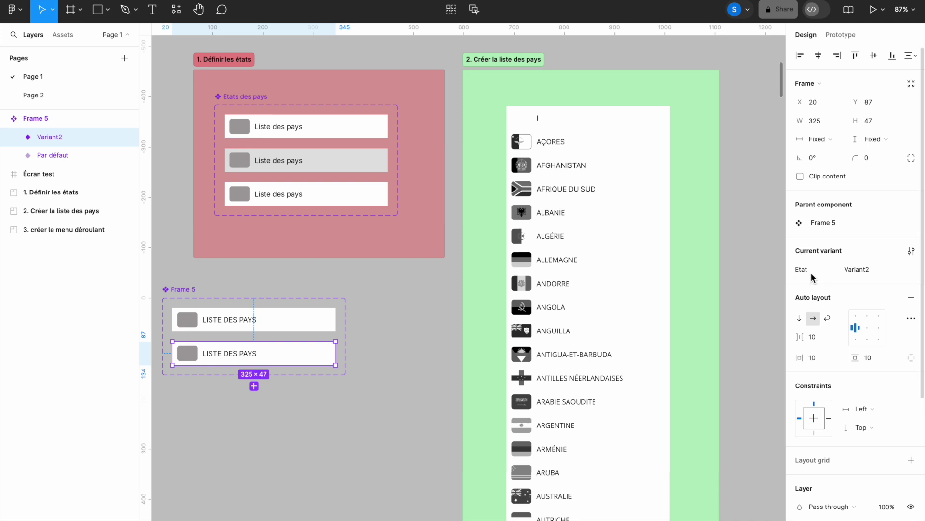
left_click(857, 273)
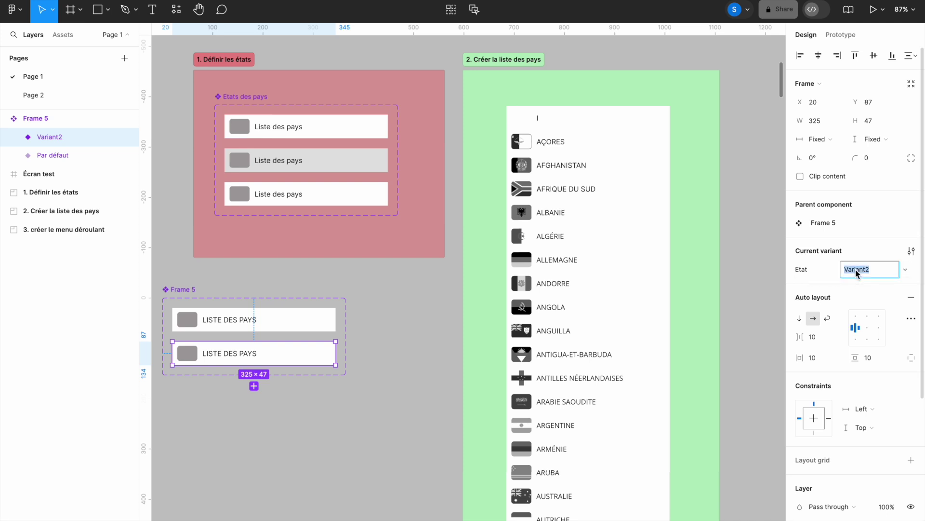
type("De survol")
key("Return")
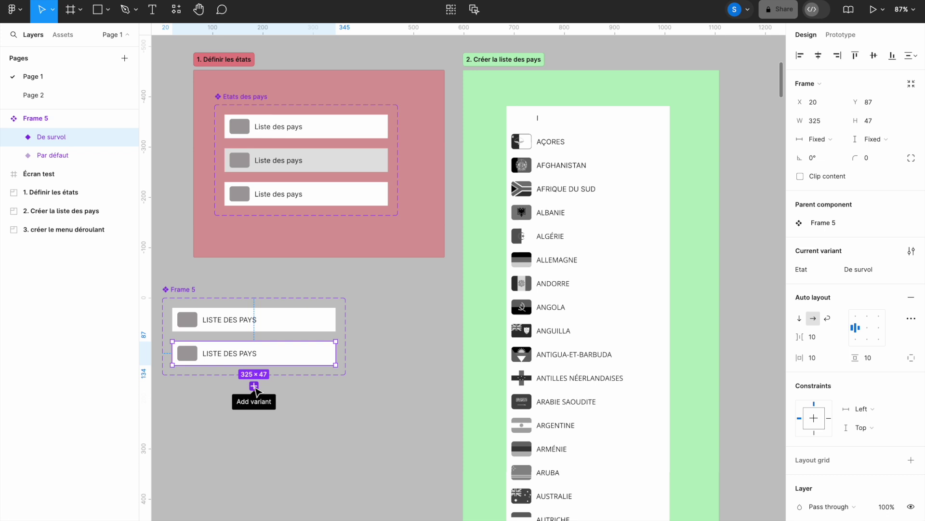
left_click(254, 387)
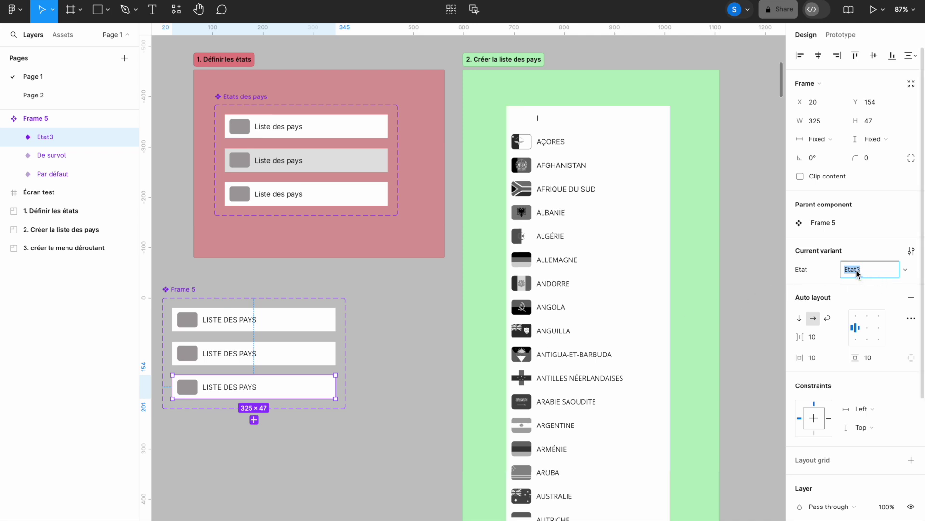
type("De sélection")
key("Return")
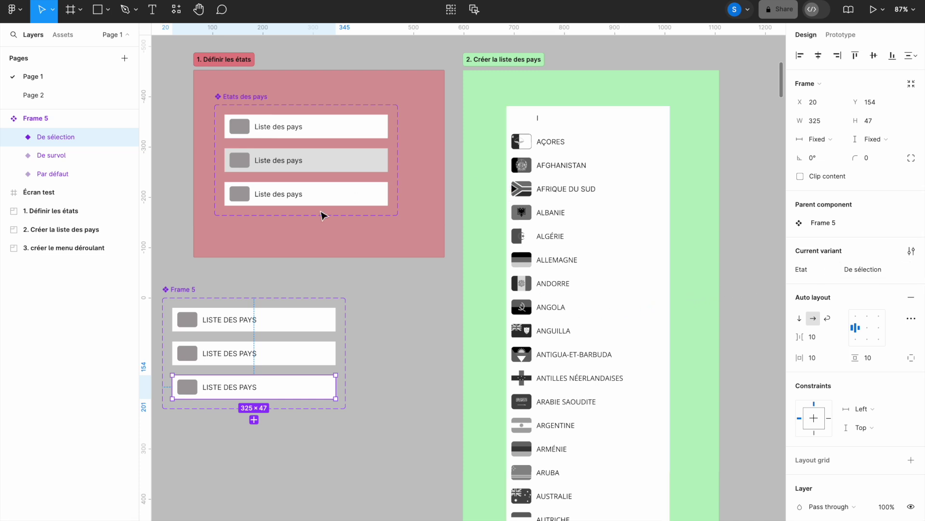
double_click(184, 290)
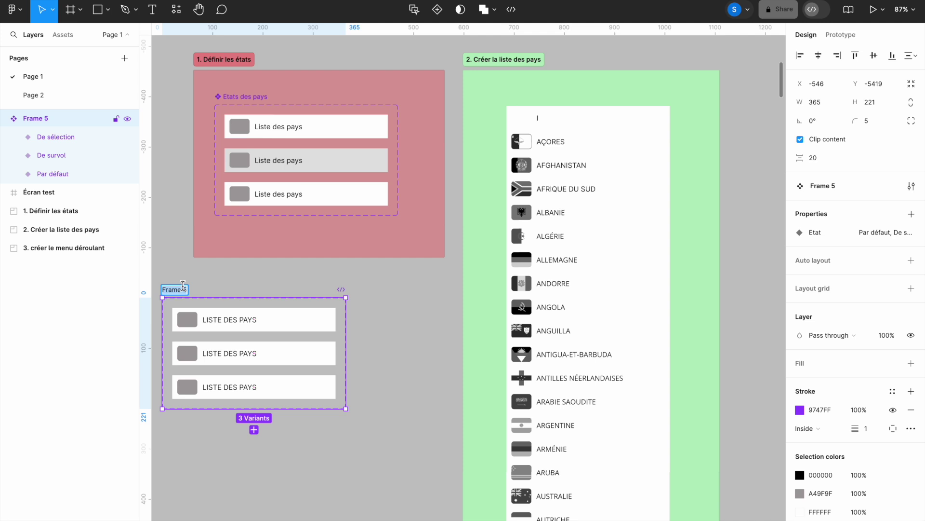
Step: Name the component set 'État des pays', using the accent picker for É
type("E")
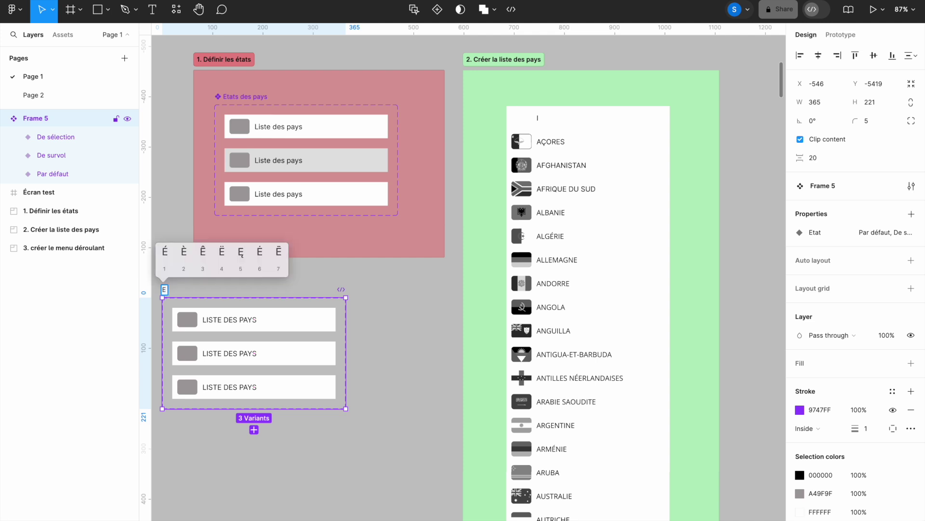
left_click(165, 251)
type("tat")
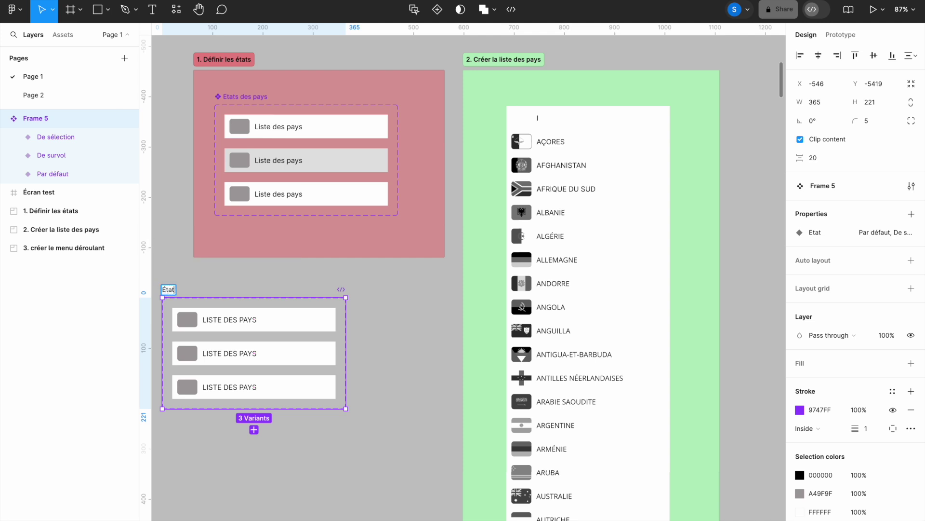
type(" des pays")
key("Return")
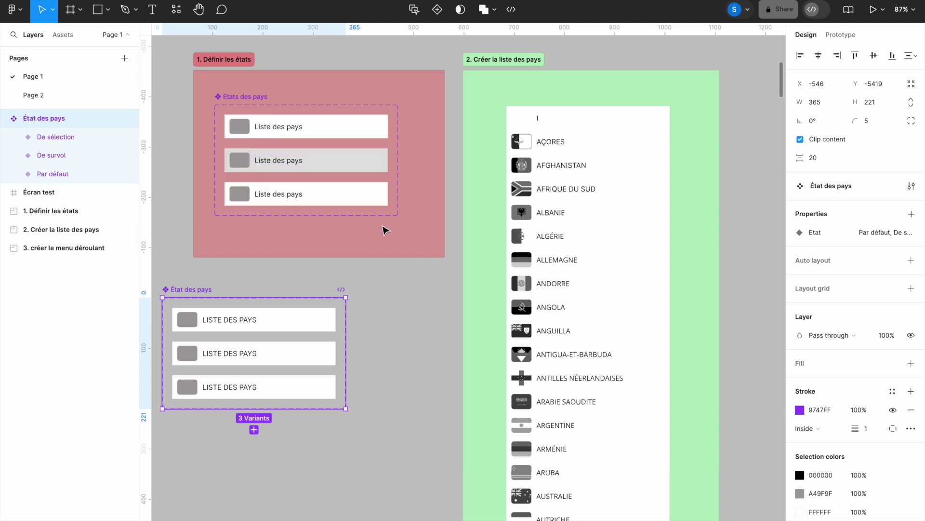
key("i")
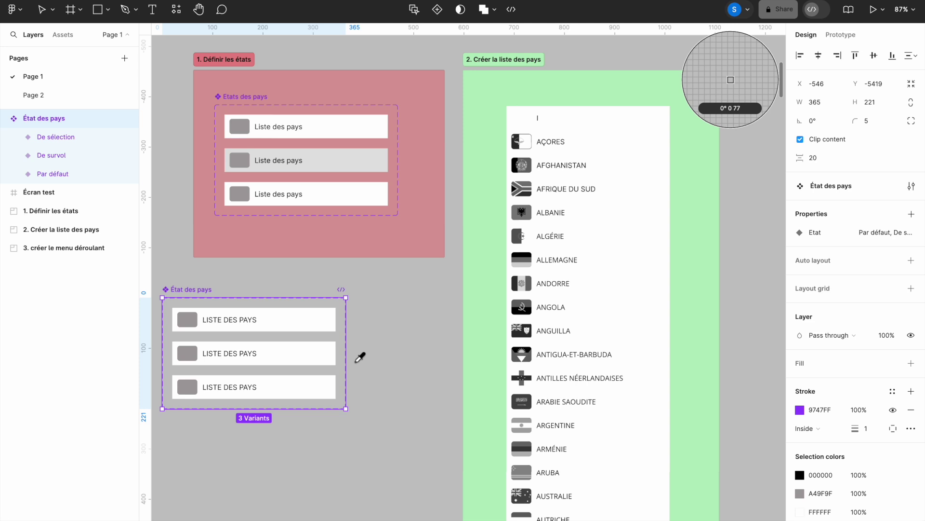
key("Escape")
left_click(302, 352)
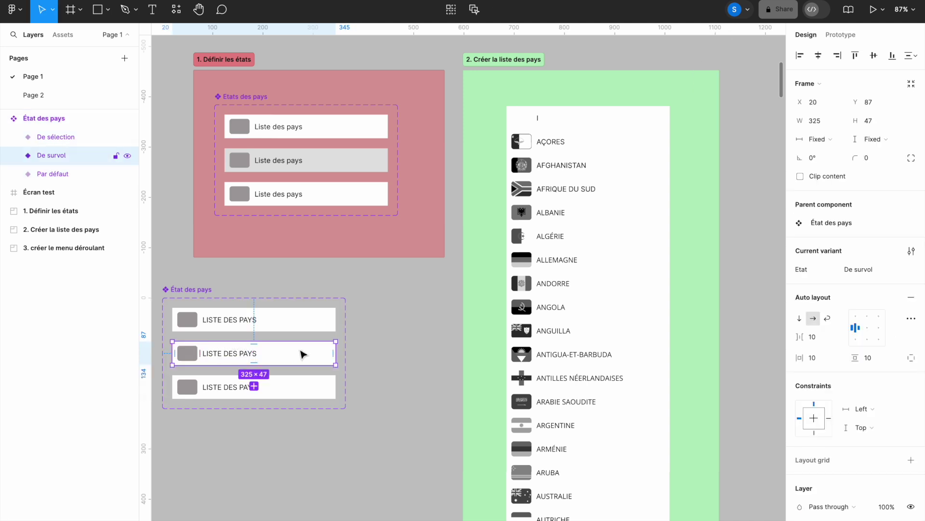
Step: Fill the De survol variant with the grey picked from the canvas
key("i")
left_click(359, 154)
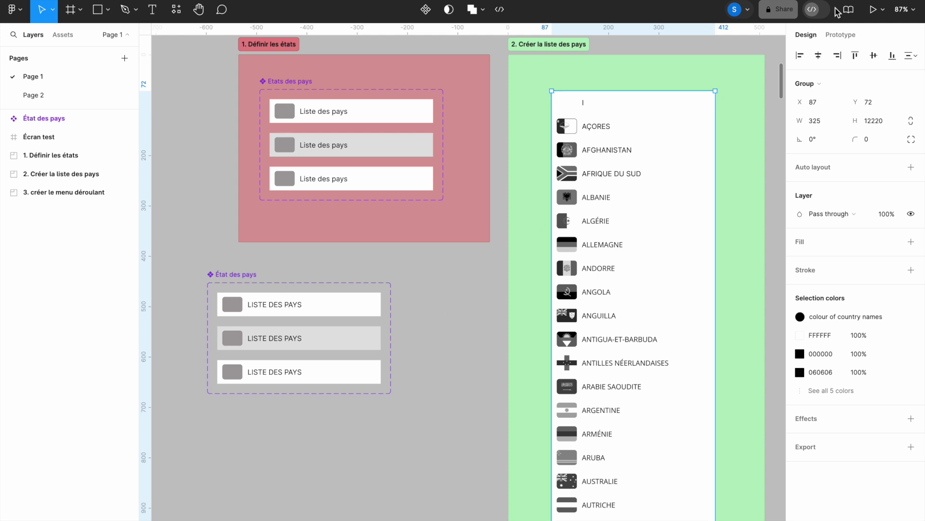
left_click(840, 35)
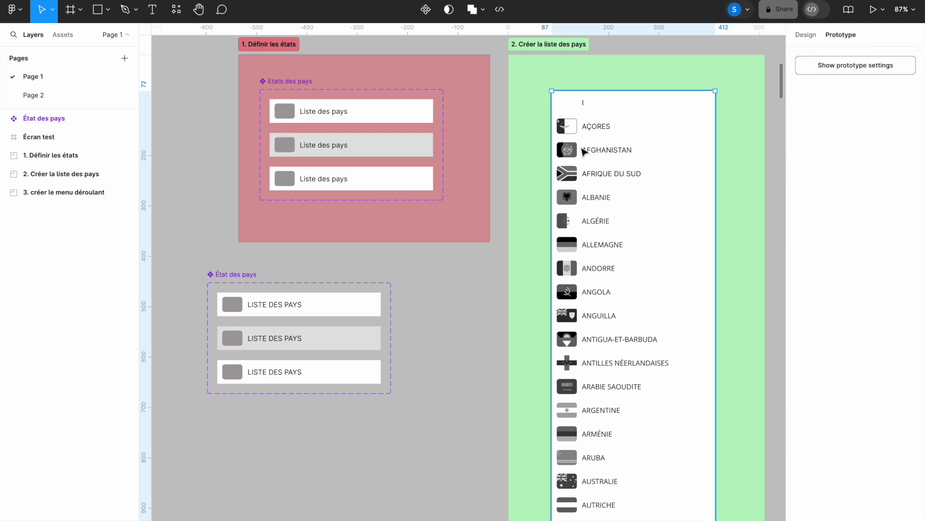
Step: Link Par défaut to De survol with a While hovering prototype trigger
left_click(357, 305)
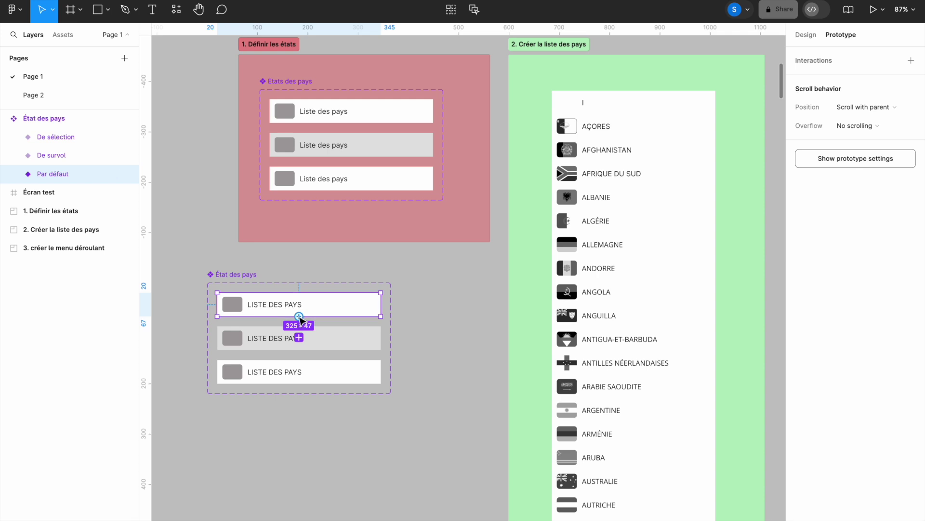
left_click_drag(299, 317, 300, 338)
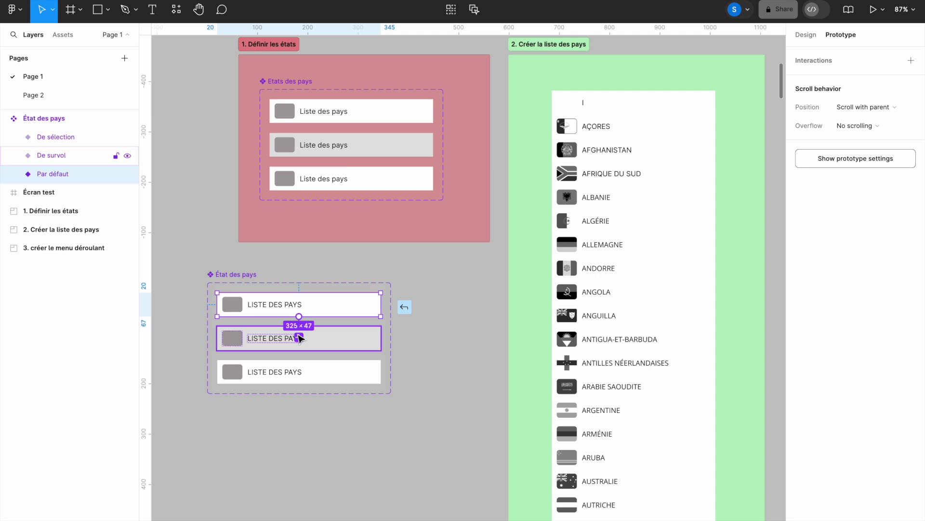
left_click_drag(299, 338, 299, 336)
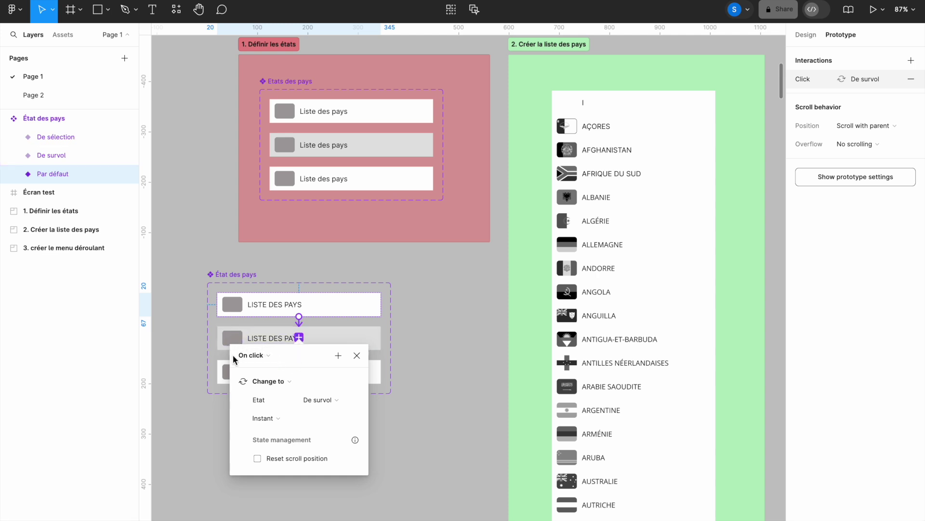
left_click(268, 355)
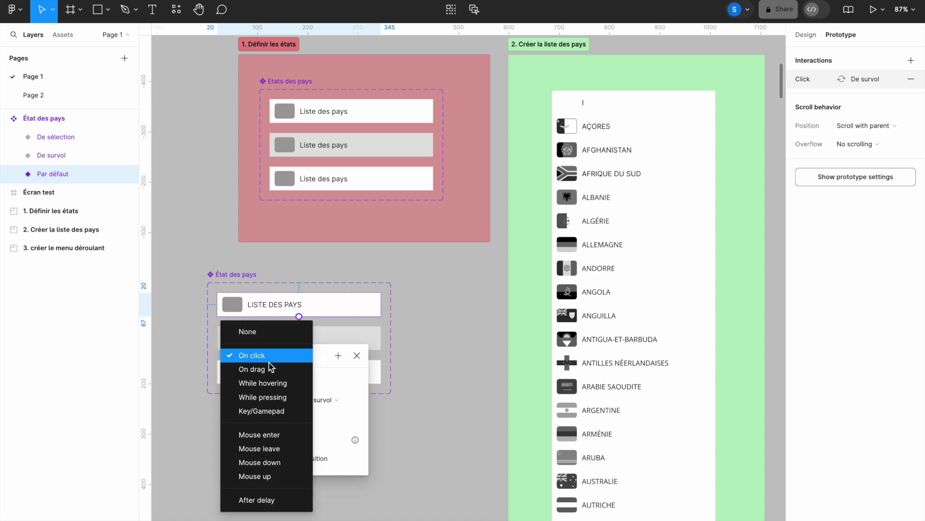
left_click(300, 384)
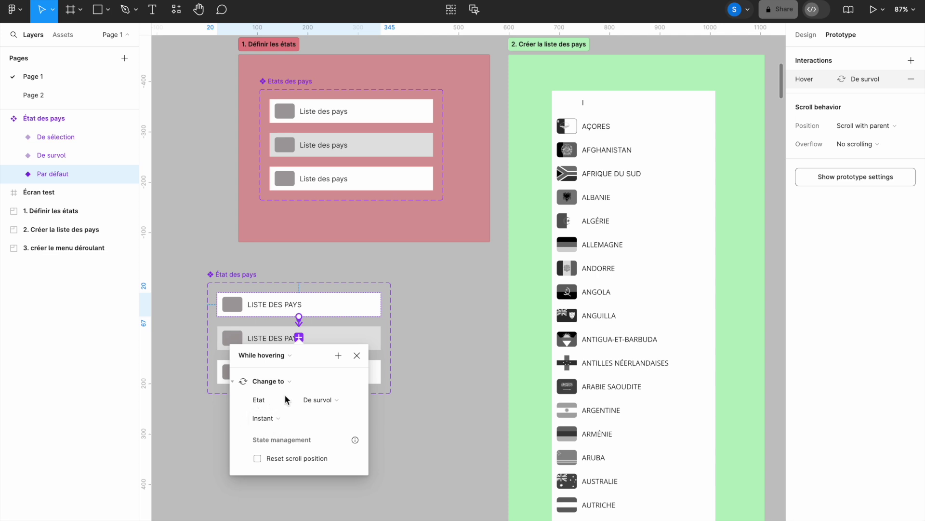
left_click(357, 355)
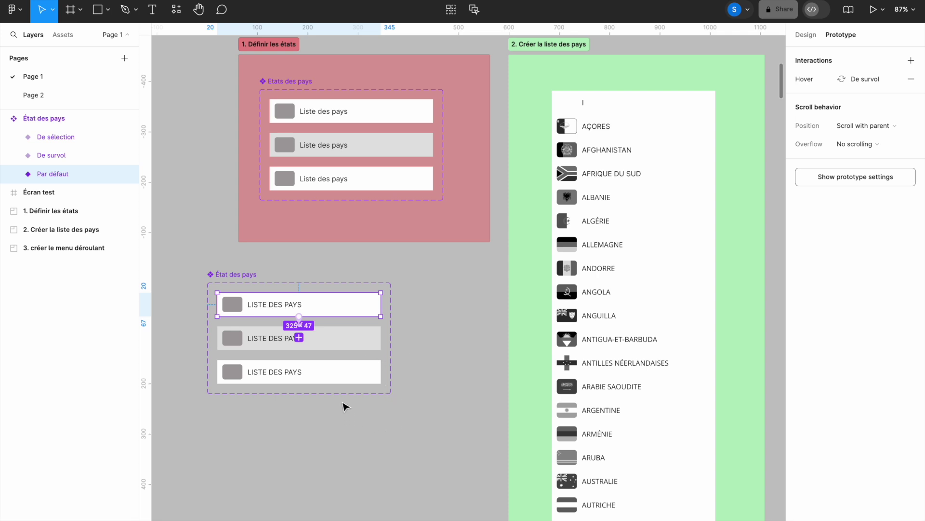
left_click(336, 373)
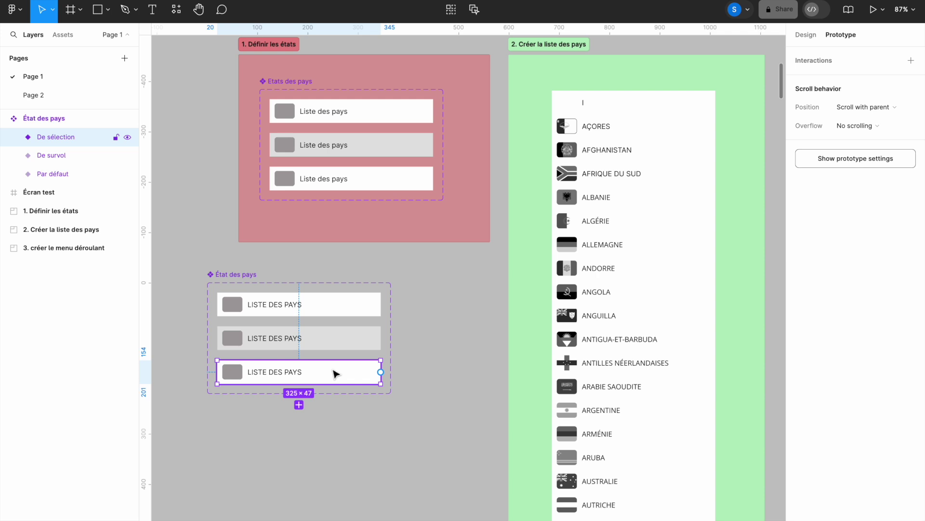
Step: Give the De sélection variant an On click → Change to De survol interaction
left_click_drag(299, 360, 300, 344)
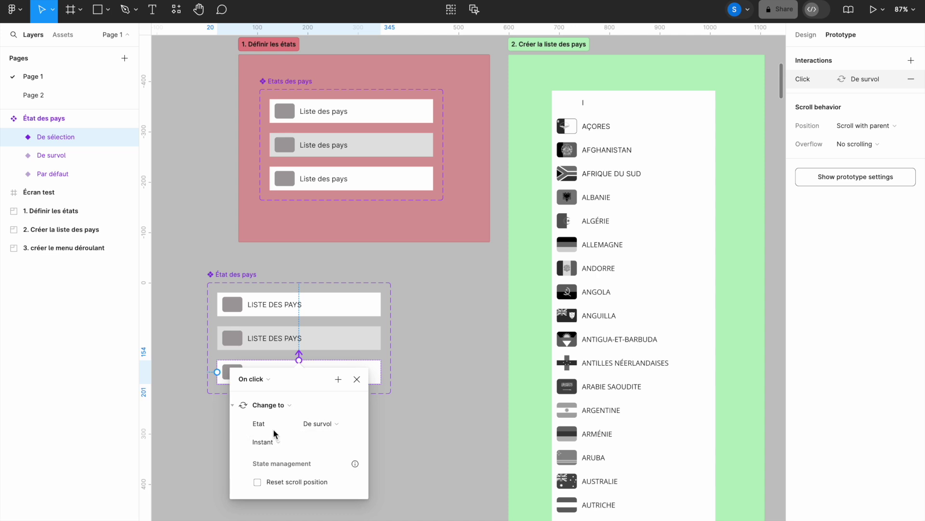
left_click(357, 379)
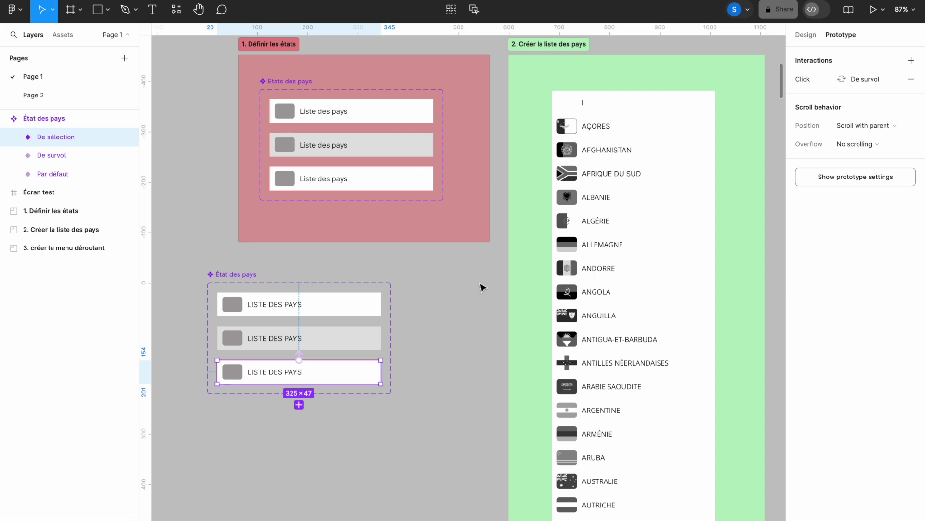
left_click(806, 34)
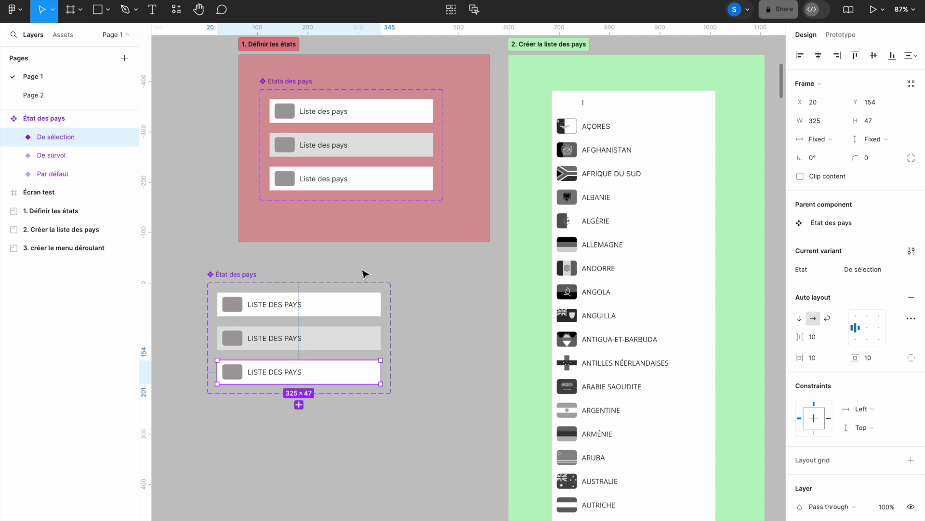
left_click(336, 312)
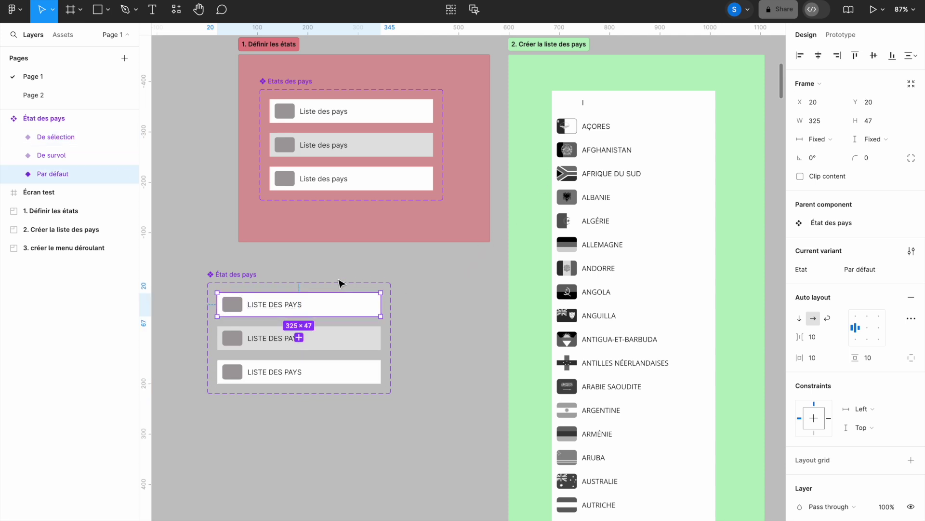
left_click_drag(333, 265, 401, 388)
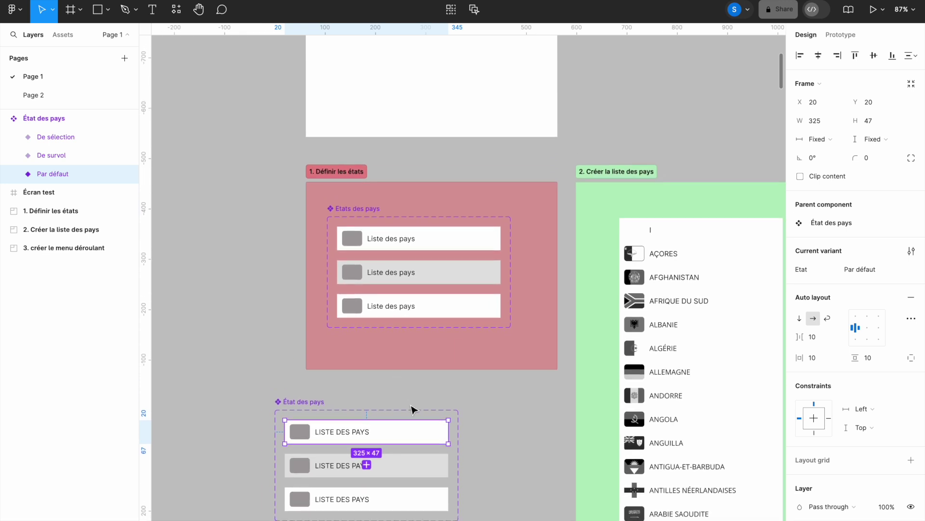
Step: Drop an État des pays Par défaut instance into Écran test and delete the extra copy
left_click_drag(408, 434, 475, 77, "alt")
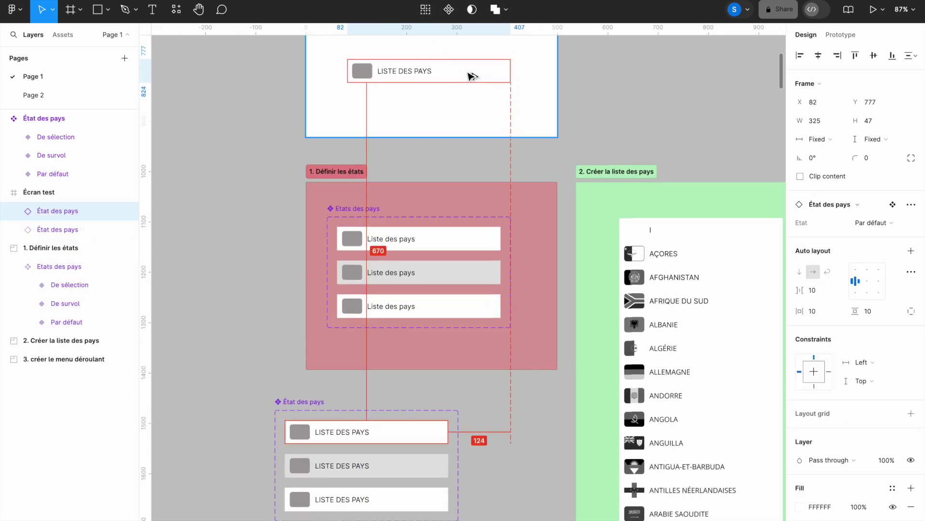
left_click_drag(439, 117, 442, 393)
left_click_drag(473, 361, 458, 283)
left_click(389, 169)
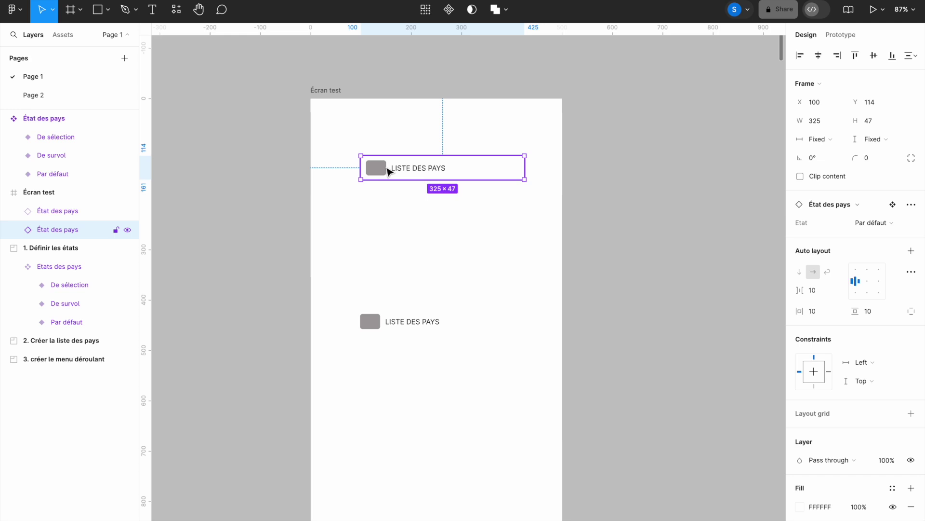
key("Delete")
Step: Move the instance near the top of Écran test and preview the frame in Present mode
left_click_drag(404, 334, 412, 165)
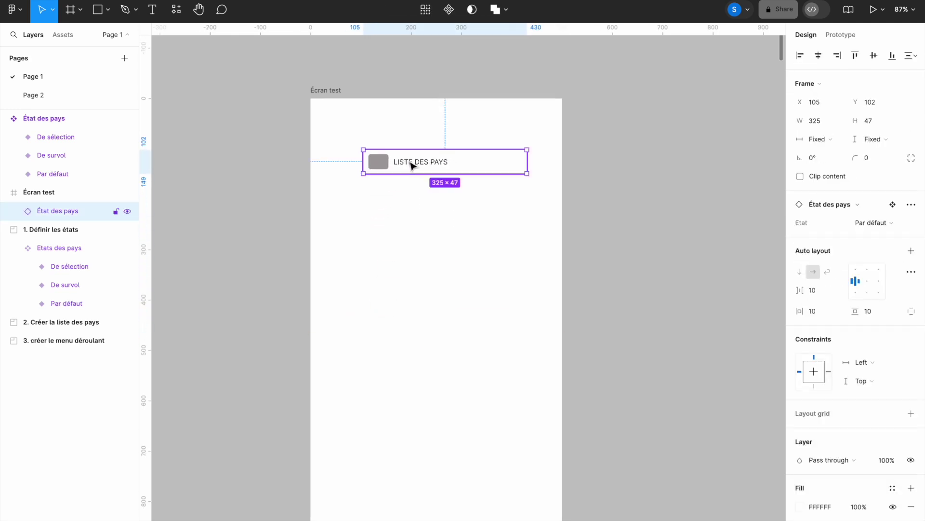
left_click(329, 91)
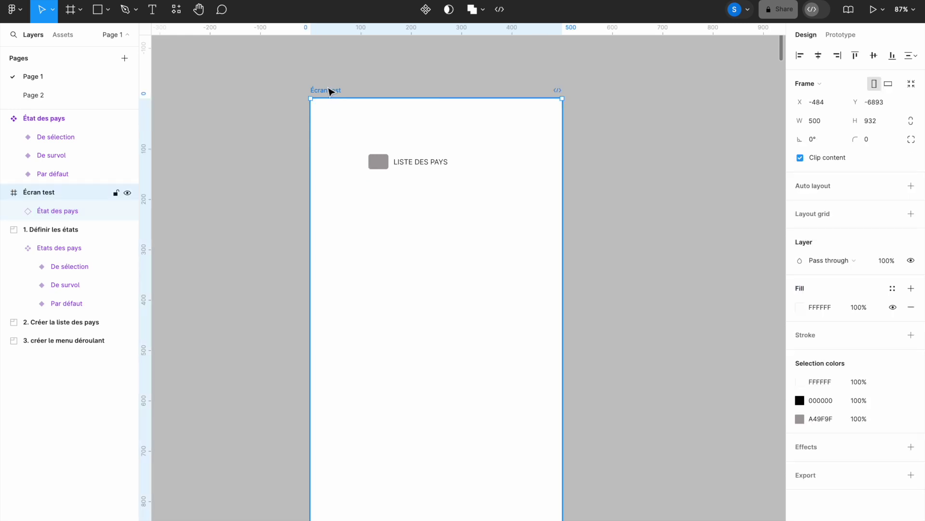
left_click(875, 13)
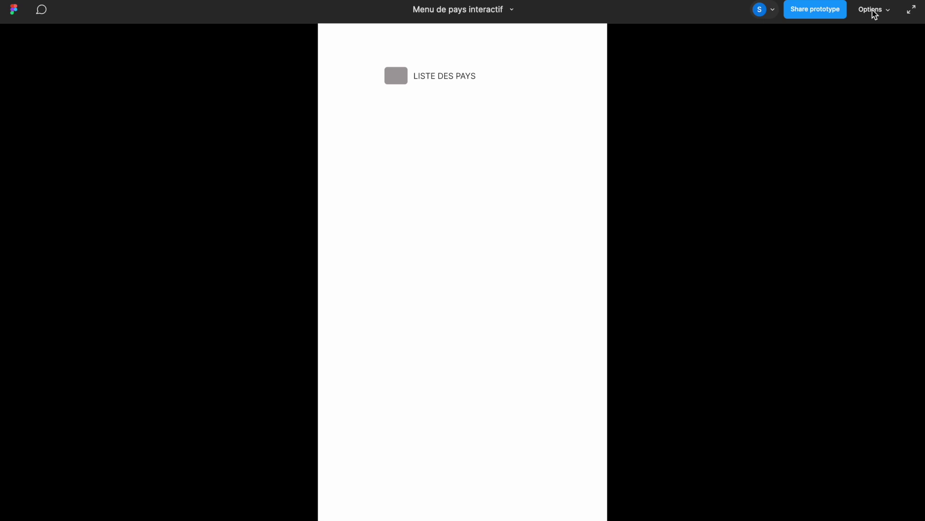
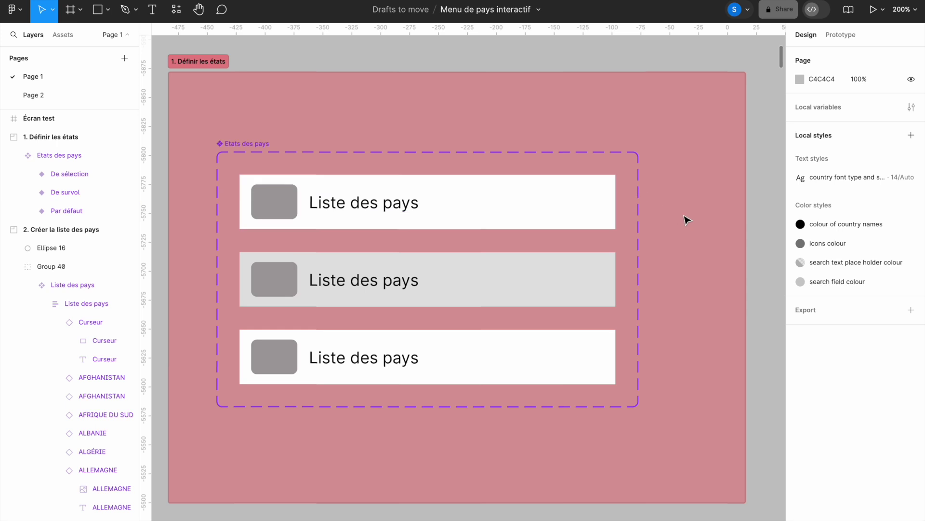
Step: Pan to the green '2. Créer la liste des pays' frame and scroll its flag list from Grenade to Japon
left_click_drag(681, 211, 519, 208)
left_click_drag(639, 237, 223, 227)
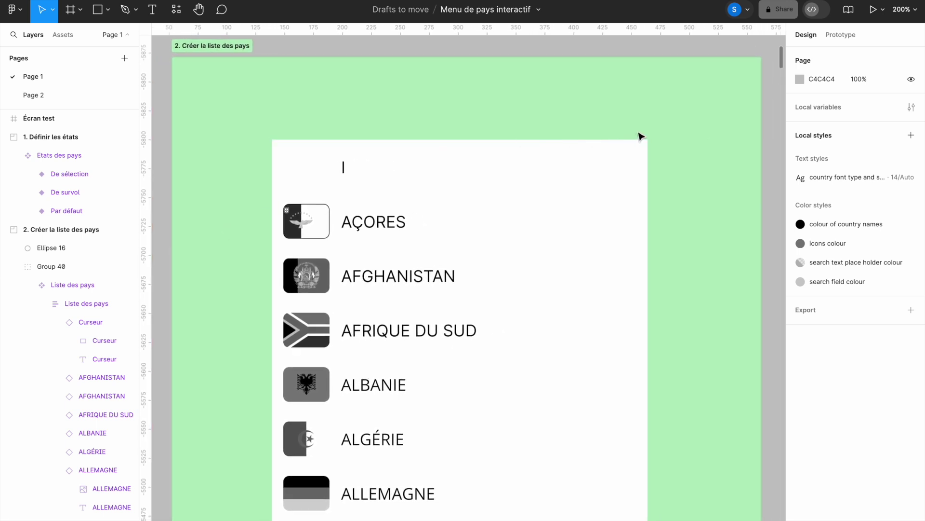
left_click_drag(782, 67, 747, 268)
Step: Scroll down the country list to its last entry, VIETNAM, bringing both frames into view
scroll(747, 268, "down", 10)
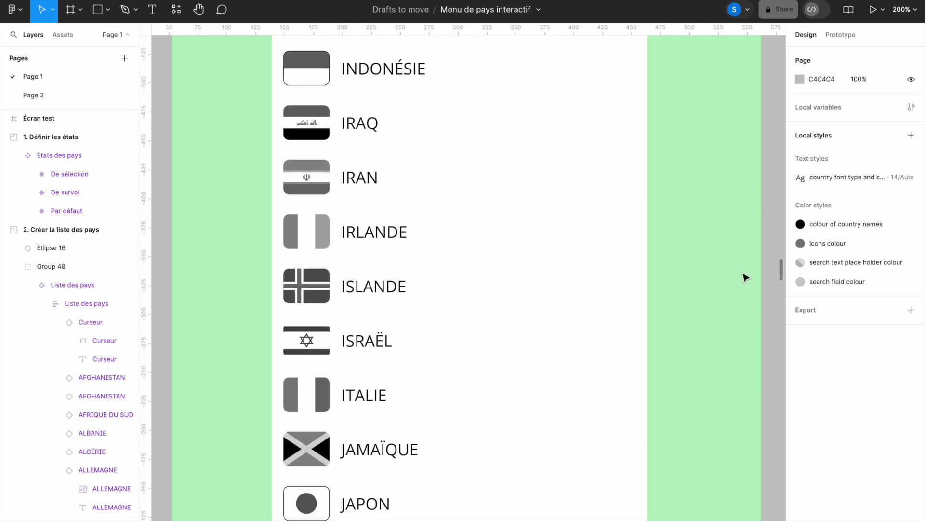
scroll(746, 284, "down", 10)
scroll(749, 292, "down", 6)
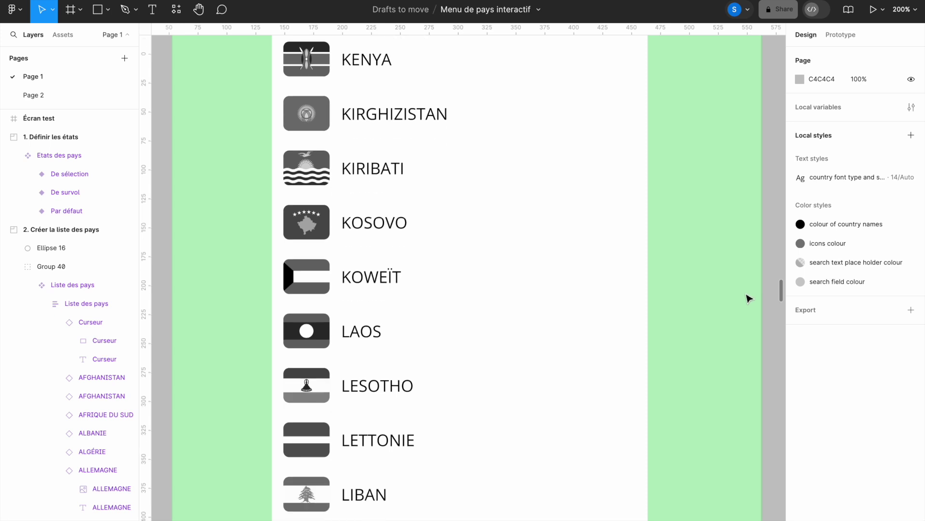
scroll(748, 299, "down", 1)
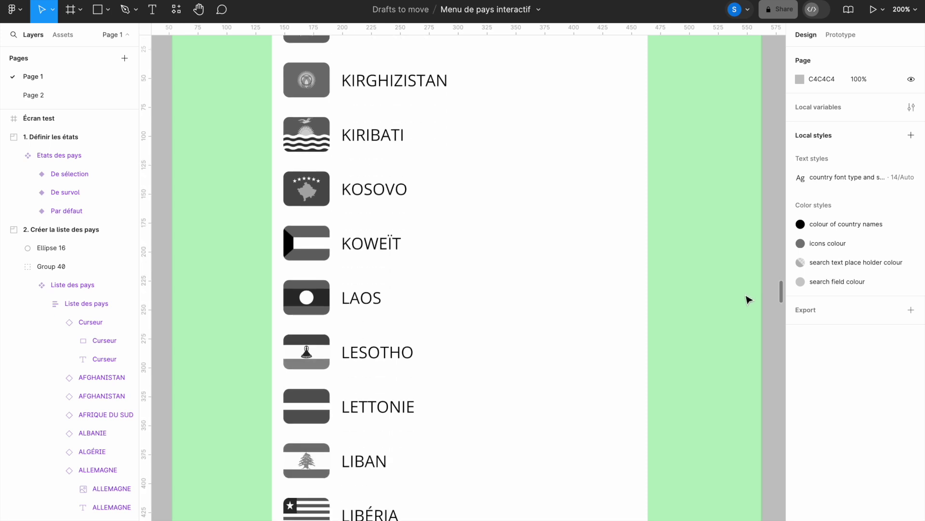
scroll(748, 300, "down", 6)
scroll(747, 304, "down", 8)
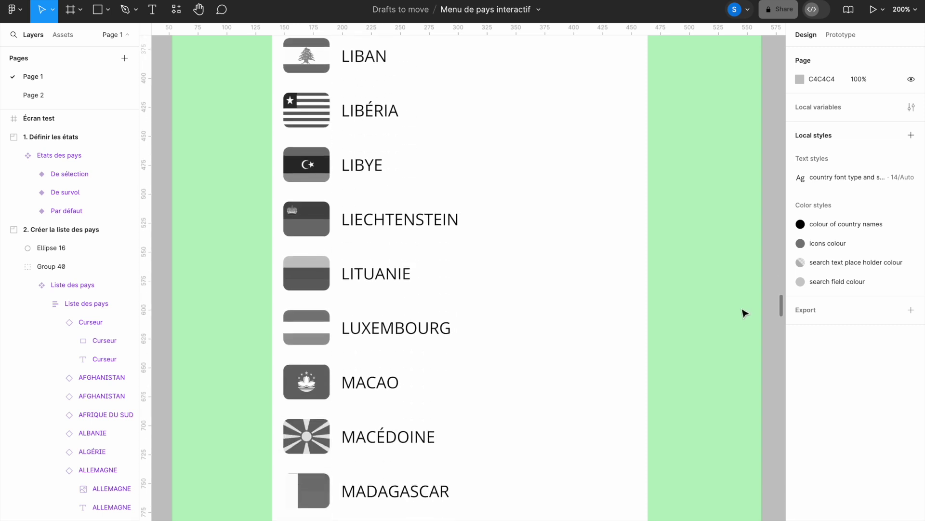
scroll(745, 313, "down", 10)
scroll(743, 326, "down", 6)
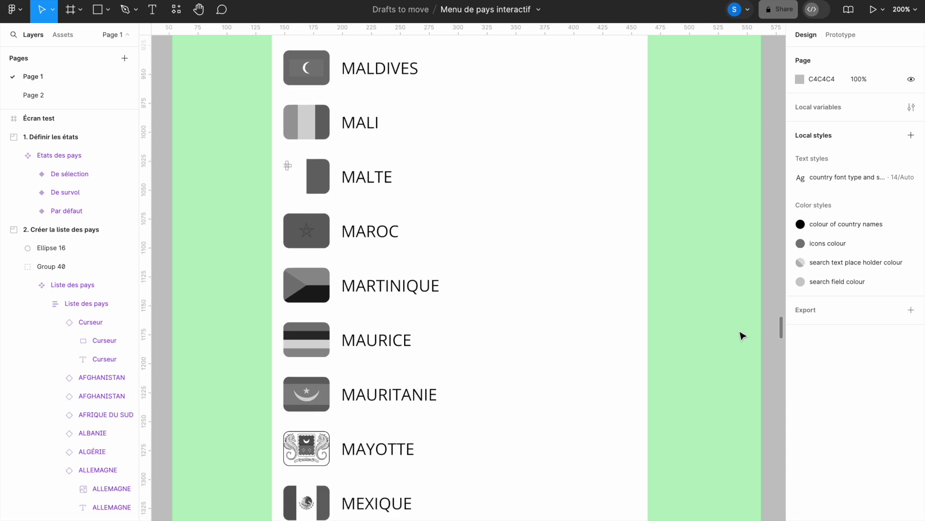
scroll(743, 342, "down", 10)
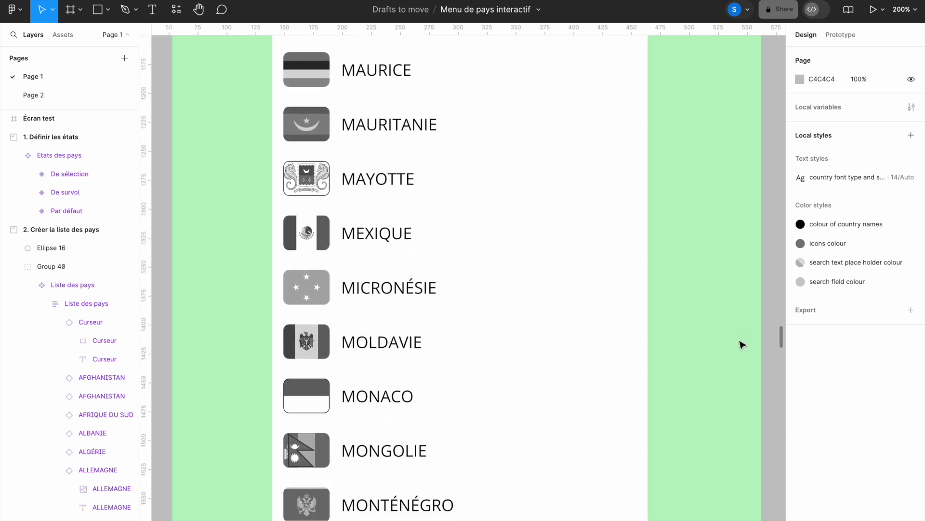
scroll(742, 355, "down", 5)
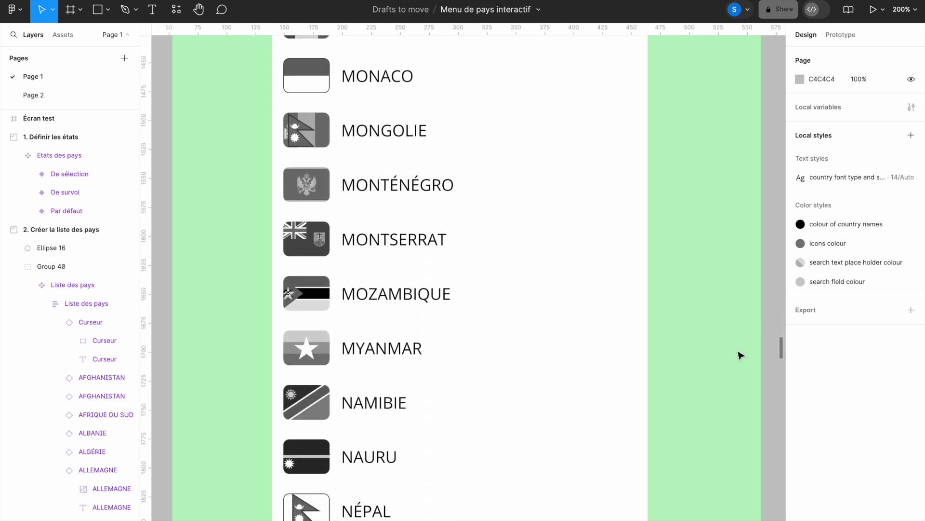
scroll(742, 359, "down", 10)
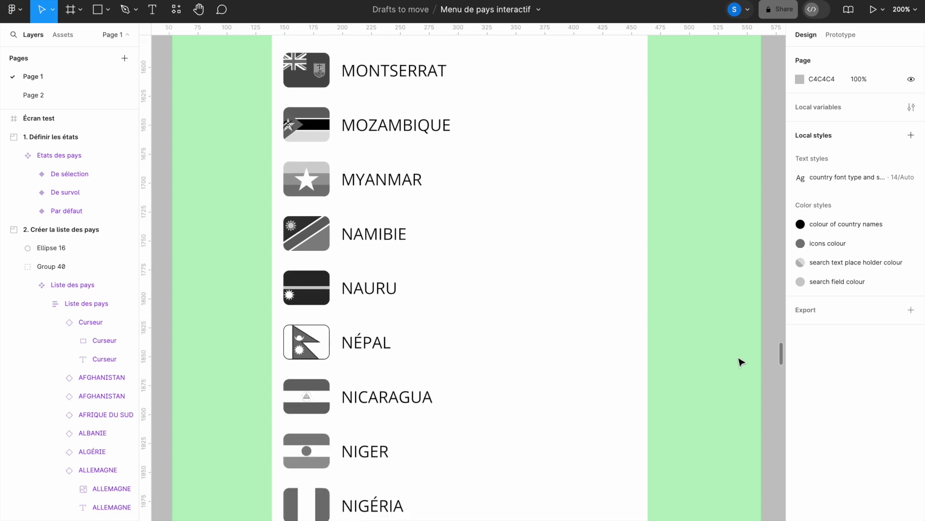
scroll(740, 370, "down", 10)
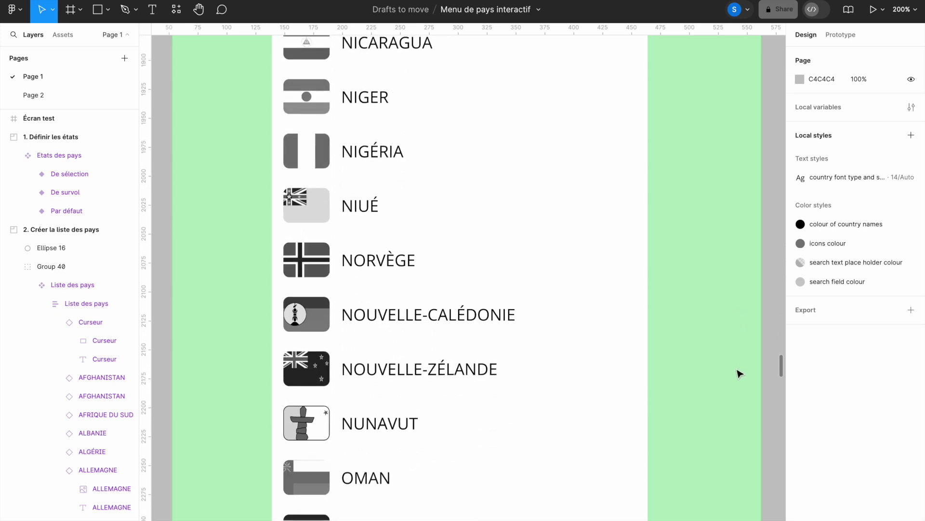
scroll(739, 379, "down", 19)
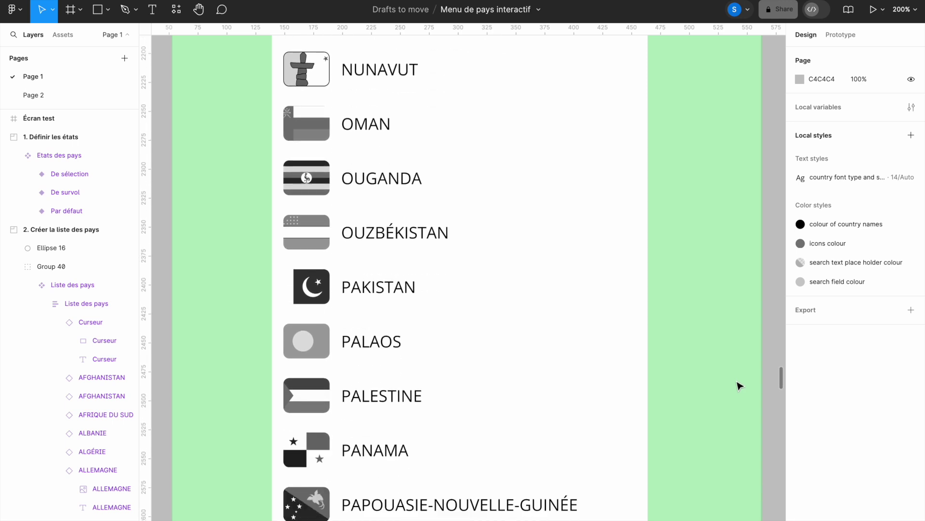
scroll(740, 397, "down", 8)
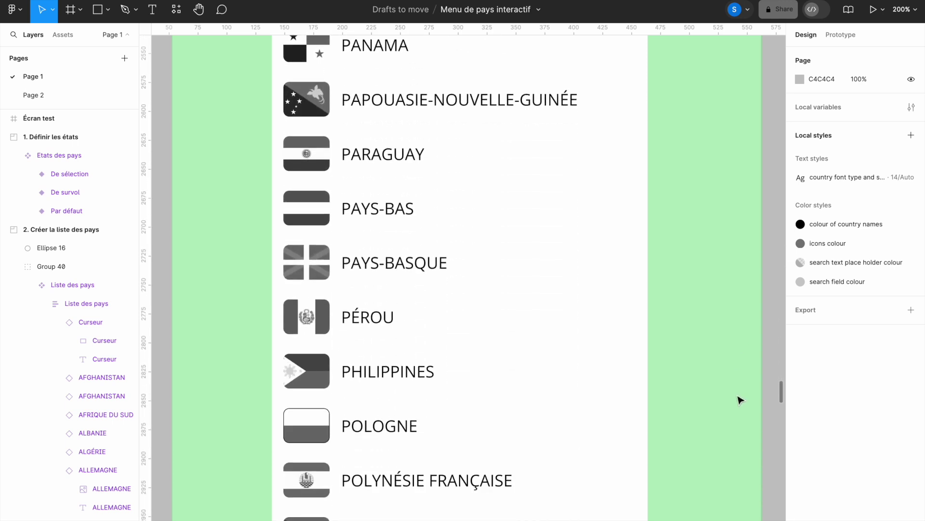
scroll(741, 410, "down", 10)
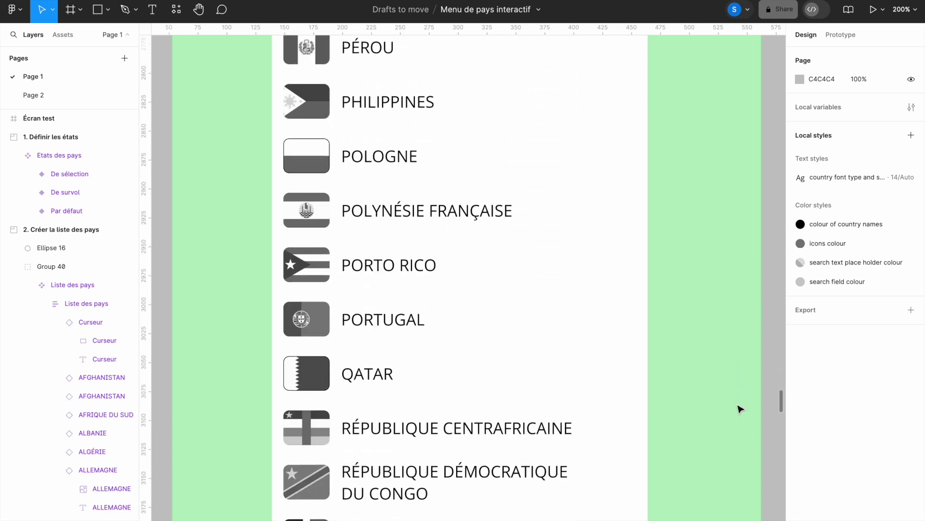
scroll(741, 415, "down", 6)
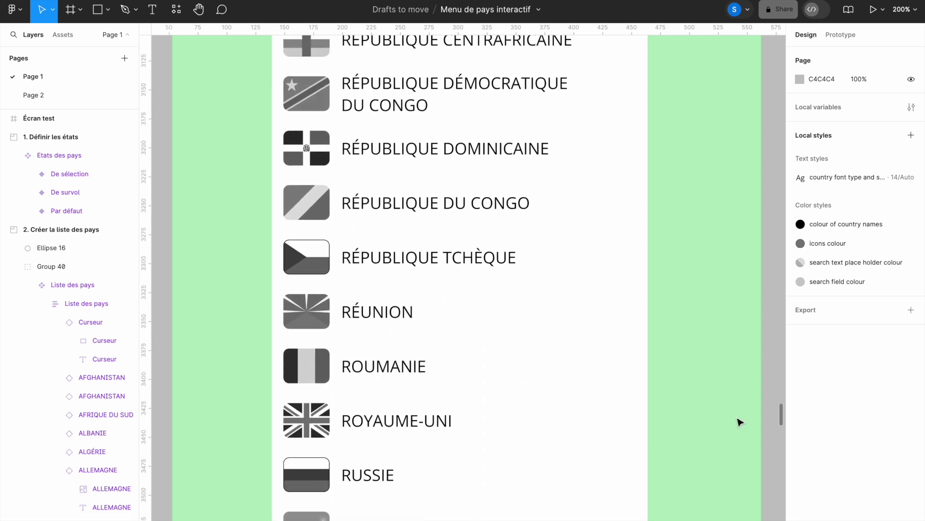
scroll(741, 422, "down", 14)
scroll(741, 436, "down", 9)
scroll(742, 445, "down", 13)
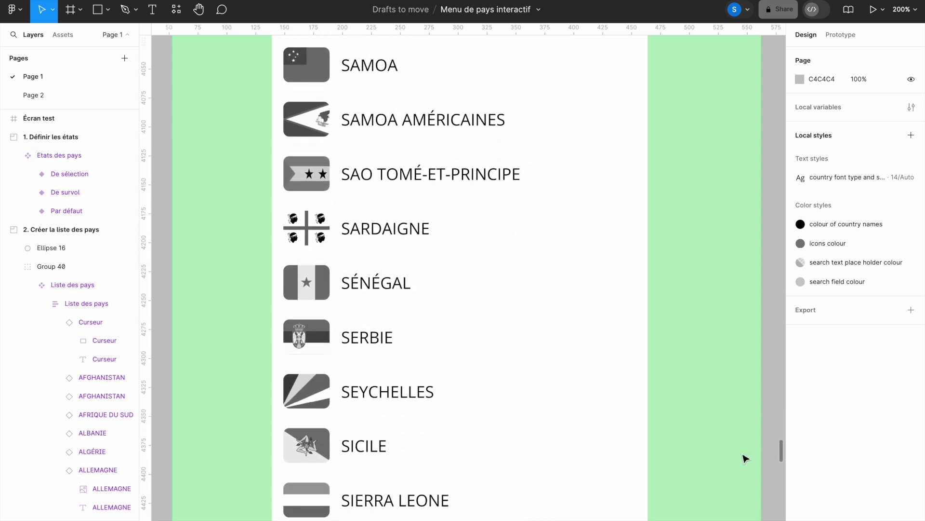
scroll(746, 458, "down", 5)
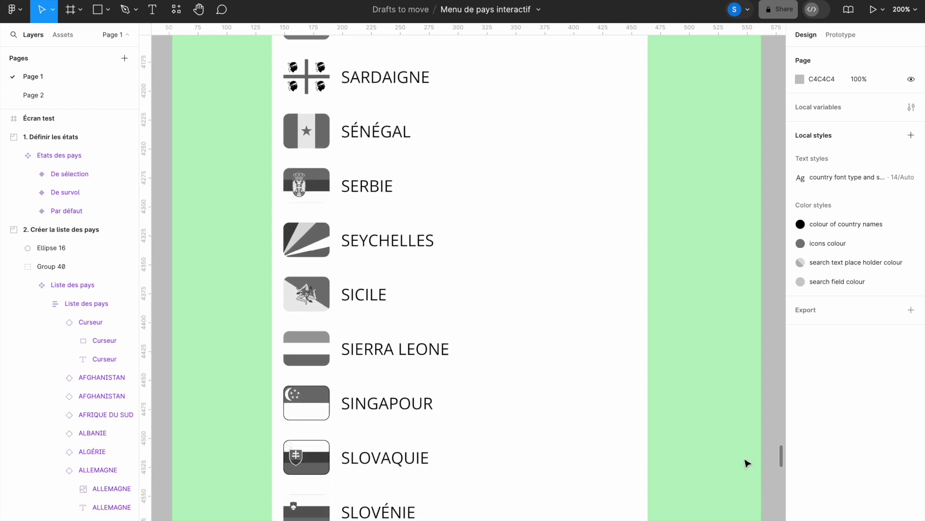
scroll(747, 470, "down", 6)
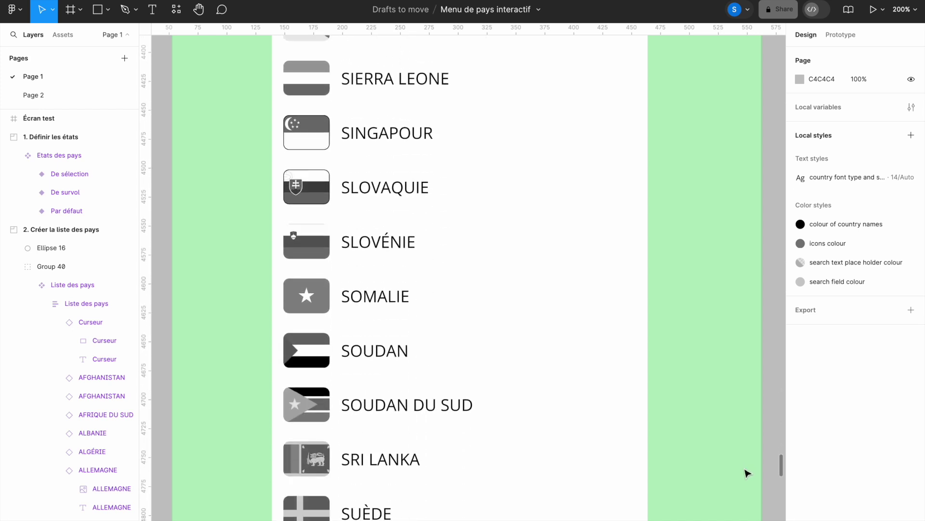
scroll(747, 475, "down", 8)
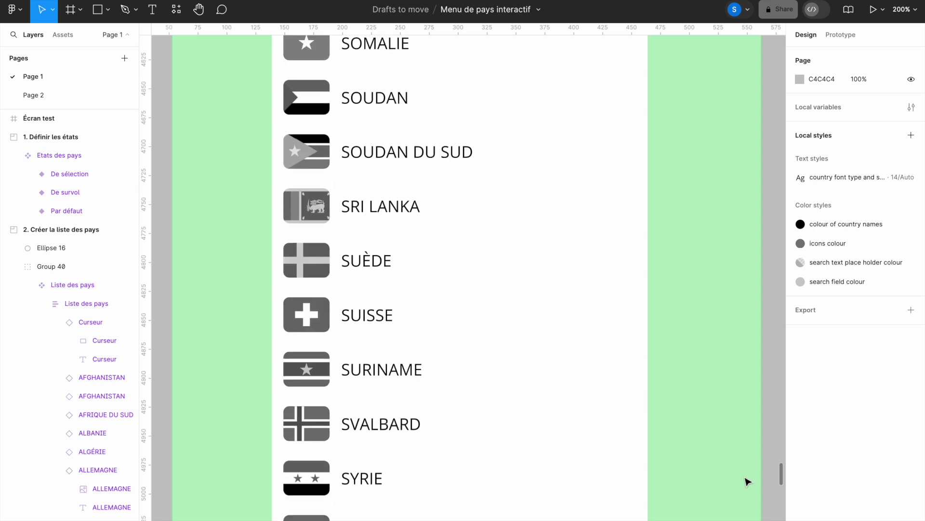
scroll(748, 484, "down", 4)
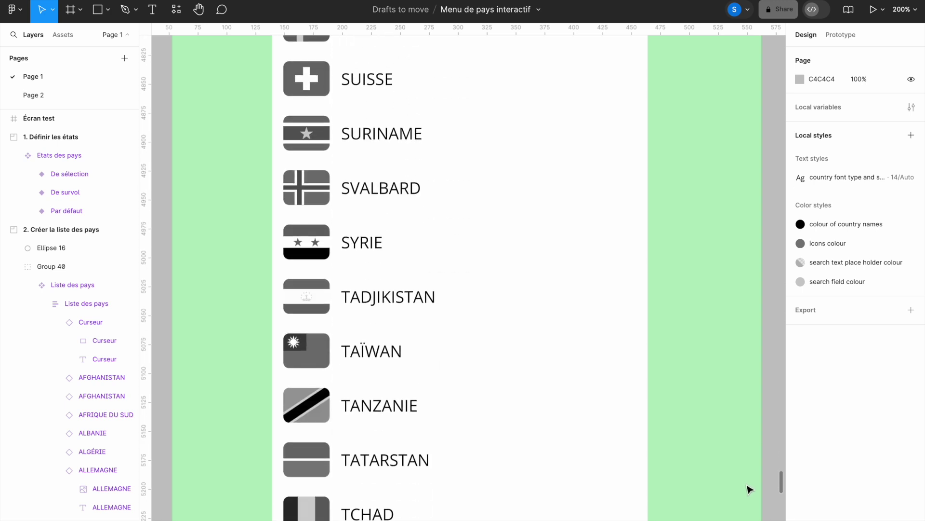
scroll(749, 491, "down", 8)
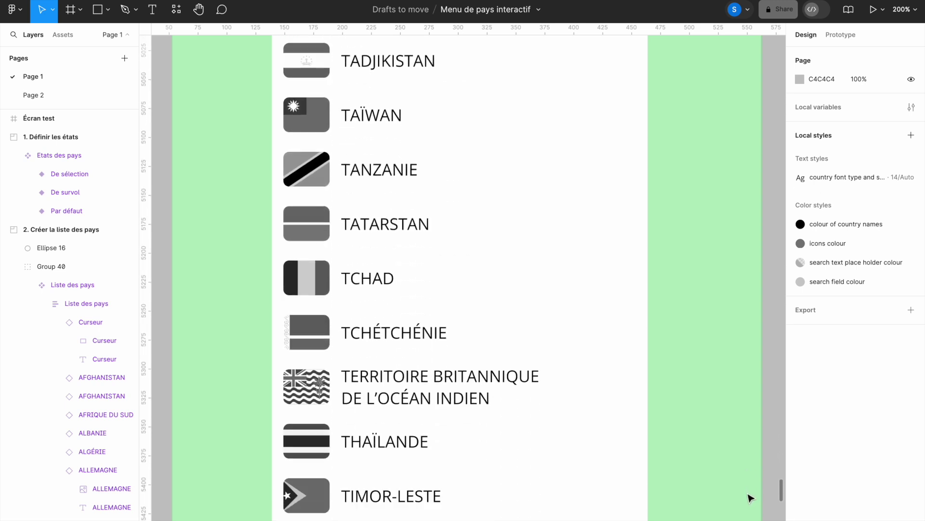
scroll(751, 499, "down", 5)
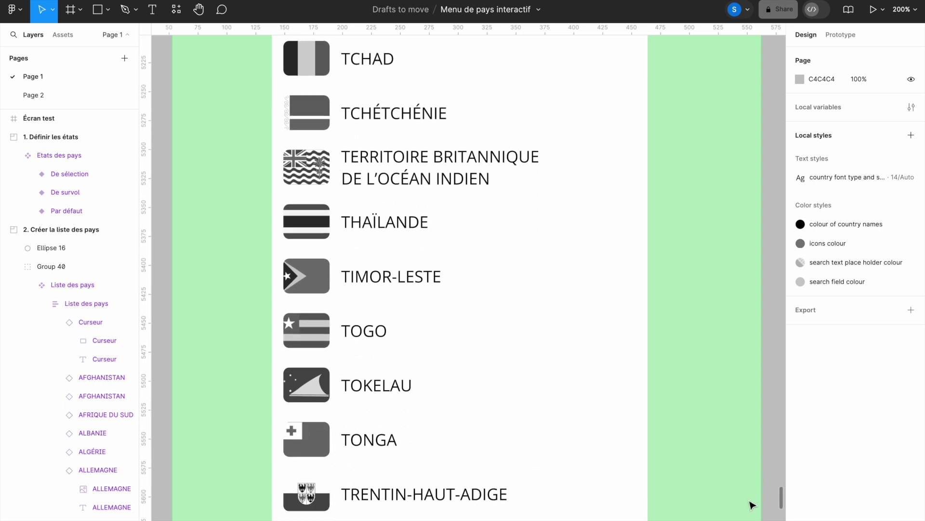
scroll(752, 505, "down", 8)
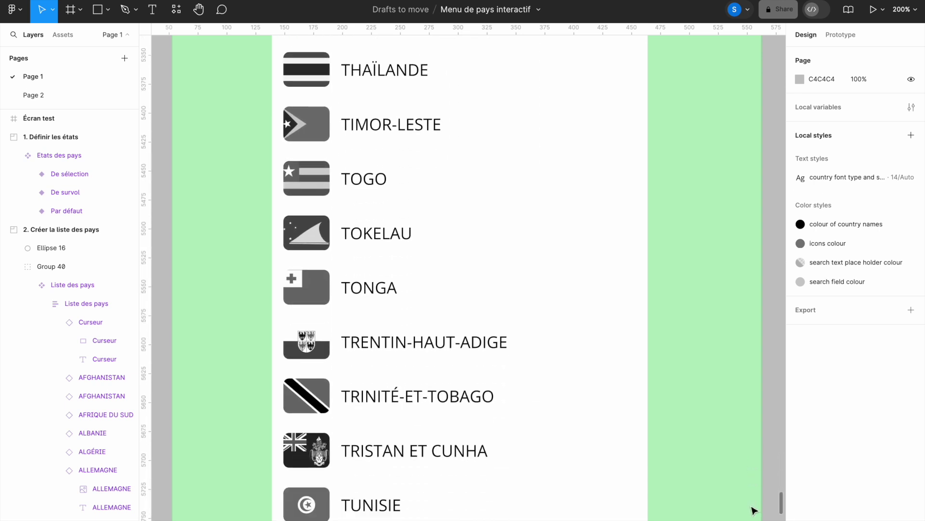
scroll(754, 514, "down", 4)
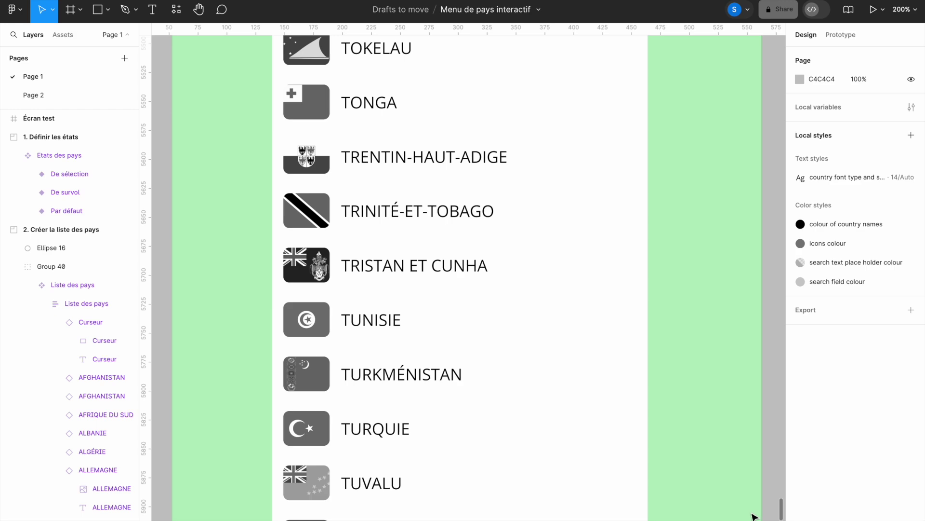
scroll(754, 518, "down", 12)
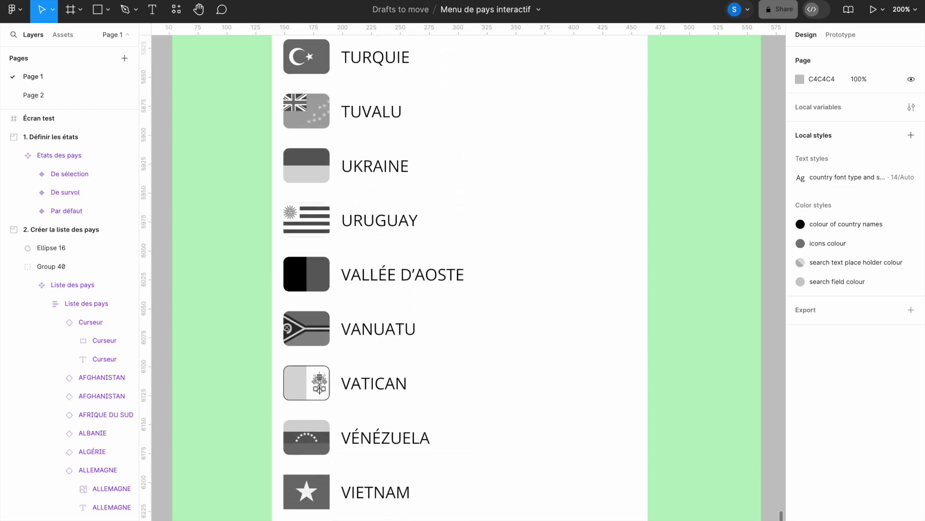
scroll(754, 518, "down", 5)
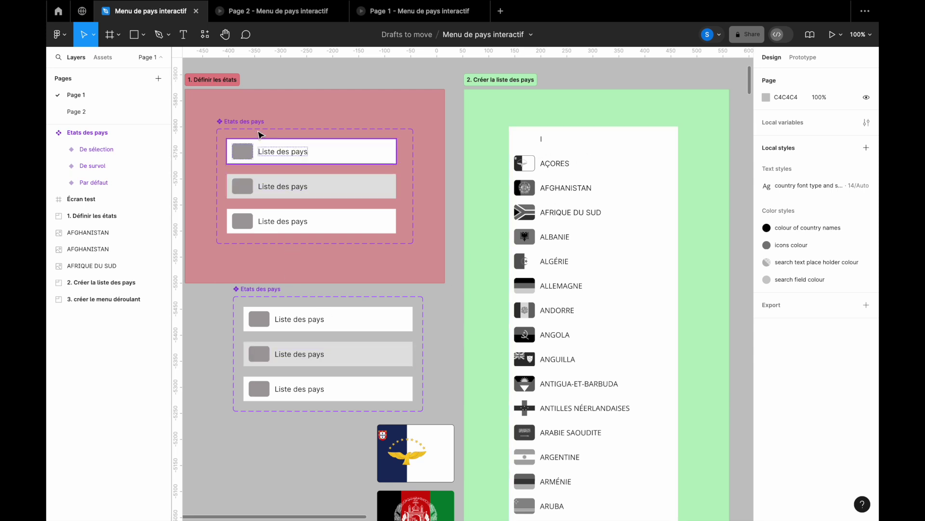
Step: Delete the duplicate 'Etats des pays' component set and move the remaining one into the red frame
left_click(251, 126)
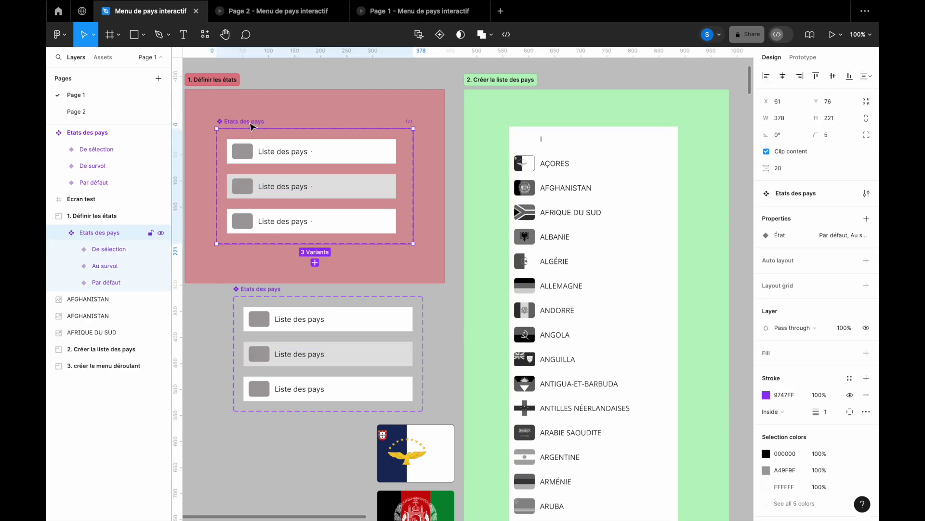
key("Delete")
left_click_drag(265, 289, 241, 123)
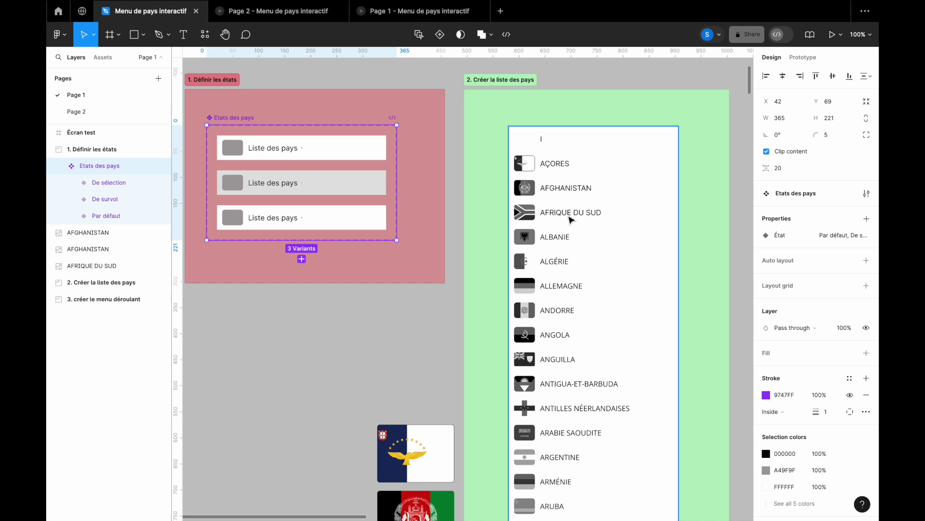
Step: Move the three flag images together up and to the left
scroll(432, 332, "down", 5)
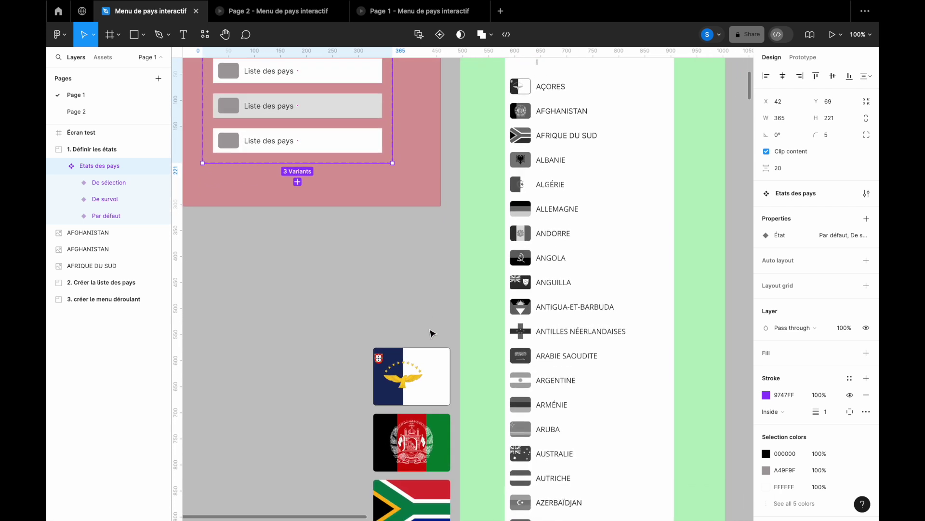
left_click_drag(322, 281, 408, 485)
left_click_drag(418, 403, 408, 288)
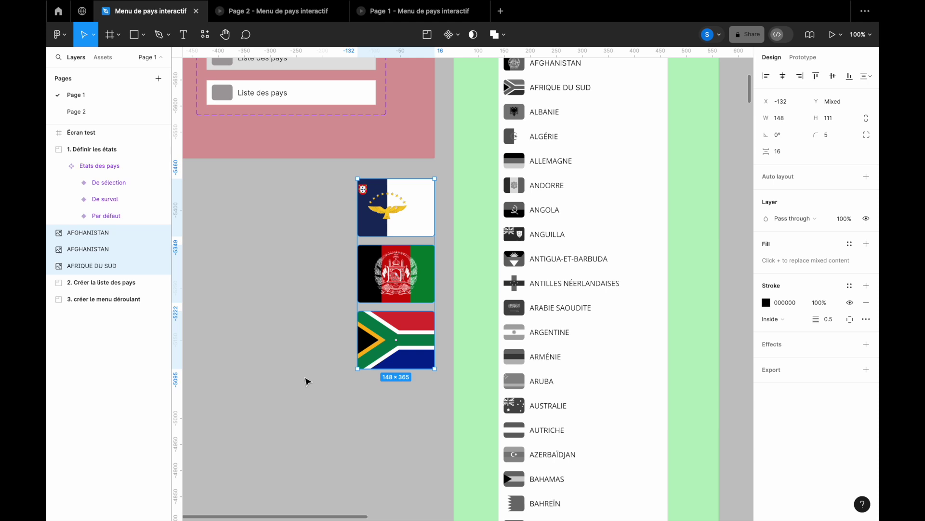
Step: Select the 'Par défaut' Liste des pays variant to inspect its 325×47 auto layout frame
left_click_drag(307, 371, 372, 489)
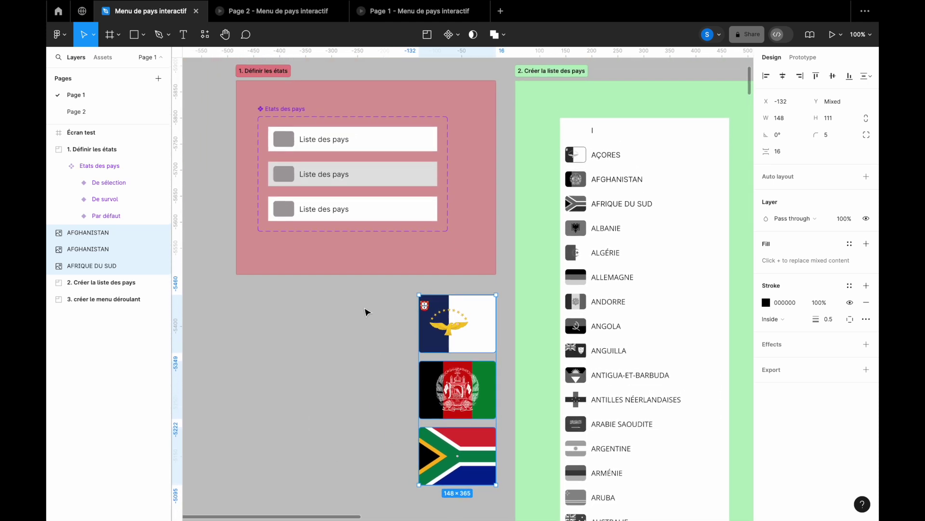
left_click(398, 150)
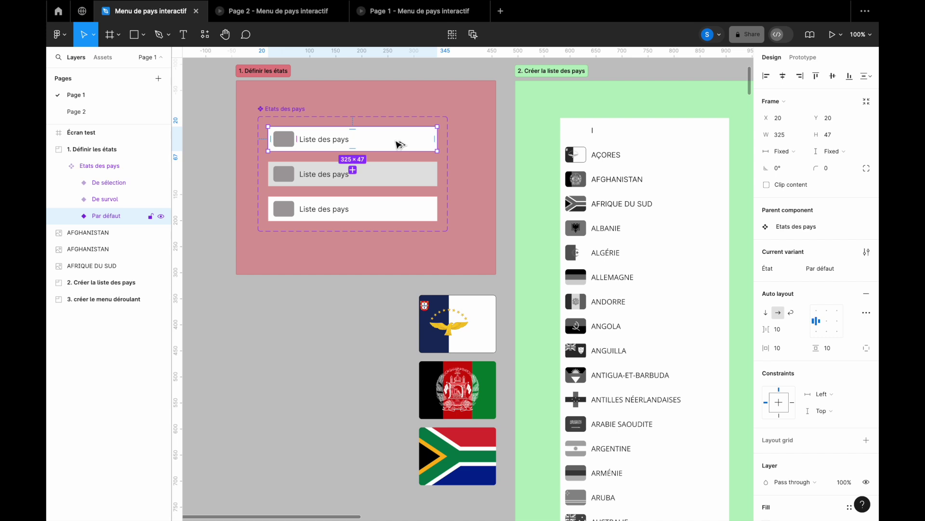
Step: Copy the default 'Liste des pays' variant out below the frame and place an aligned duplicate beneath it
left_click_drag(396, 144, 372, 313)
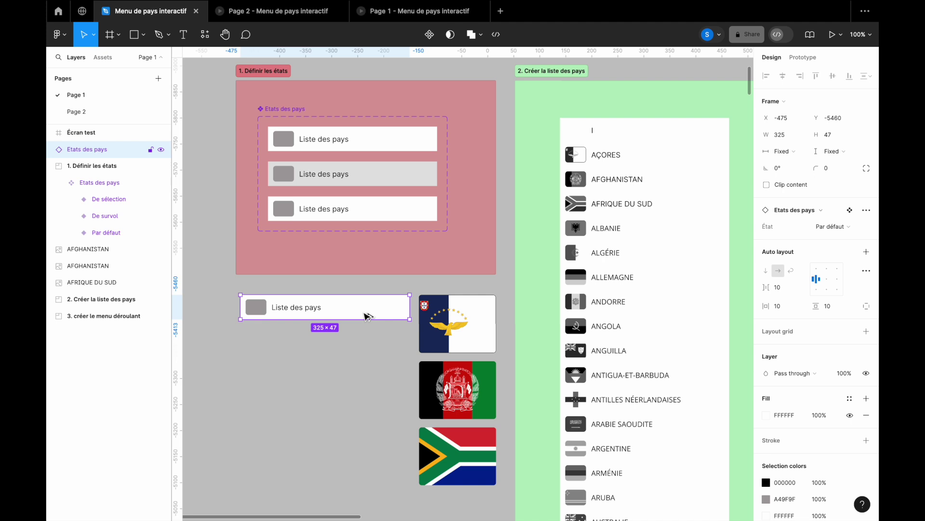
left_click_drag(368, 319, 369, 332)
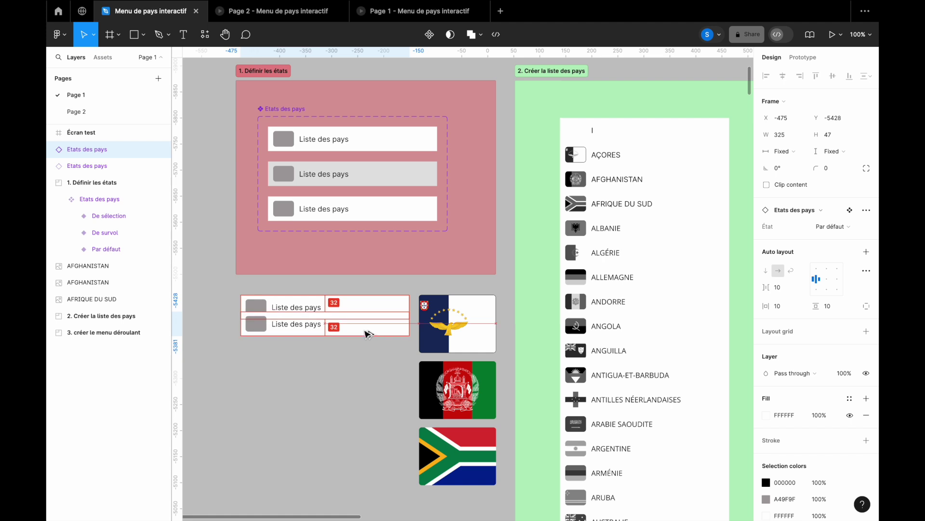
left_click_drag(365, 332, 365, 335)
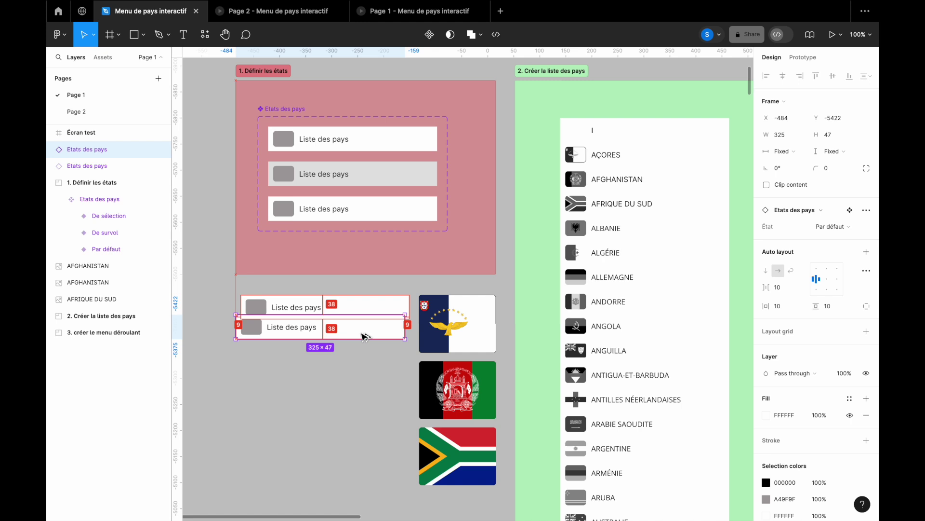
left_click_drag(364, 336, 366, 340)
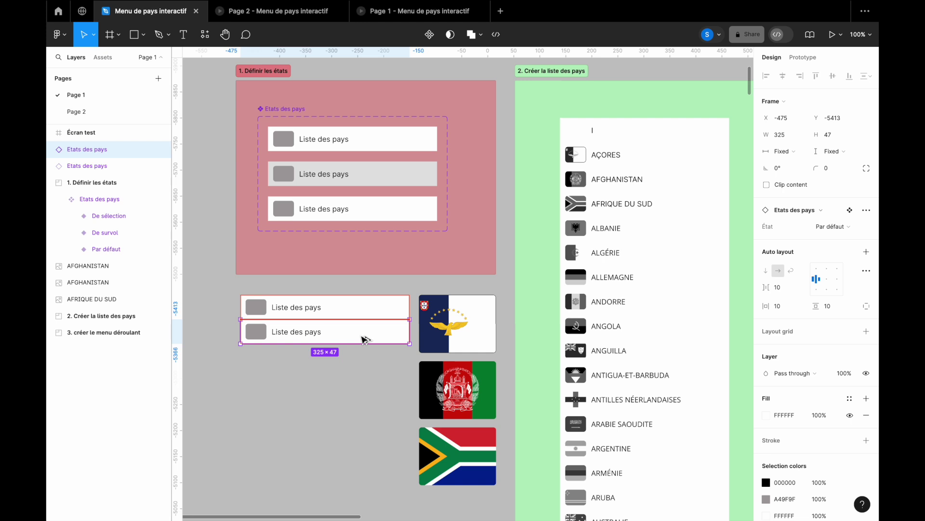
left_click_drag(365, 340, 363, 339)
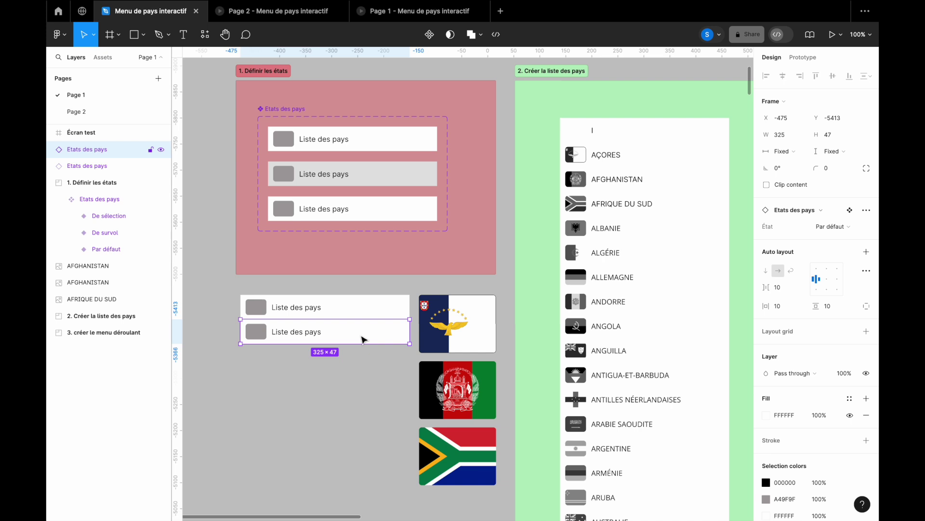
Step: Repeat the duplication with Ctrl+D to stack about nine rows
key("ctrl+d")
key("ctrl+d")
key("ctrl+d")
key("ctrl+d")
key("ctrl+d")
key("ctrl+d")
key("ctrl+d")
scroll(363, 340, "down", 1)
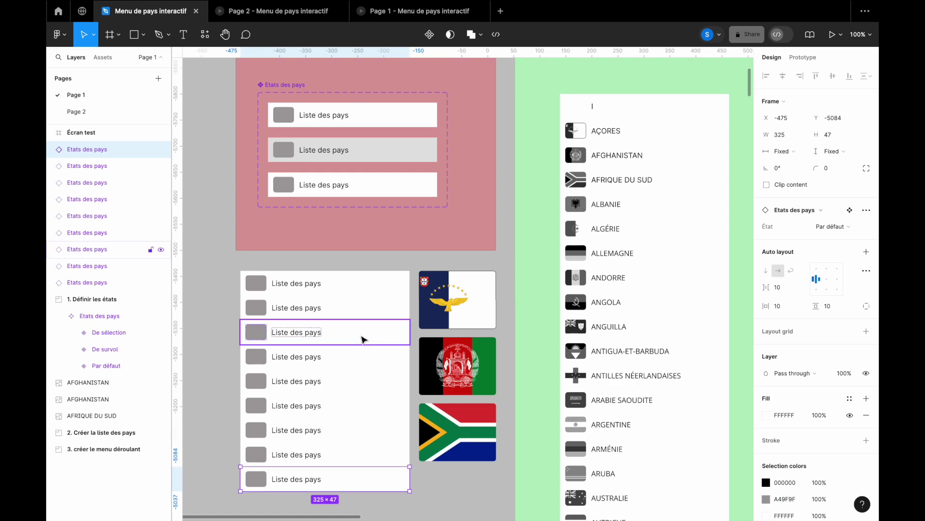
key("ctrl+d")
scroll(364, 339, "down", 1)
scroll(364, 339, "up", 2)
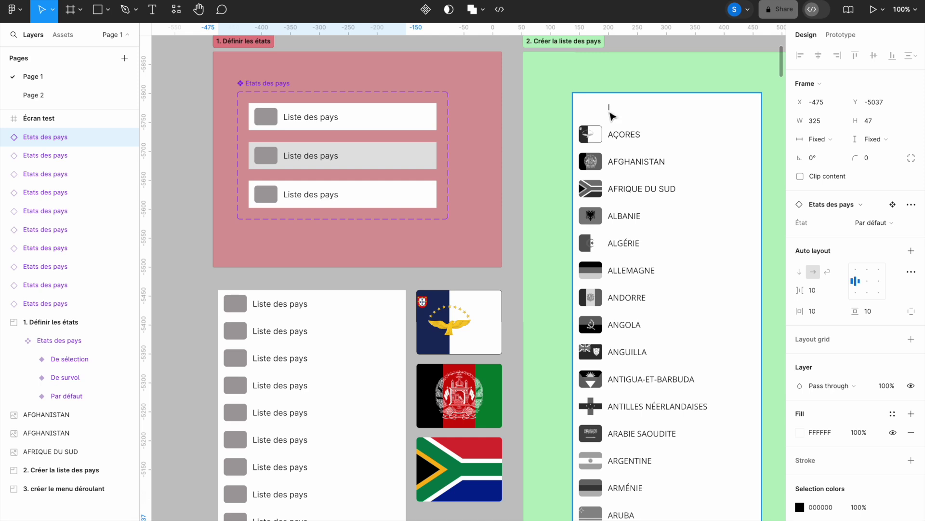
Step: Inspect the reference list's search row and the size of its thumbnail square
left_click(631, 111)
double_click(631, 111)
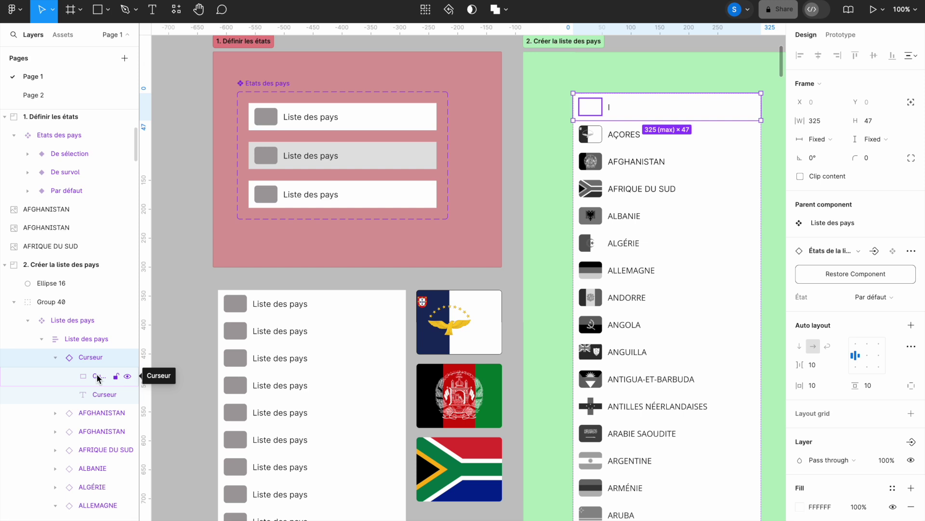
left_click(96, 374)
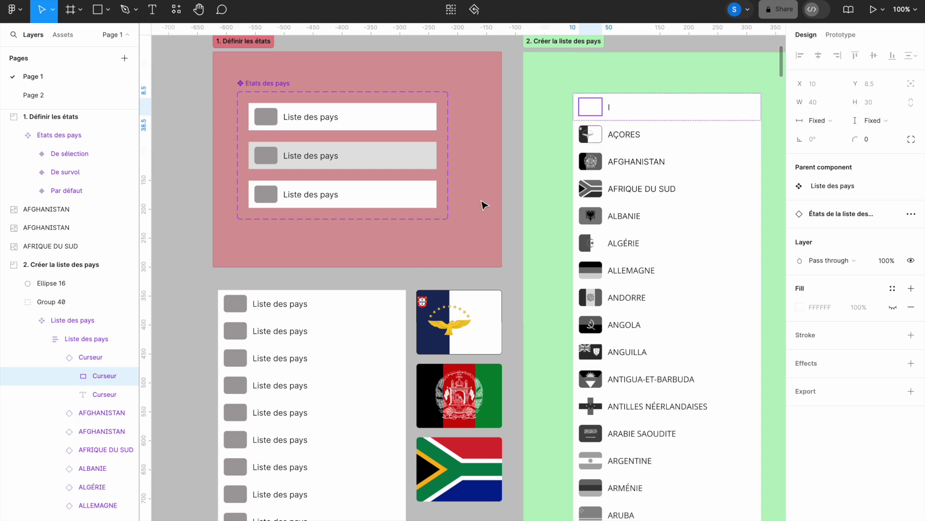
Step: Erase the 'Liste des pays' label text in the first new row
left_click(282, 306)
double_click(280, 305)
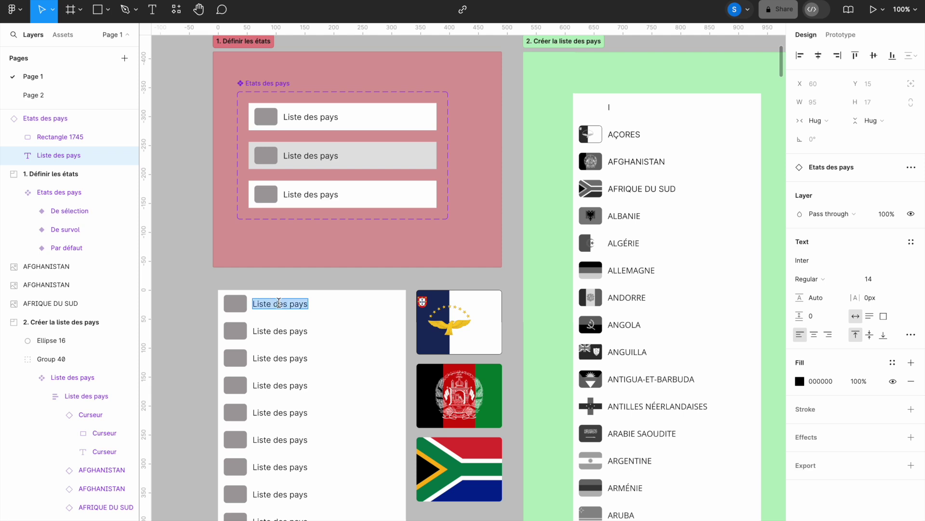
key("BackSpace")
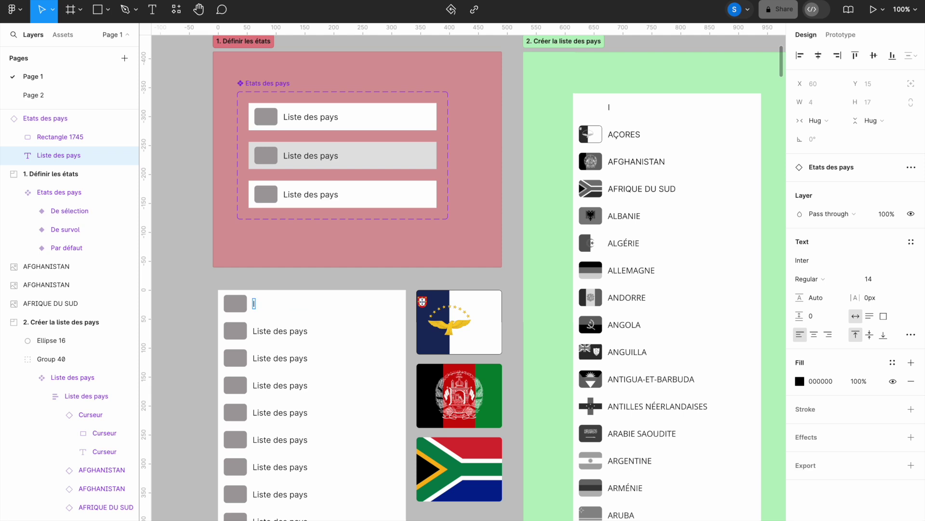
key("Escape")
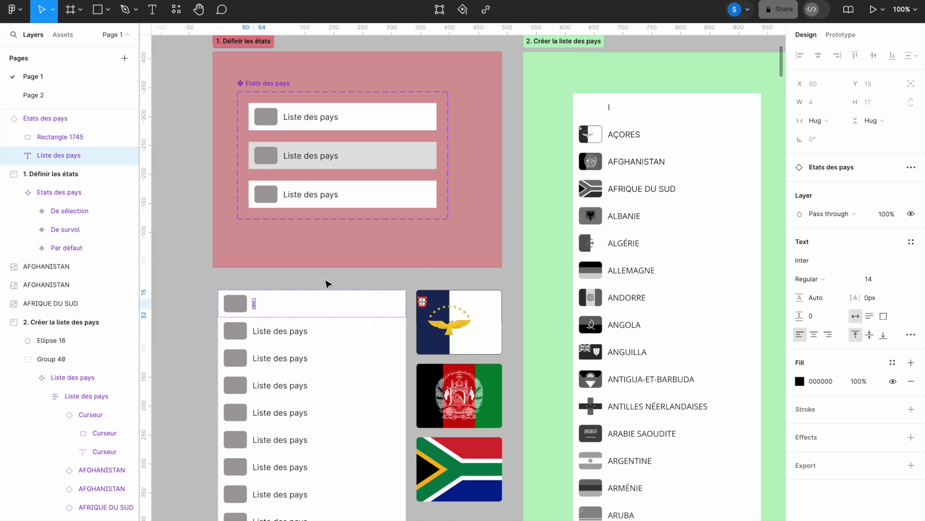
Step: Hide the fill of the grey square Rectangle 1745 in the first new row
left_click(328, 283)
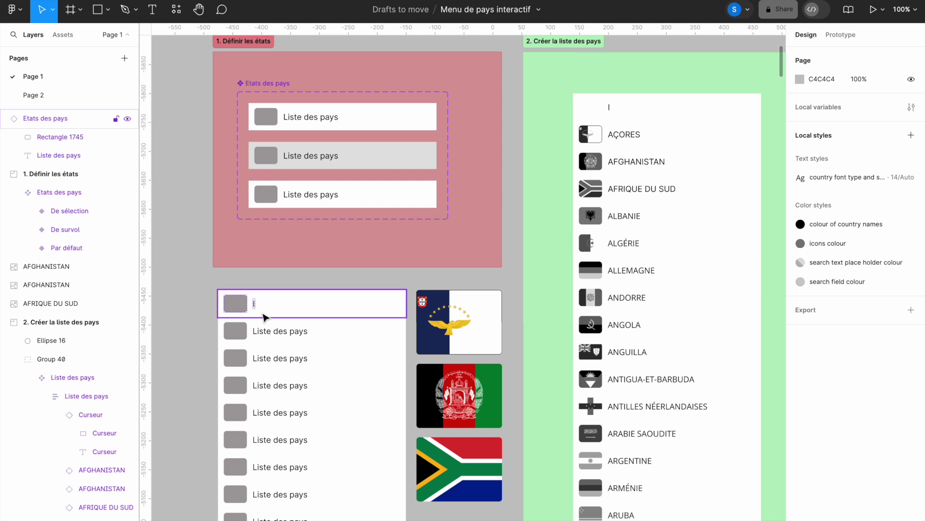
double_click(237, 308)
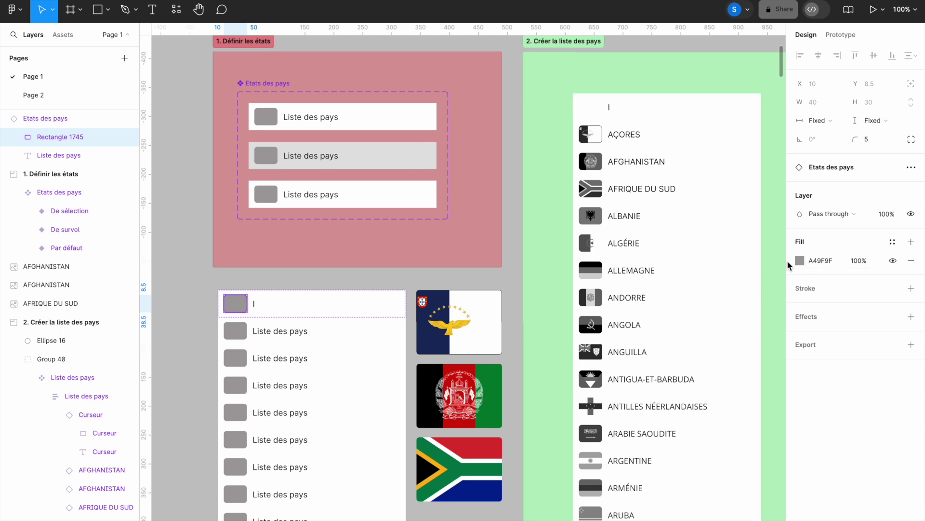
left_click(893, 260)
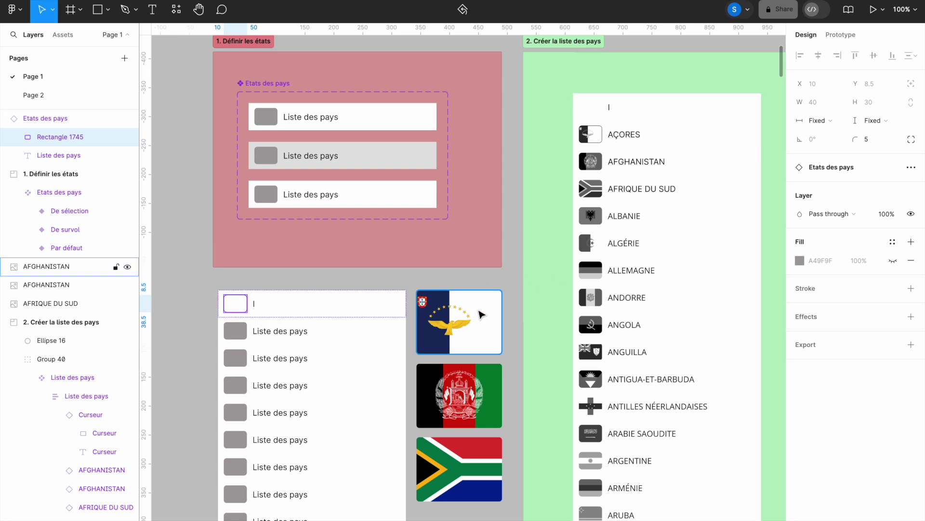
left_click(893, 261)
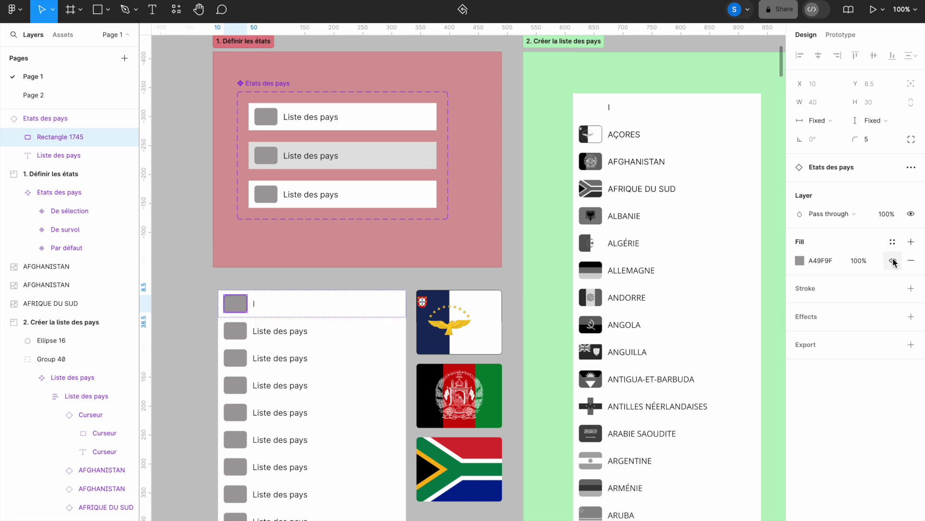
left_click(893, 260)
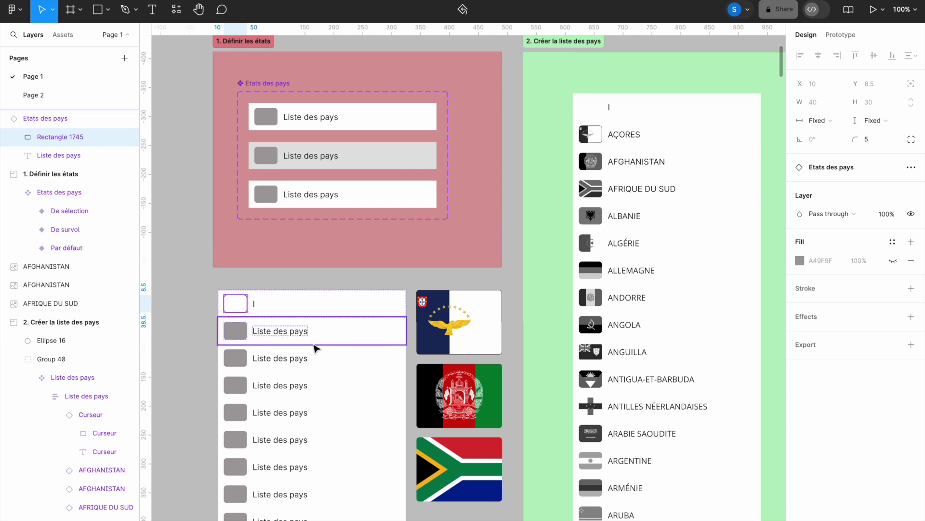
Step: Type 'açores' as the second row's label and set its case to uppercase, giving AÇORES
left_click(287, 331)
double_click(286, 330)
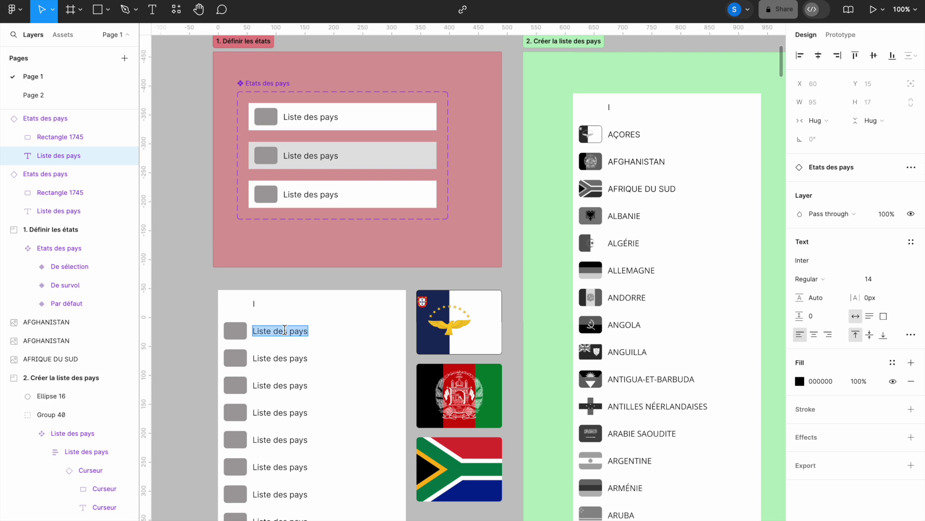
type("ac")
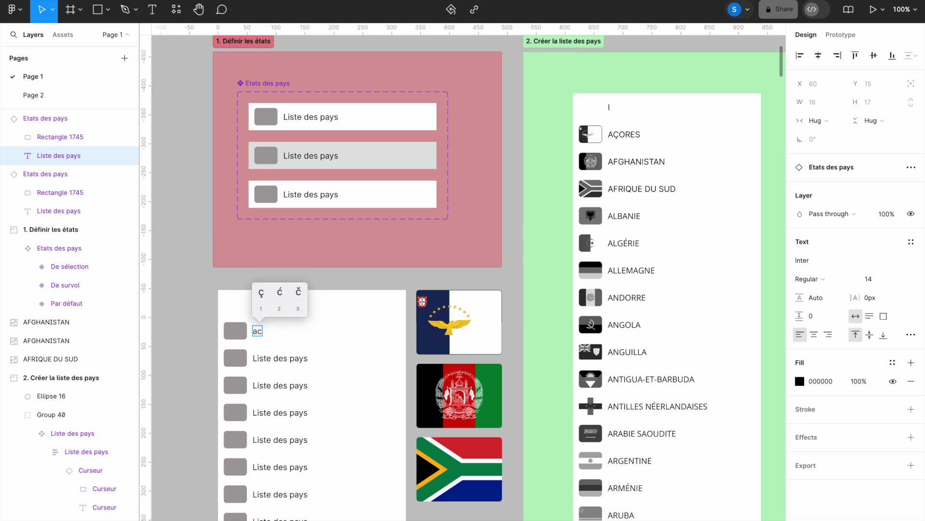
left_click(262, 295)
type("o")
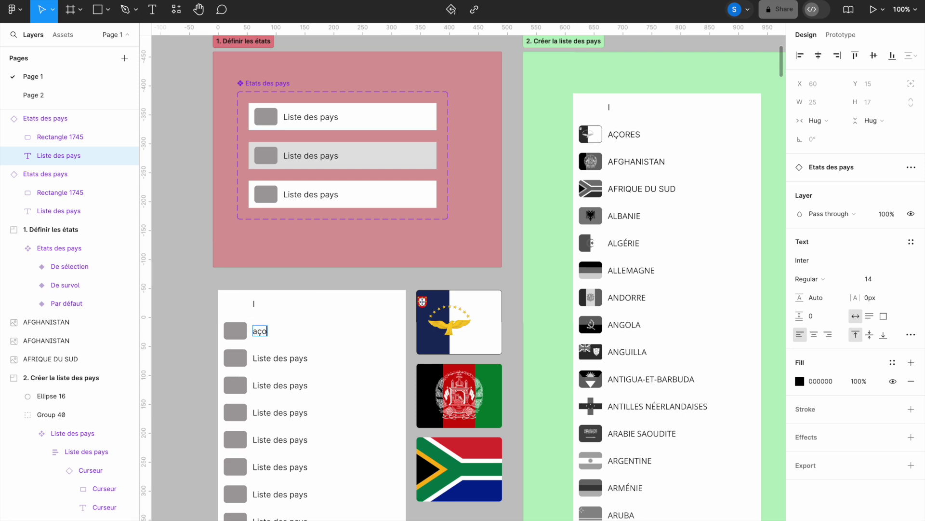
type("res")
double_click(264, 331)
left_click(911, 335)
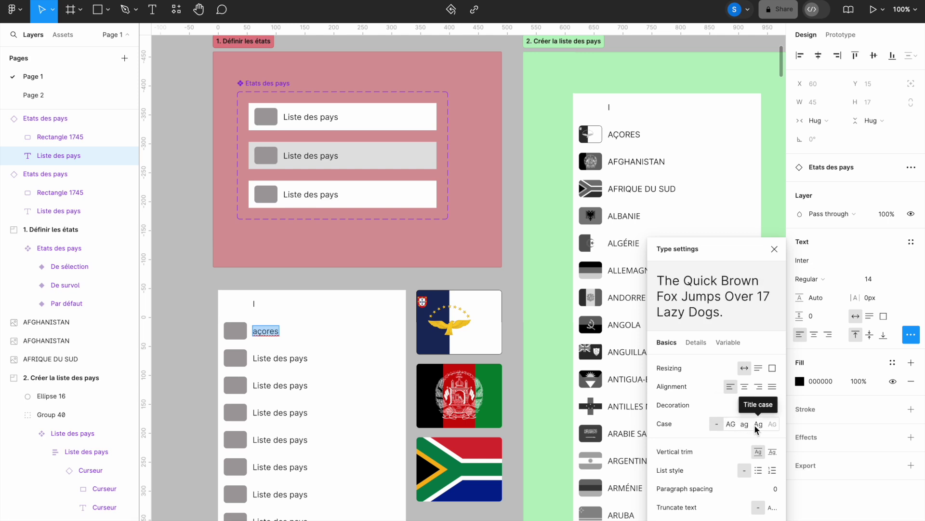
left_click(728, 425)
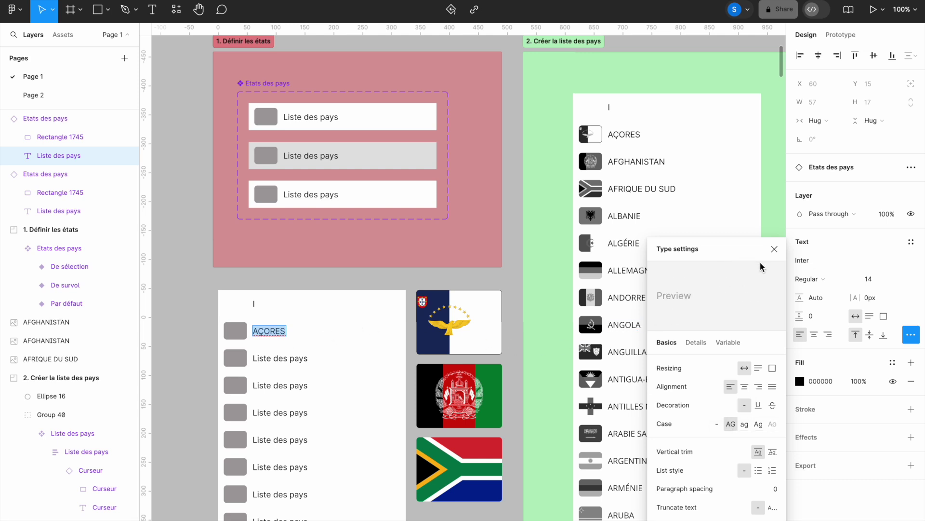
left_click(774, 250)
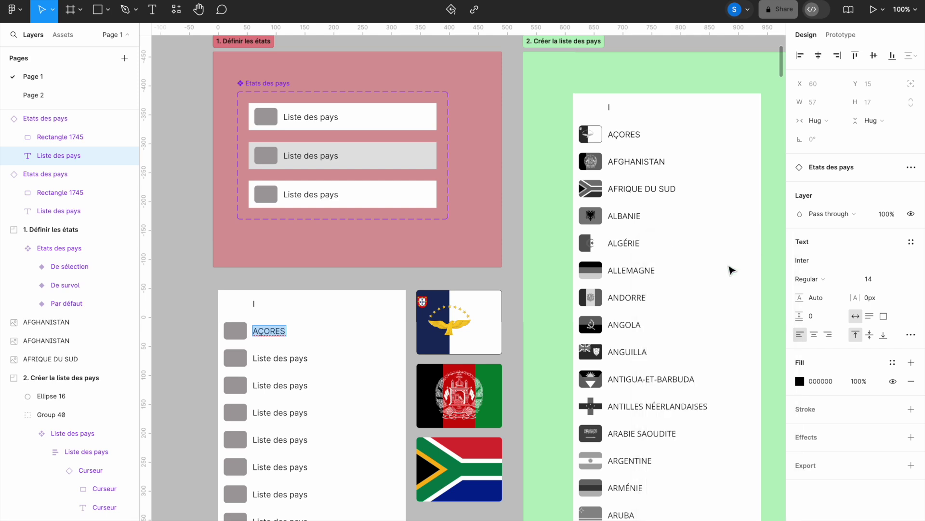
left_click(236, 333)
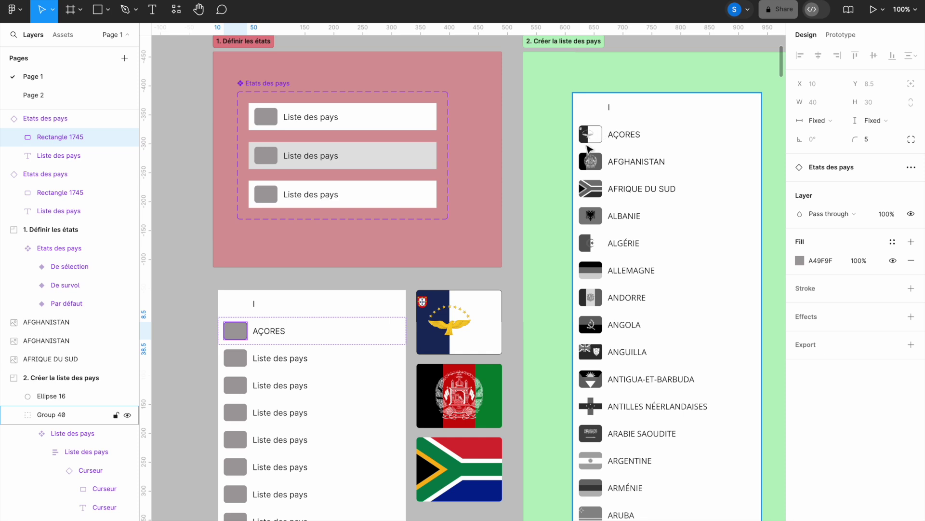
Step: Copy the Azores flag image's properties and paste them onto the AÇORES row's thumbnail square
left_click(474, 329)
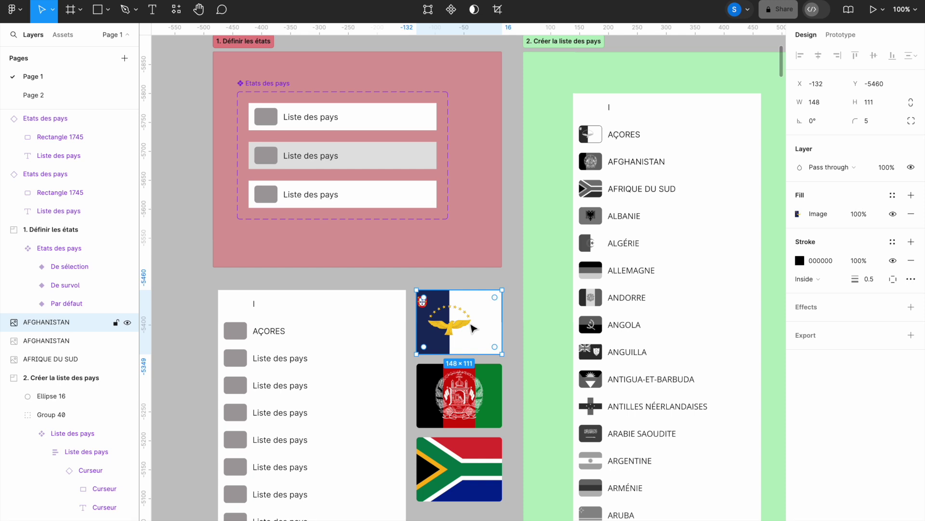
right_click(471, 327)
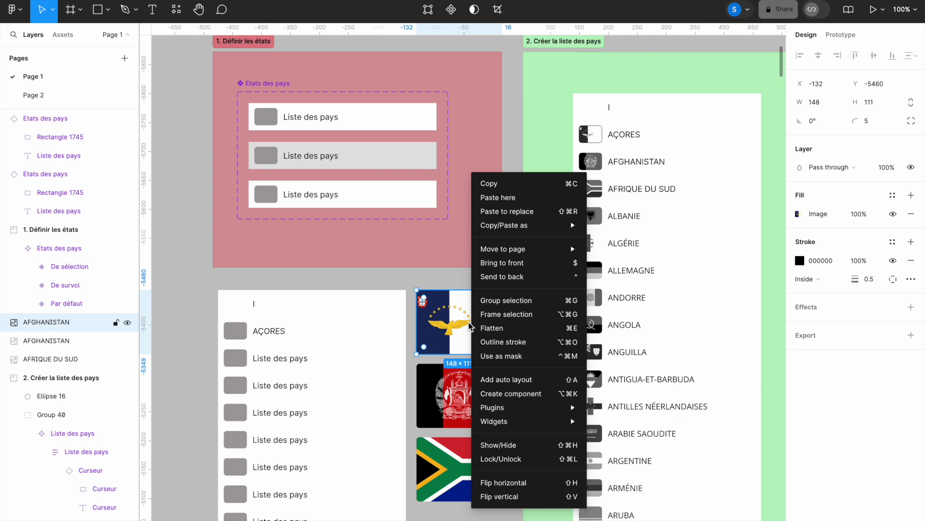
mouse_move(510, 234)
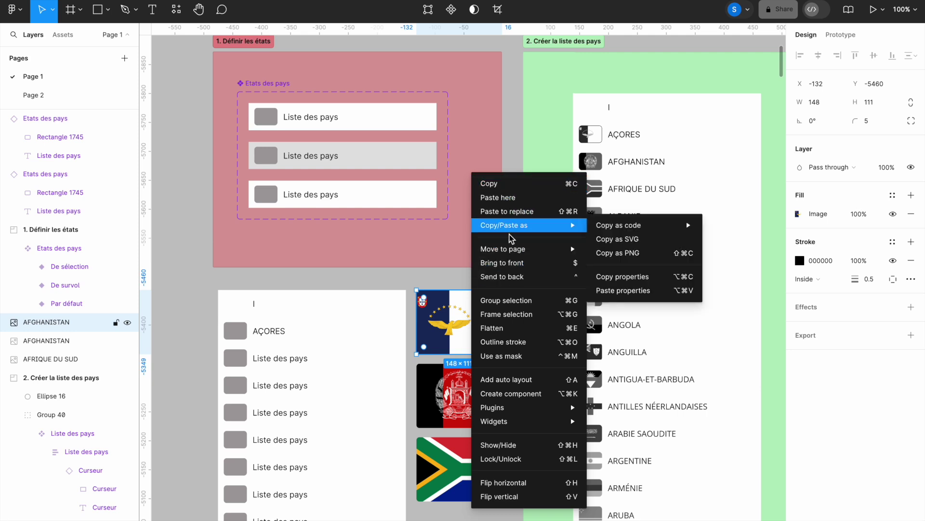
left_click(637, 282)
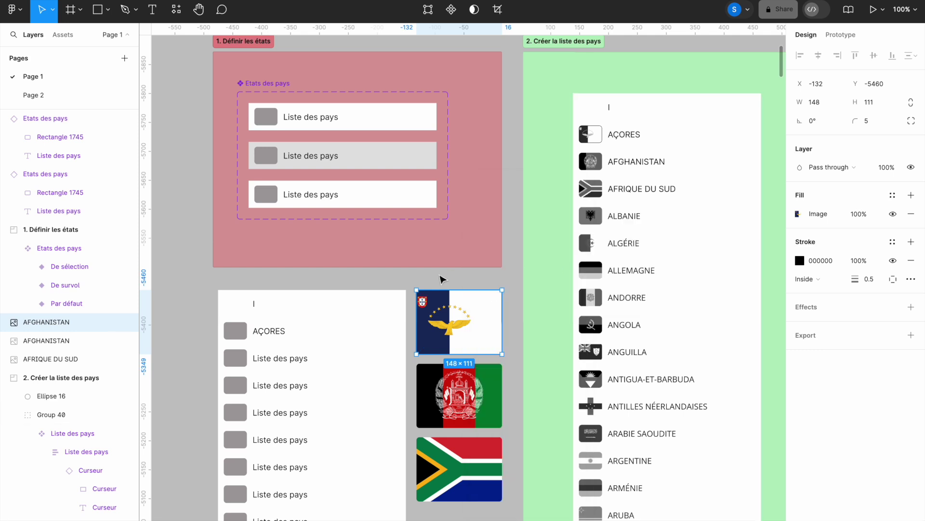
double_click(235, 332)
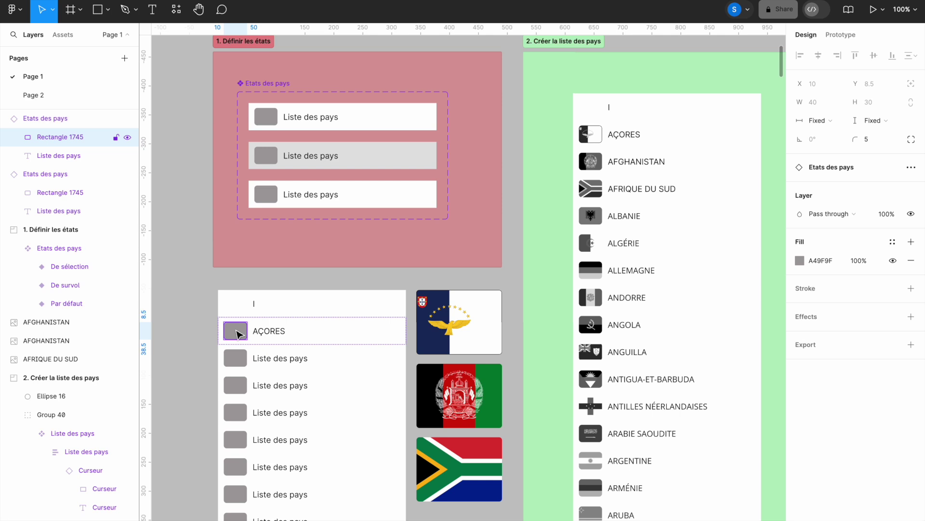
right_click(237, 332)
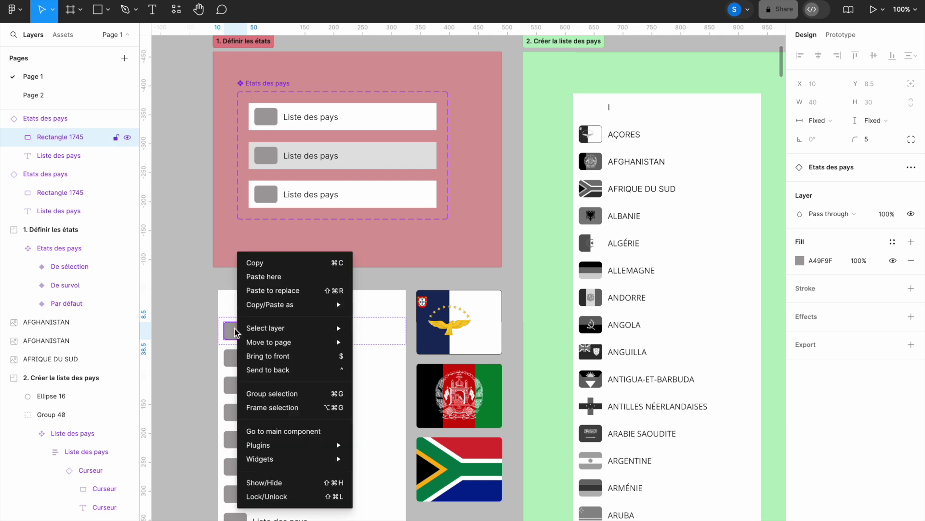
mouse_move(278, 305)
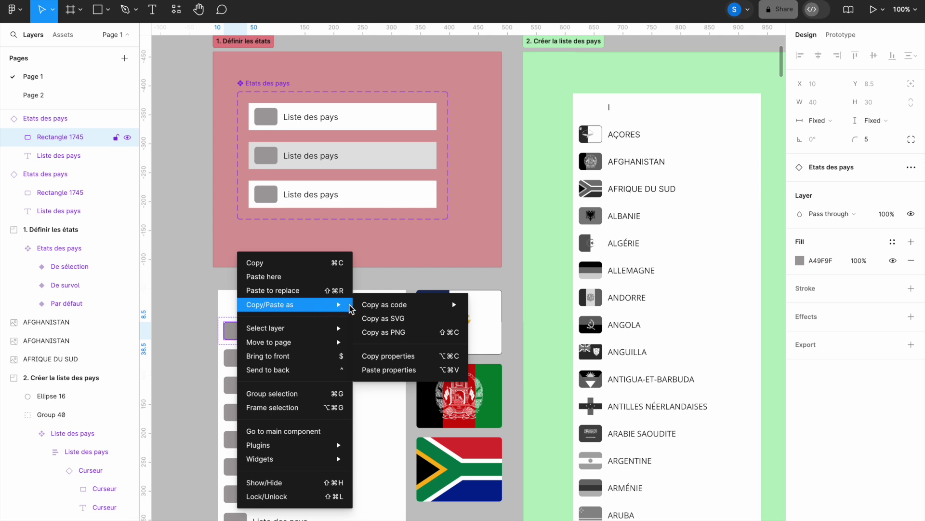
left_click(376, 371)
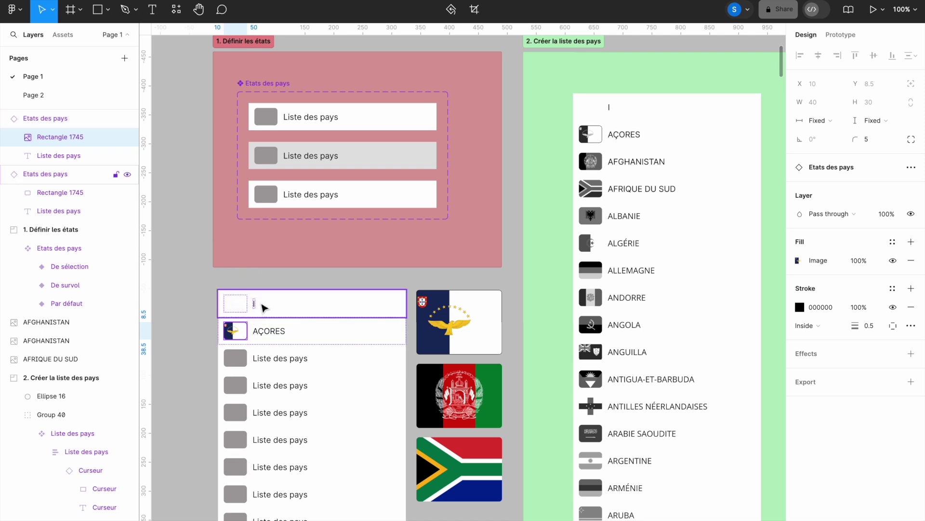
Step: Drag the thumbnail image fill's Saturation fully left to make the Azores flag greyscale
double_click(238, 333)
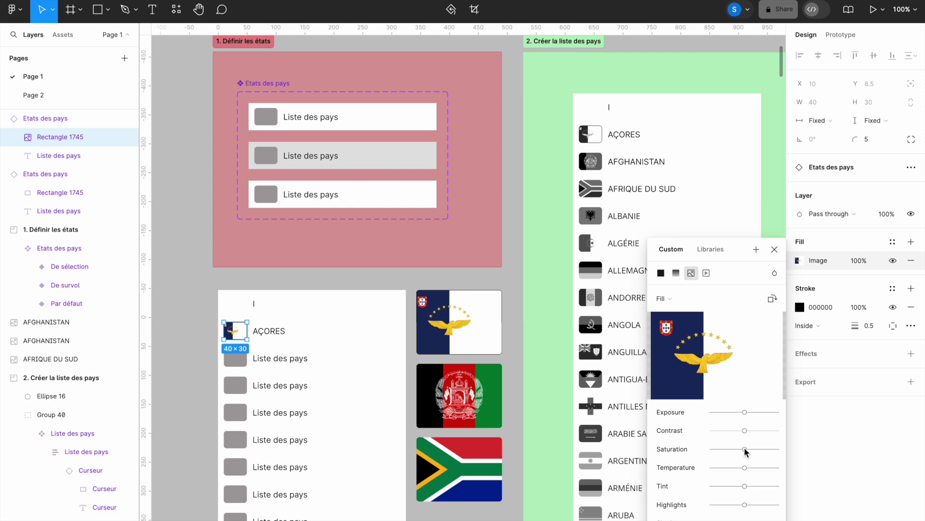
left_click_drag(745, 448, 702, 449)
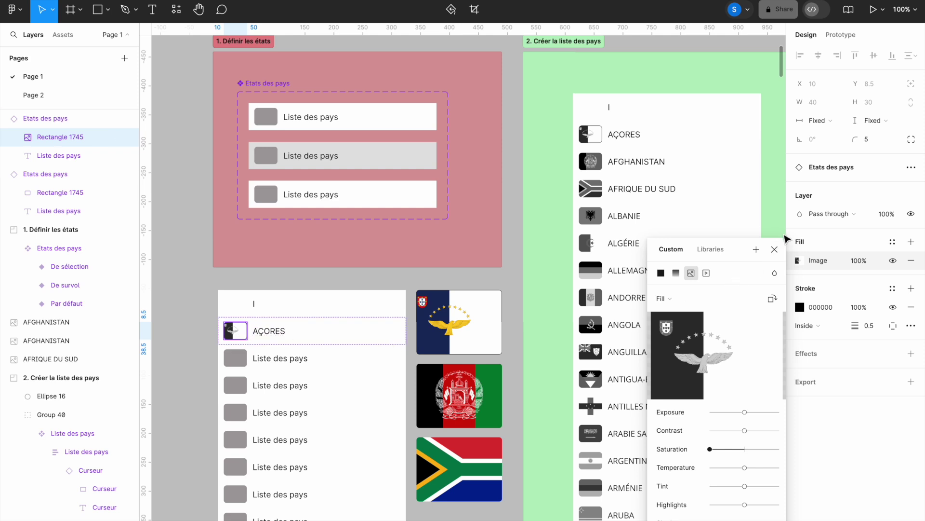
left_click(775, 249)
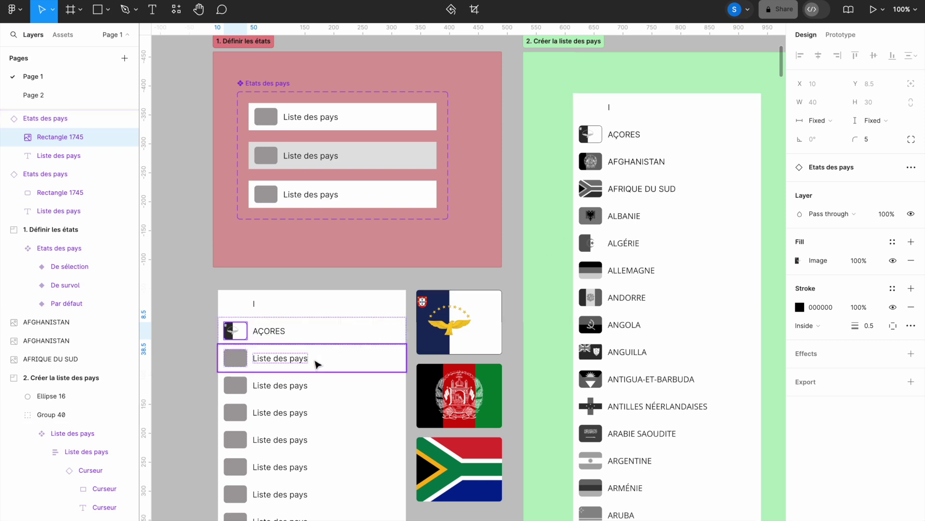
Step: Replace the next row's placeholder with 'Afghanistan' and set its case to uppercase
left_click(290, 360)
double_click(288, 359)
triple_click(287, 357)
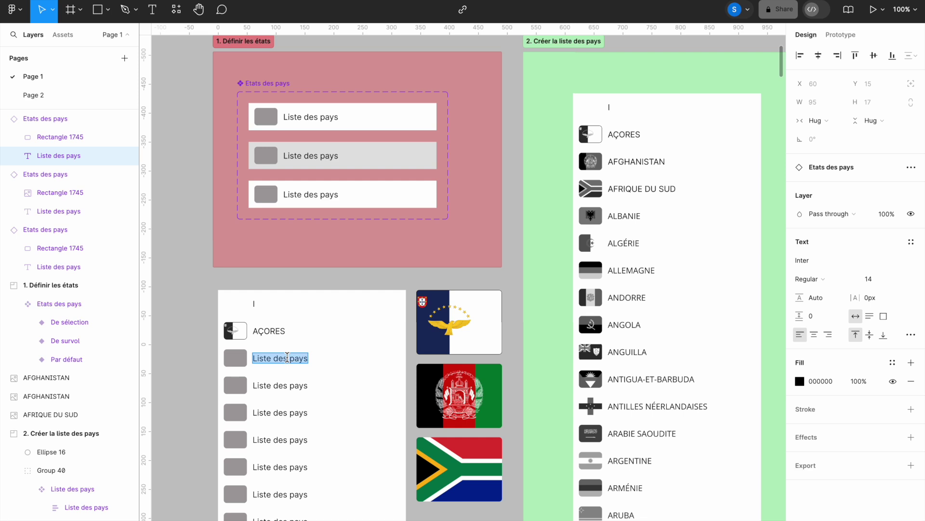
type("Afghanistan")
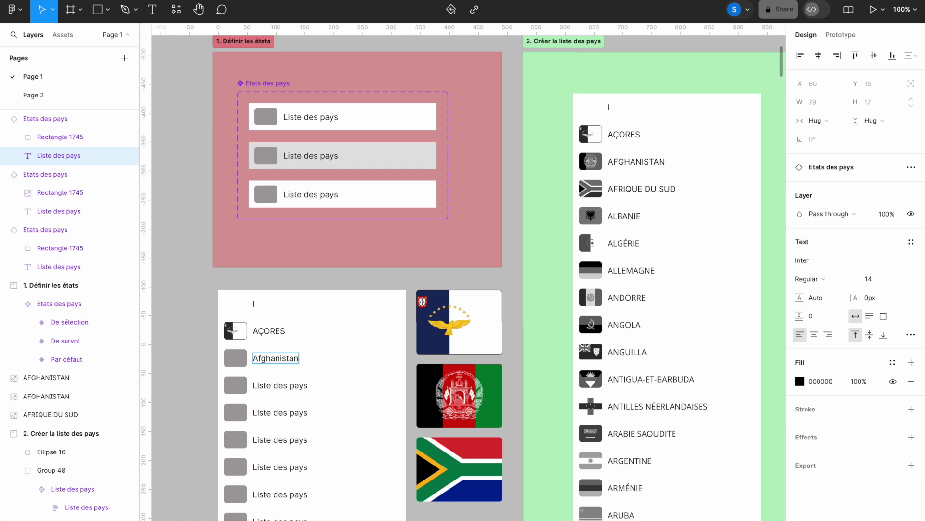
double_click(268, 358)
left_click(911, 335)
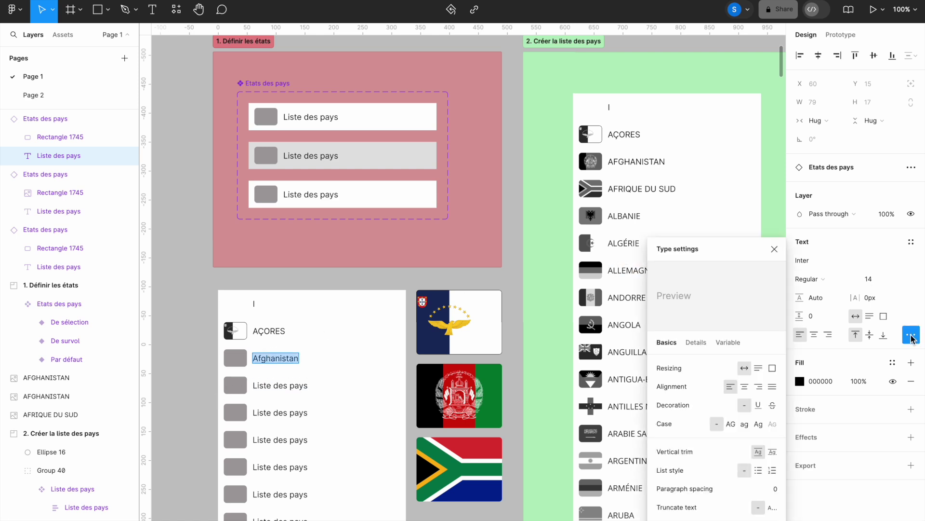
left_click(729, 421)
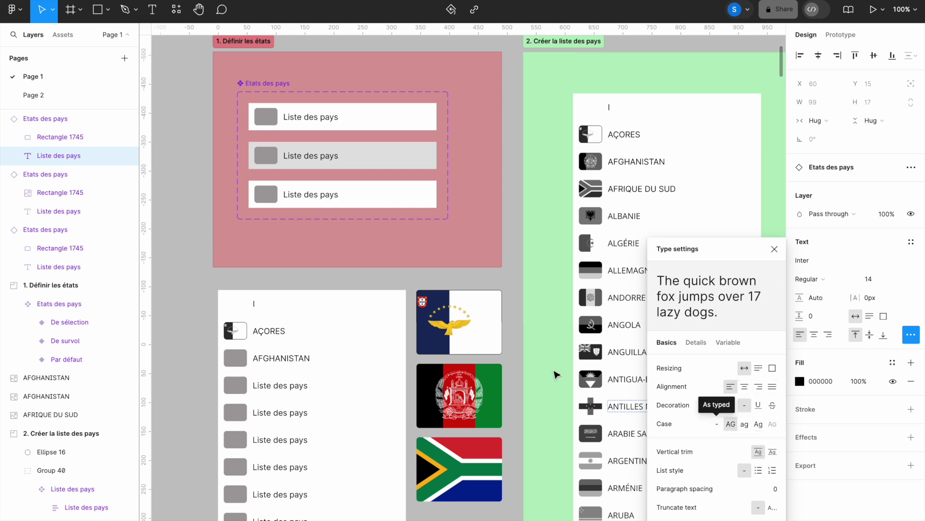
key("Escape")
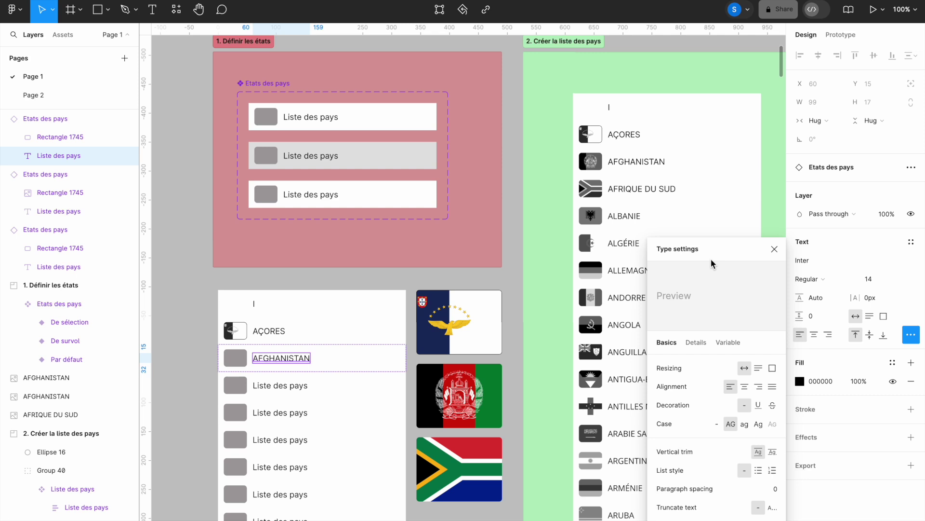
left_click(774, 249)
left_click(480, 396)
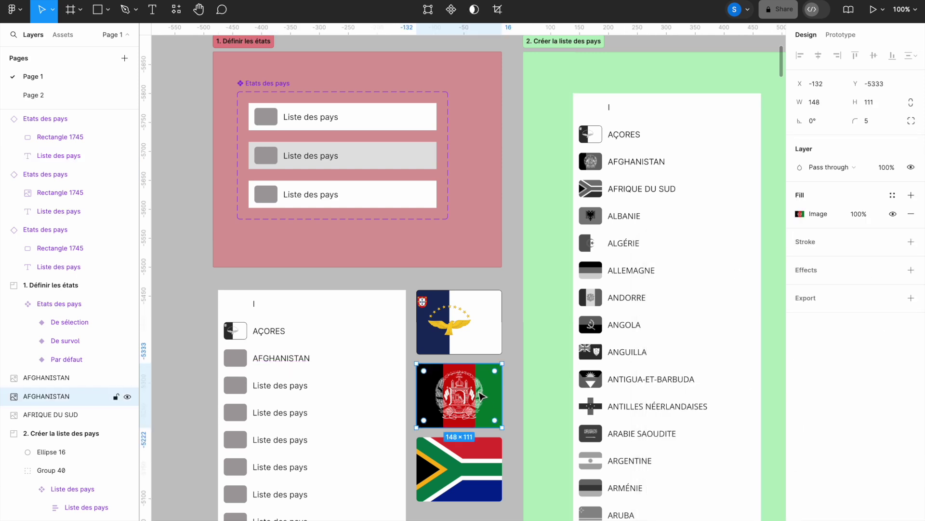
Step: Copy the Afghanistan flag's properties and paste them onto the AFGHANISTAN row's thumbnail
right_click(480, 396)
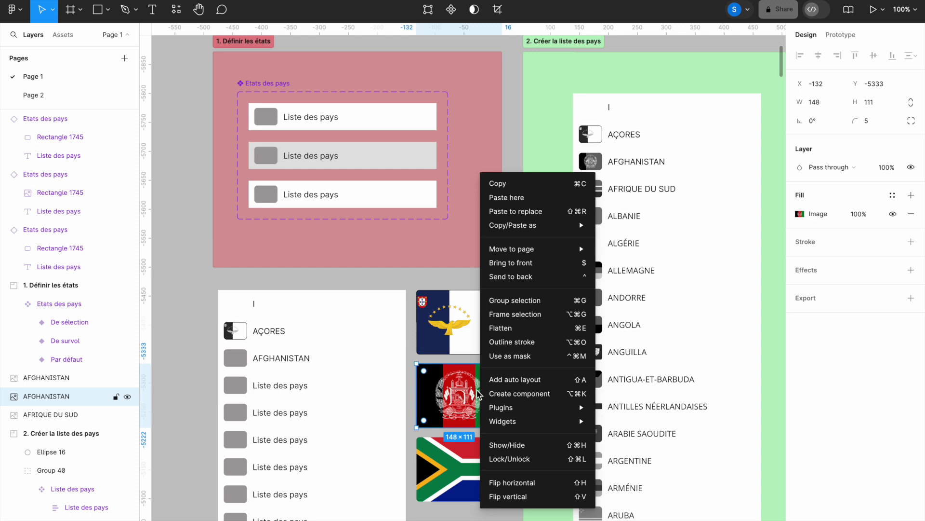
mouse_move(552, 227)
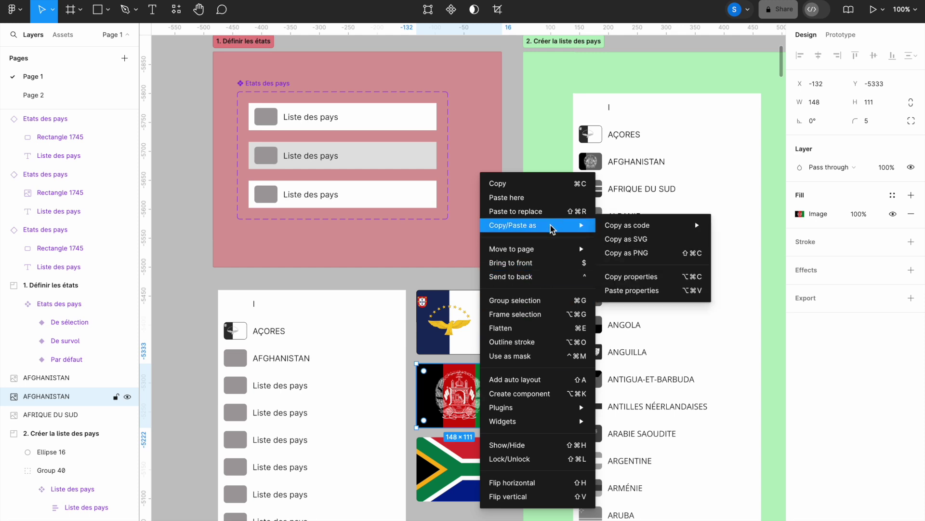
left_click(635, 277)
double_click(237, 360)
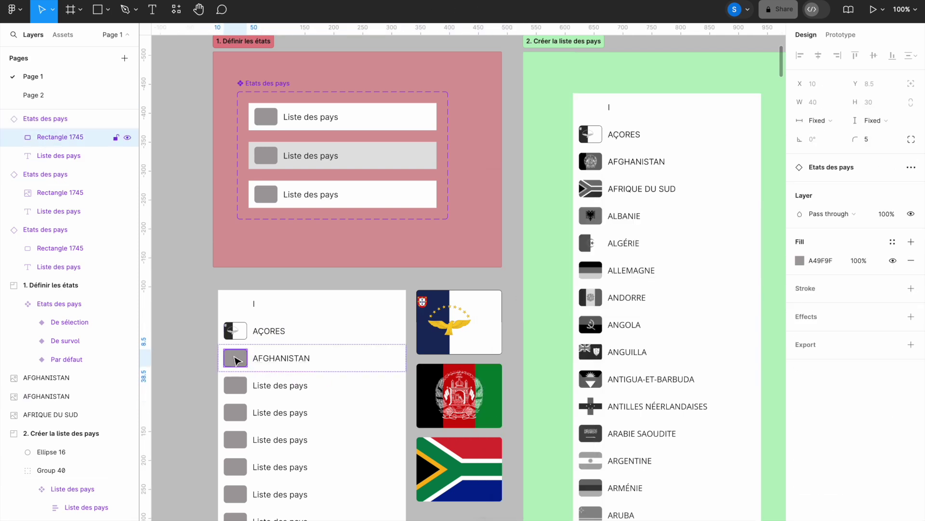
right_click(236, 360)
mouse_move(294, 305)
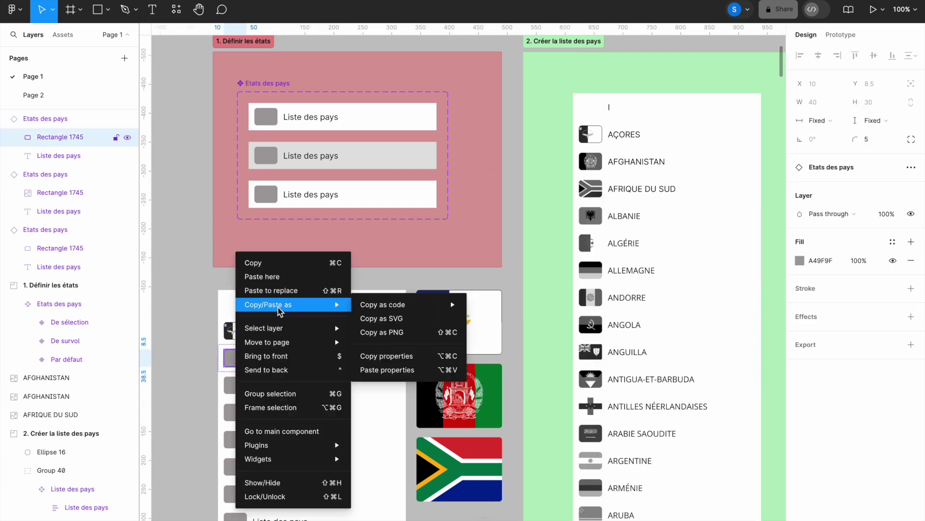
left_click(398, 370)
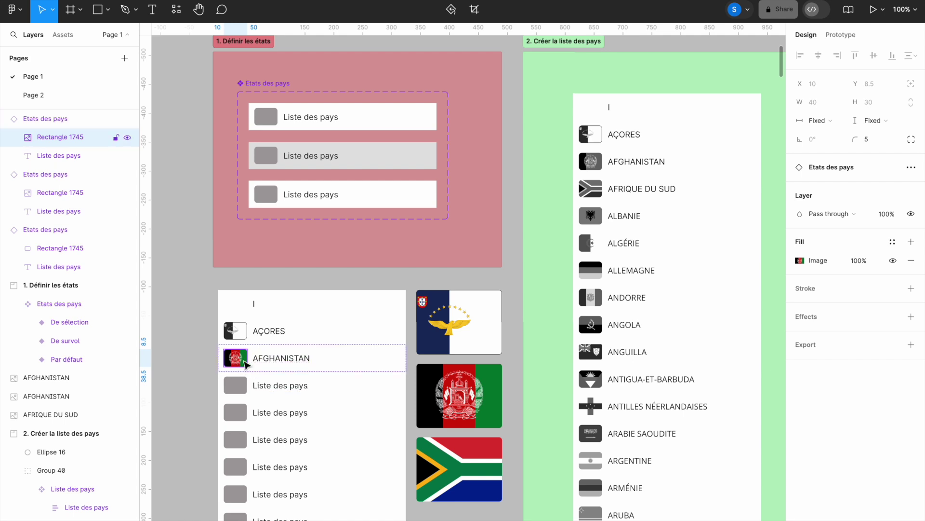
Step: Lower the thumbnail image's saturation to minimum so the flag turns greyscale
left_click(801, 260)
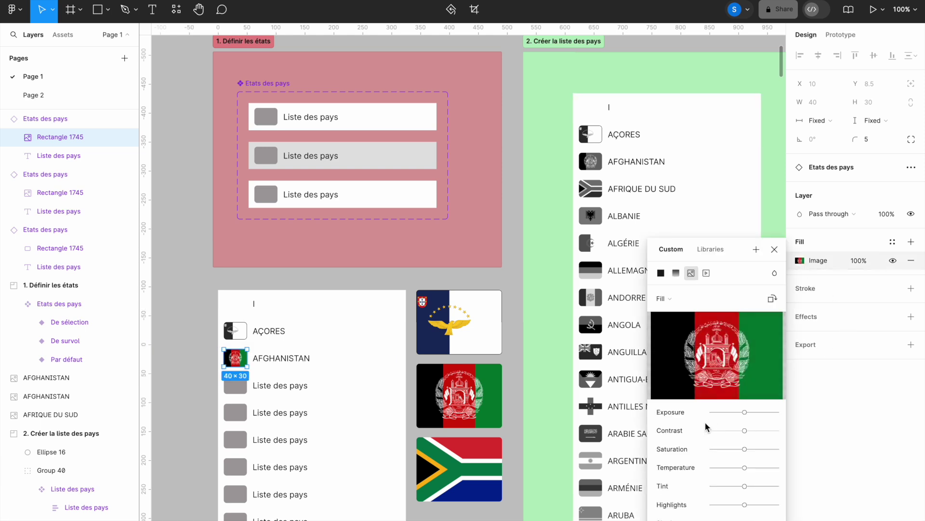
left_click_drag(744, 449, 686, 441)
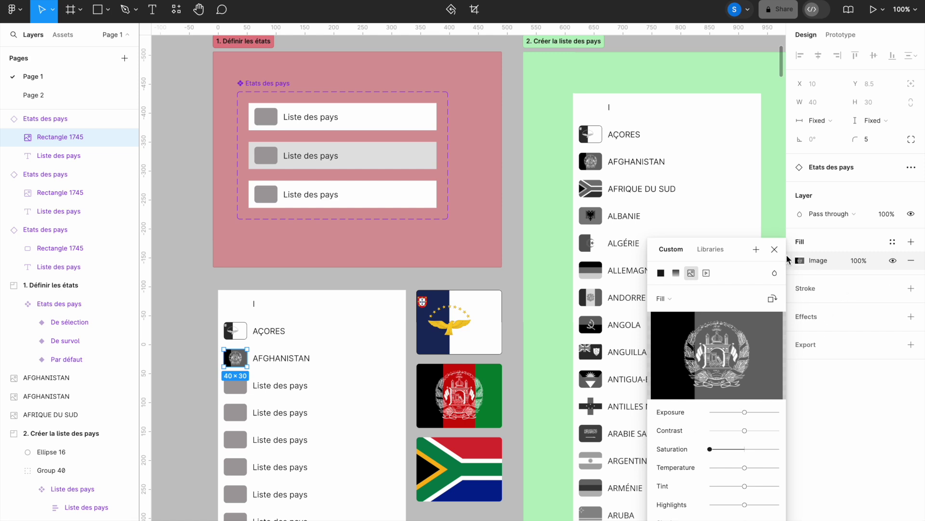
left_click(774, 250)
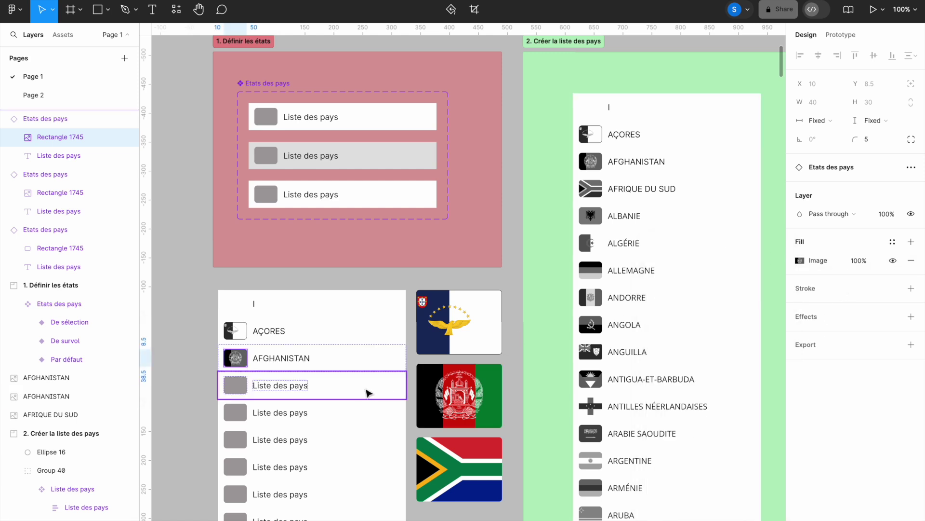
Step: Replace the third row's placeholder text with 'afrique du sud'
double_click(281, 384)
double_click(280, 384)
key("ctrl+a")
type("af")
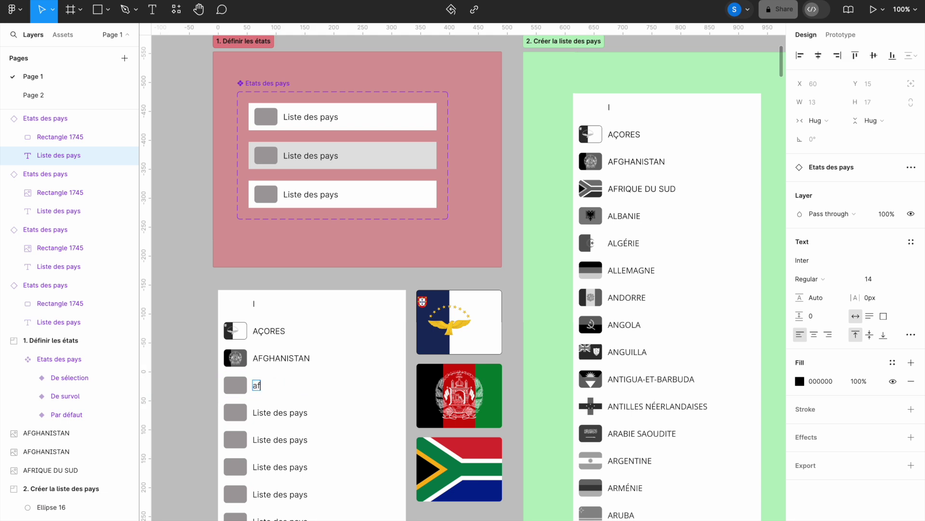
type("rique du sud")
Step: Set the row text's Case to uppercase so it reads AFRIQUE DU SUD
triple_click(277, 386)
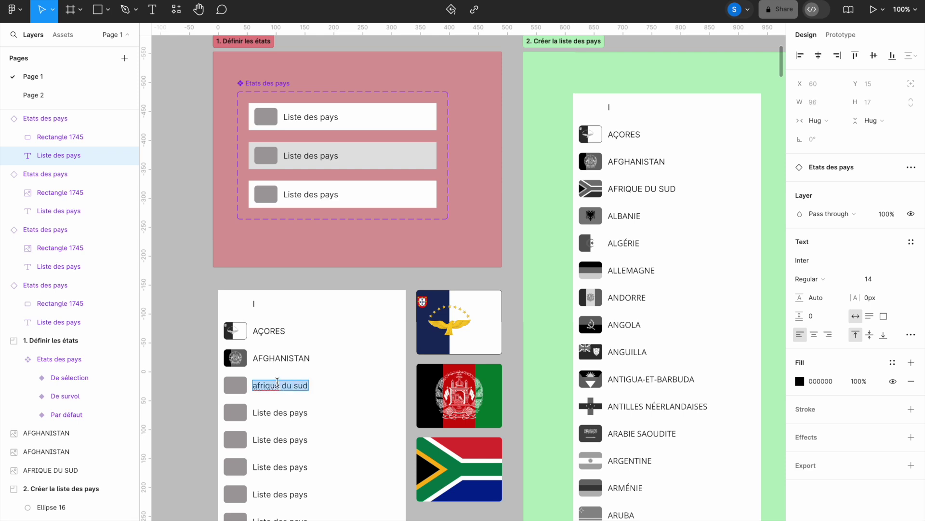
left_click(911, 334)
left_click(730, 423)
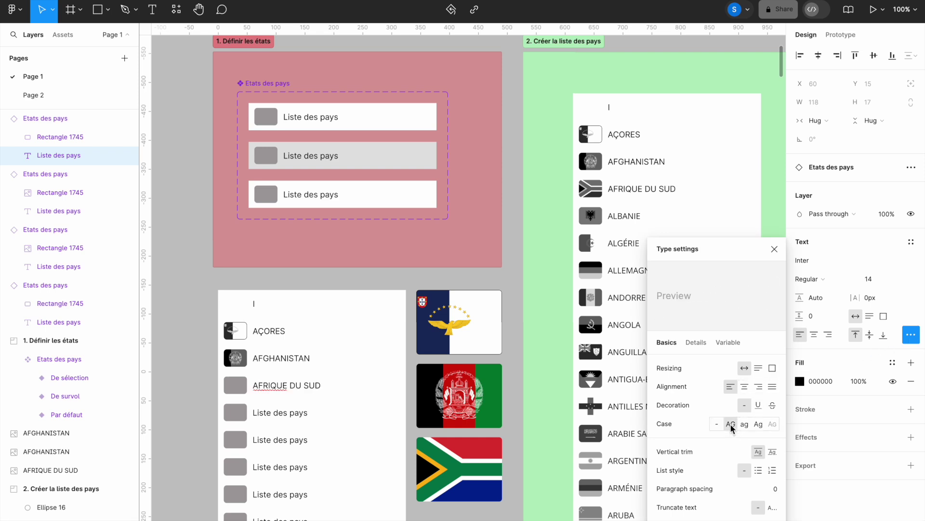
key("Escape")
right_click(472, 466)
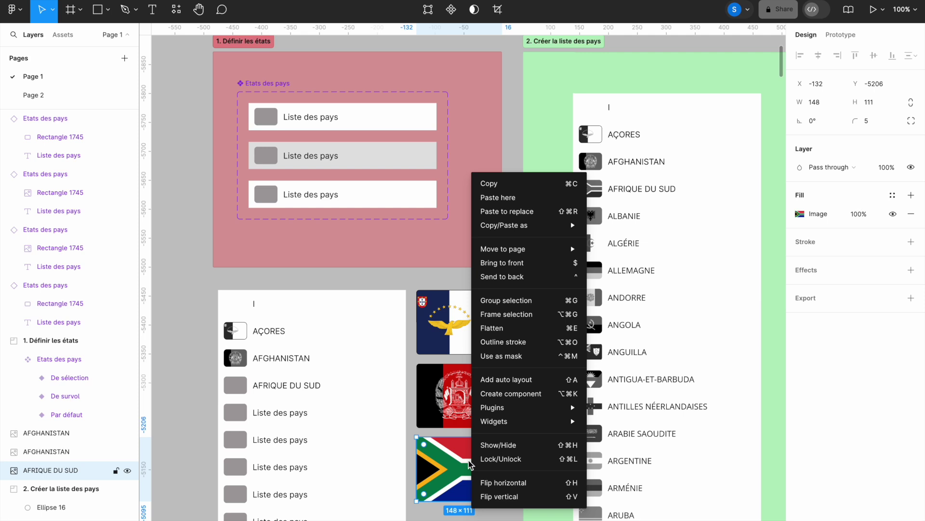
Step: Paste the South Africa flag's properties onto the AFRIQUE DU SUD thumbnail and make it greyscale
mouse_move(528, 226)
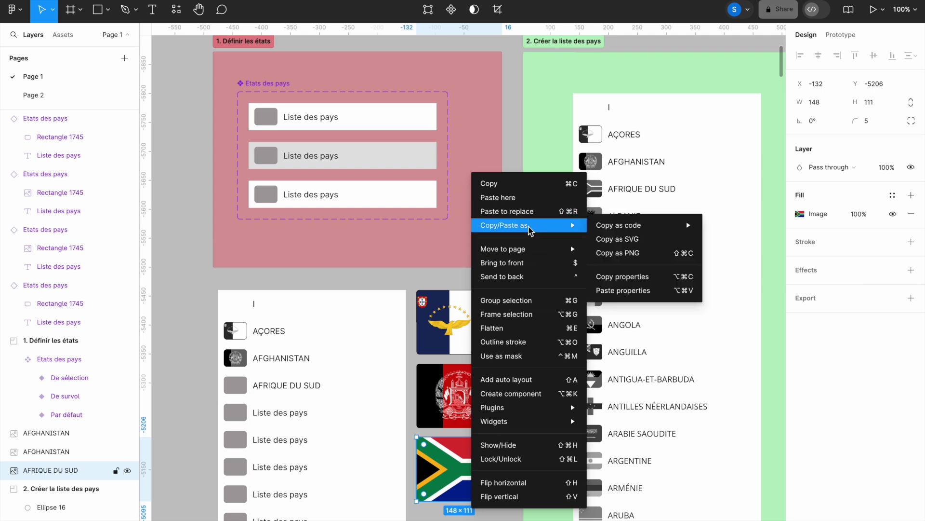
left_click(625, 278)
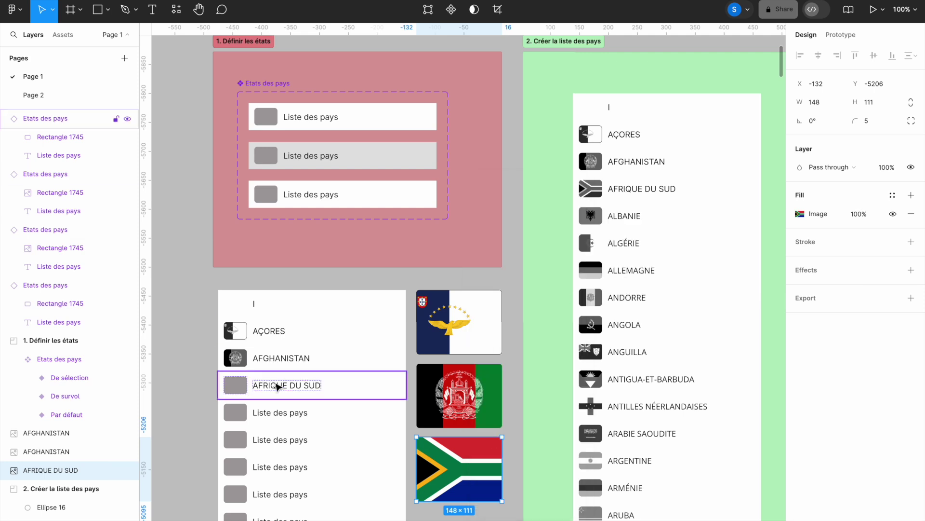
double_click(236, 385)
right_click(236, 386)
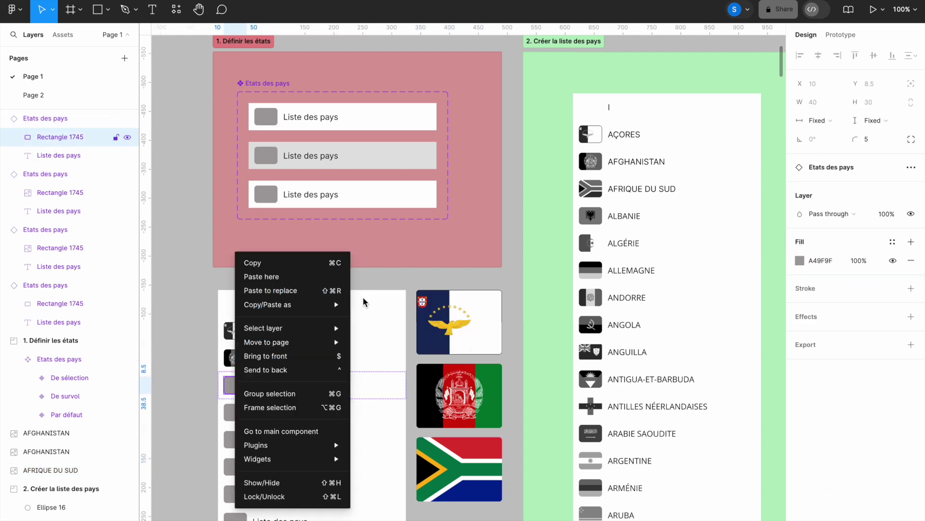
mouse_move(314, 310)
left_click(380, 370)
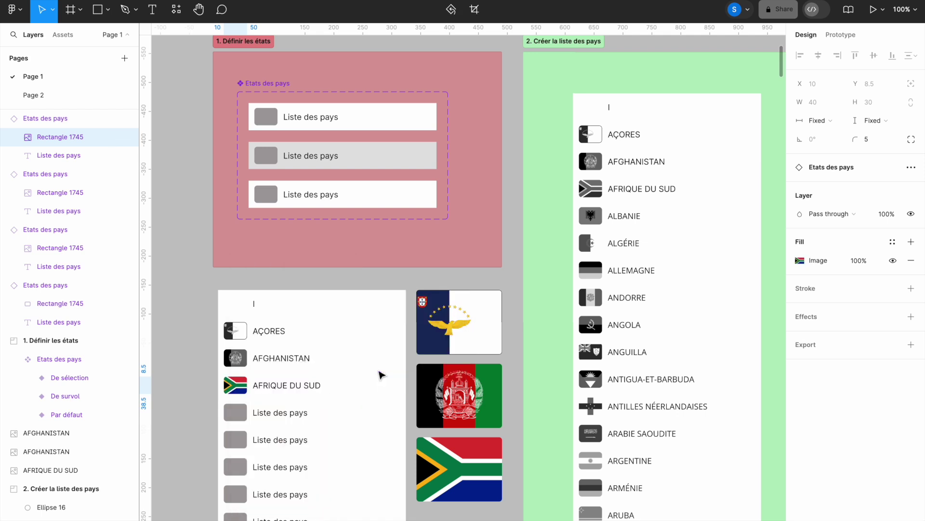
double_click(235, 386)
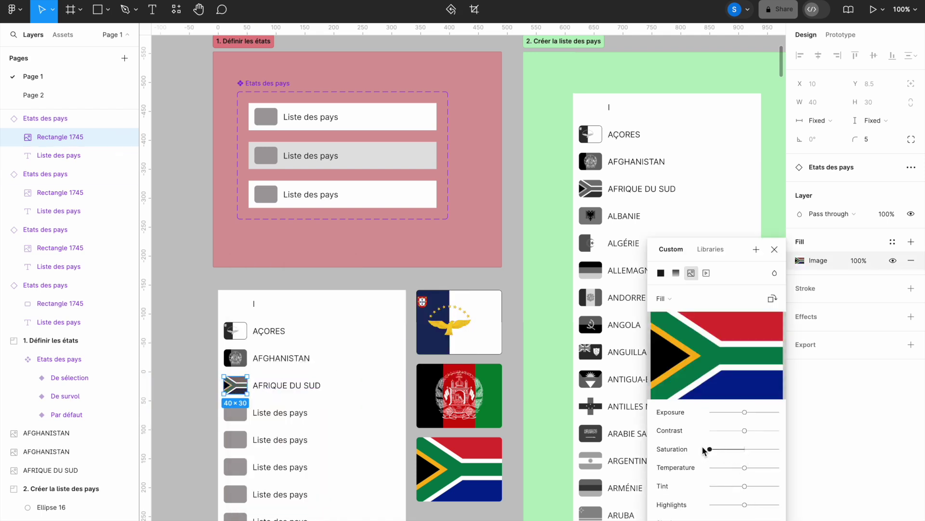
left_click(774, 249)
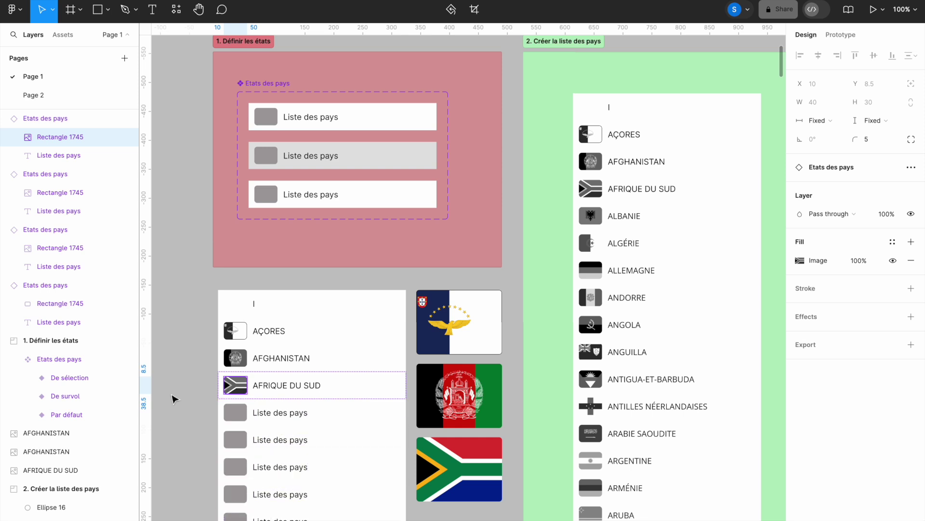
scroll(173, 398, "down", 4)
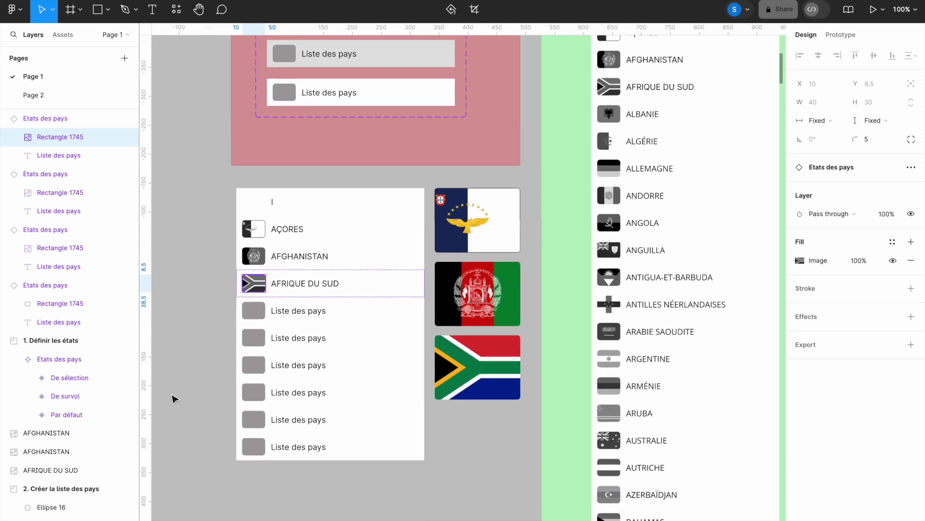
Step: Wrap the ten country rows in a vertical auto-layout frame and make it a component
left_click_drag(224, 180, 433, 478)
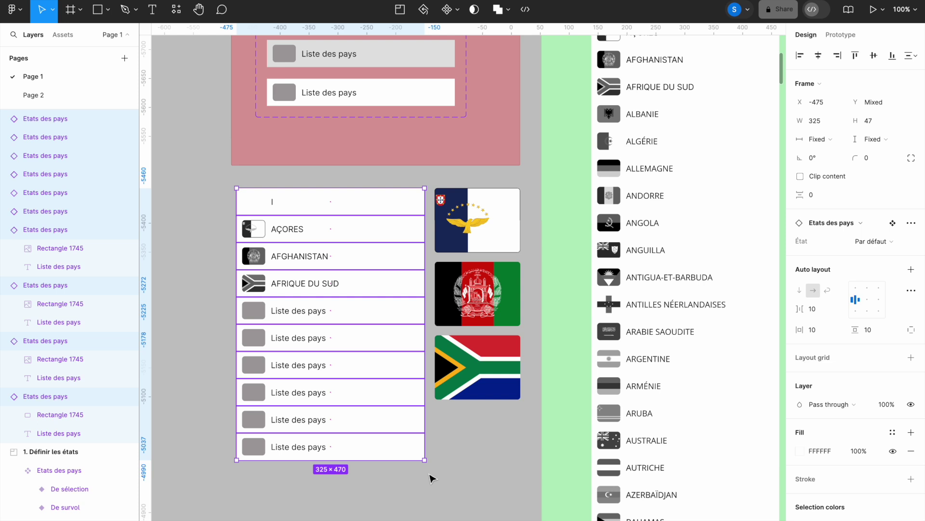
key("shift+a")
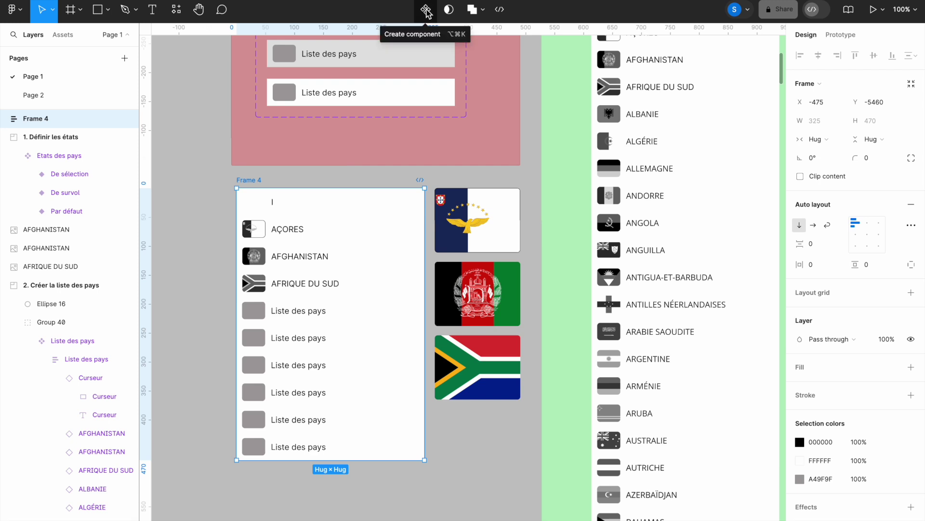
left_click(426, 10)
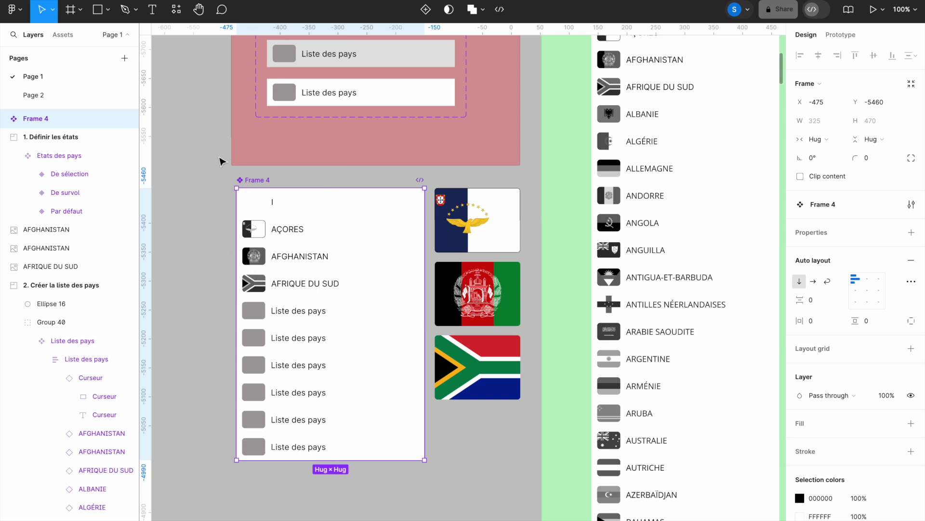
Step: Rename the new component 'Liste des pays'
double_click(255, 178)
type("Liste in")
key("BackSpace")
type("des pays")
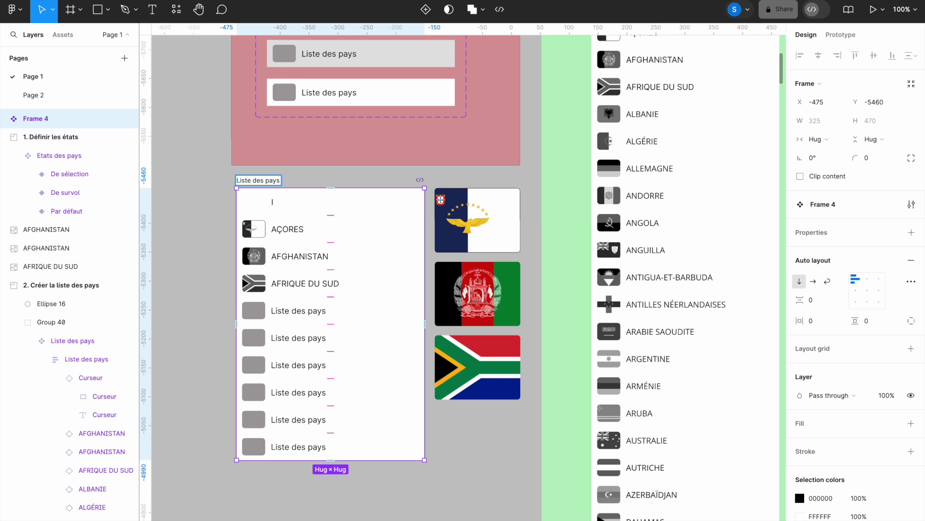
key("Return")
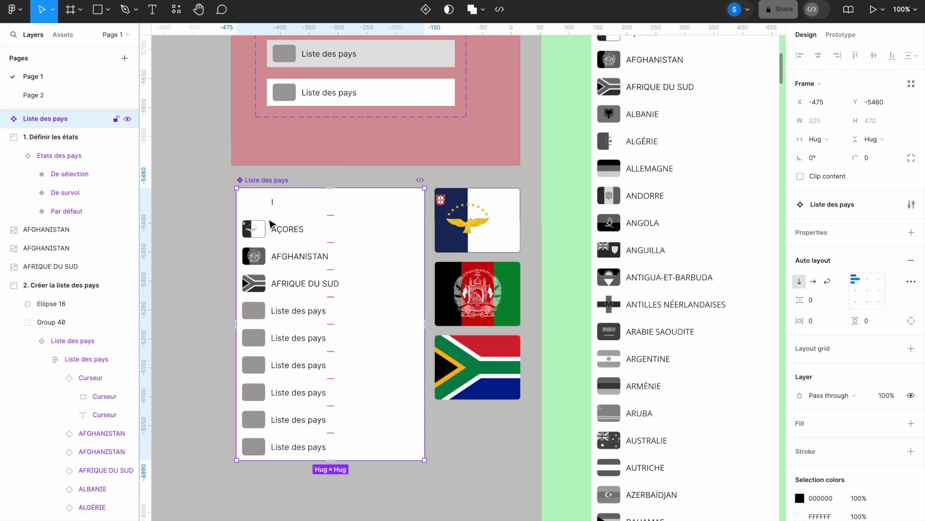
scroll(271, 224, "up", 3)
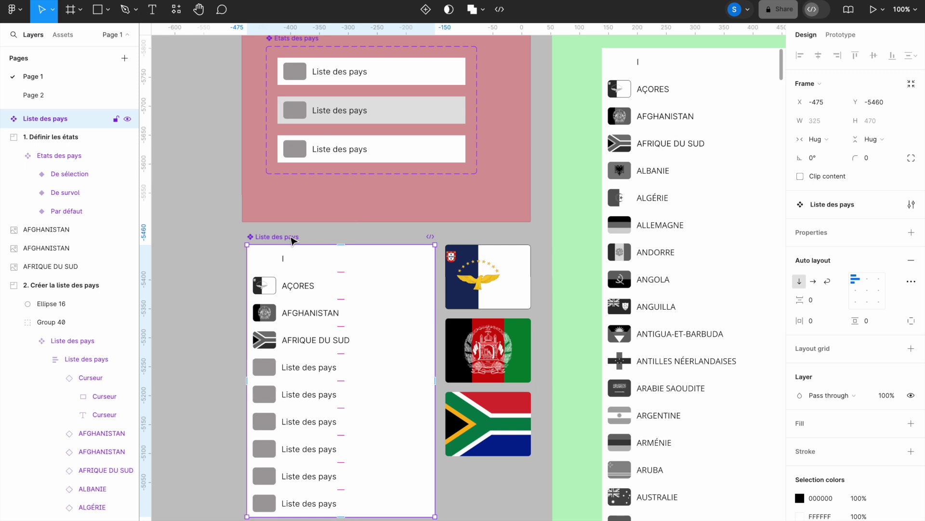
scroll(291, 240, "up", 3)
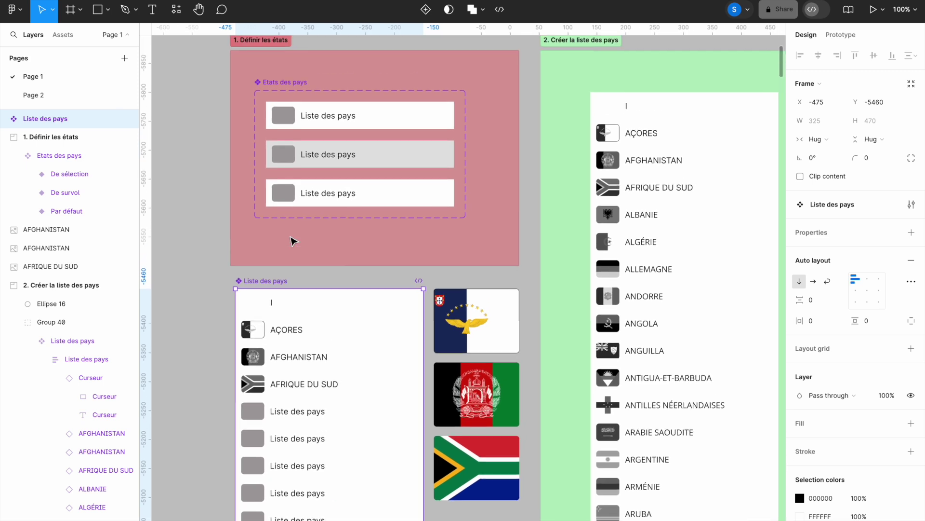
key("ctrl+minus")
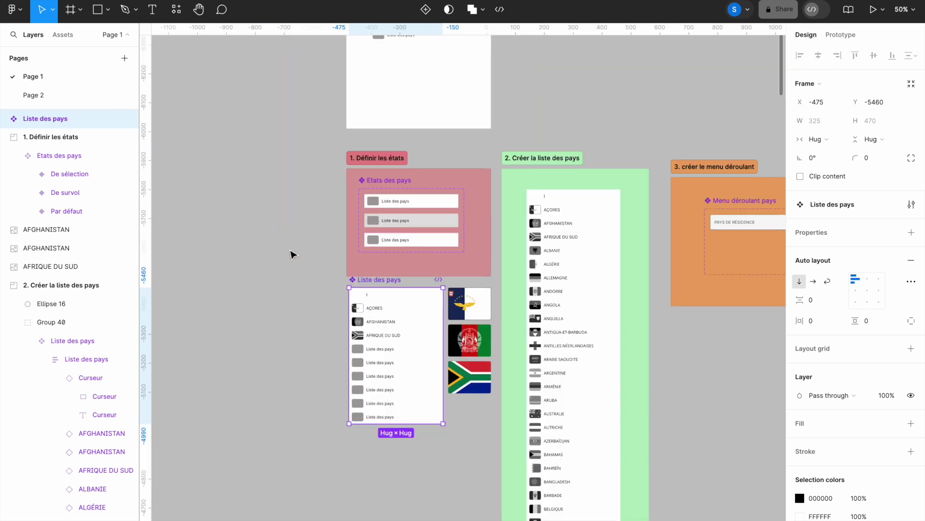
Step: Replace the old list in Écran test with a copy of the Liste des pays component
scroll(289, 252, "up", 5)
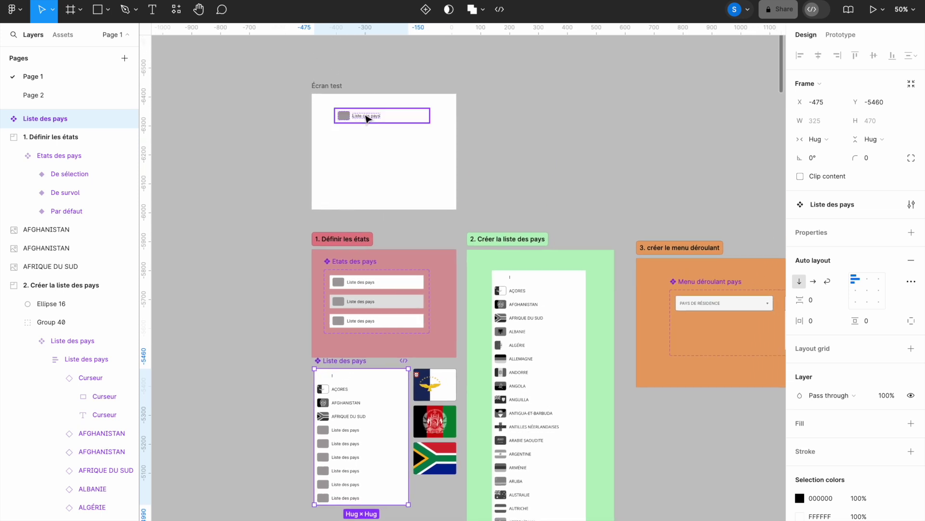
left_click(367, 117)
key("Delete")
left_click(371, 409)
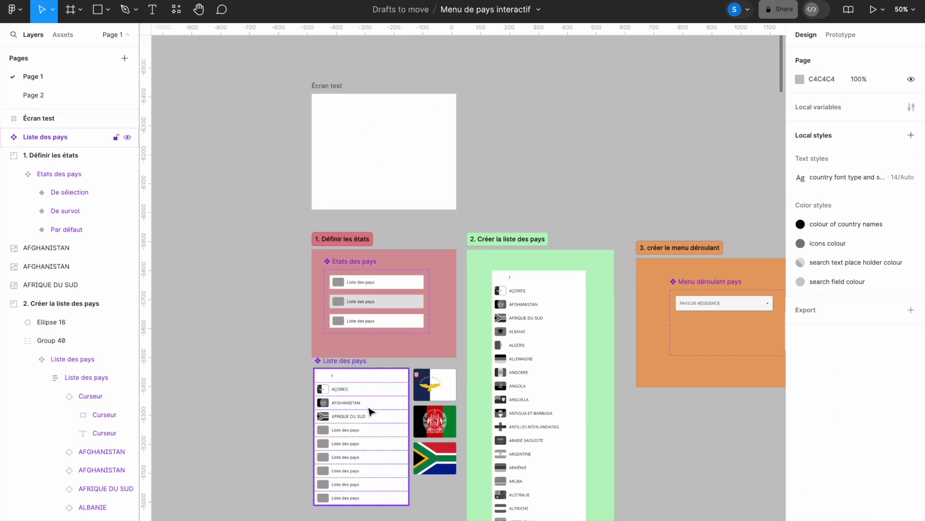
left_click_drag(373, 411, 396, 140)
Step: Preview the Écran test frame as a running prototype
left_click(320, 87)
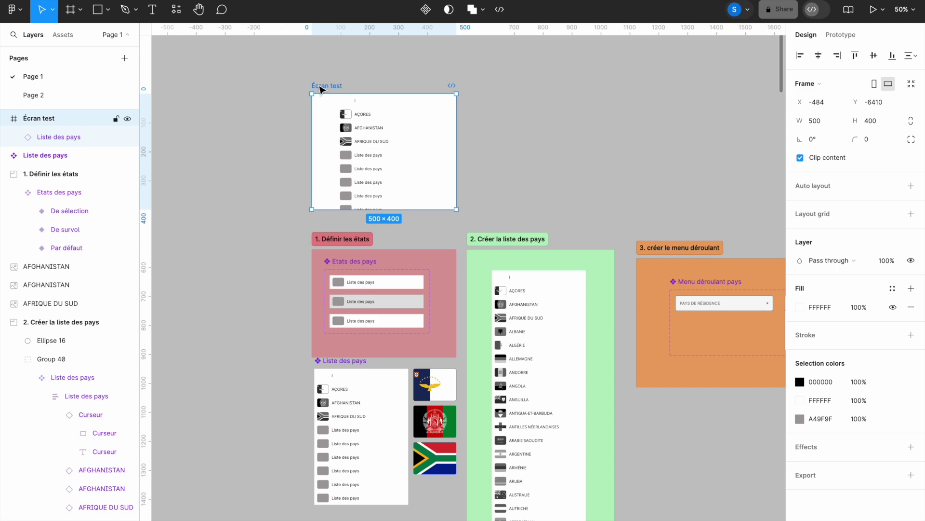
left_click(874, 10)
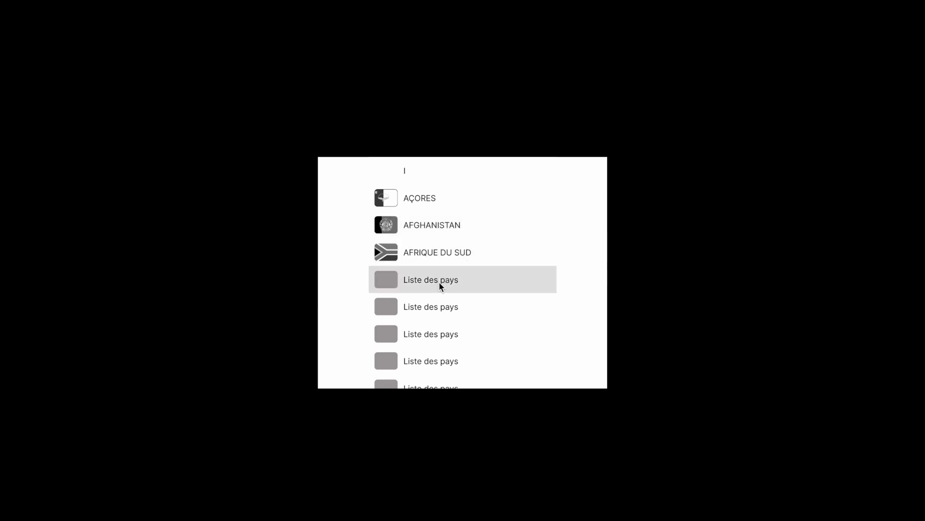
mouse_move(513, 3)
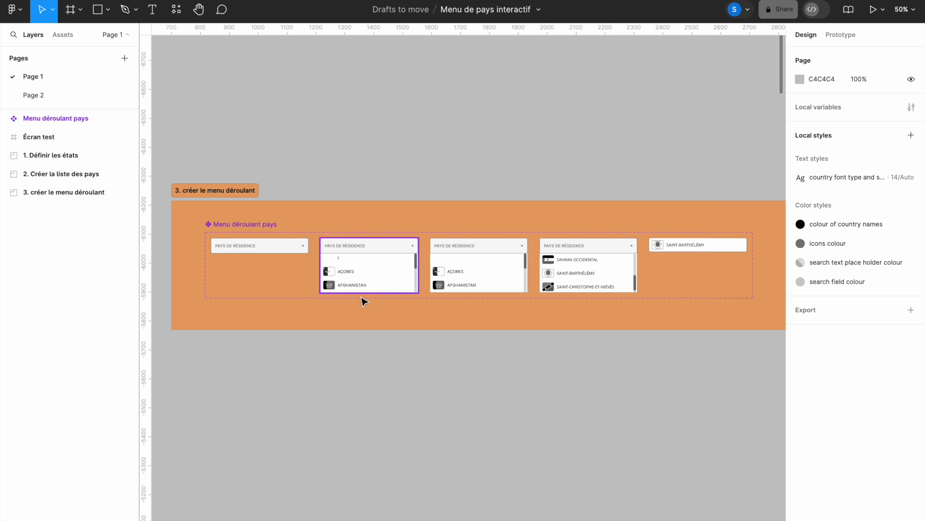
Step: Place an instance of closed dropdown variant 1 at the top of the Écran test frame
left_click(384, 271)
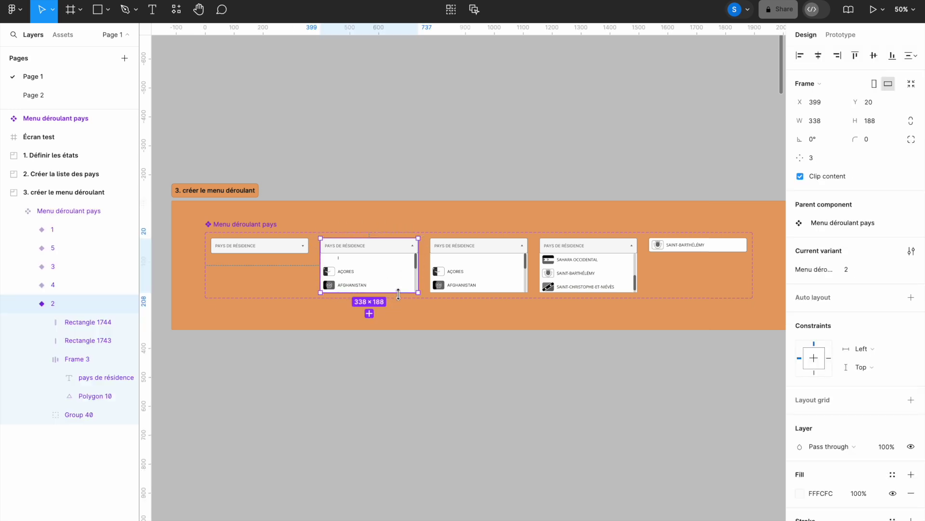
left_click(401, 316)
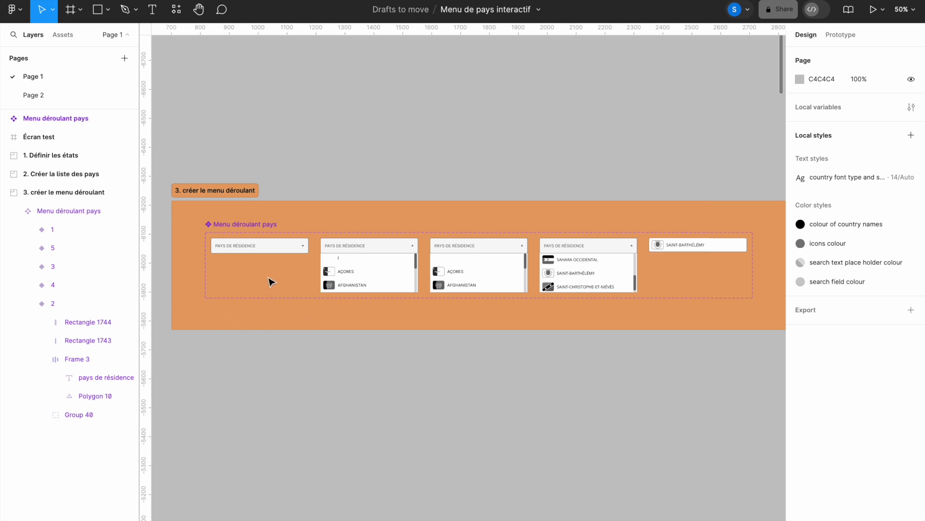
left_click(280, 251)
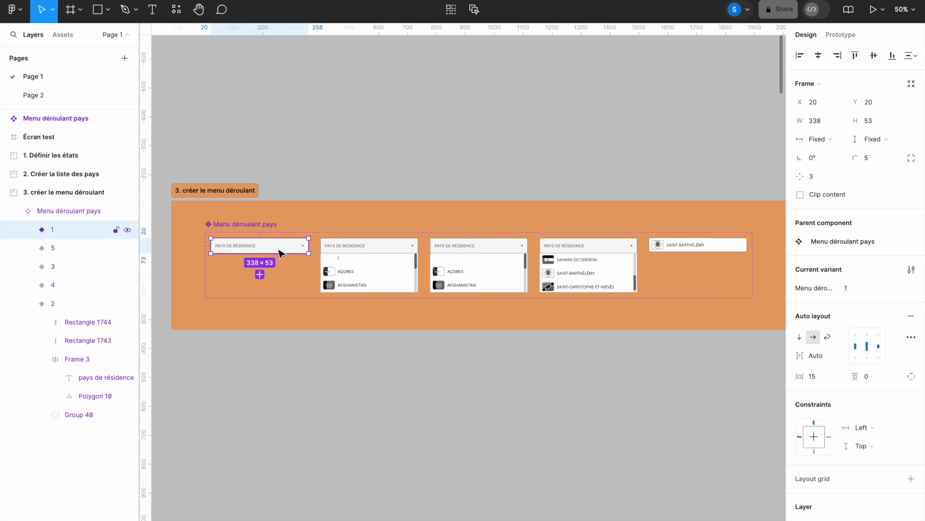
left_click_drag(268, 284, 651, 357)
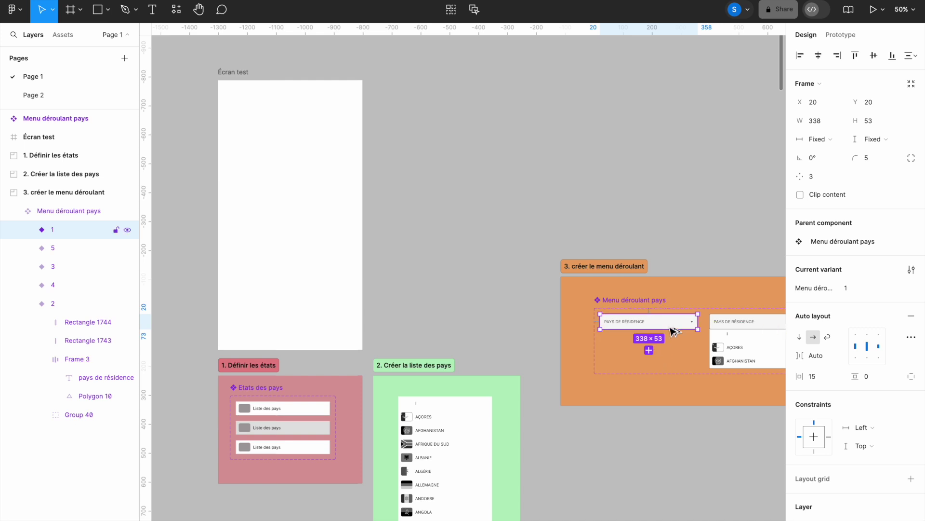
left_click_drag(670, 324, 309, 106)
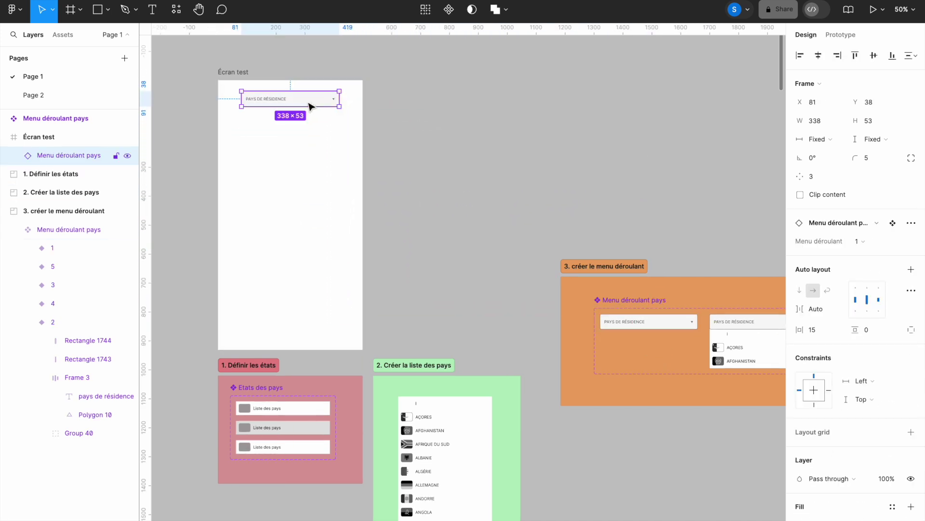
left_click(227, 71)
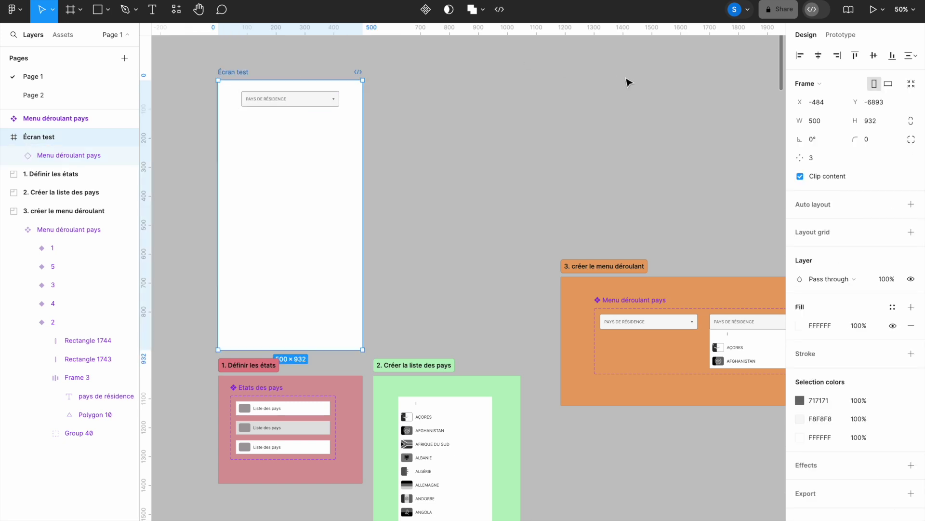
Step: In the prototype, open the dropdown, scroll the country list and pick SAINT-BARTHÉLEMY
left_click(875, 16)
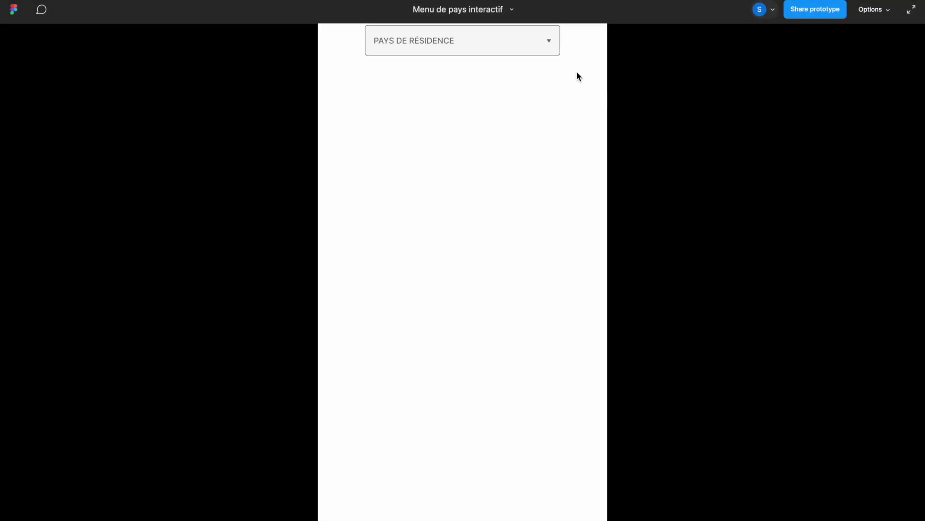
left_click(549, 41)
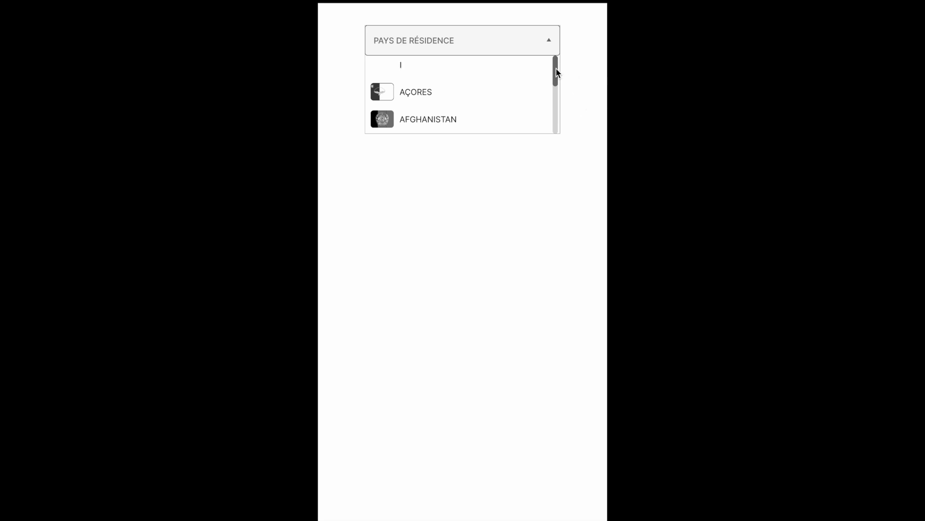
scroll(556, 81, "down", 15)
left_click_drag(557, 92, 557, 128)
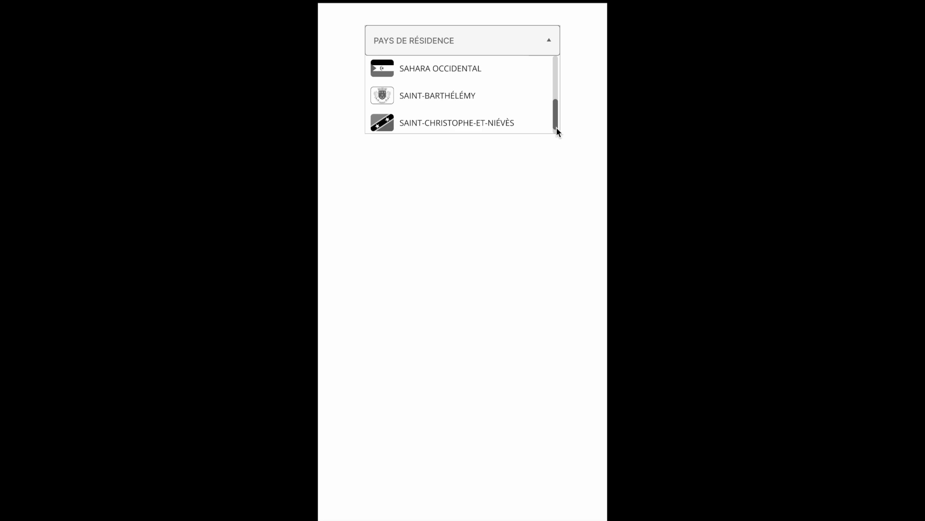
left_click_drag(556, 122, 556, 74)
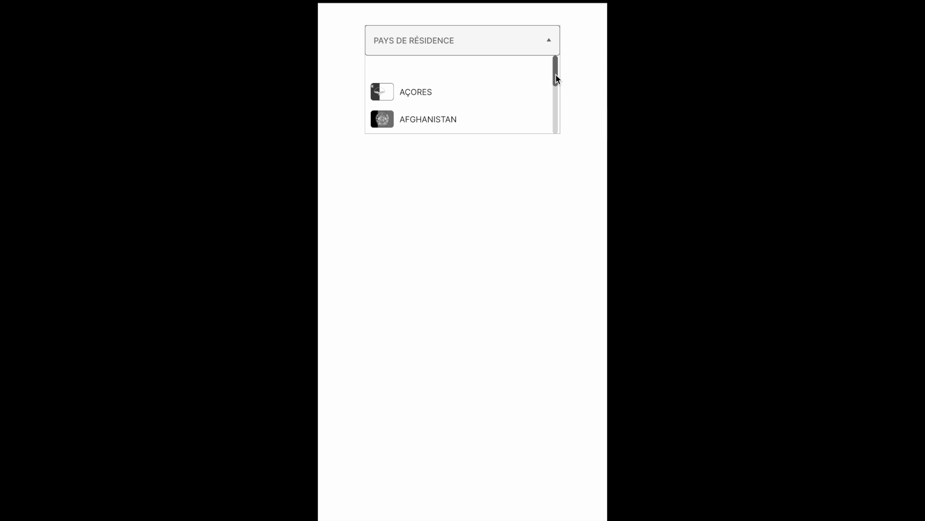
key("s")
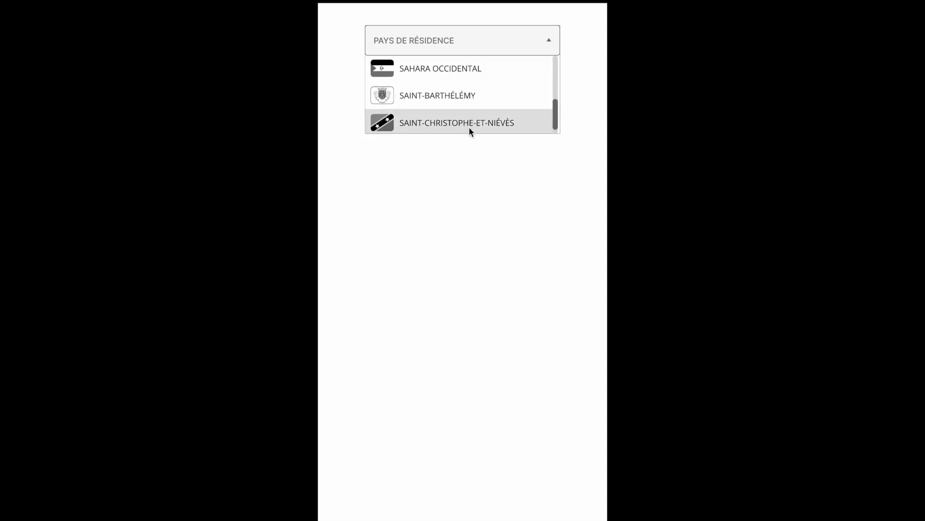
left_click(438, 107)
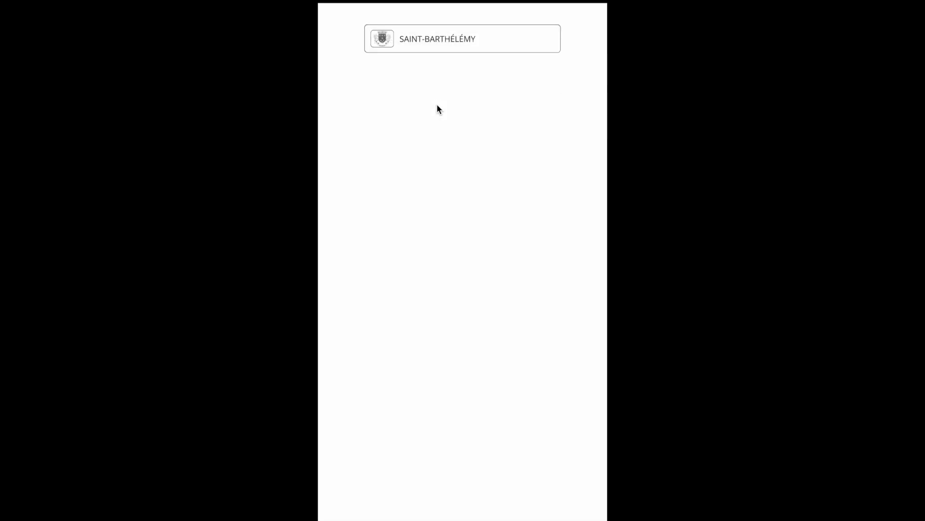
Step: Reopen the country list, scroll through it and select SAINT-BARTHÉLEMY again
left_click(543, 42)
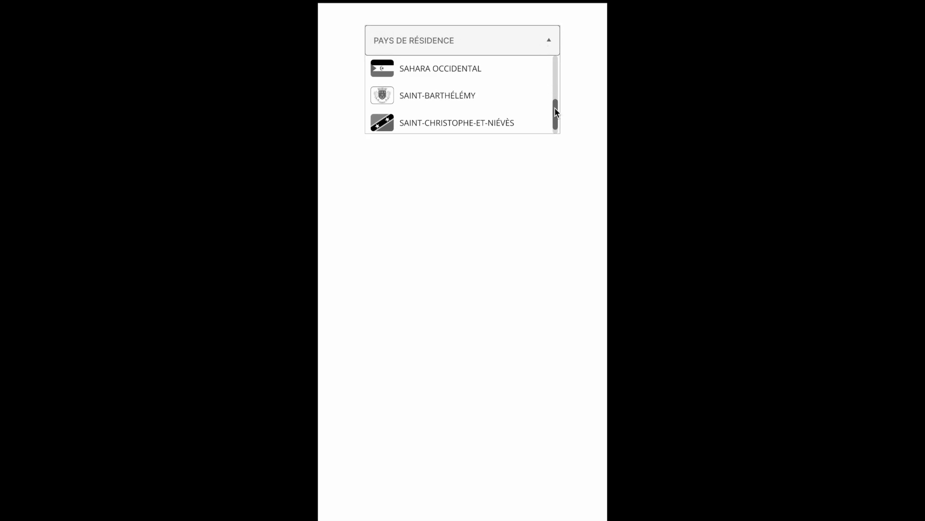
left_click_drag(555, 100, 556, 62)
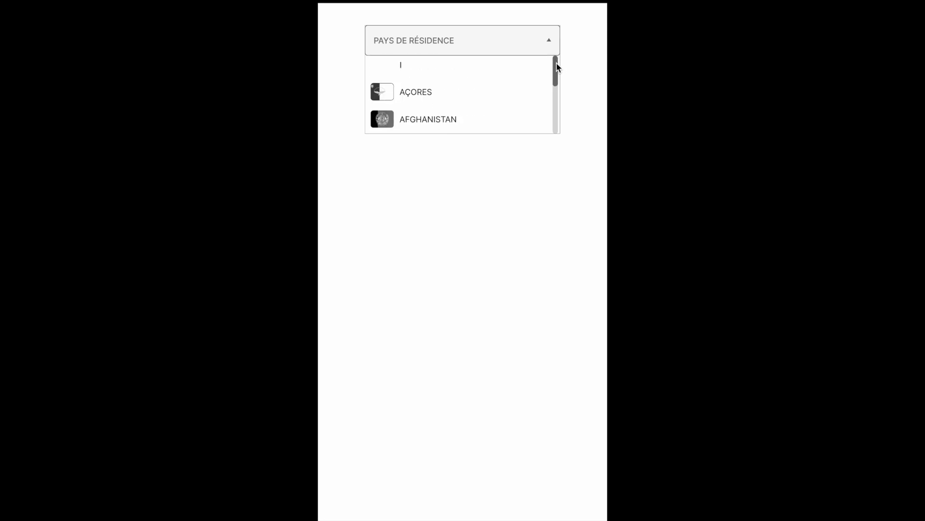
left_click_drag(557, 67, 556, 122)
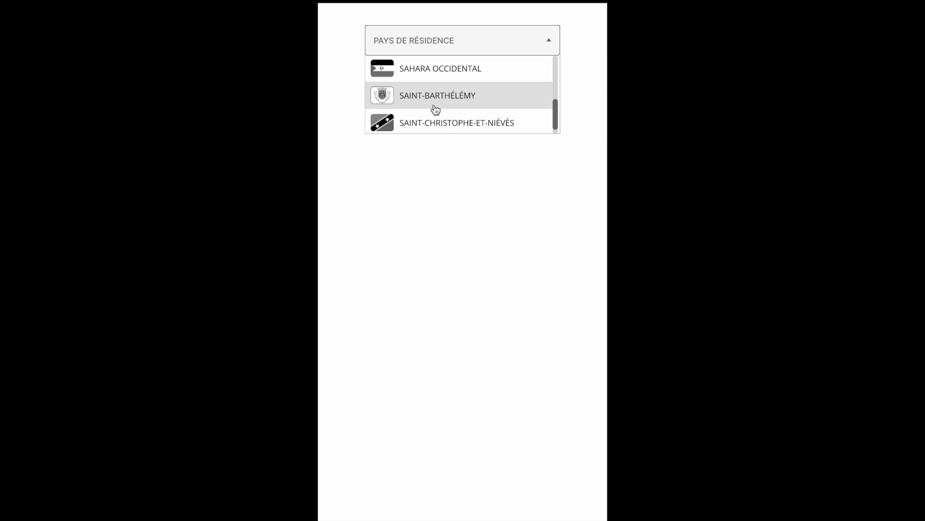
left_click(435, 109)
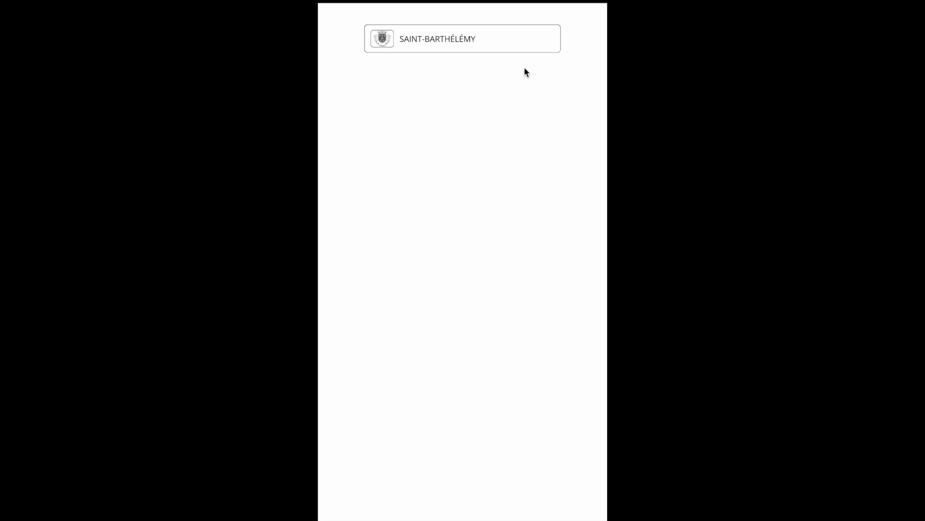
mouse_move(521, 9)
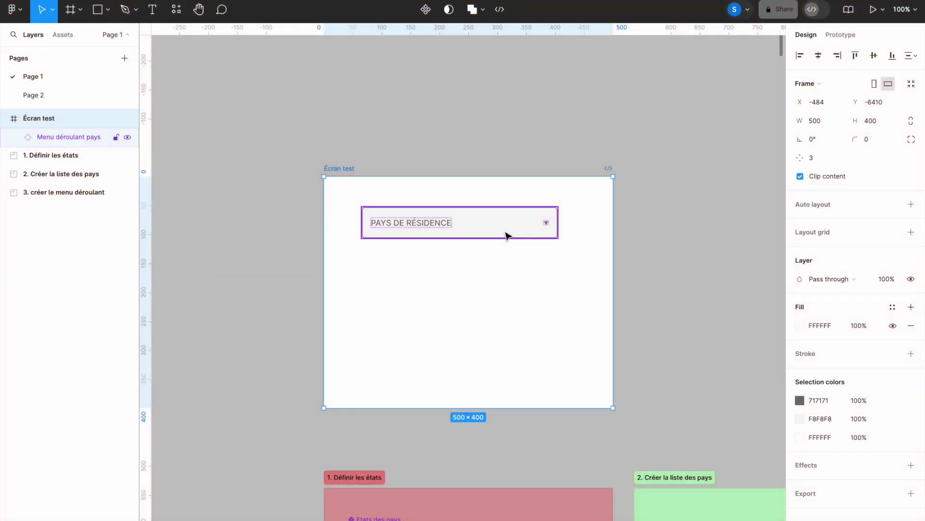
Step: Pan the canvas over to the '3. créer le menu déroulant' frame
left_click(507, 236)
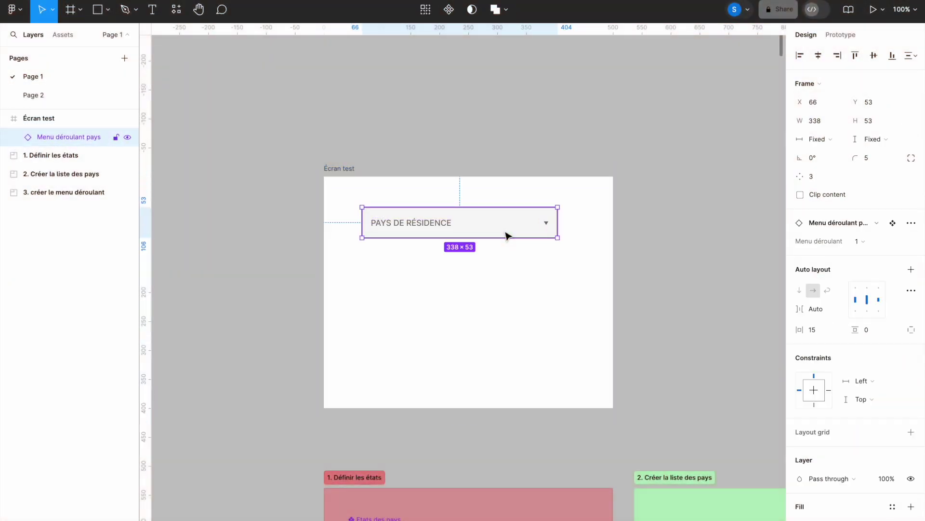
key("Escape")
left_click_drag(663, 269, 422, 156)
scroll(421, 155, "down", 5)
scroll(422, 155, "right", 10)
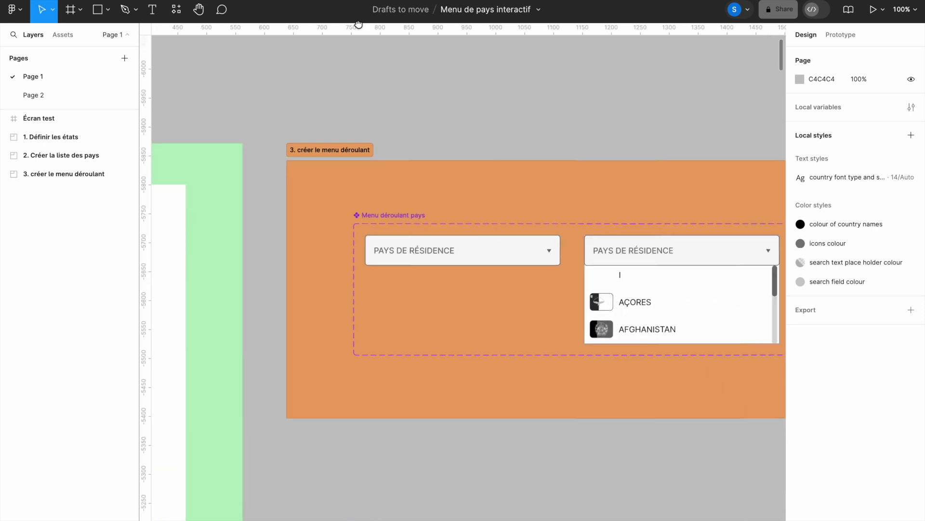
scroll(412, 81, "right", 2)
left_click_drag(412, 80, 349, 45)
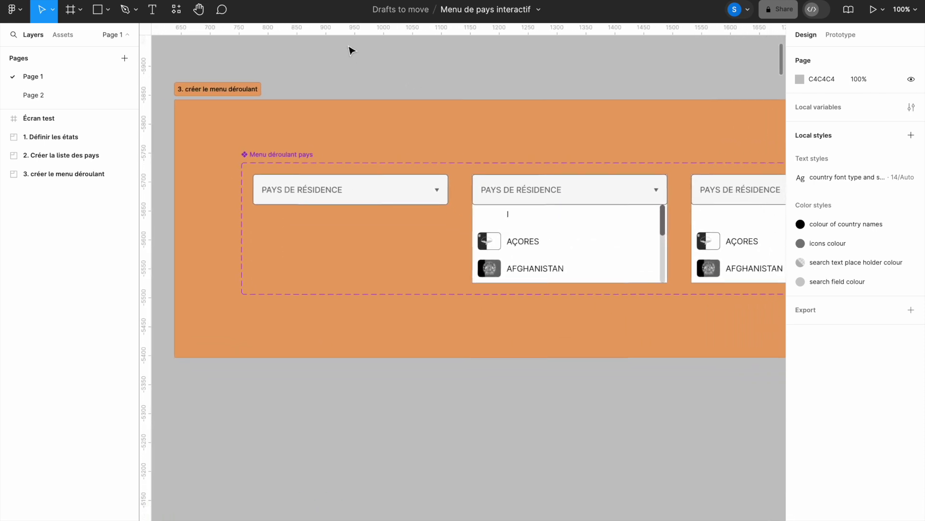
Step: Inspect the first dropdown's text, frame and arrow triangle (9×8, fill 717171)
left_click(319, 190, "ctrl")
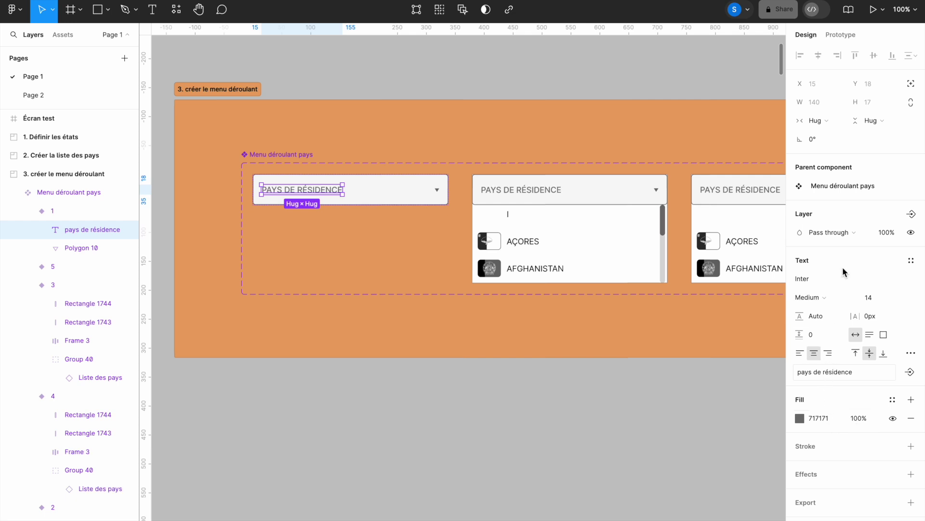
left_click(404, 190)
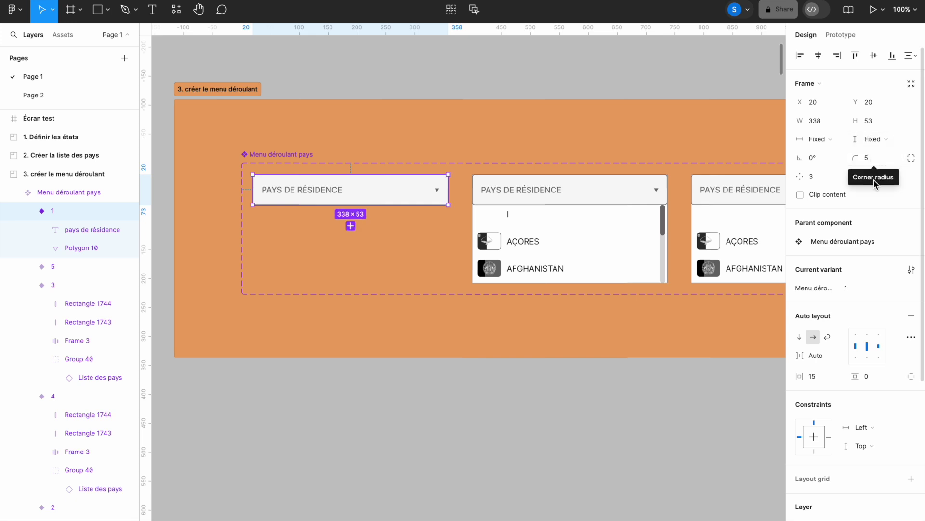
scroll(841, 356, "down", 5)
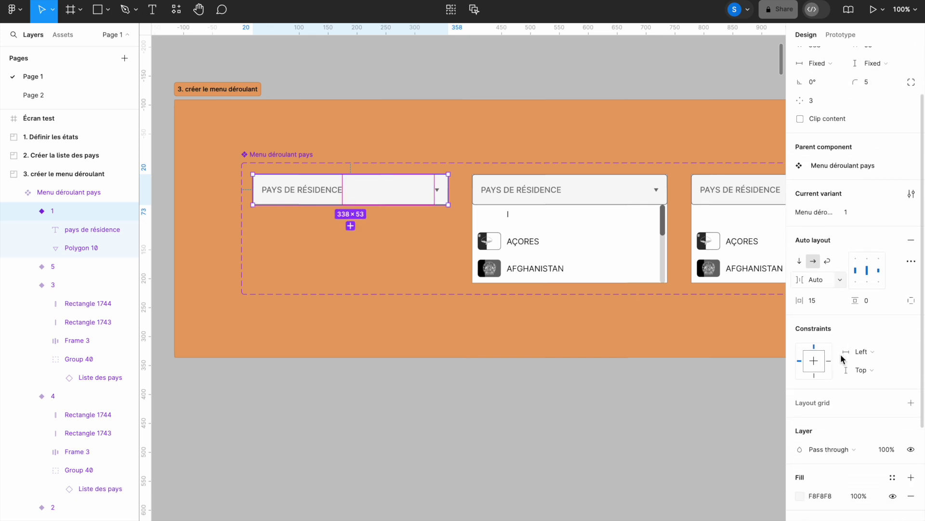
scroll(843, 359, "down", 1)
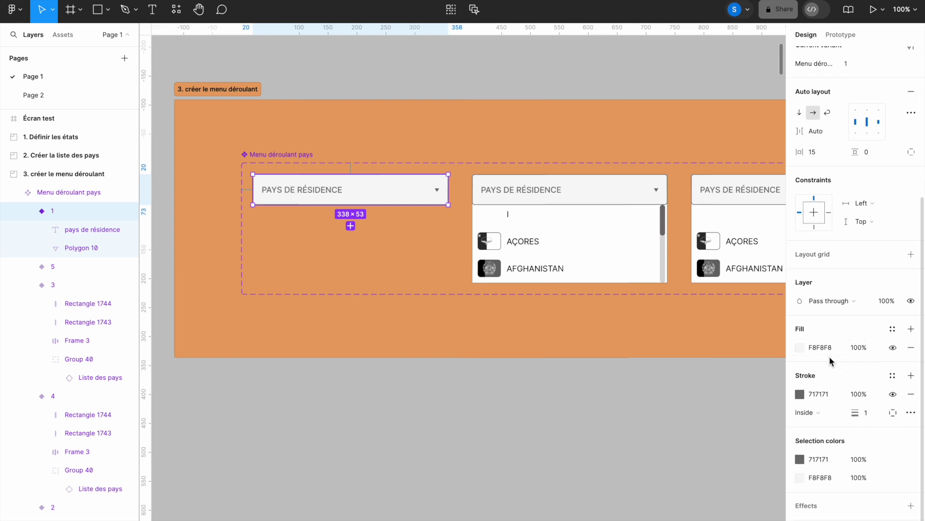
scroll(829, 357, "down", 1)
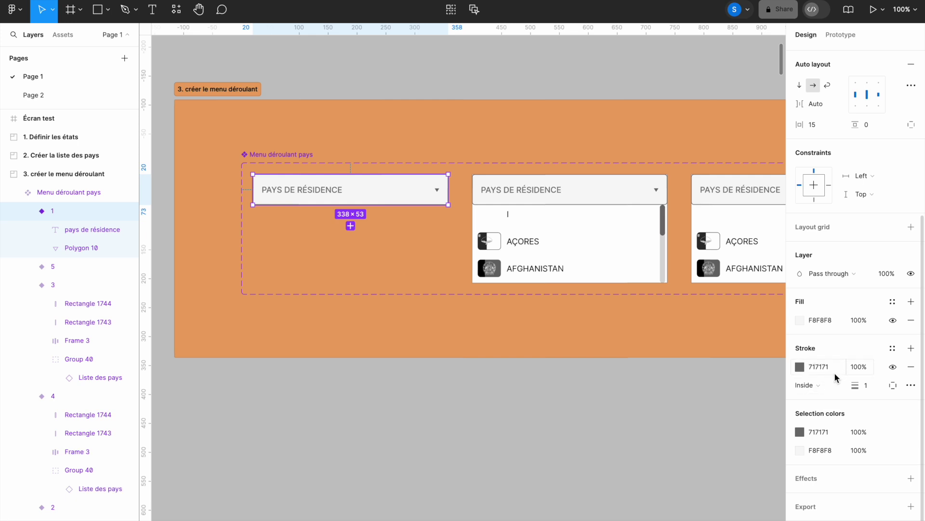
left_click(438, 191)
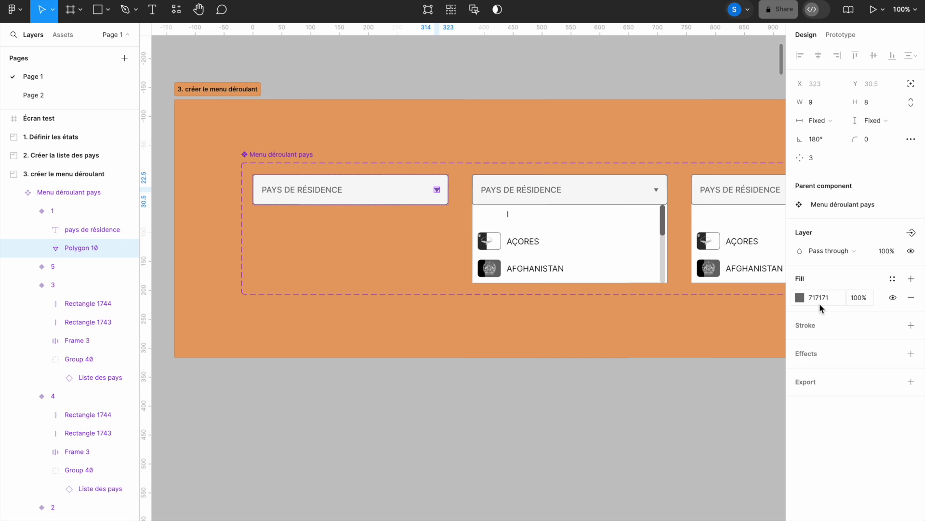
left_click(413, 393)
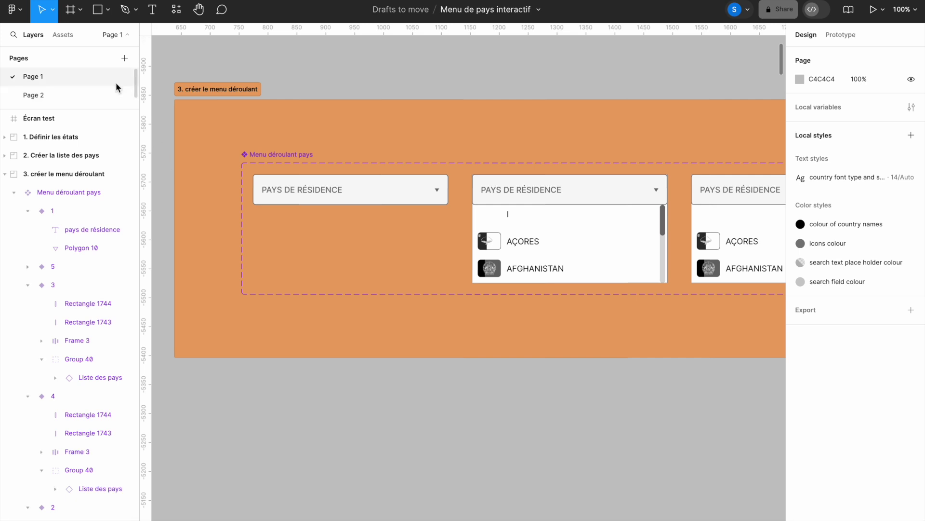
Step: Add a text 'pays de résidence' below the orange frame
left_click(152, 11)
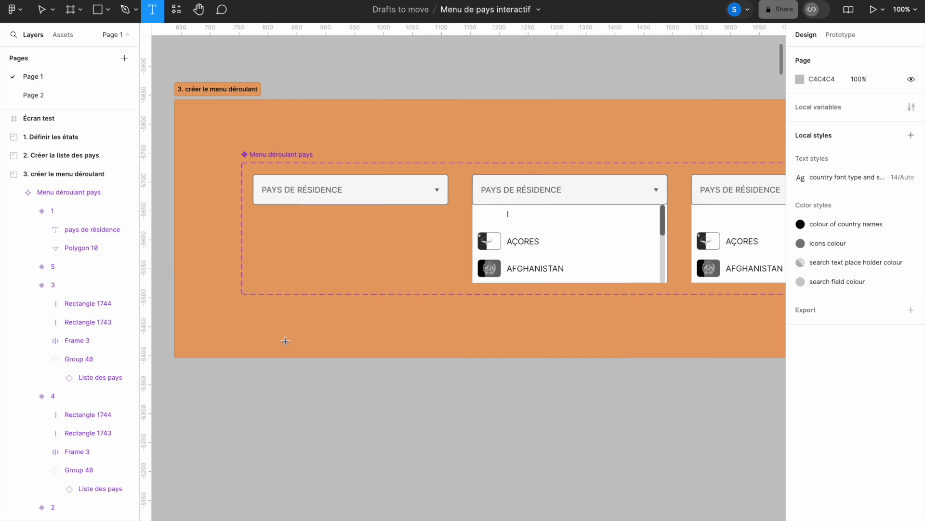
left_click(271, 423)
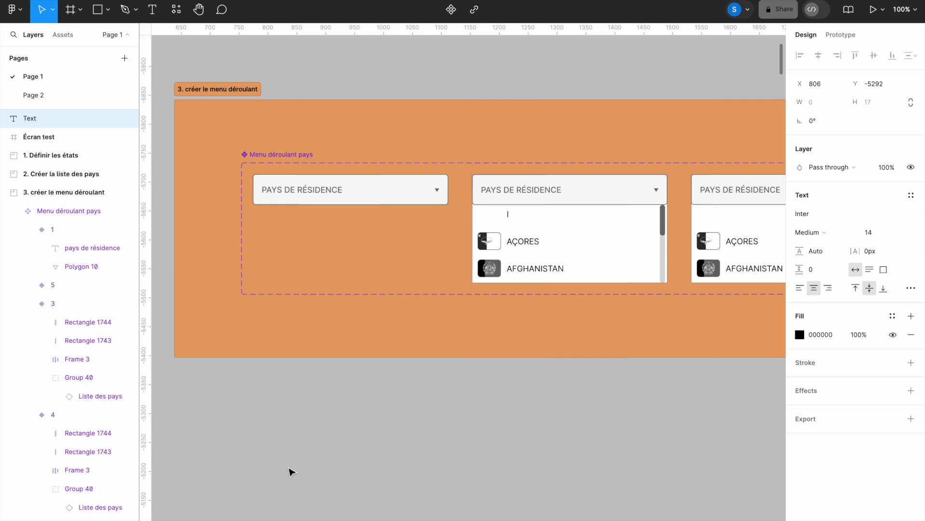
type("pays de r")
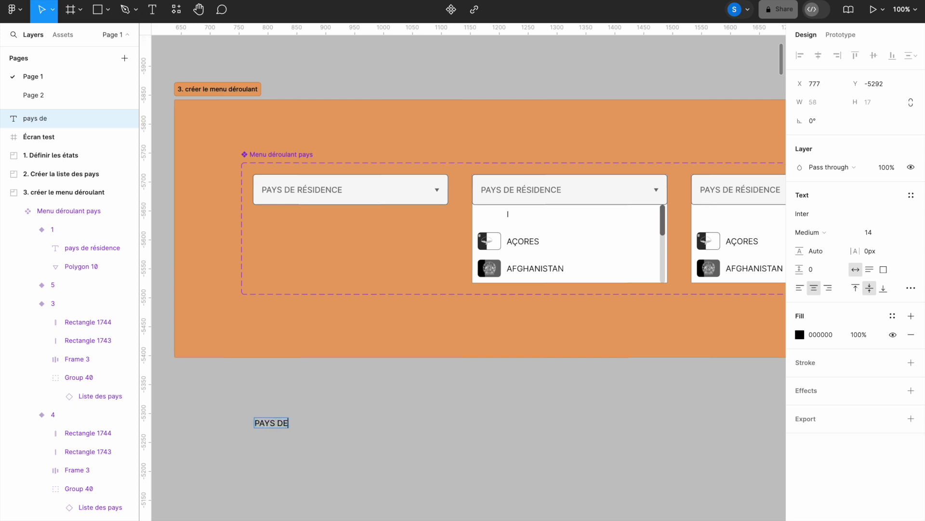
type("ésidence")
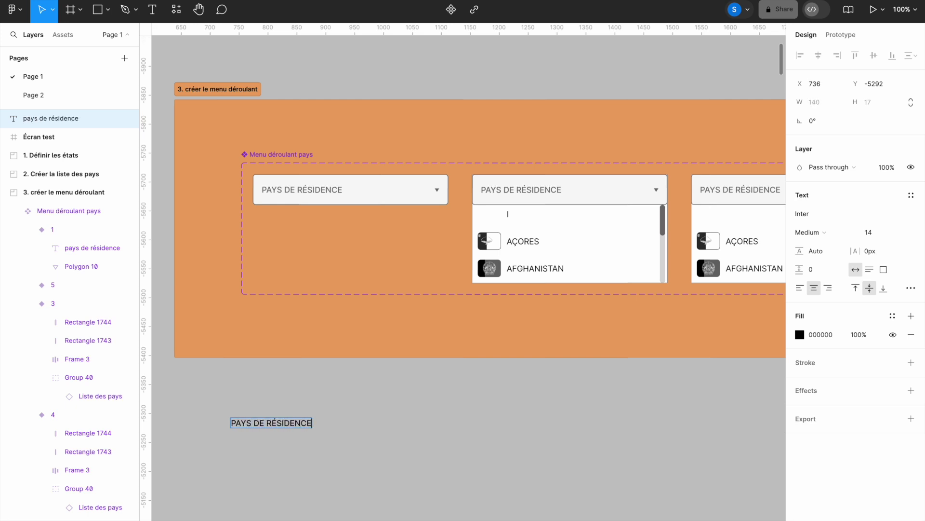
triple_click(289, 427)
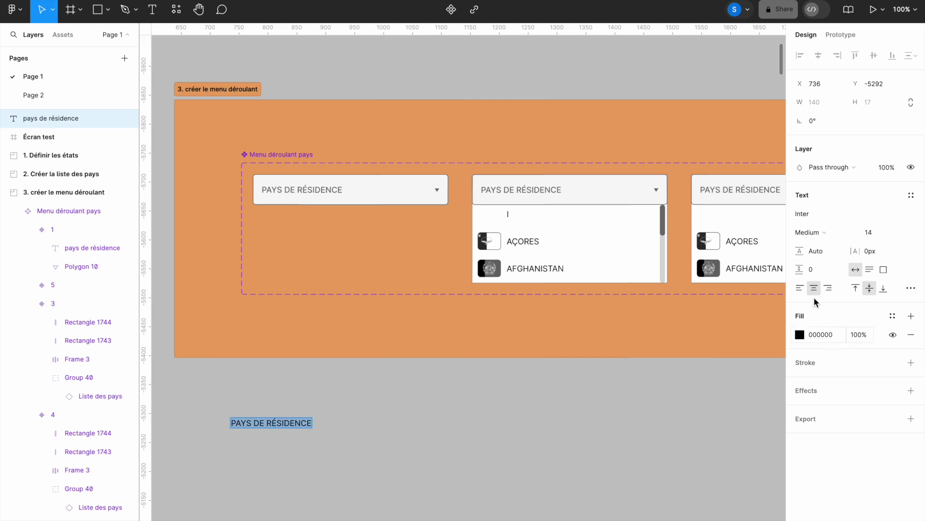
Step: Make the text uppercase and colour it grey 717171
left_click(911, 287)
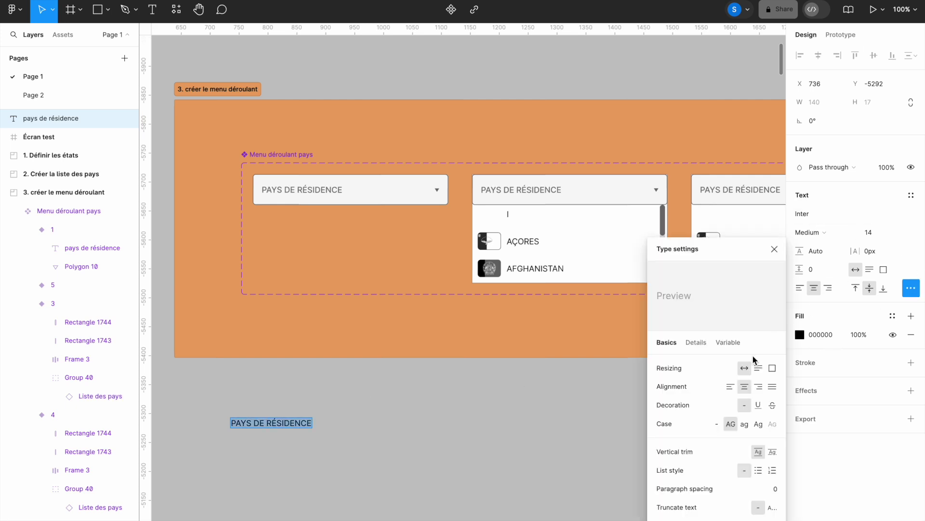
left_click(731, 424)
left_click(774, 249)
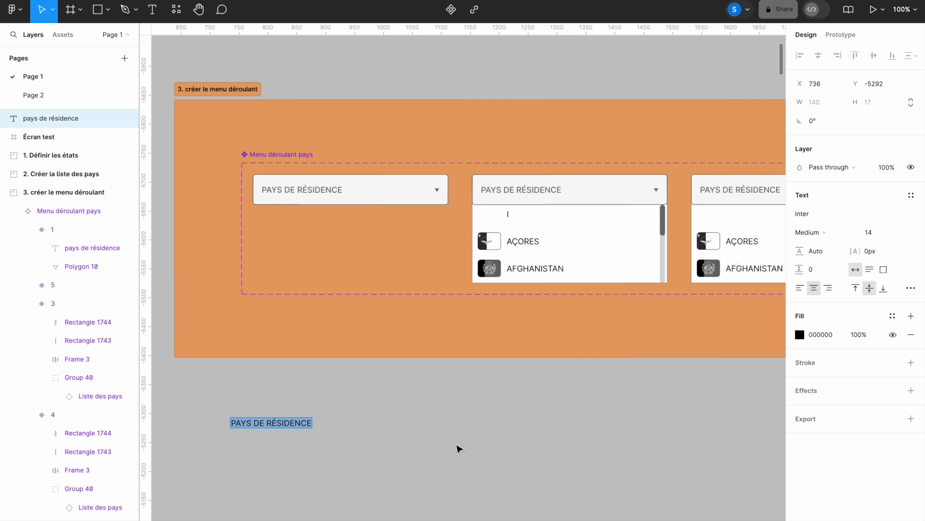
left_click(824, 335)
type("7")
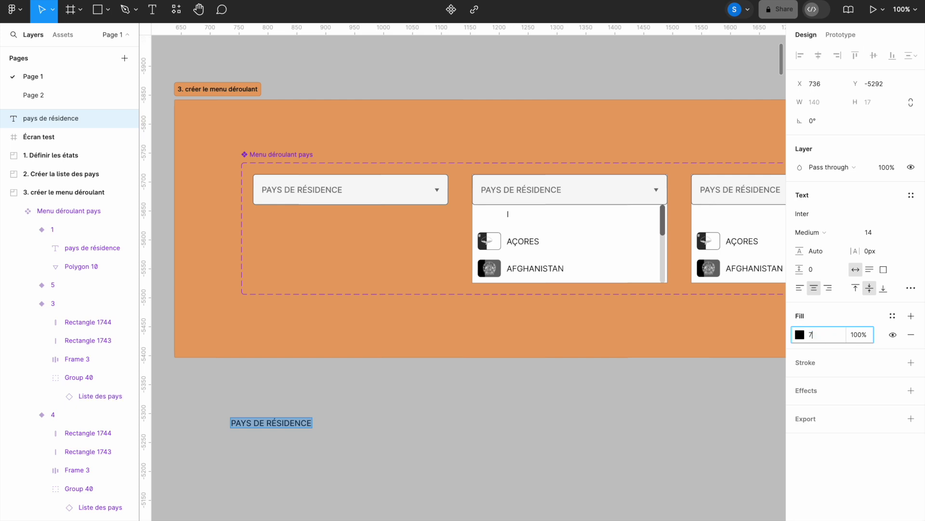
type("17171")
key("Return")
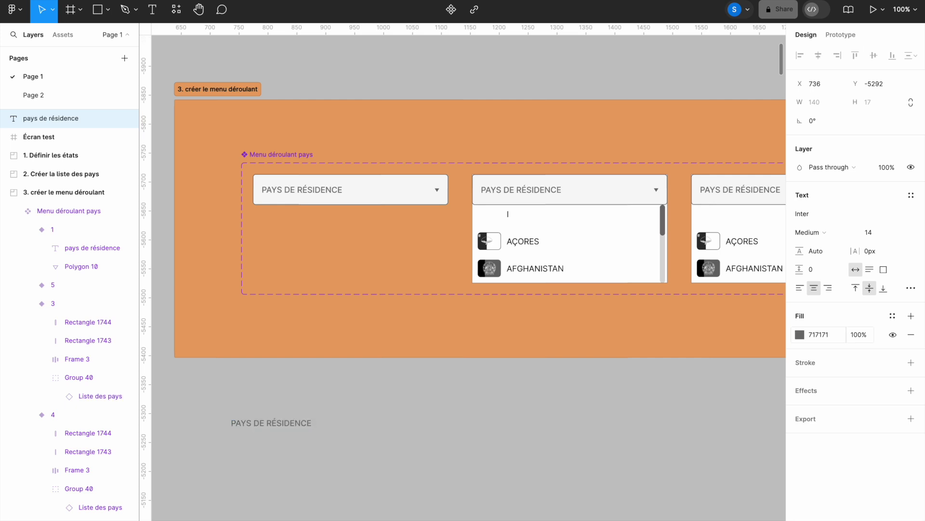
key("Return")
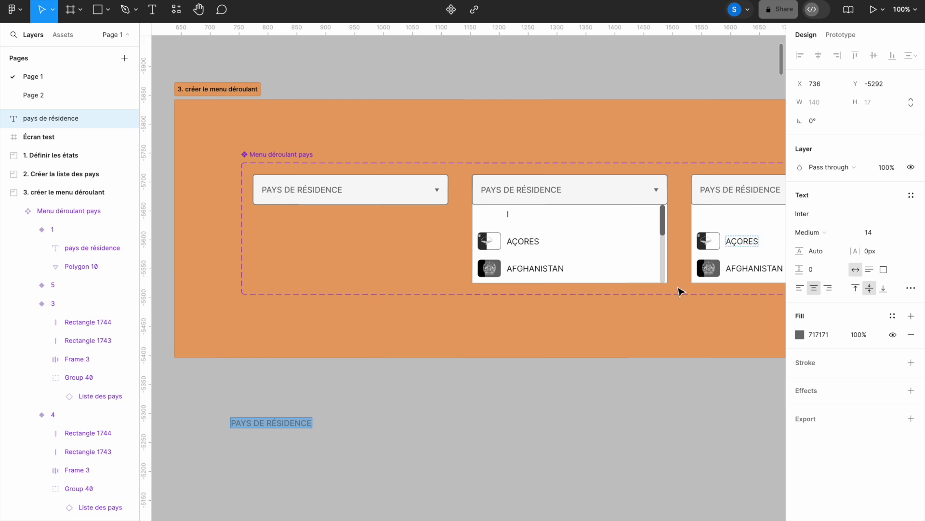
key("Escape")
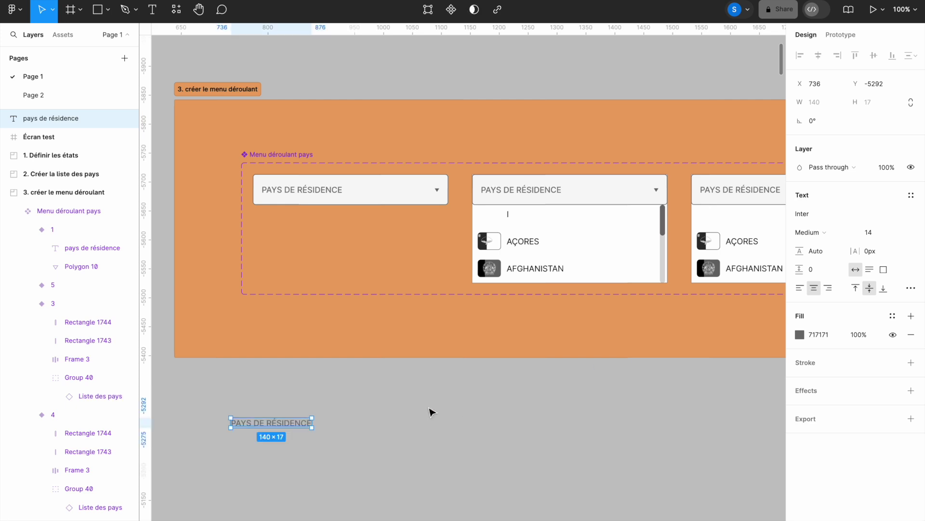
Step: Draw a polygon triangle 9 wide and 8 high with a 717171 grey fill
left_click(109, 10)
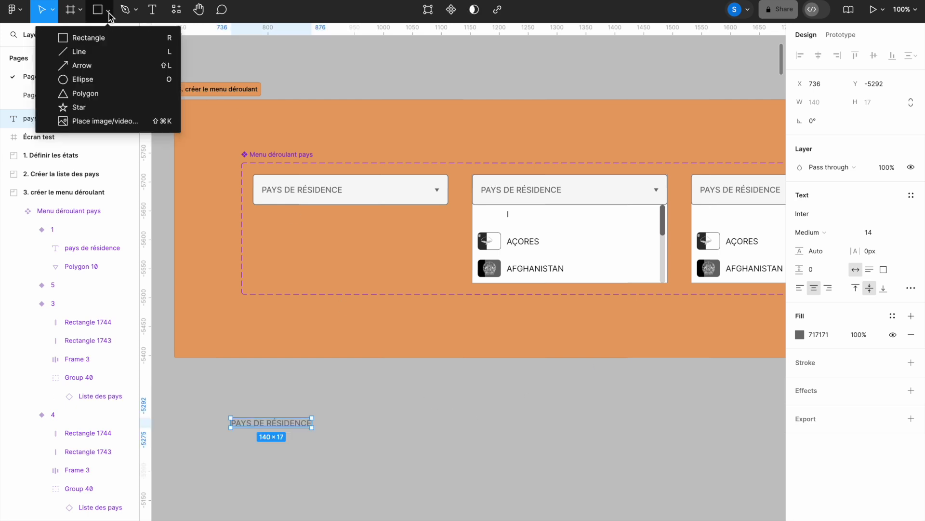
left_click(107, 95)
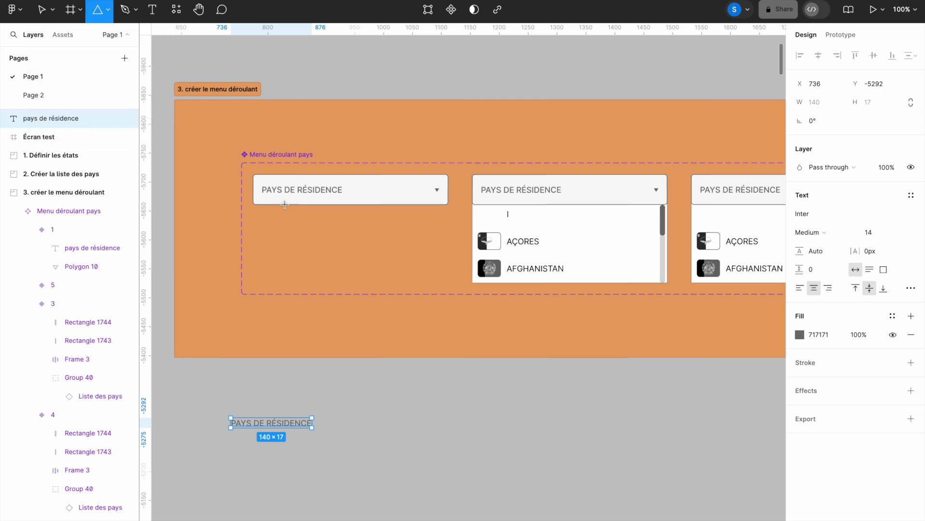
left_click(422, 418)
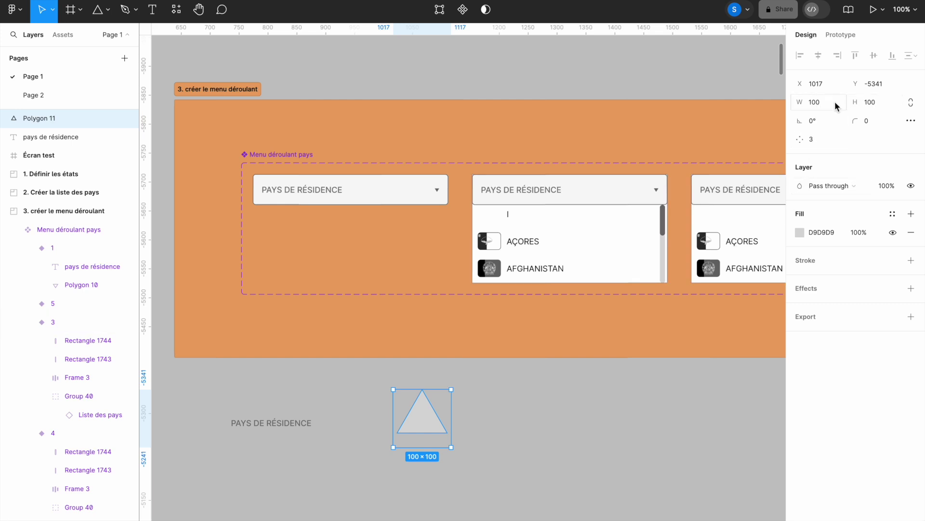
left_click(816, 105)
type("9")
left_click(874, 102)
key("Return")
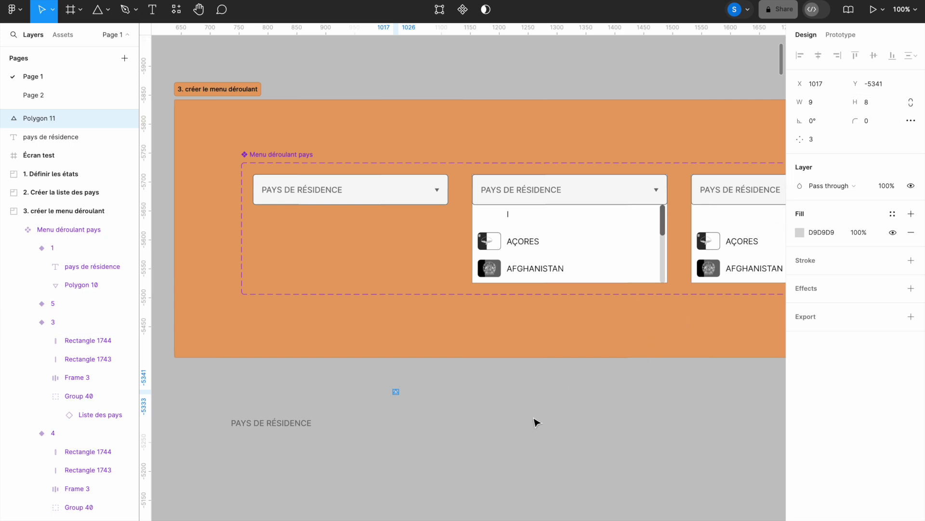
left_click(820, 233)
type("71")
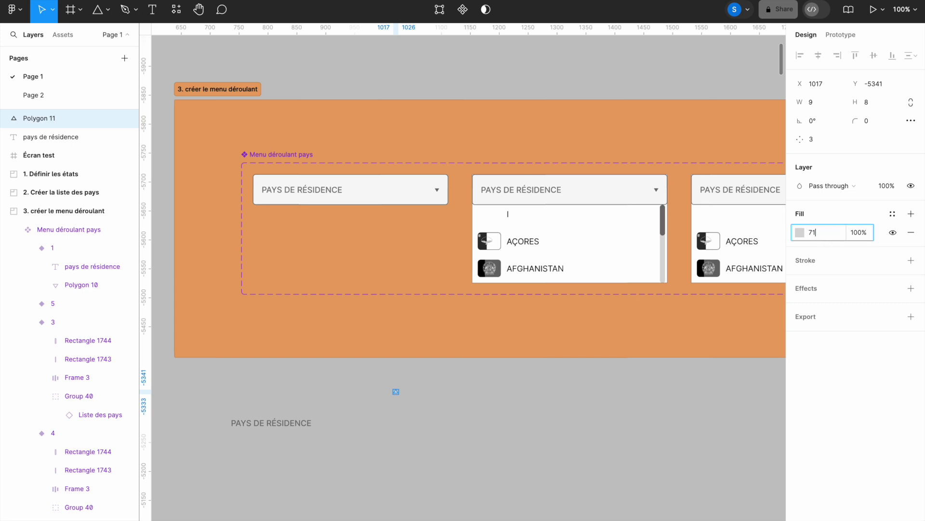
type("7171")
left_click(675, 409)
Step: Rotate the triangle 180° so it points downward
left_click_drag(204, 341, 483, 472)
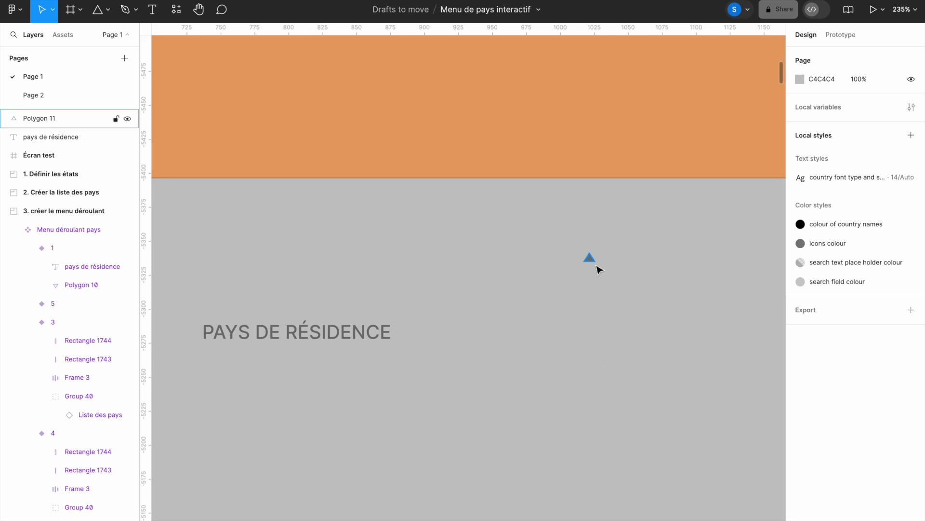
left_click(589, 261)
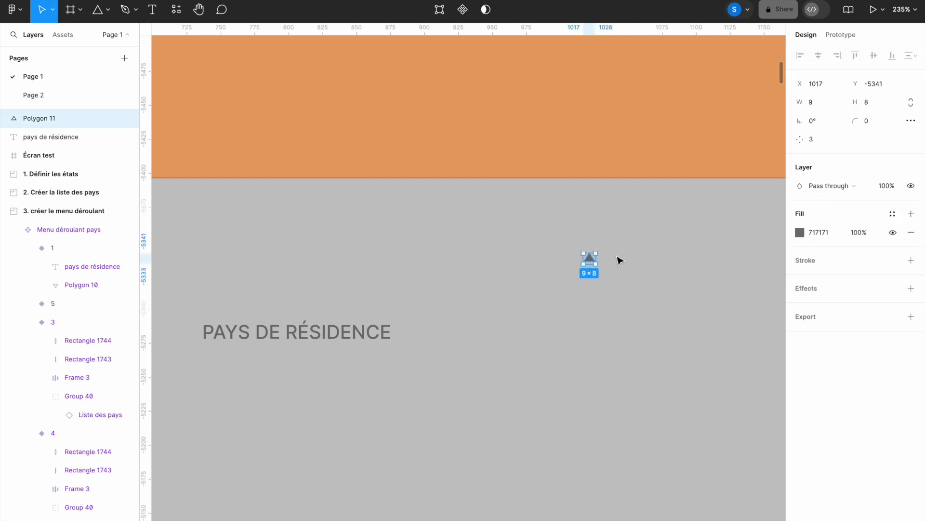
left_click(812, 121)
type("180")
key("Return")
mouse_move(595, 264)
left_mouse_down()
mouse_move(584, 279)
mouse_move(599, 279)
left_mouse_up()
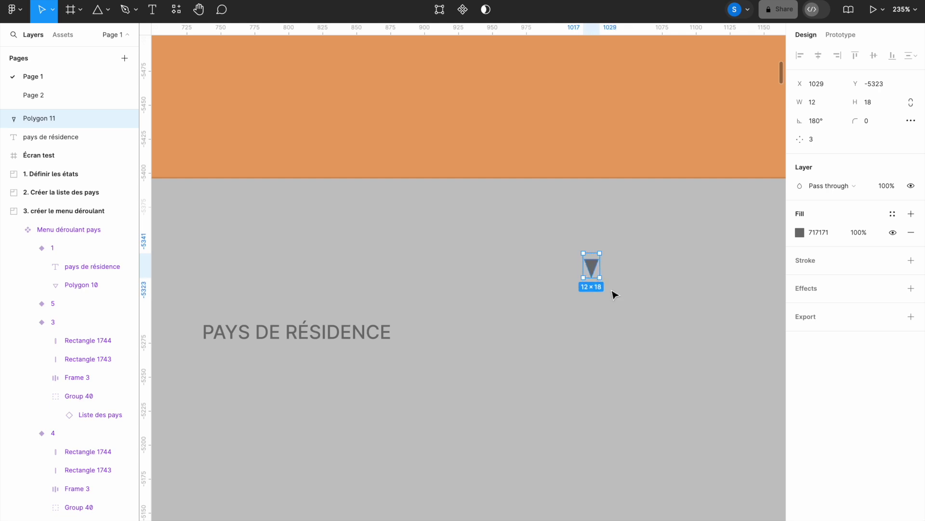
mouse_move(601, 282)
left_mouse_down()
mouse_move(574, 301)
mouse_move(610, 280)
mouse_move(610, 296)
left_mouse_up()
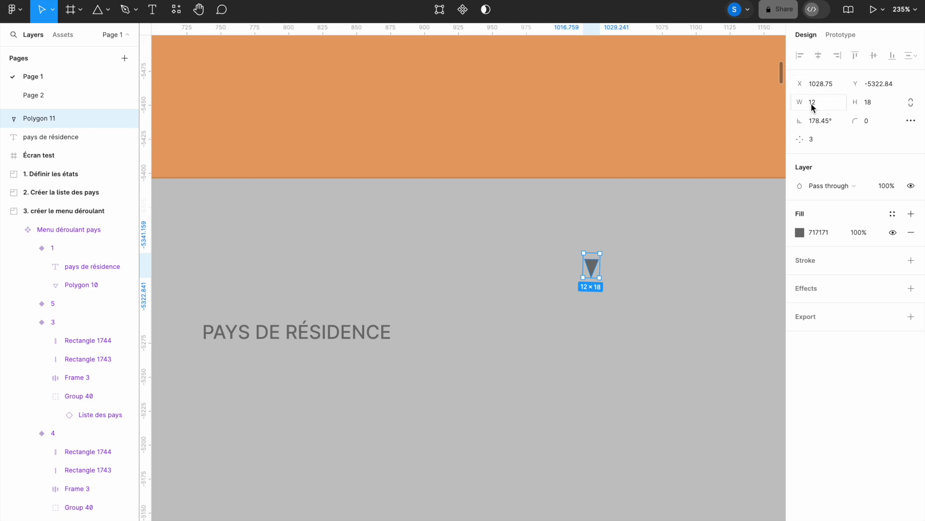
Step: Reset the triangle to 9×8 at 180° and move it beside the PAYS DE RÉSIDENCE text
left_click(869, 104)
type("8")
key("Return")
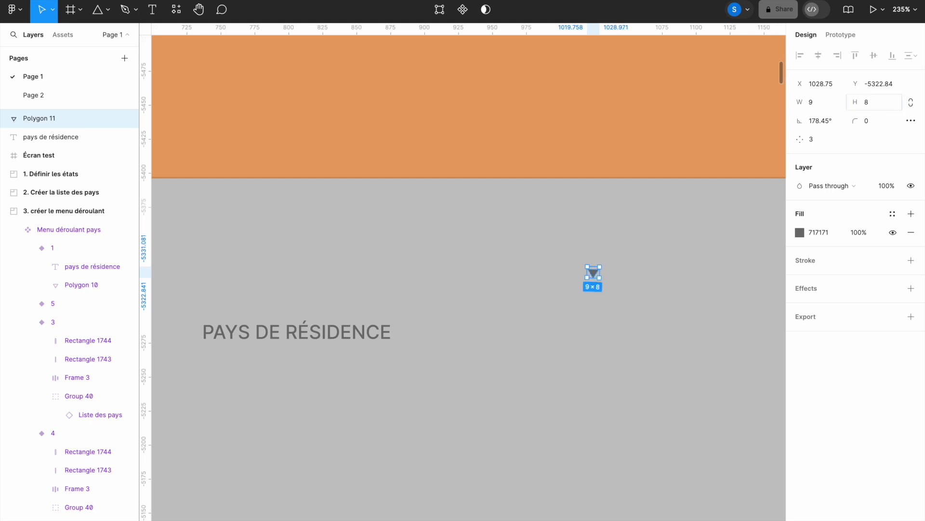
left_click(829, 123)
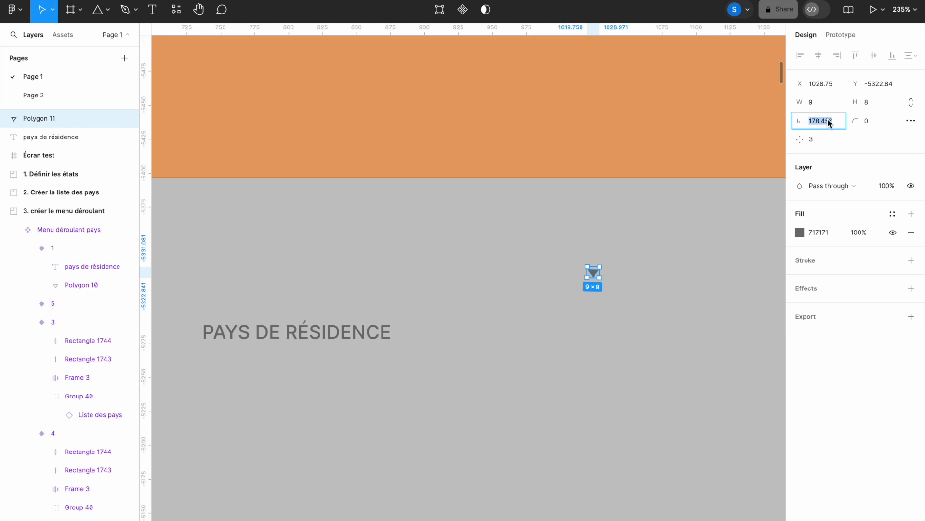
type("180")
key("Return")
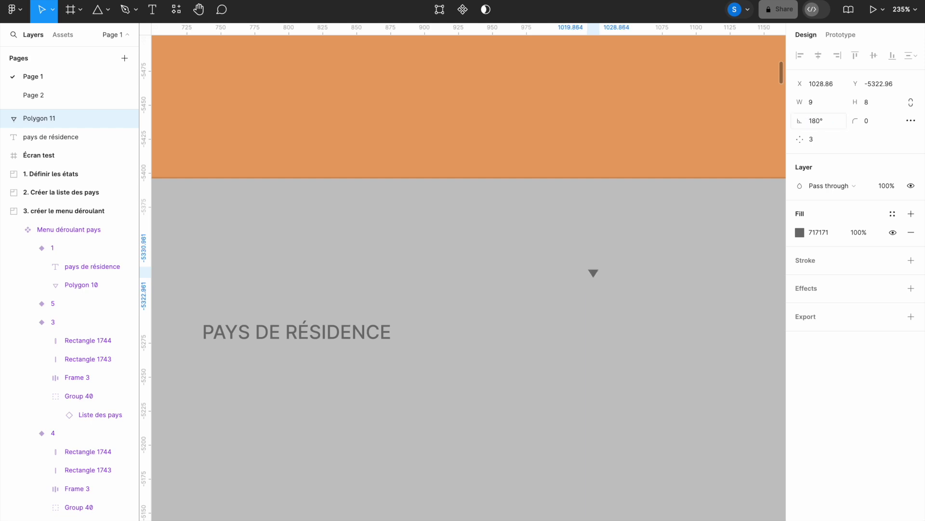
left_click_drag(594, 275, 468, 332)
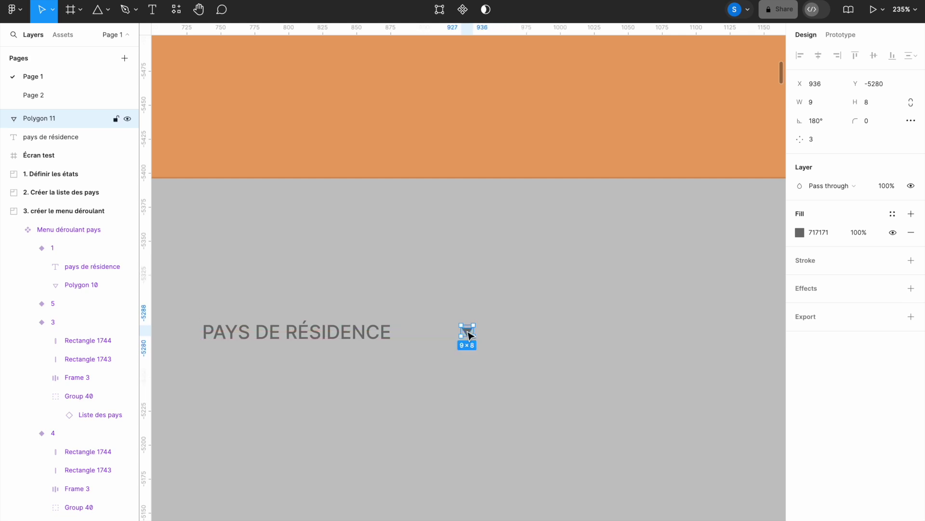
Step: Wrap the PAYS DE RÉSIDENCE text and triangle in an auto-layout frame sized 338 × 53
left_click_drag(192, 289, 514, 378)
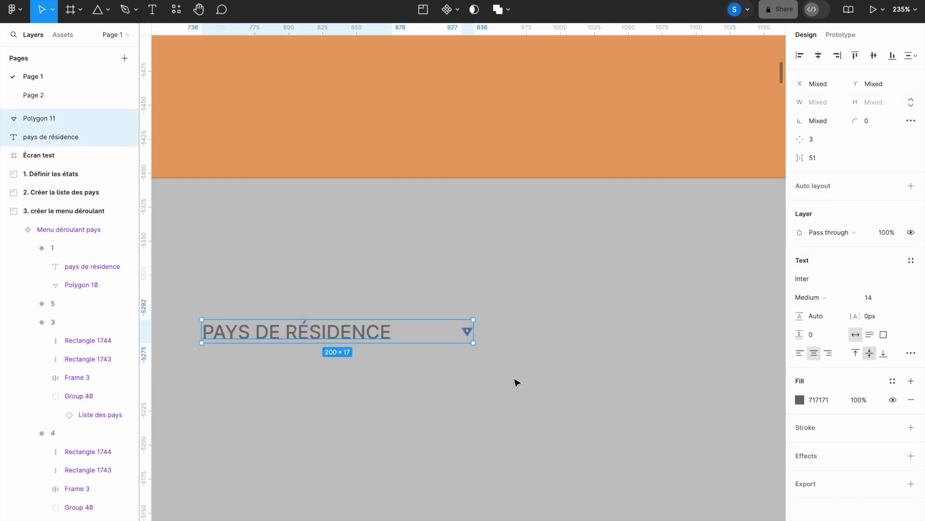
key("shift+a")
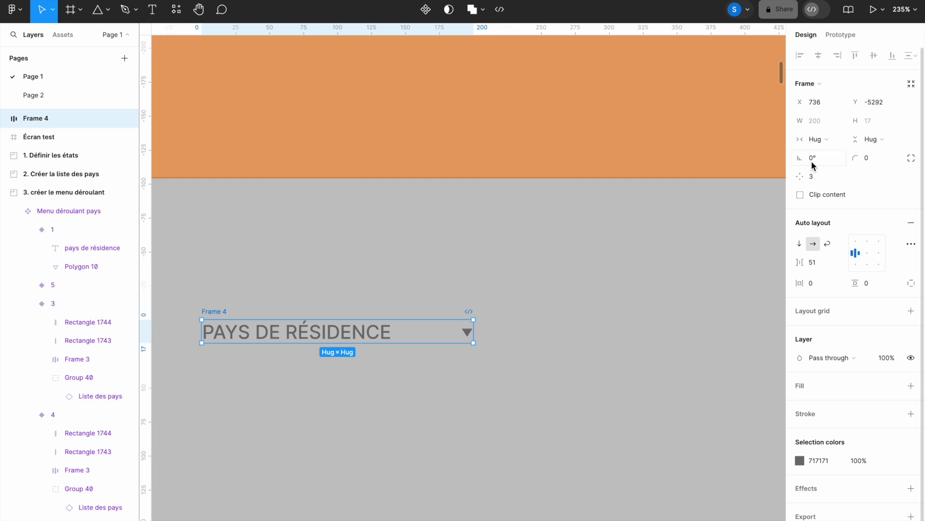
left_click(815, 121)
type("338")
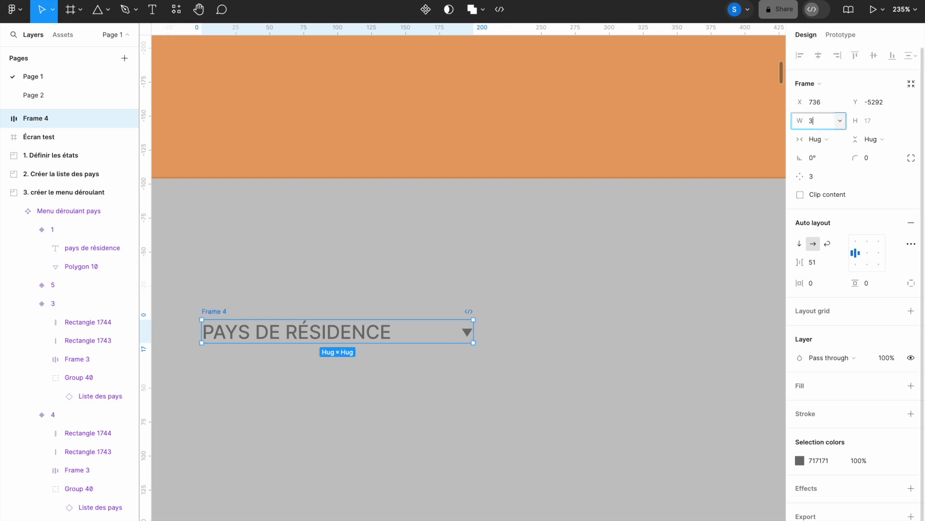
left_click(869, 121)
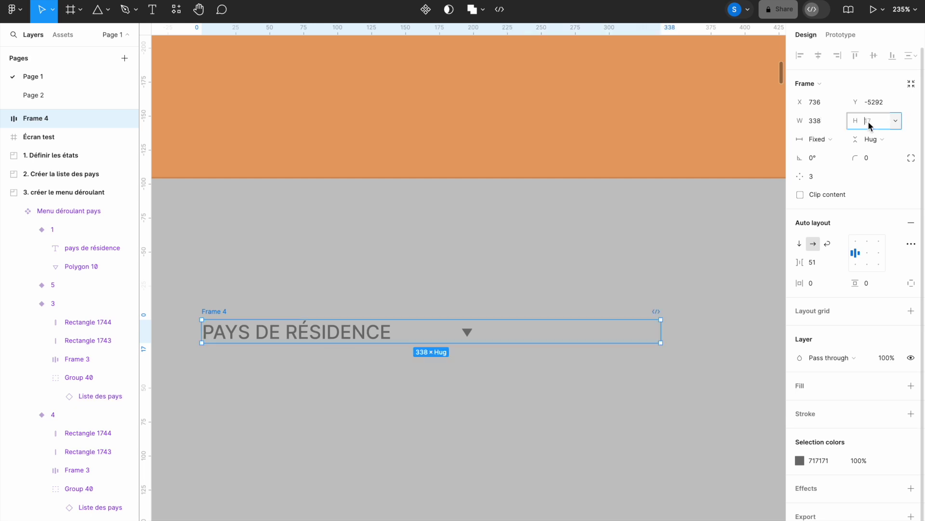
type("53")
key("Return")
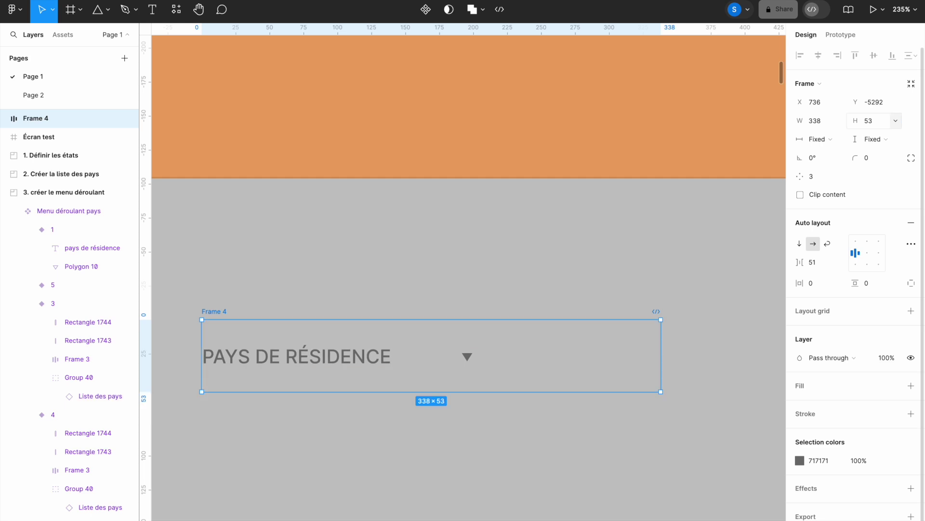
Step: Give the new frame a 5 px corner radius
left_click(867, 158)
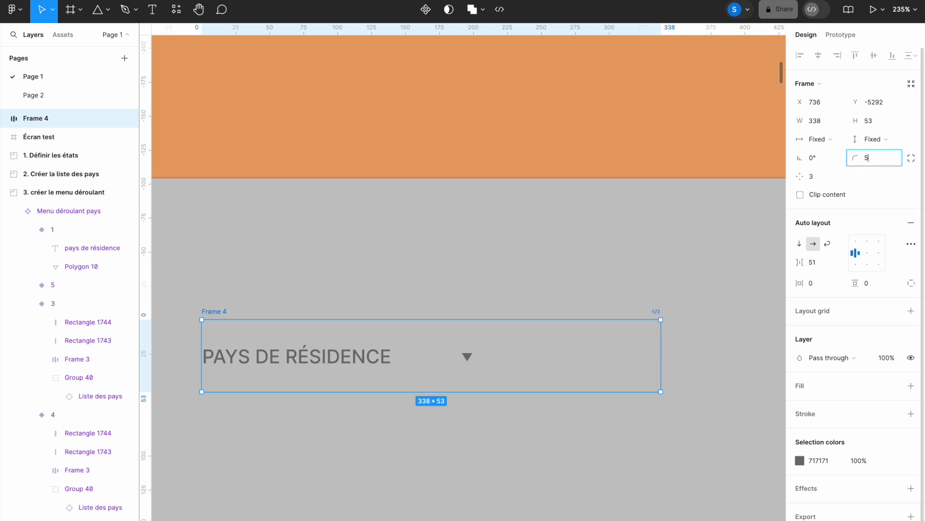
type("5")
key("Return")
Step: Add a light grey F8F8F8 fill to the trigger frame
left_click(910, 385)
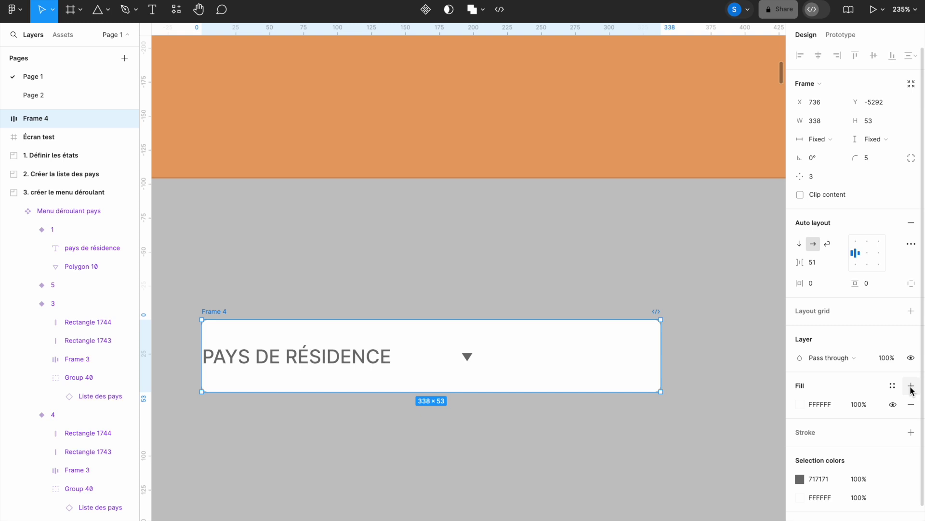
left_click(823, 403)
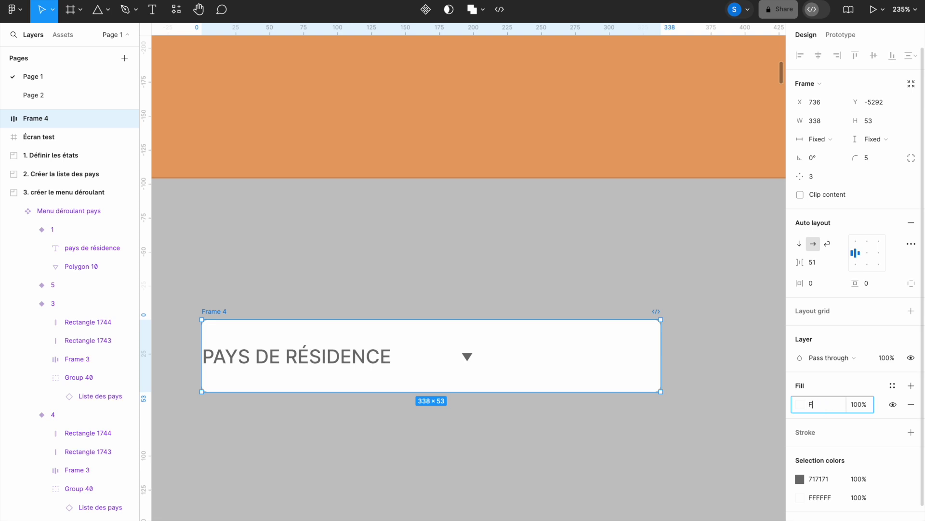
type("F8F8F8")
key("Return")
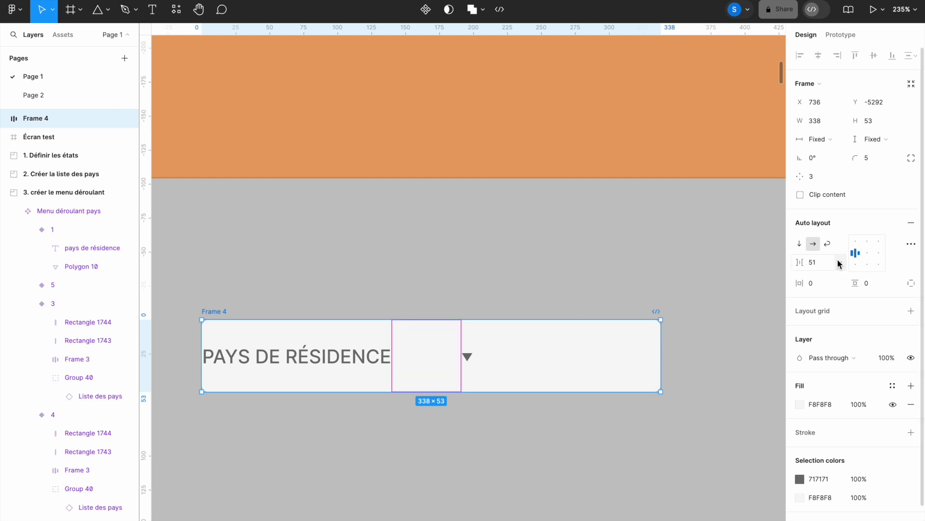
Step: Center the content, spread text and arrow to opposite ends, and set 15 px side padding
left_click(866, 253)
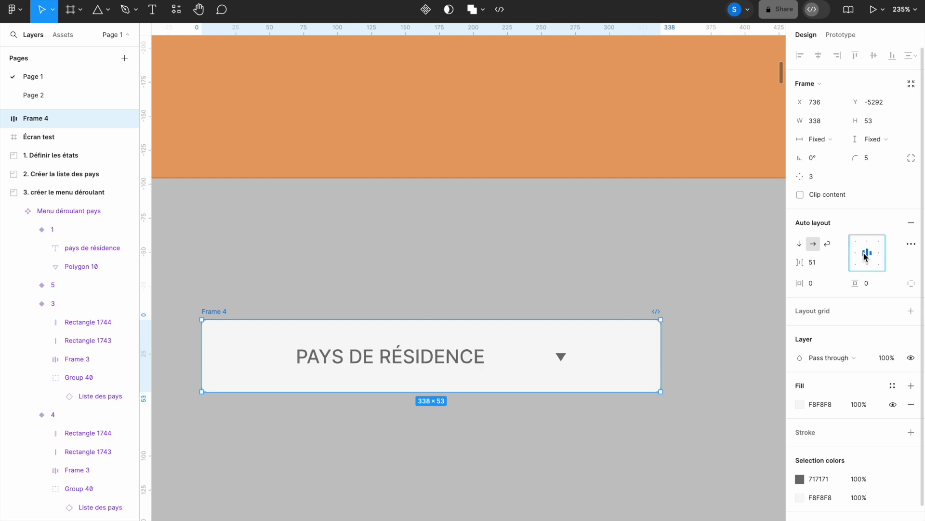
double_click(866, 254)
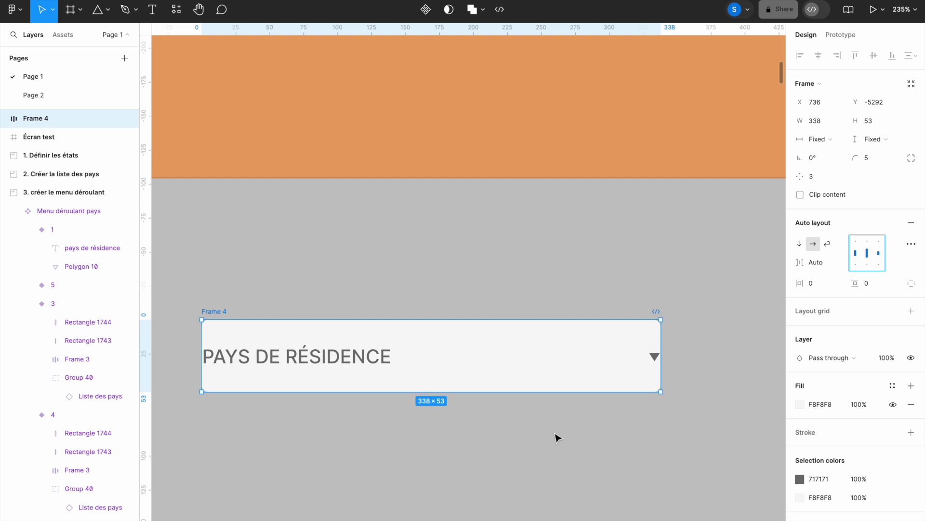
left_click(813, 284)
type("15")
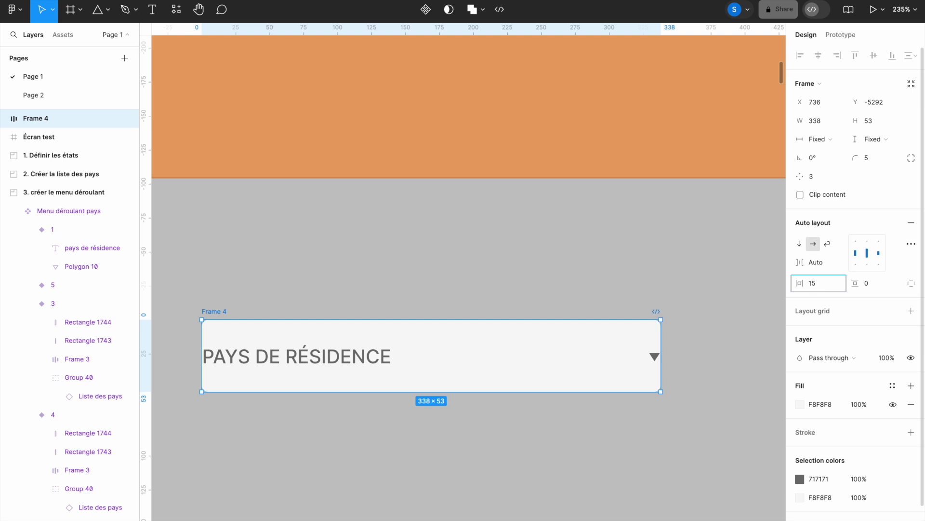
key("Return")
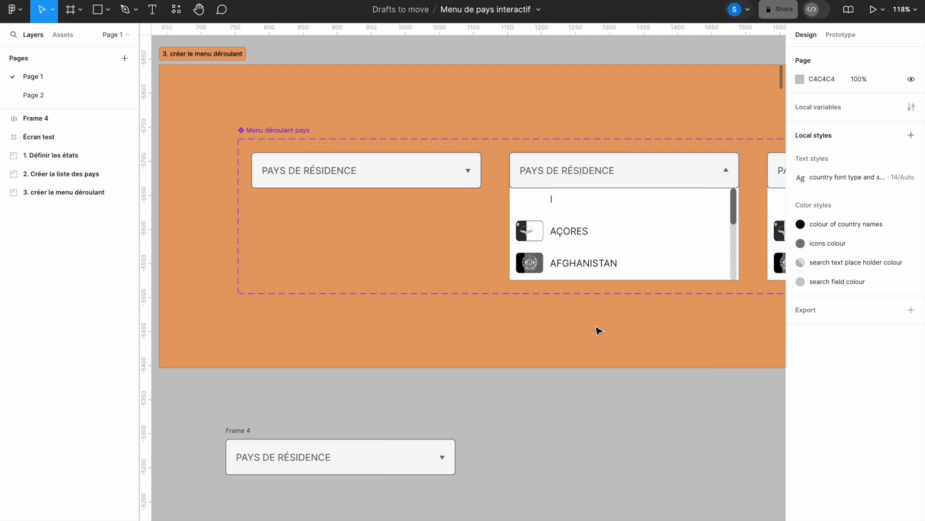
Step: Inspect the open dropdown variant's 9×53 scrollbar thumb and 9×135 track
left_click(650, 210)
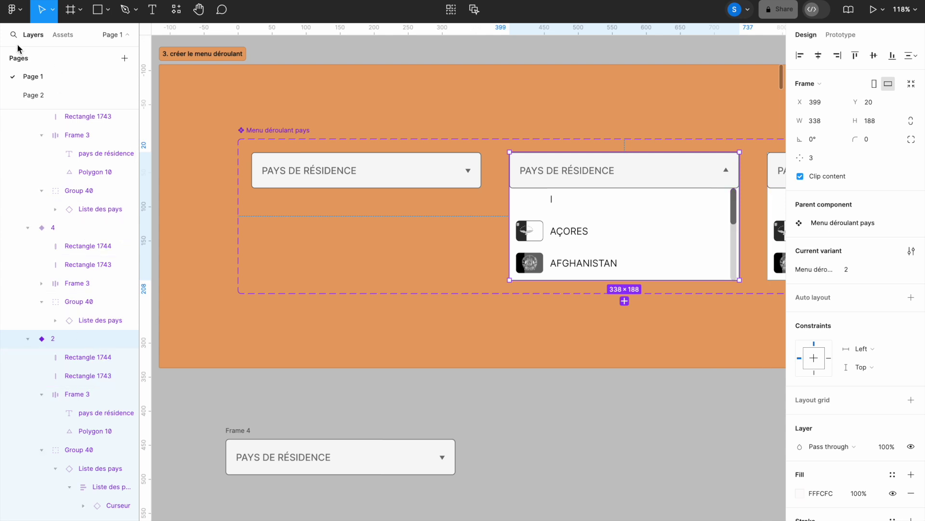
scroll(66, 234, "down", 5)
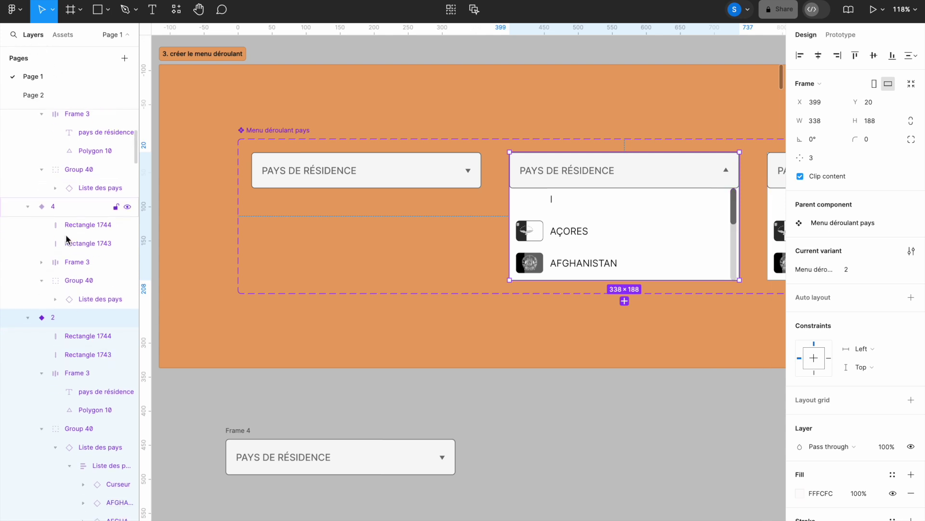
scroll(66, 237, "down", 4)
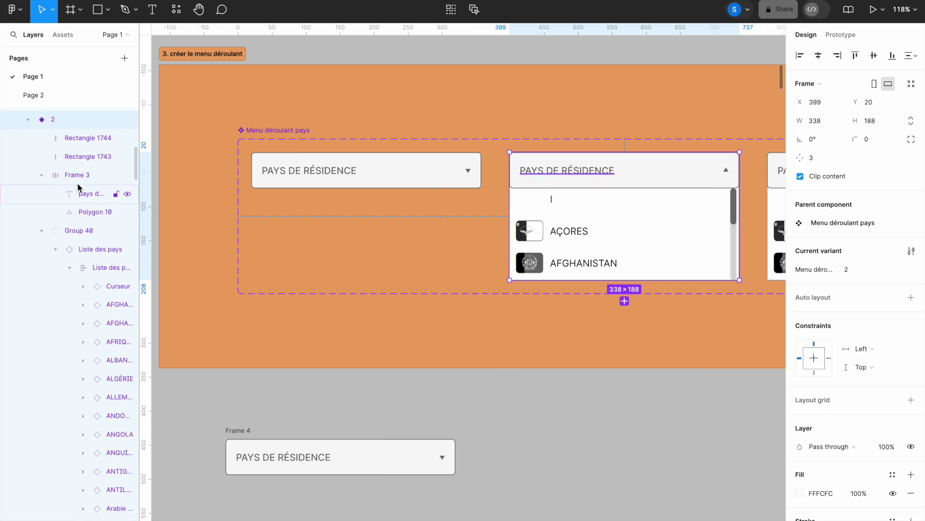
left_click(85, 138)
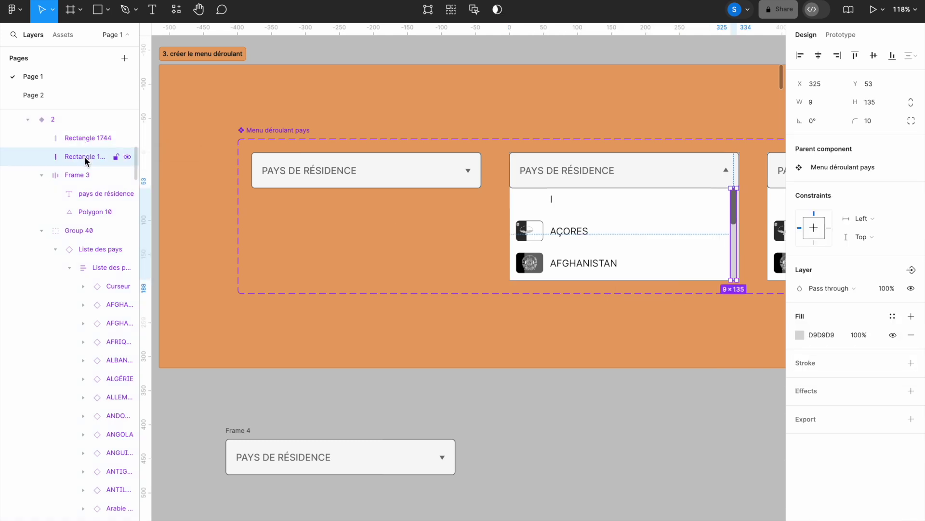
left_click(87, 144)
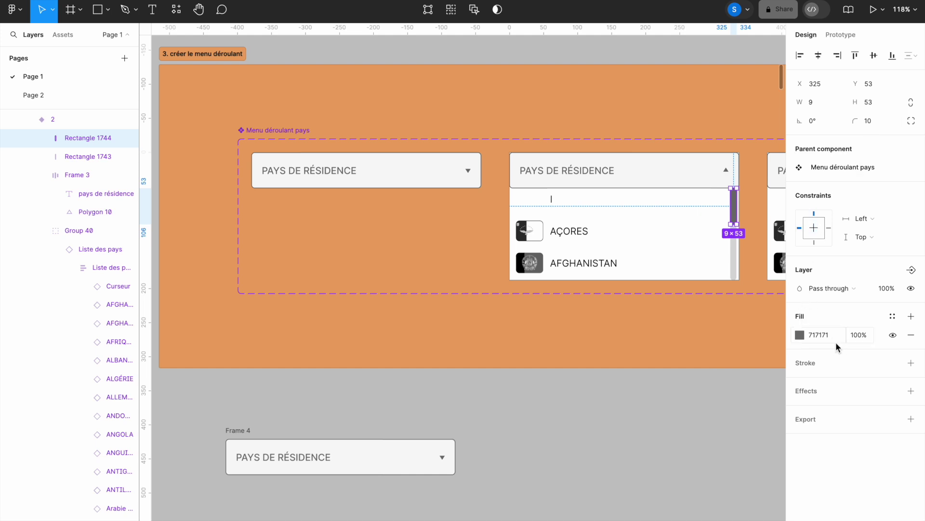
left_click(88, 158)
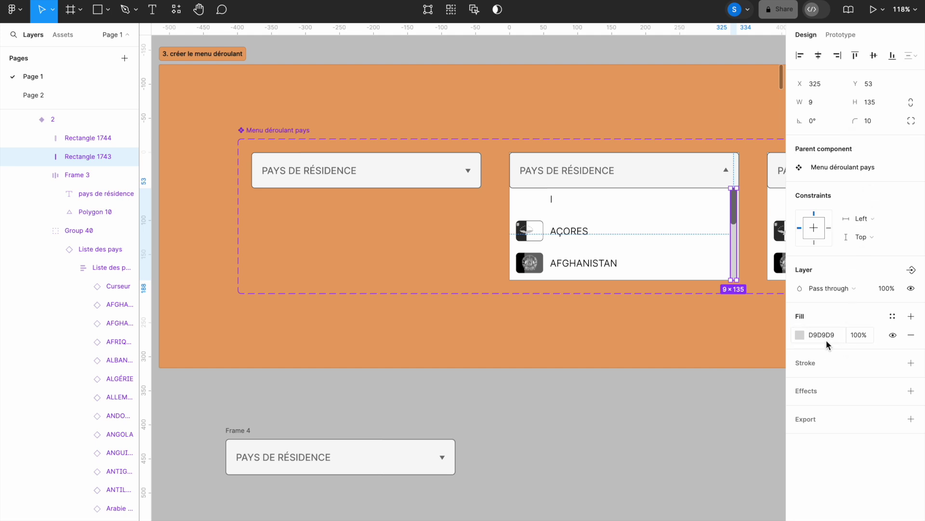
left_click(71, 176)
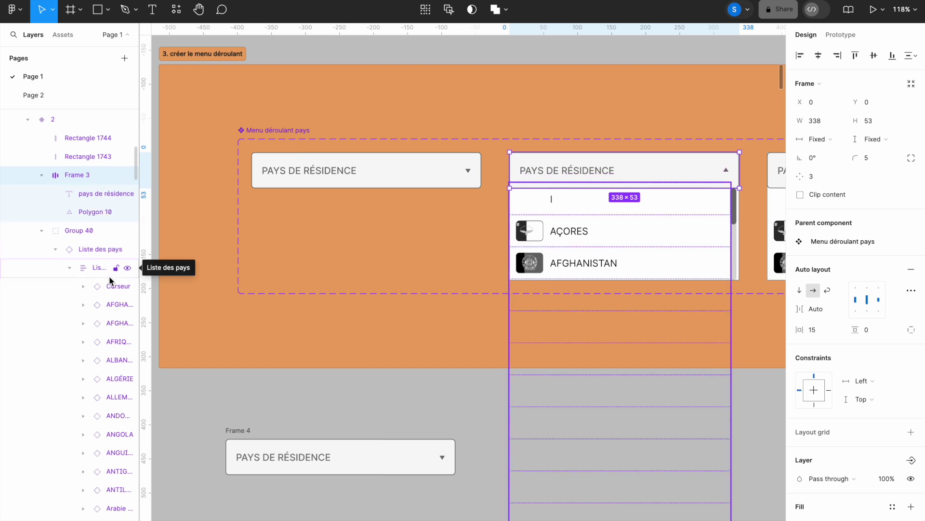
left_click_drag(114, 308, 100, 339)
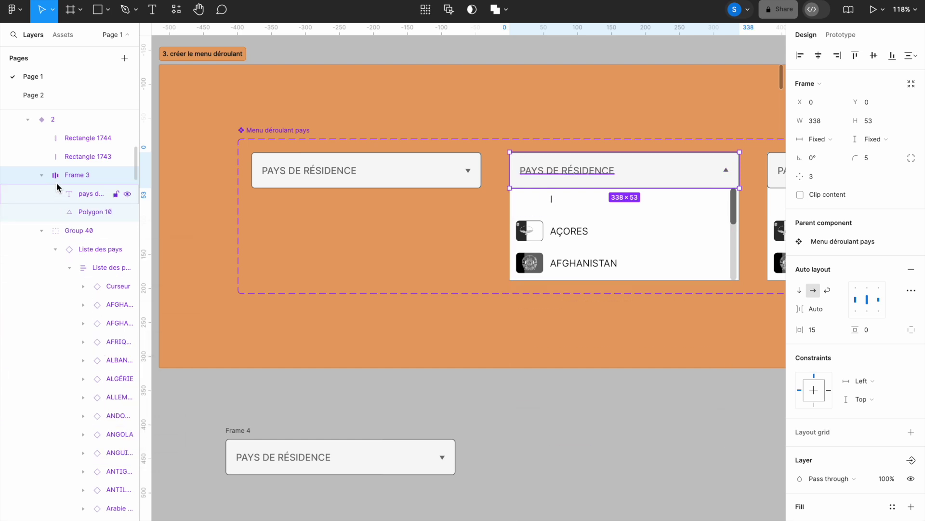
left_click(39, 120)
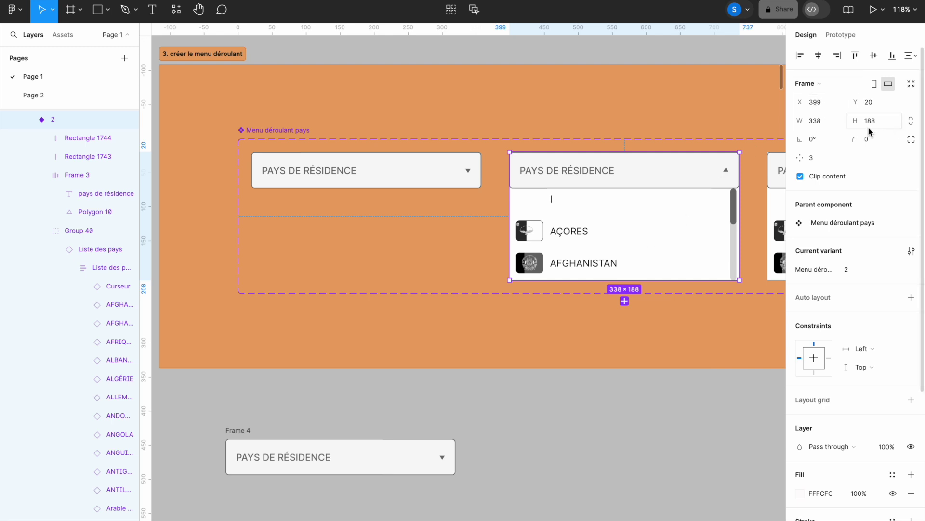
scroll(855, 314, "down", 5)
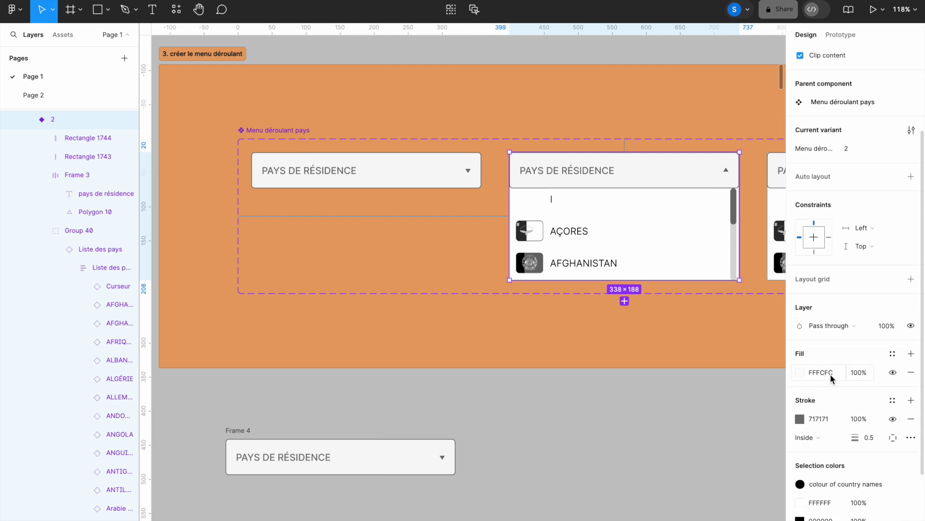
scroll(830, 374, "down", 2)
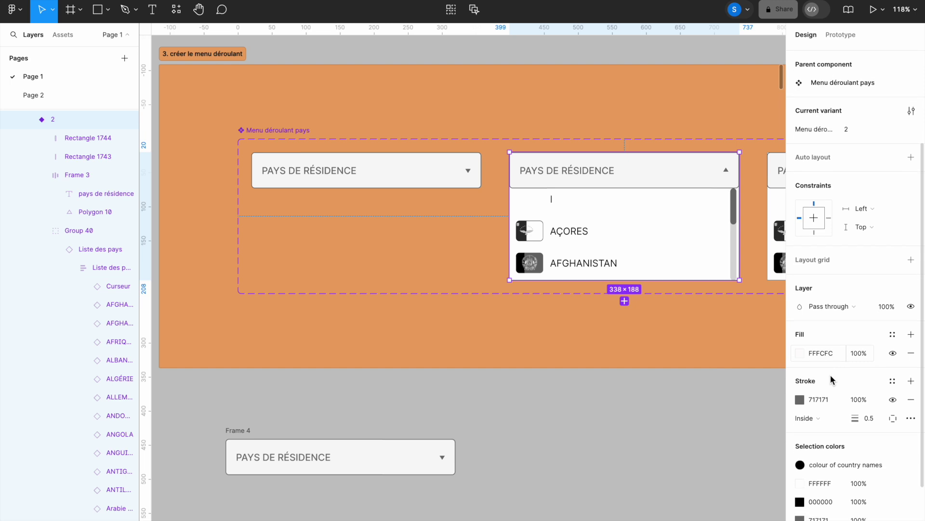
scroll(830, 375, "down", 1)
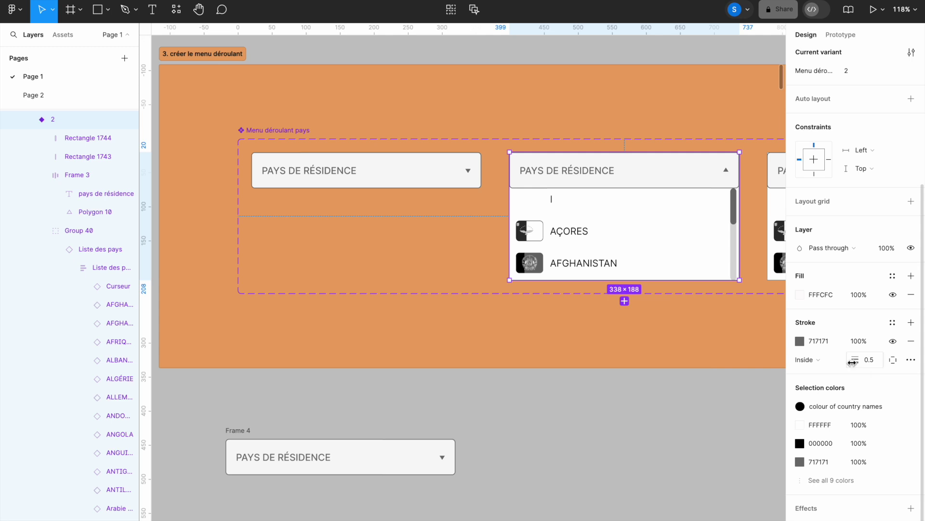
scroll(463, 351, "left", 2)
scroll(463, 351, "up", 1)
scroll(463, 351, "left", 4)
scroll(464, 351, "up", 2)
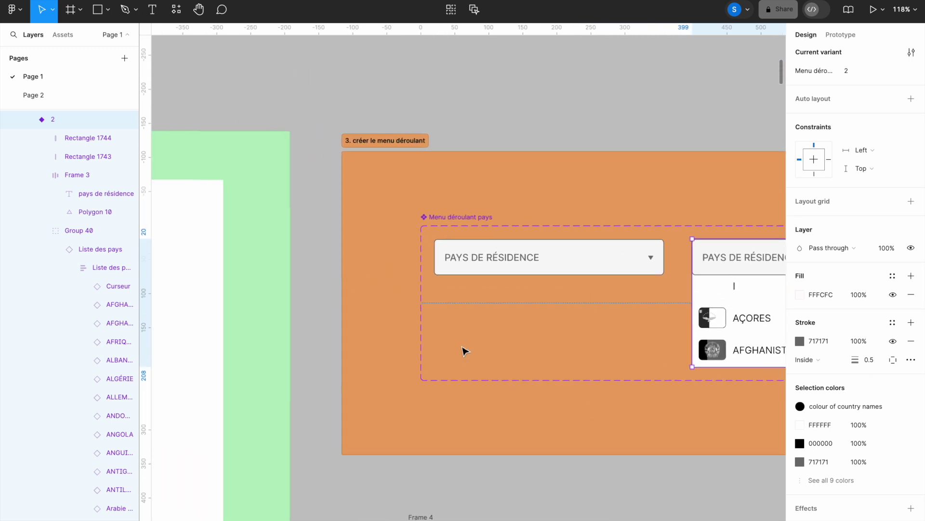
Step: Bring the Je complète le formulaire form into view and select the Écran test screen
left_click_drag(376, 219, 566, 428)
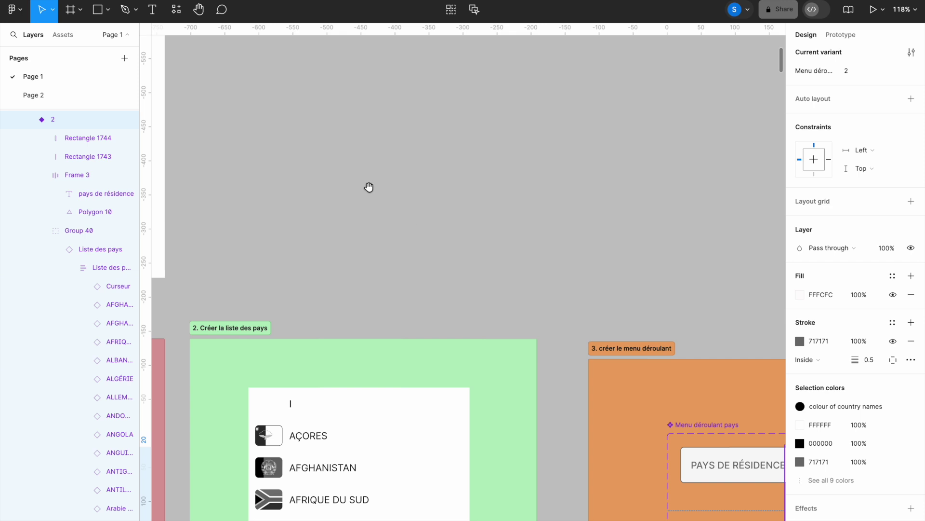
left_click_drag(367, 186, 581, 375)
mouse_move(424, 169)
left_mouse_down()
mouse_move(616, 358)
mouse_move(595, 355)
left_mouse_up()
key("shift+0")
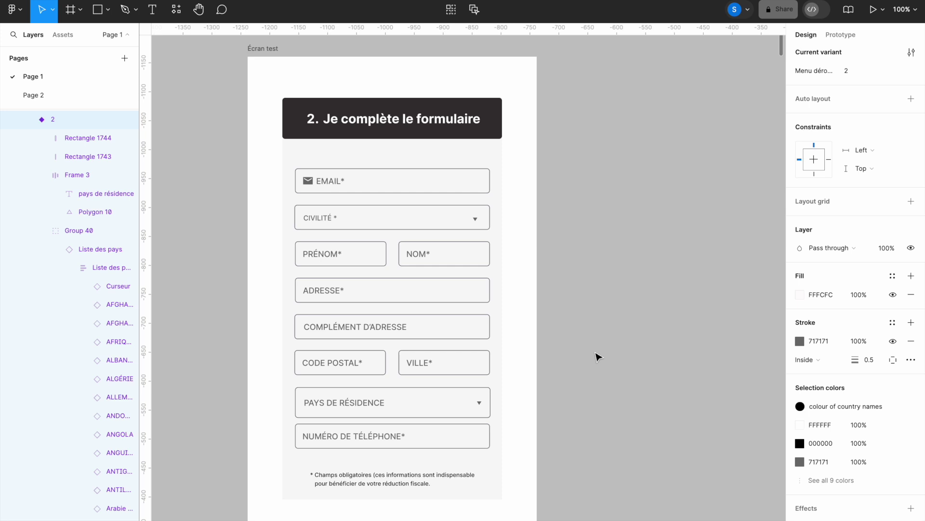
left_click(278, 49)
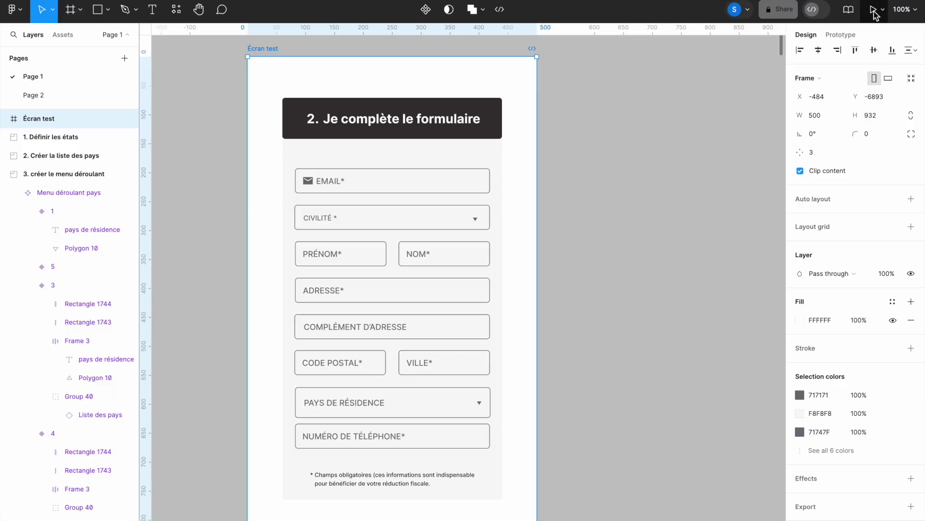
Step: Preview the form as a prototype, opening and closing the country dropdown
left_click(874, 10)
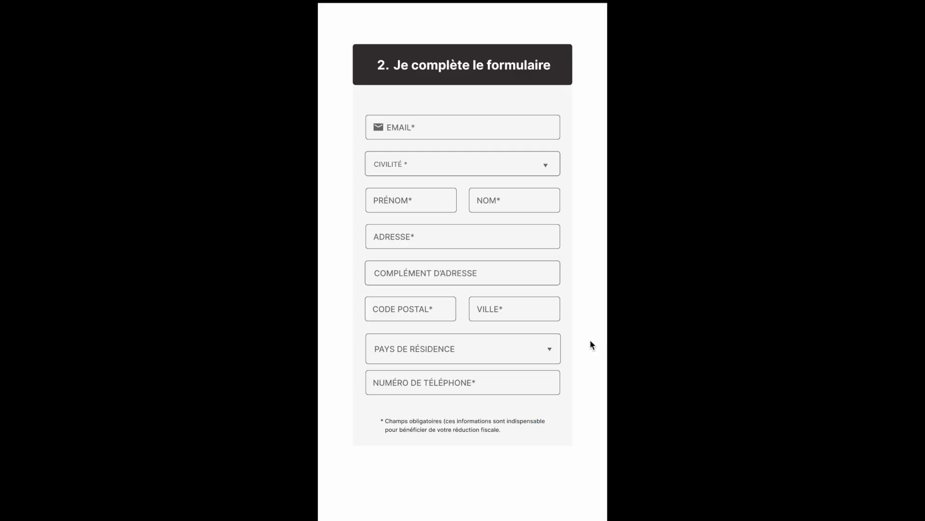
left_click(552, 353)
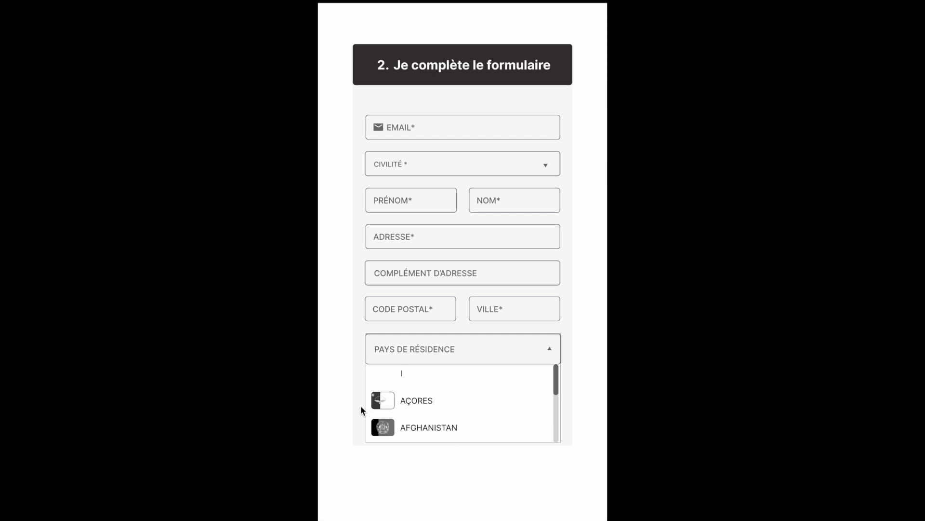
left_click(550, 349)
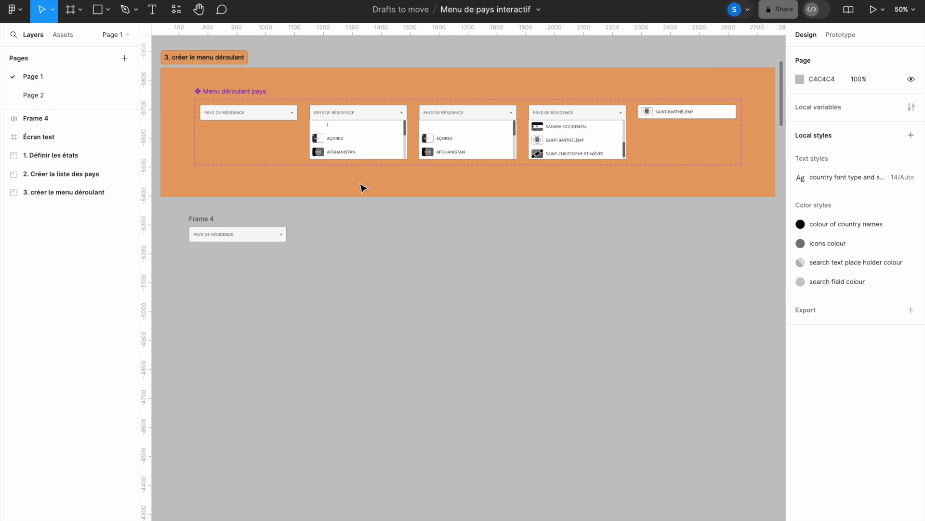
Step: Create a new 338 × 188 frame beside Frame 4
key("f")
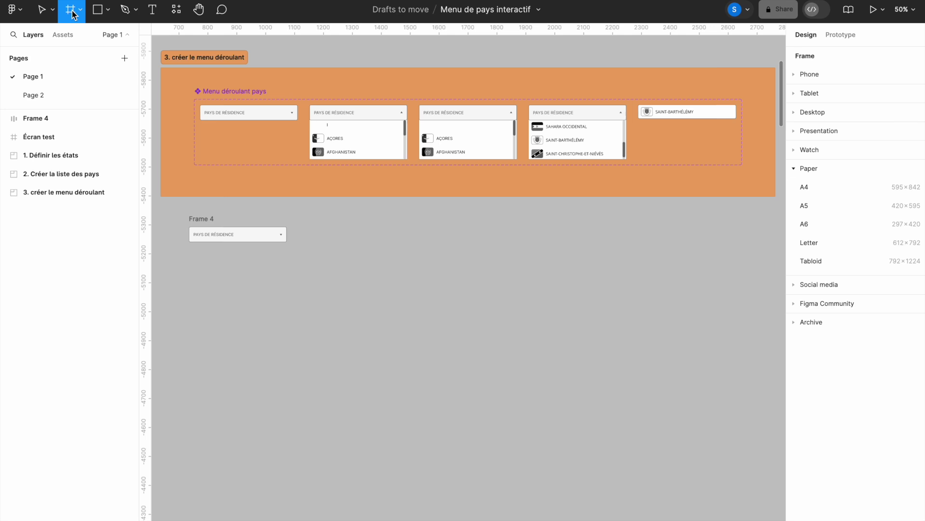
left_click(323, 241)
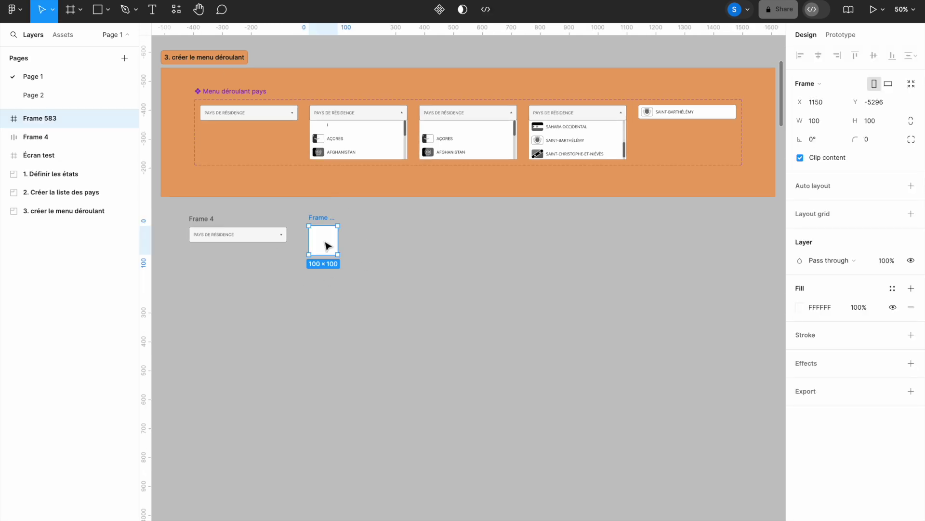
left_click(815, 125)
type("338")
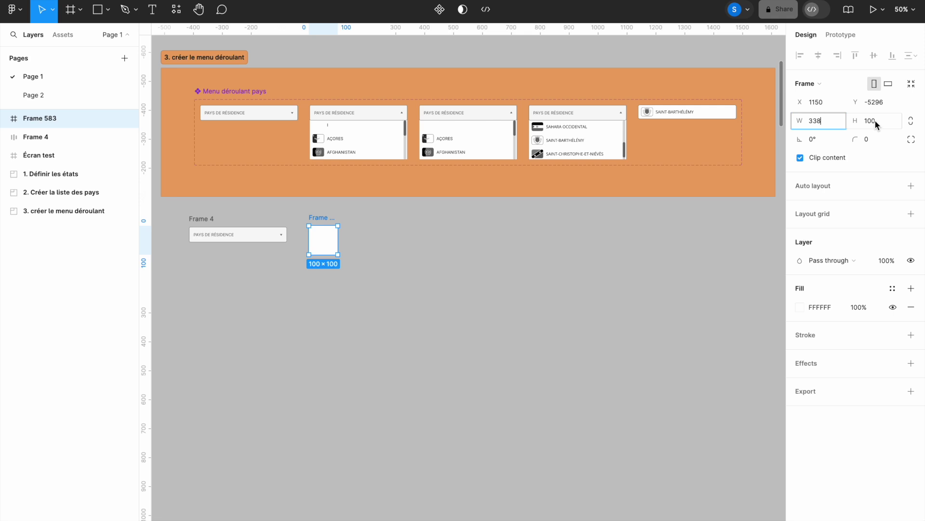
left_click(875, 121)
type("188")
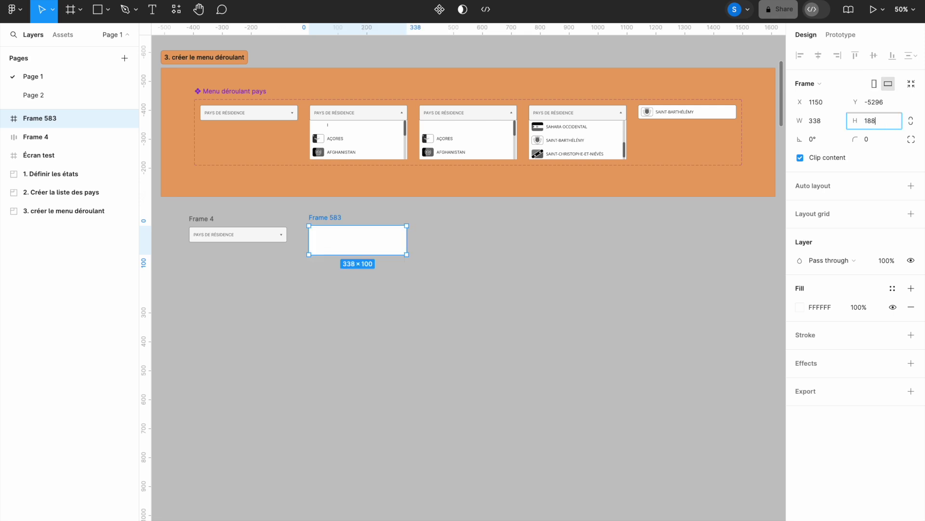
key("Return")
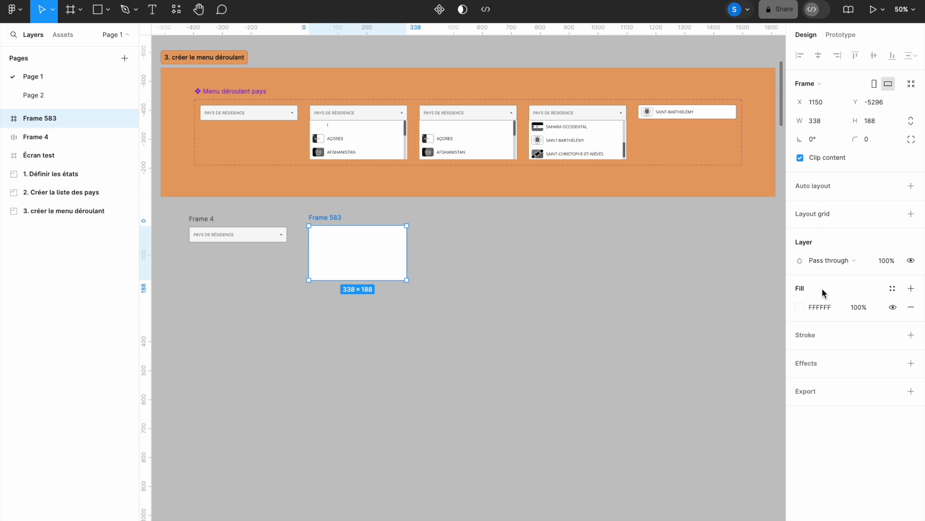
Step: Give Frame 583 a 1 px outside stroke in grey 717171
left_click(910, 335)
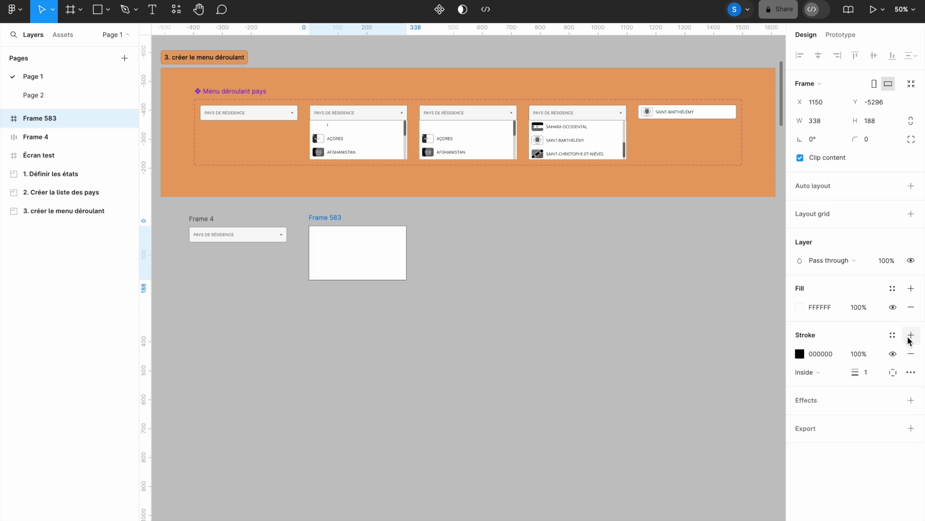
left_click(819, 375)
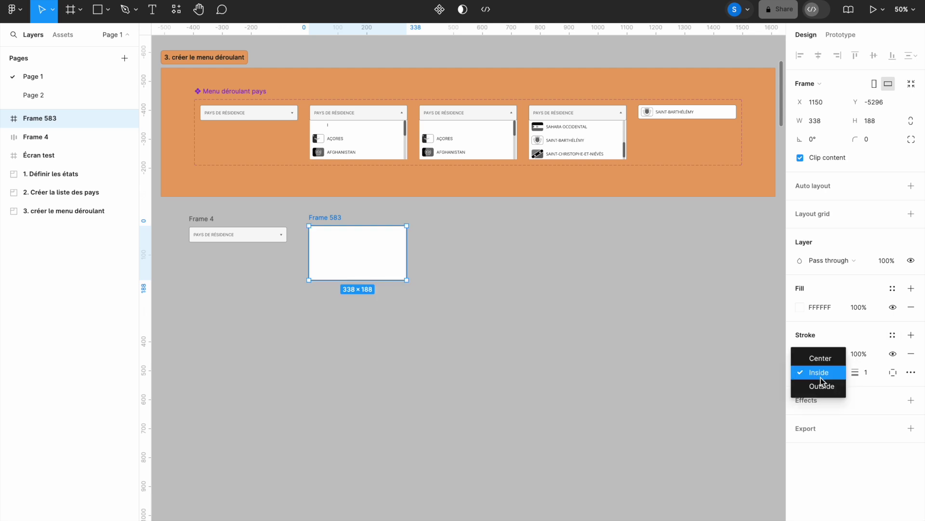
left_click(821, 384)
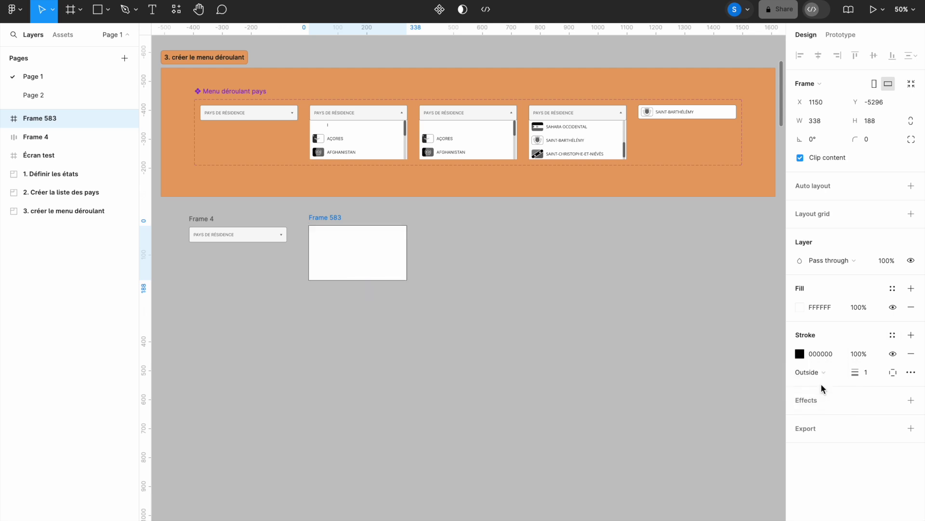
left_click(818, 354)
type("717171")
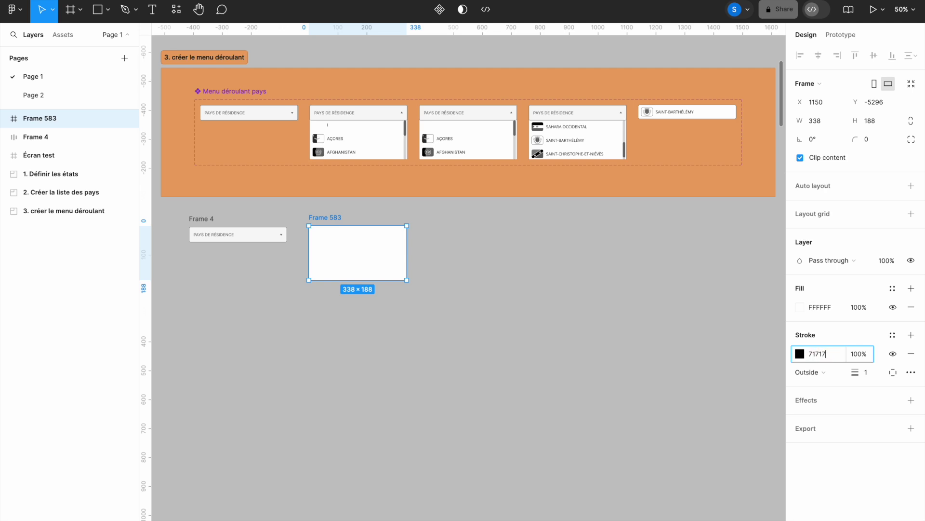
left_click(870, 375)
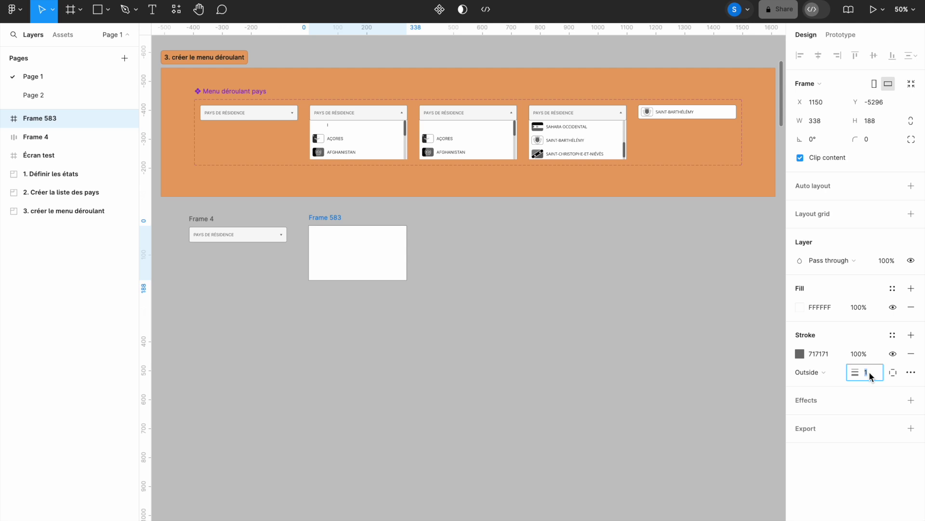
key("Return")
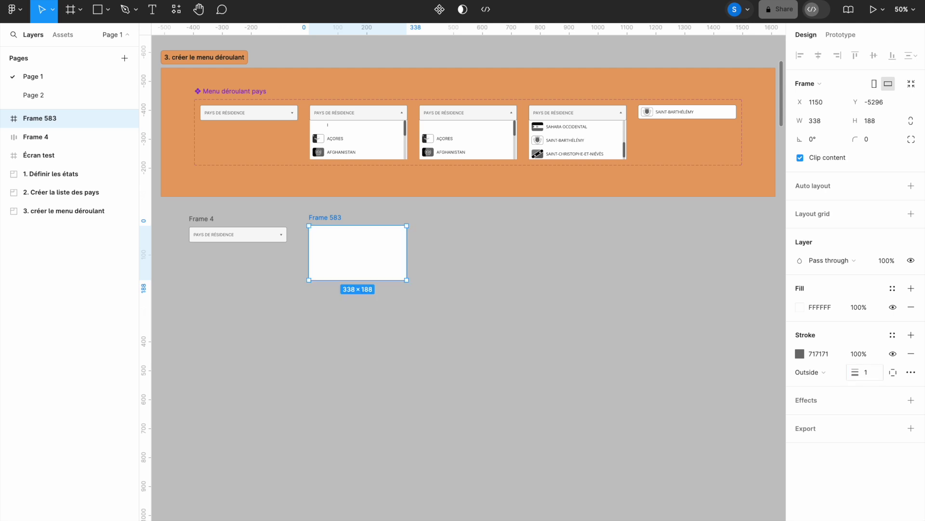
left_click(246, 238)
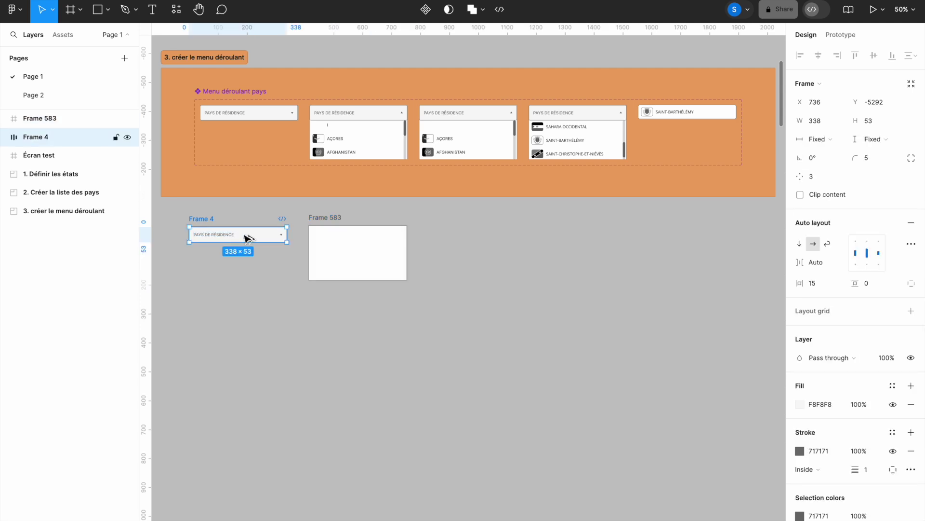
Step: Copy the Frame 4 trigger into Frame 583 and align it flush to the top edge
left_click_drag(246, 238, 368, 251)
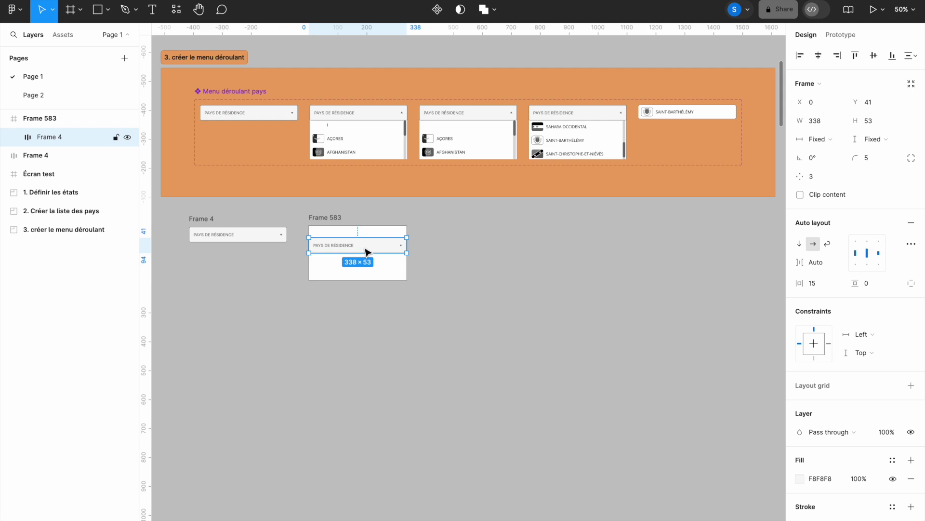
left_click(893, 57)
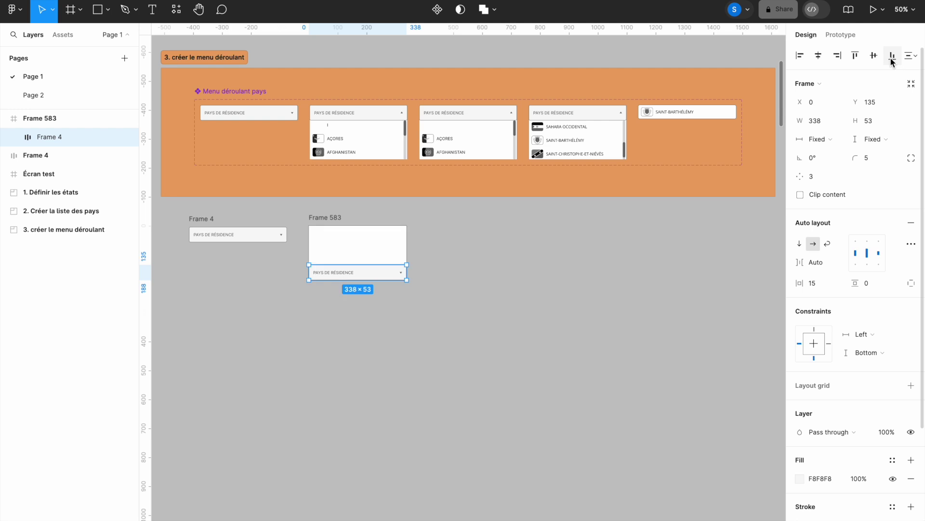
left_click(856, 56)
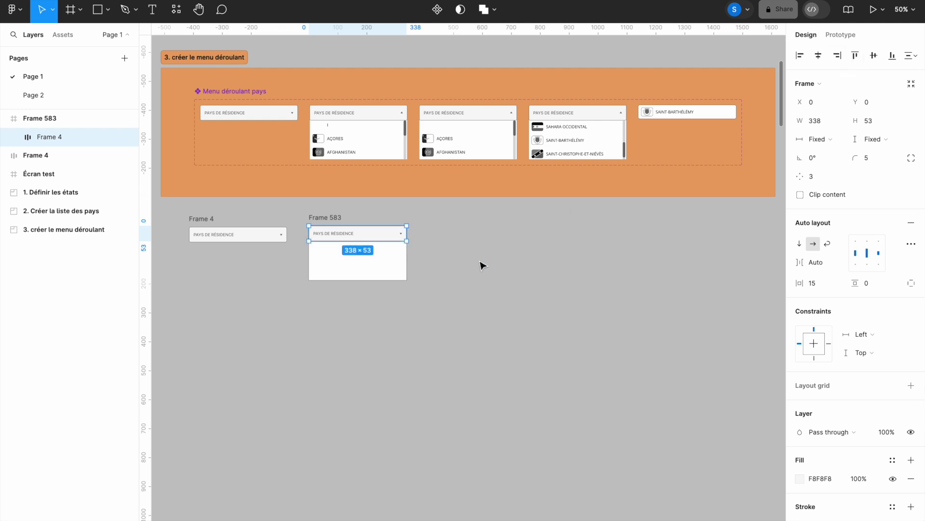
left_click(372, 324)
left_click_drag(337, 318, 502, 317)
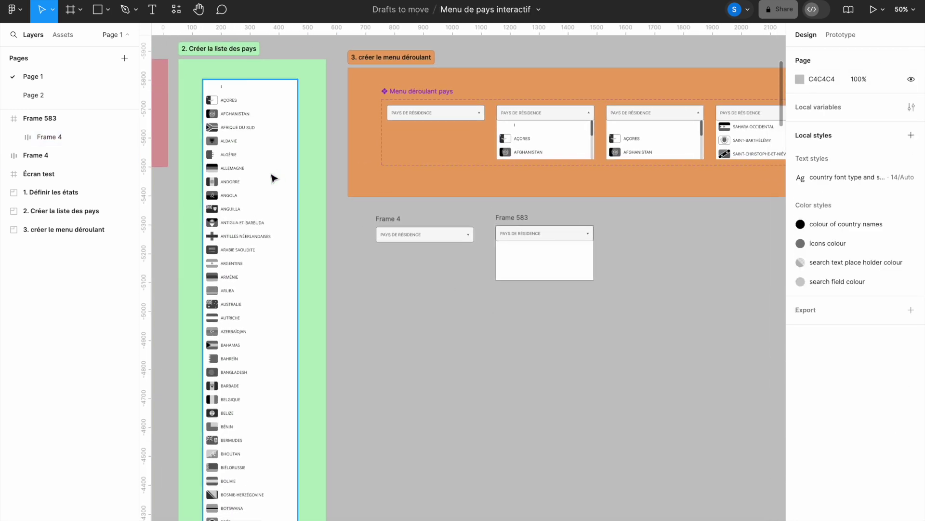
Step: Copy the country list Group 40 into Frame 583 and send it behind the trigger
left_click(272, 178)
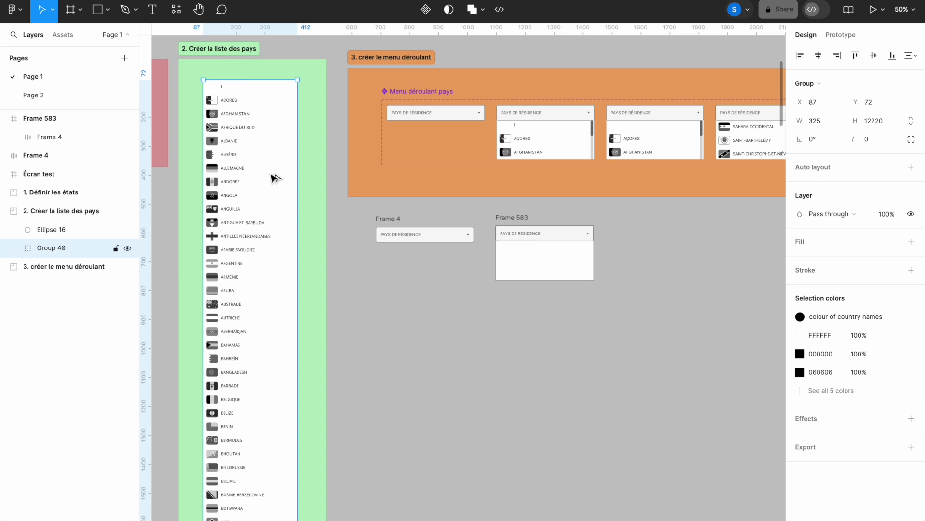
left_click_drag(274, 179, 569, 245)
left_click_drag(567, 245, 567, 244)
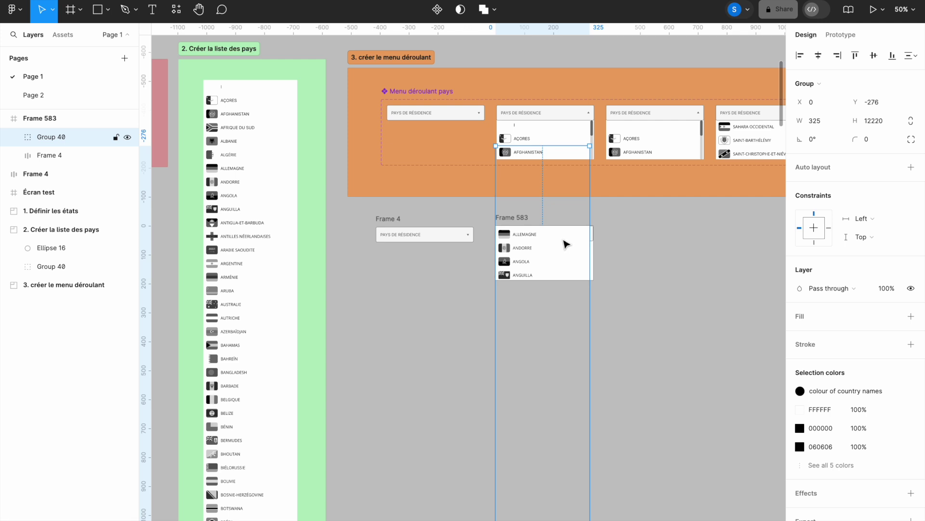
right_click(546, 254)
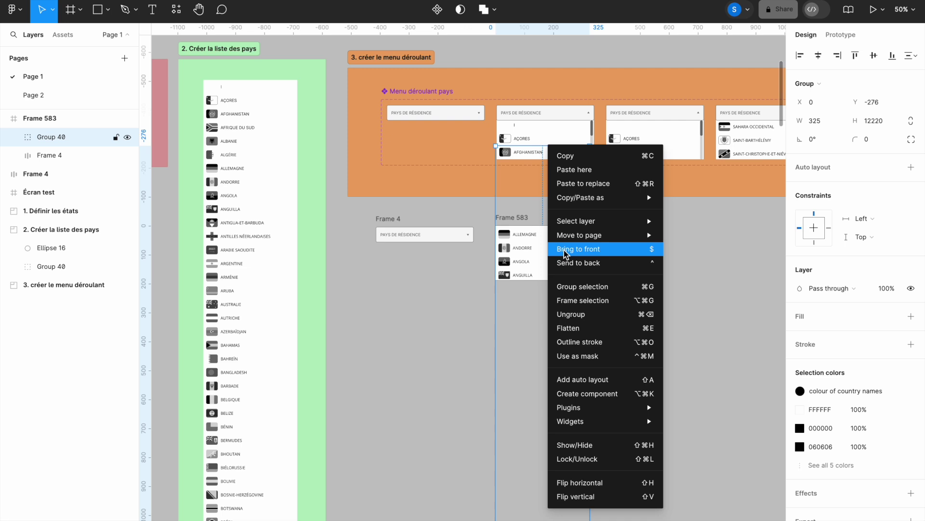
left_click(566, 250)
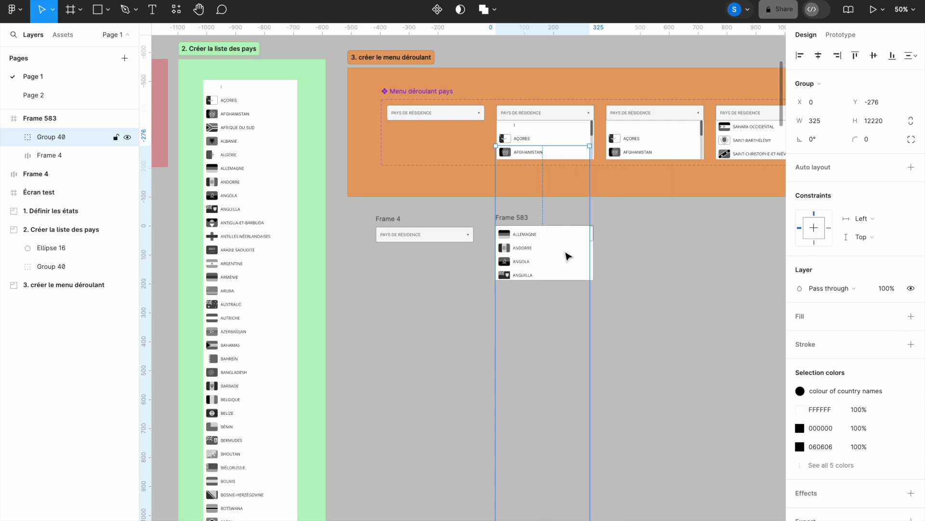
right_click(567, 256)
left_click(596, 262)
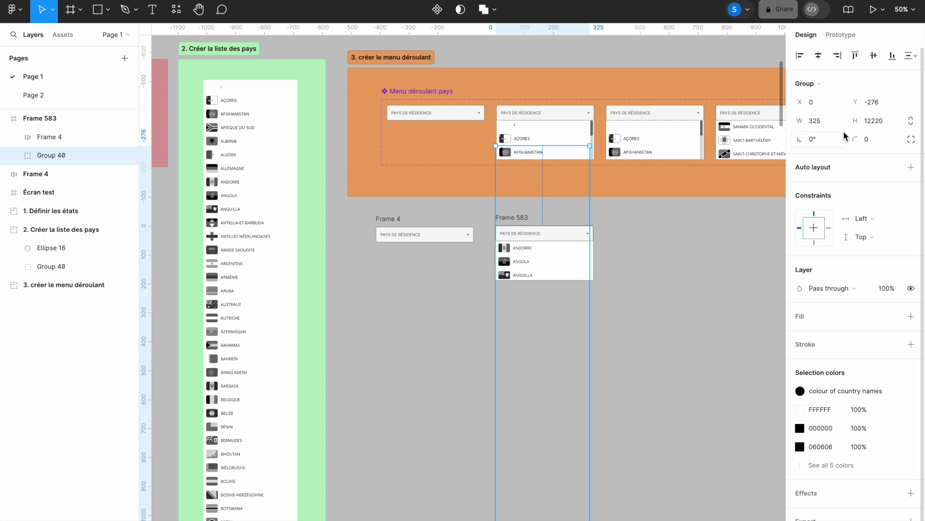
Step: Position the country list copy at Y 46, just below the trigger
left_click(871, 101)
type("0")
key("Return")
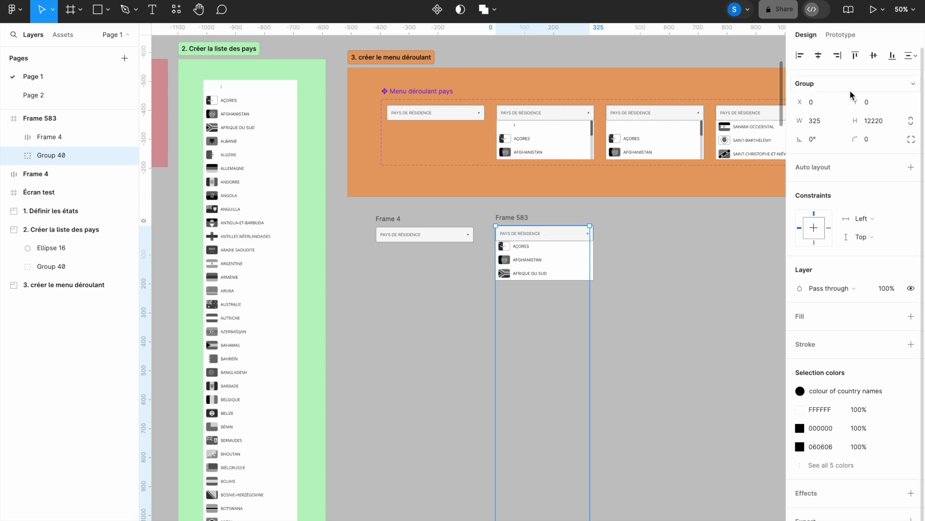
left_click_drag(859, 104, 876, 106)
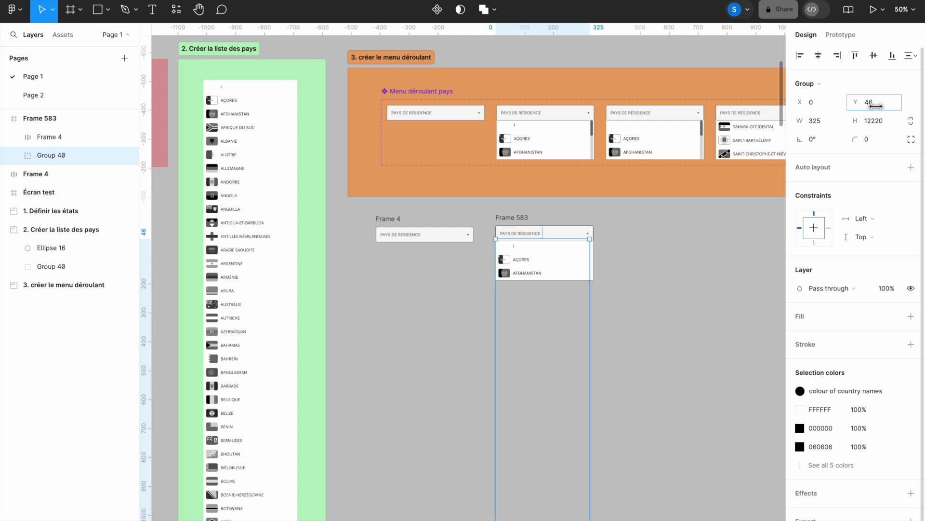
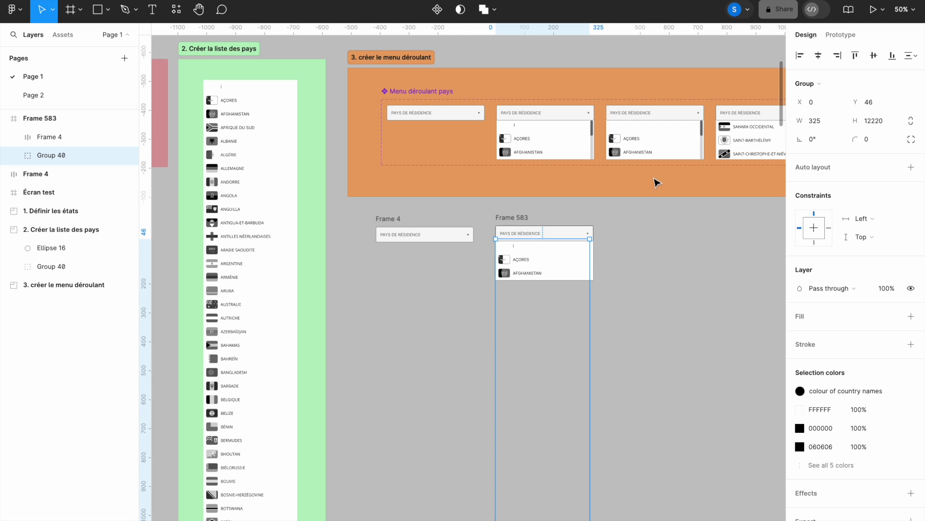
Step: Zoom in on Frame 4 and Frame 583 so the open dropdown fills the view
left_click(638, 209)
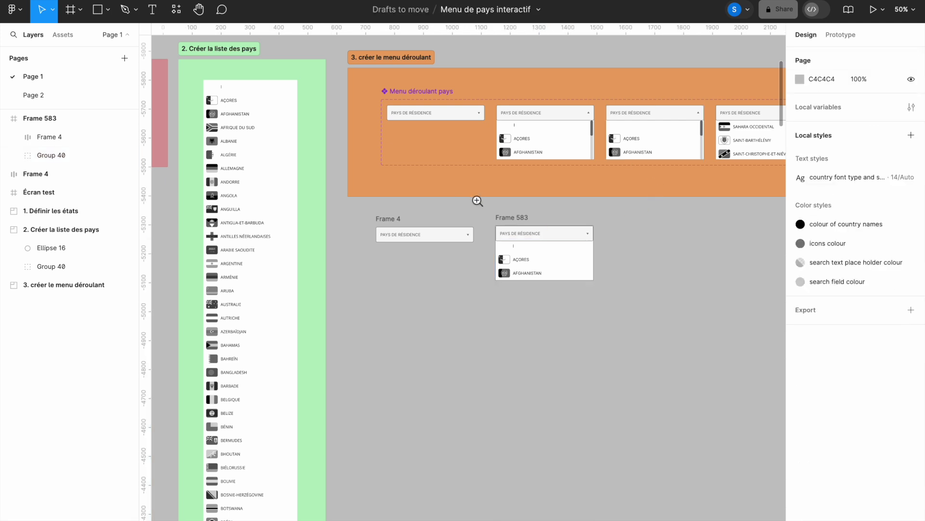
key("z")
left_click_drag(358, 187, 679, 330)
left_click_drag(665, 279, 510, 310)
left_click(99, 10)
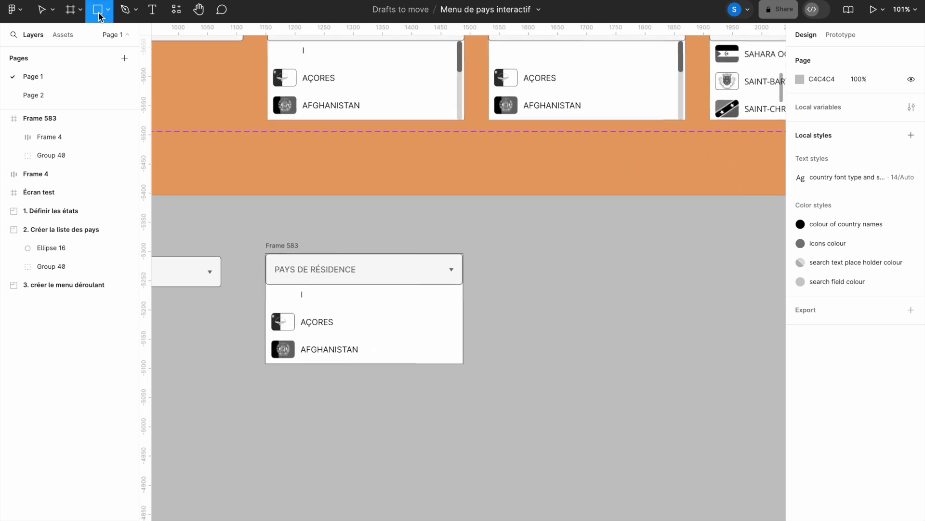
Step: Draw a 9×135 rectangle beside Frame 583 with corner radius 10 as the scrollbar track
left_click(514, 270)
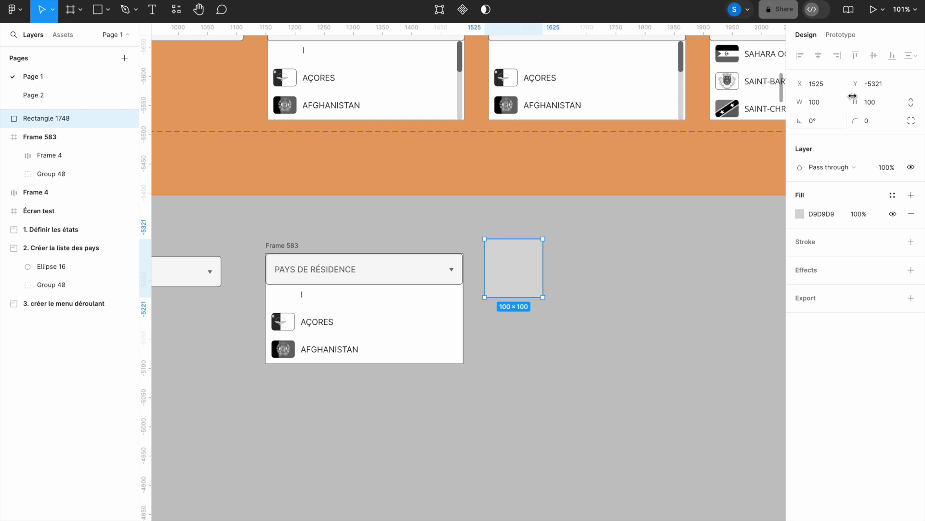
type("9")
left_click(872, 103)
type("13")
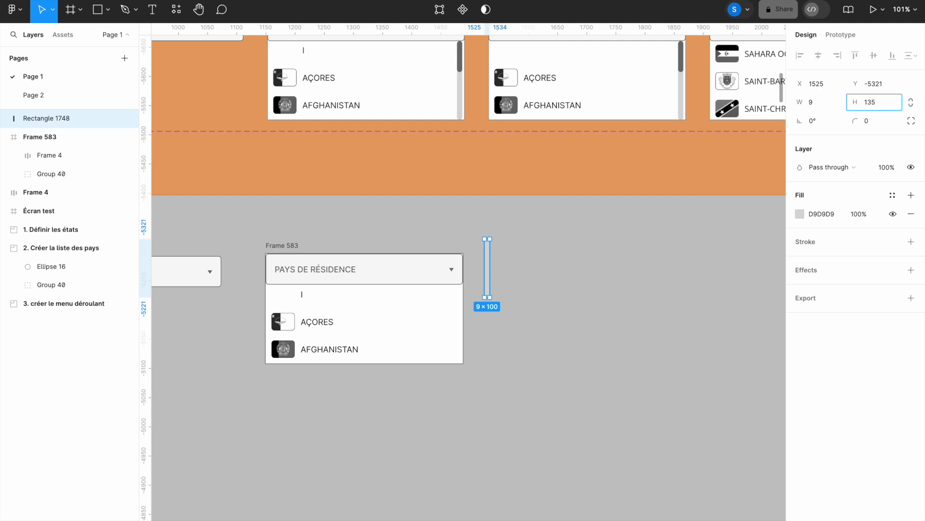
type("5")
key("Return")
left_click(576, 318)
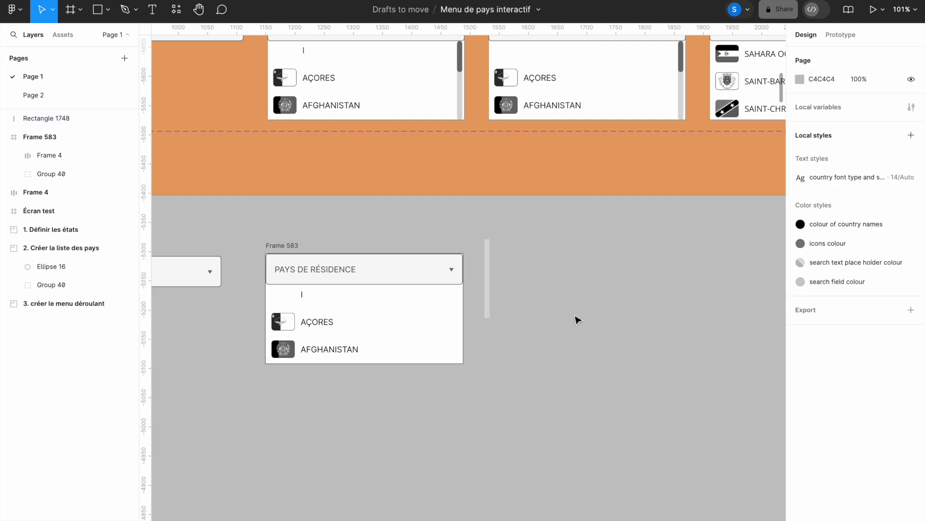
left_click(489, 283)
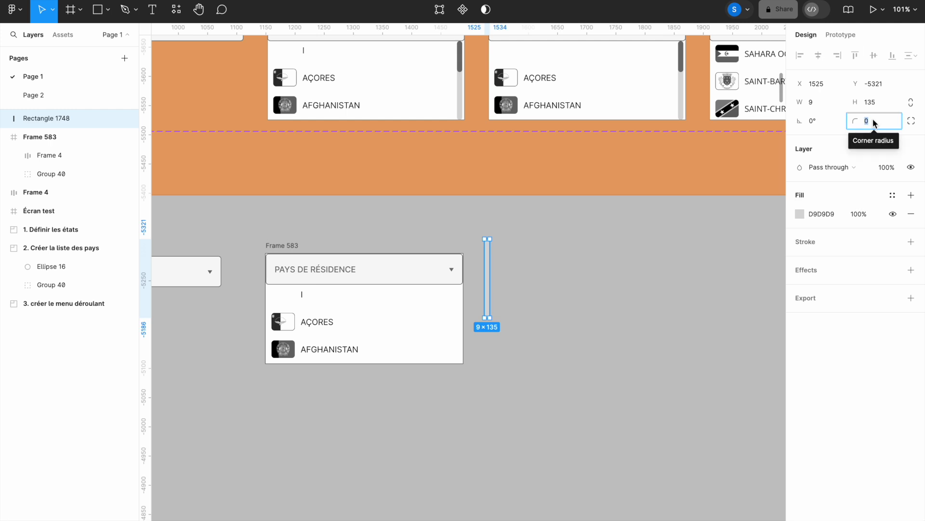
type("10")
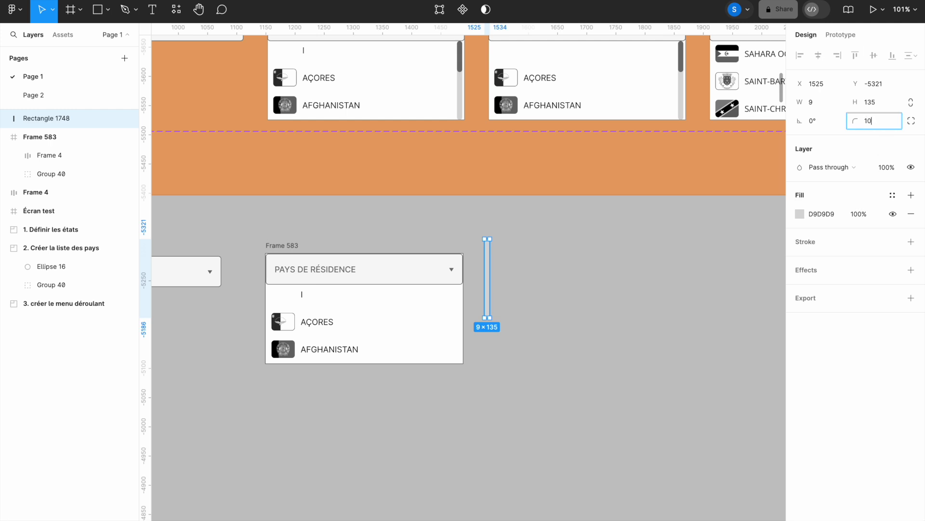
key("Return")
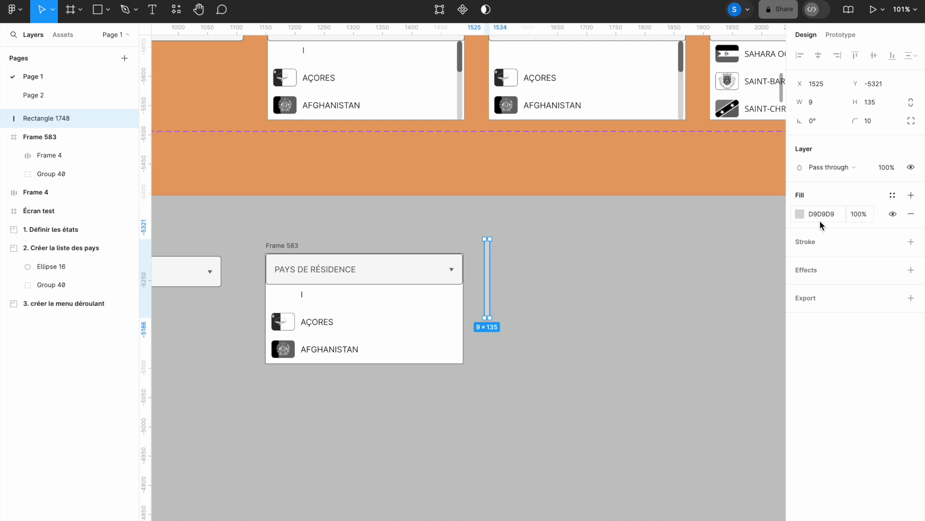
Step: Duplicate the track as a 53-tall thumb with a 717171 dark grey fill
key("ctrl+d")
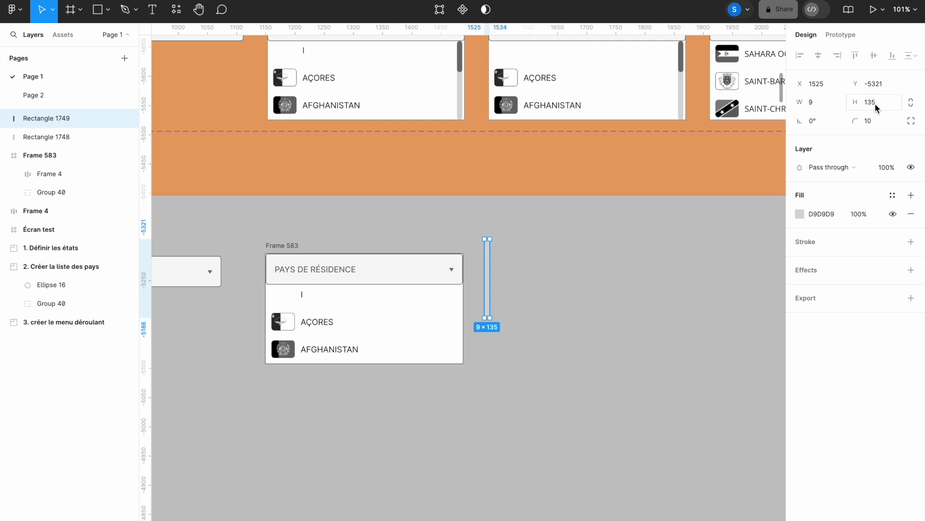
type("53")
key("Return")
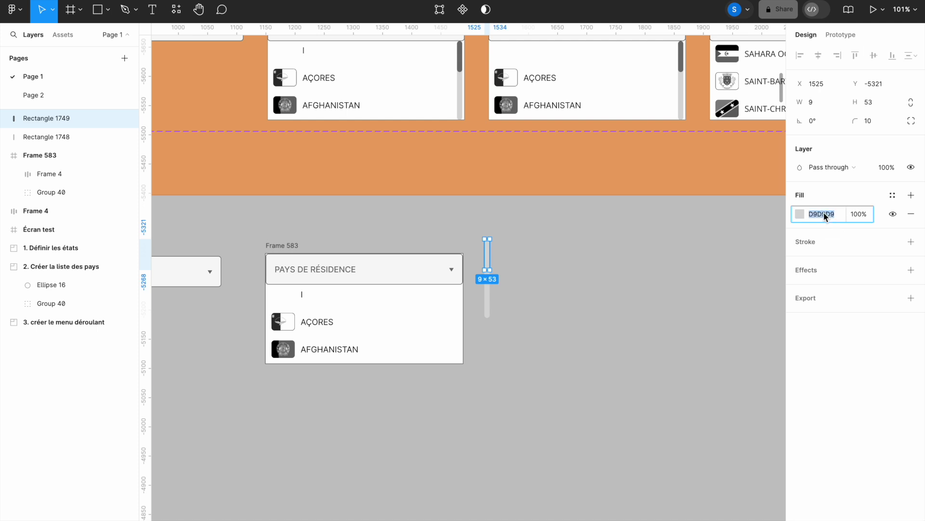
type("717171")
key("Return")
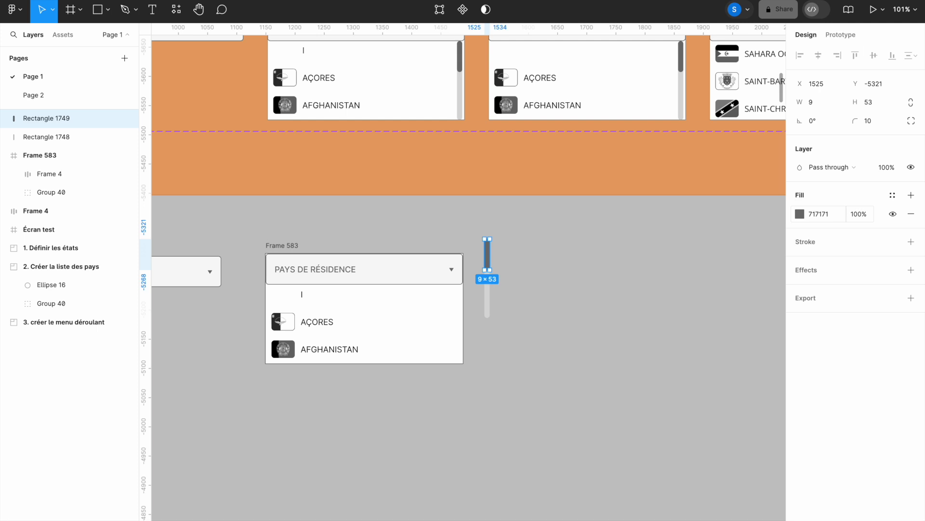
Step: Move both bars into Frame 583, flush against the country list's right edge
left_click_drag(471, 226, 549, 372)
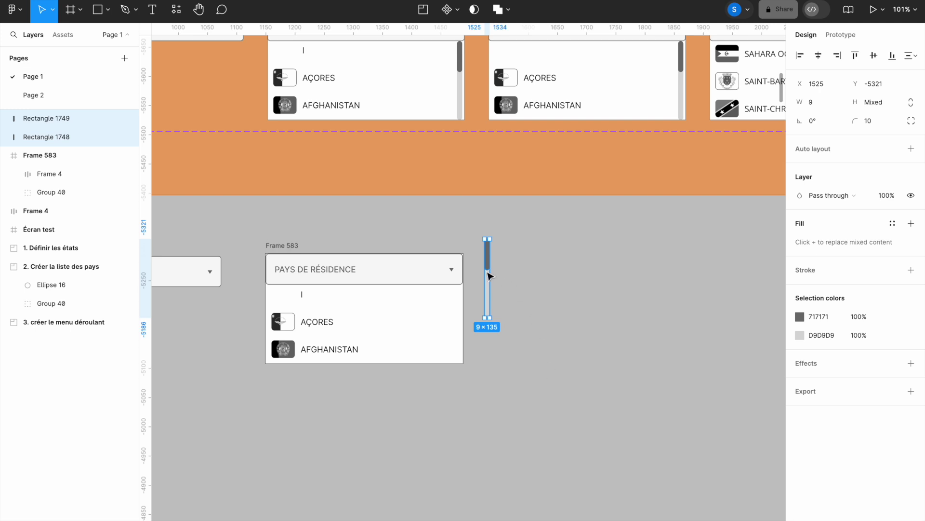
left_click_drag(490, 272, 458, 318)
key("z")
left_click_drag(395, 246, 530, 409)
left_click_drag(363, 103, 601, 347)
key("Up")
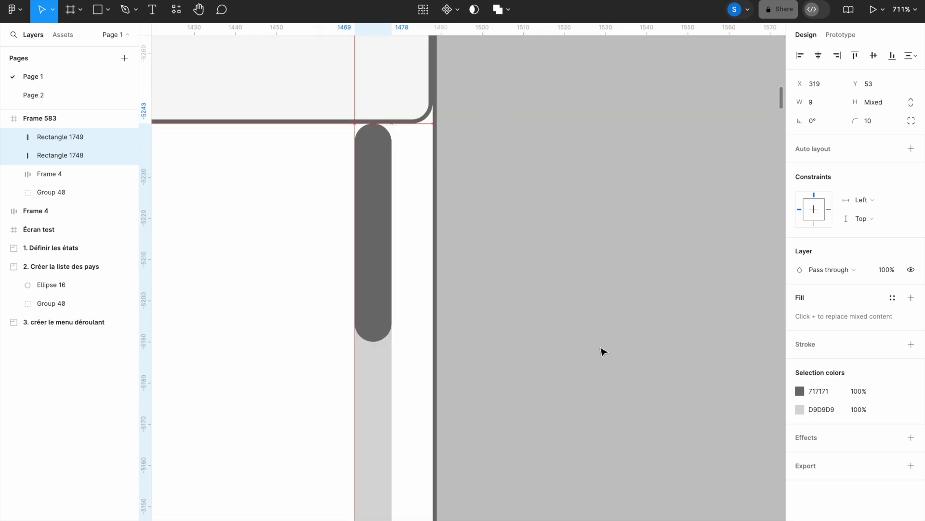
key("Right")
key("Right")
key("Right")
key("Right")
key("Right")
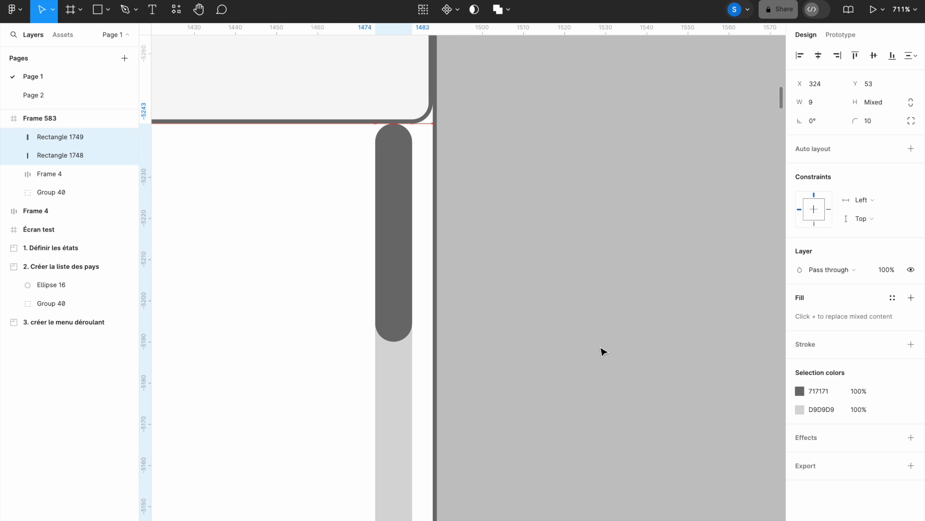
key("shift+0")
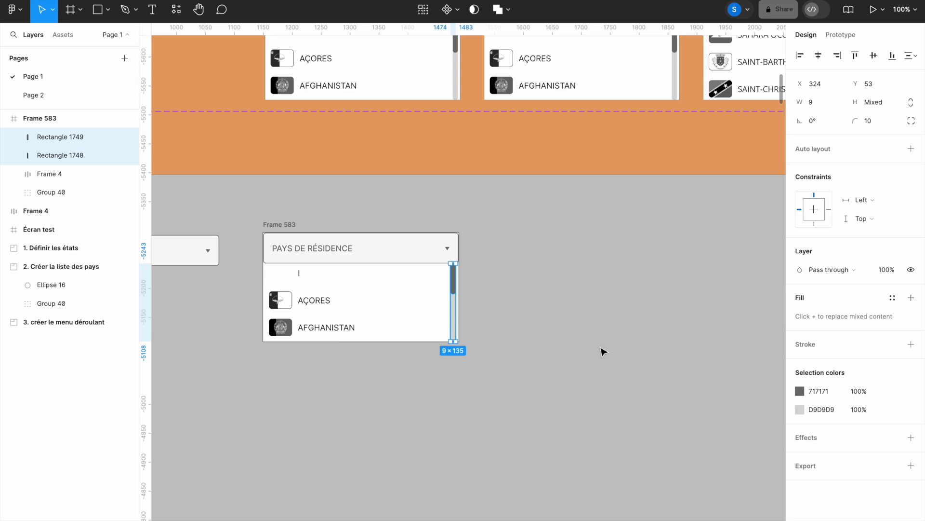
Step: Rename Frame 4 to '1' and Frame 583 to '2'
left_click(551, 318)
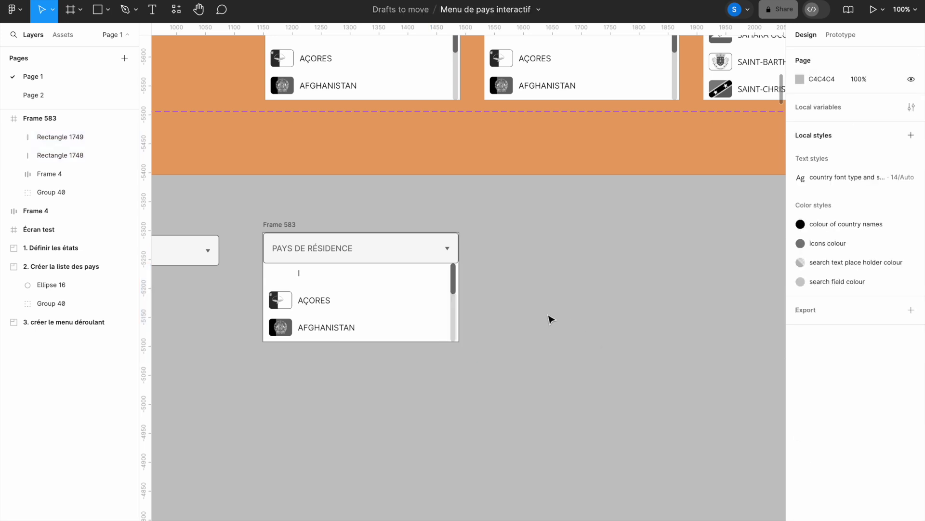
left_click_drag(352, 209, 515, 224)
left_click(275, 259)
double_click(204, 241)
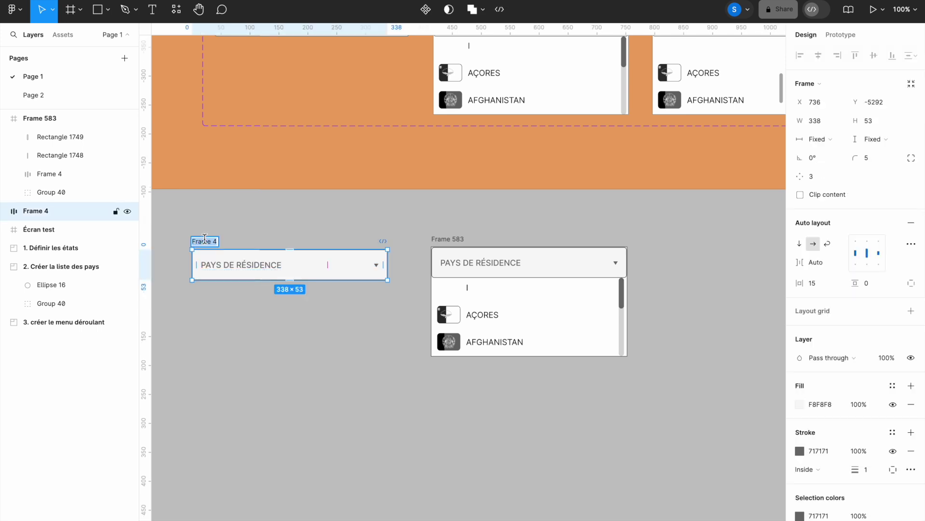
type("1")
left_click(442, 239)
double_click(442, 238)
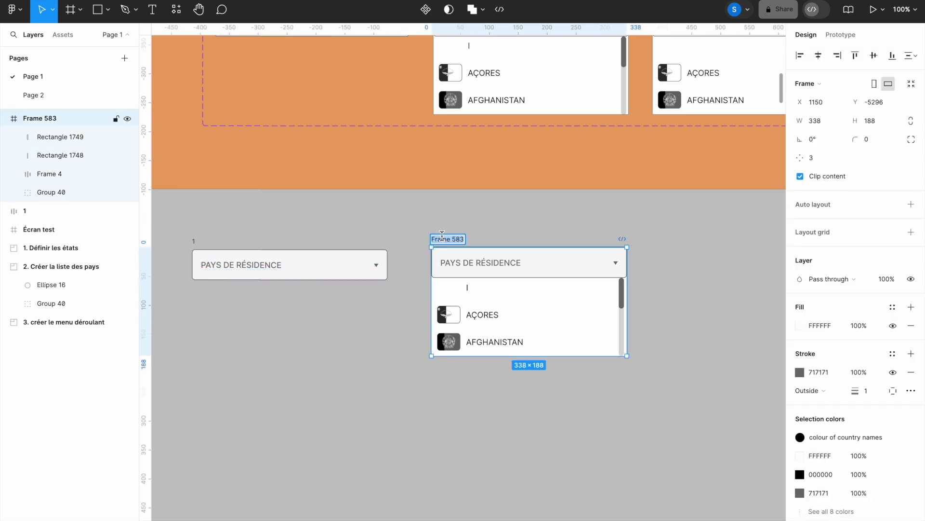
type("2")
key("Return")
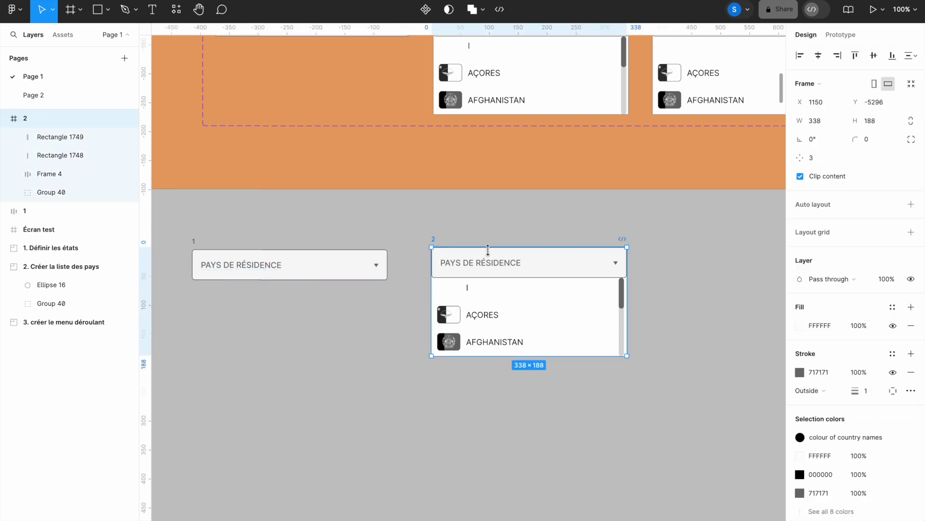
Step: Duplicate frame 2 to its right as frame 4 and hide its text cursor
left_click_drag(545, 236, 372, 276)
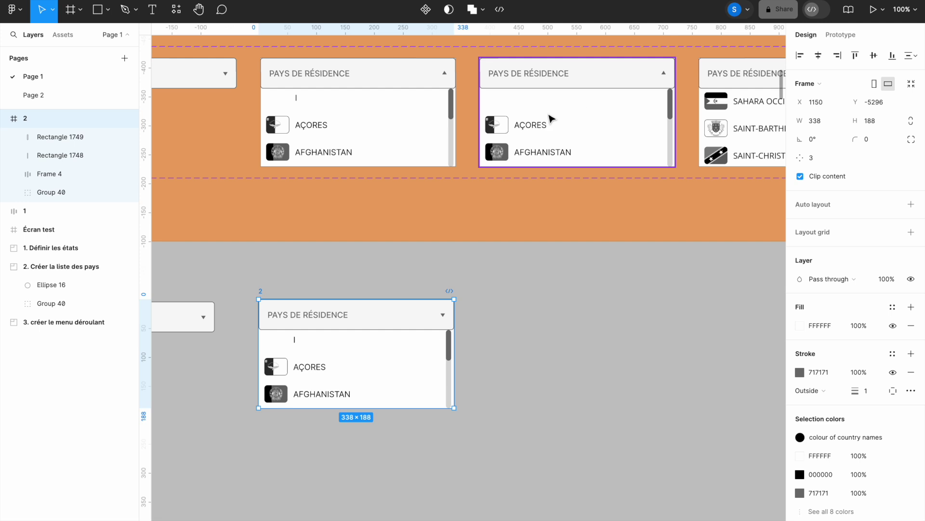
left_click_drag(261, 294, 482, 287)
scroll(544, 276, "down", 1)
left_click_drag(544, 275, 532, 257)
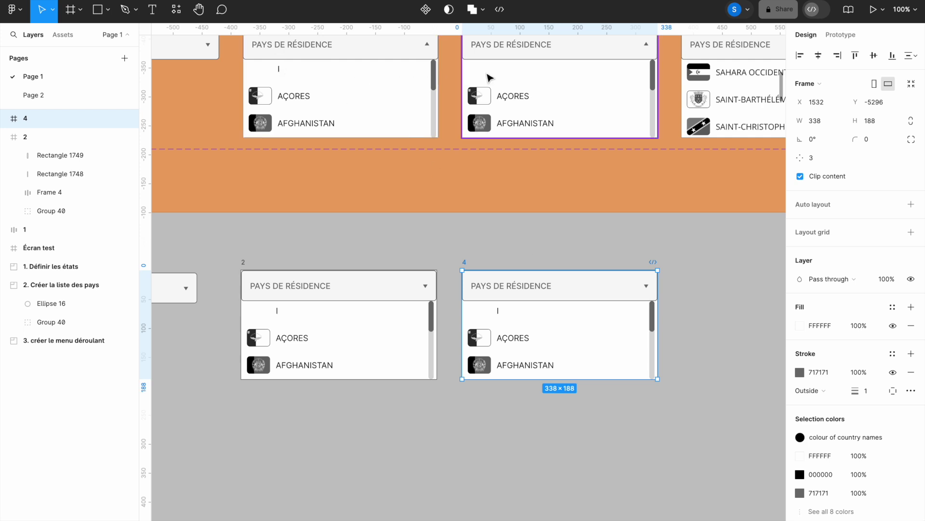
left_click(506, 314)
double_click(498, 314)
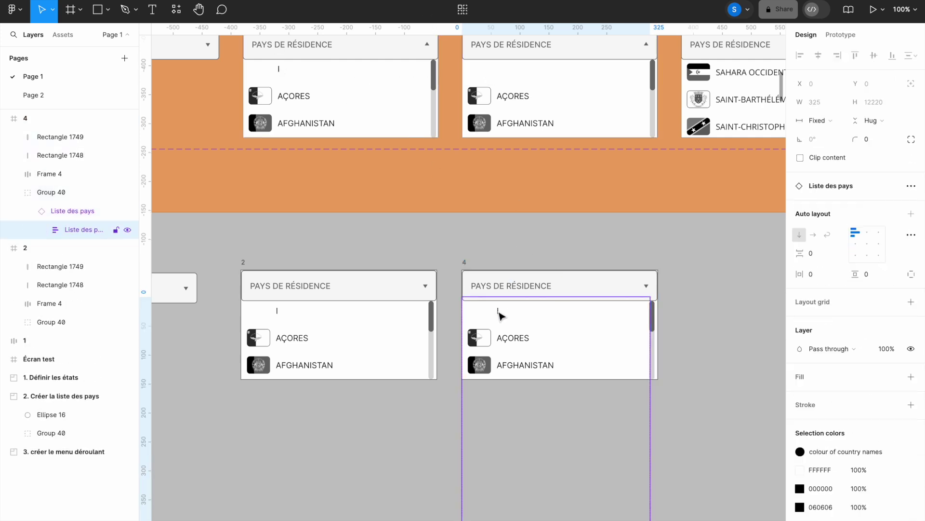
double_click(499, 314)
left_click(893, 381)
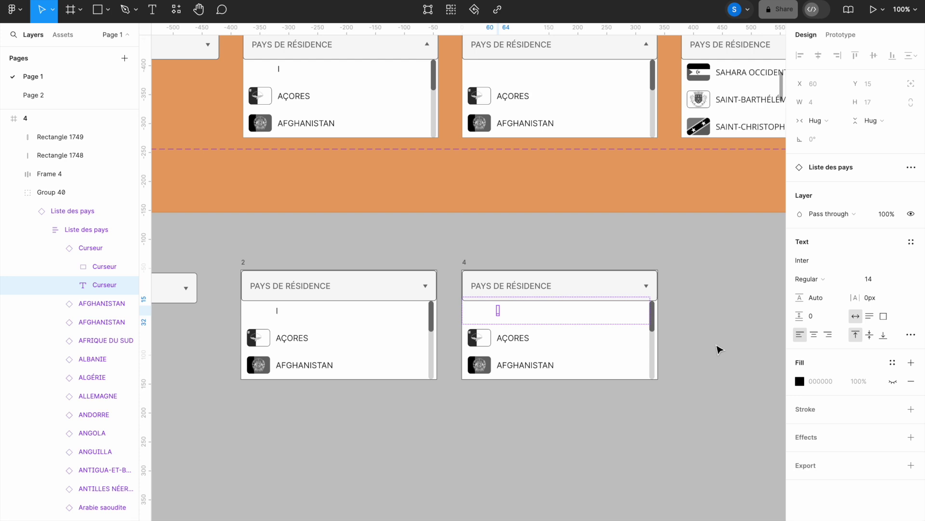
Step: Duplicate frame 2 again to the right of frame 4, creating frame 5
key("ctrl+minus")
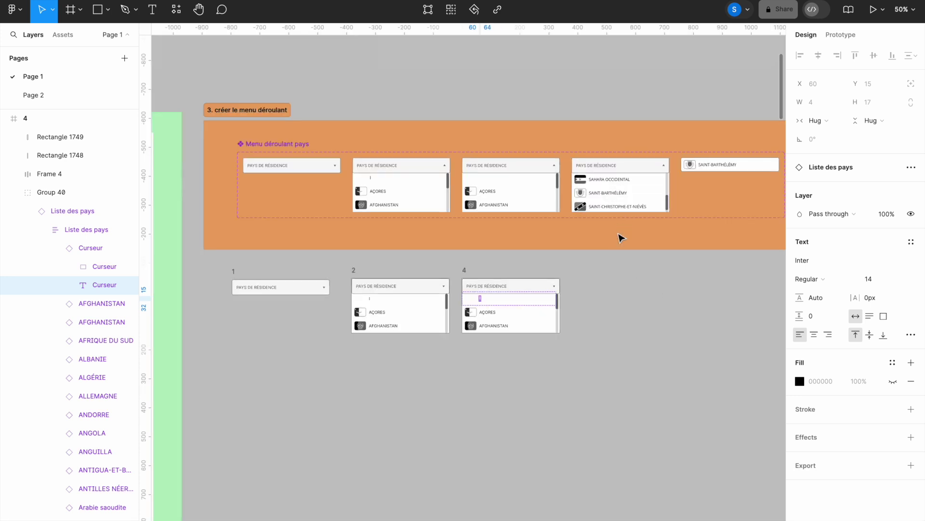
left_click(354, 271)
left_click_drag(354, 274, 578, 278)
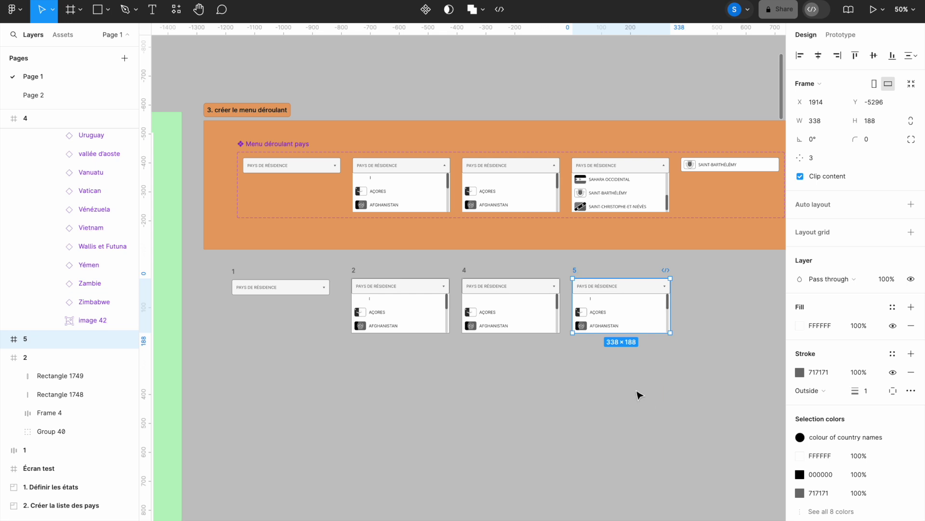
Step: Move frame 5's Liste des pays to Y −9301 so it shows Sahara Occidental through Saint-Christophe-et-Niévès
left_click(622, 326)
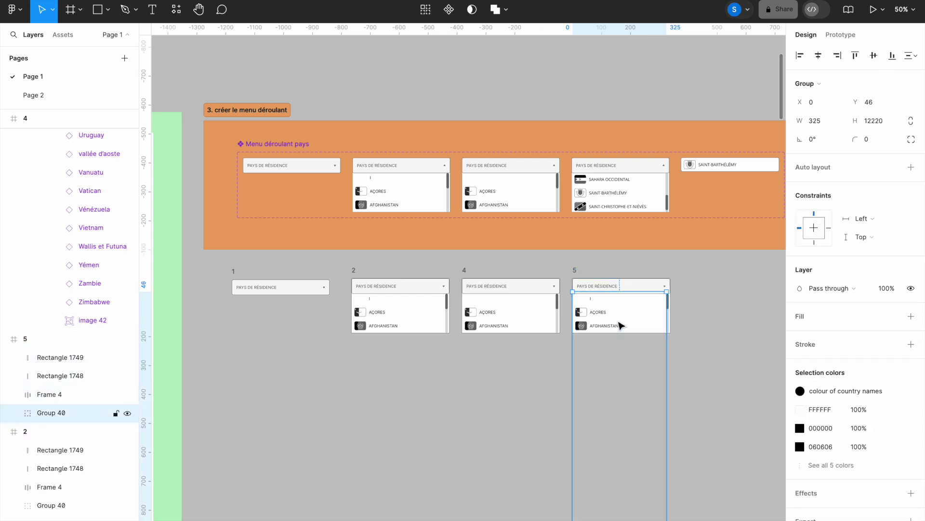
left_click(14, 416)
left_click(76, 431)
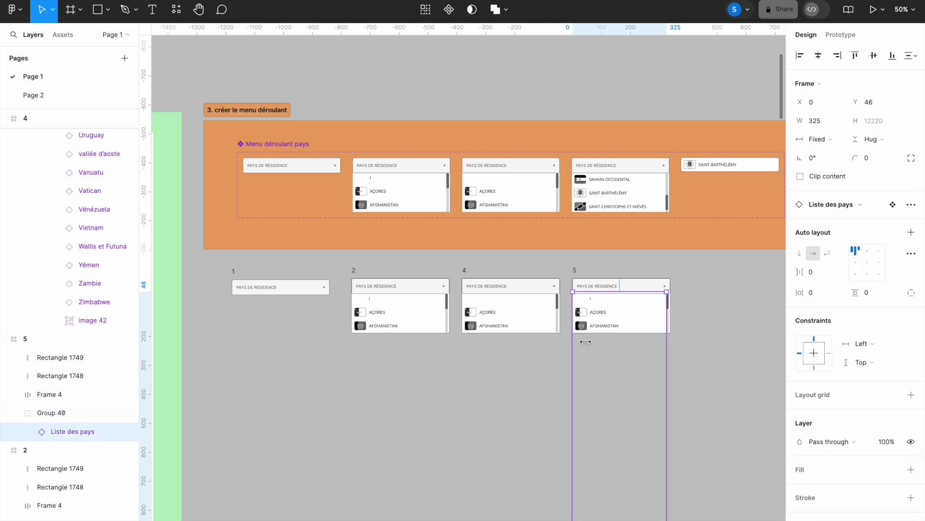
left_click_drag(857, 102, 828, 93)
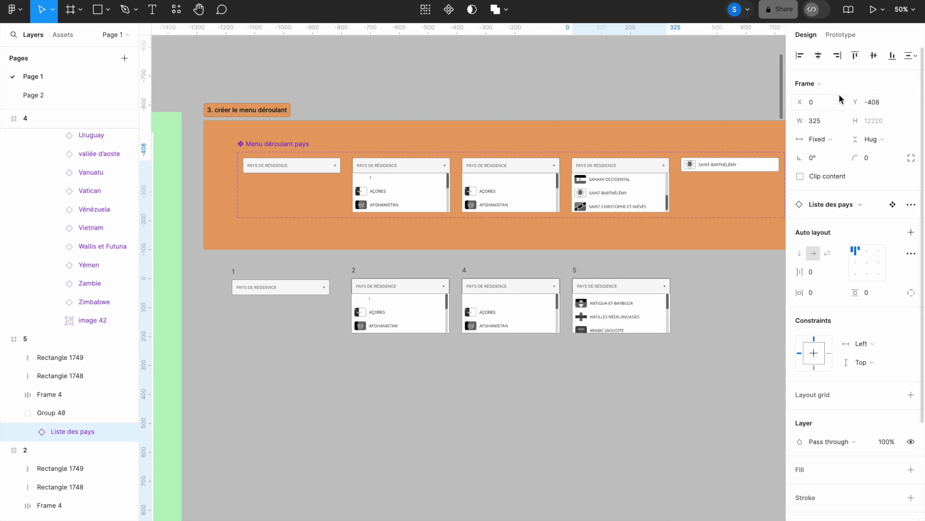
left_click(876, 102)
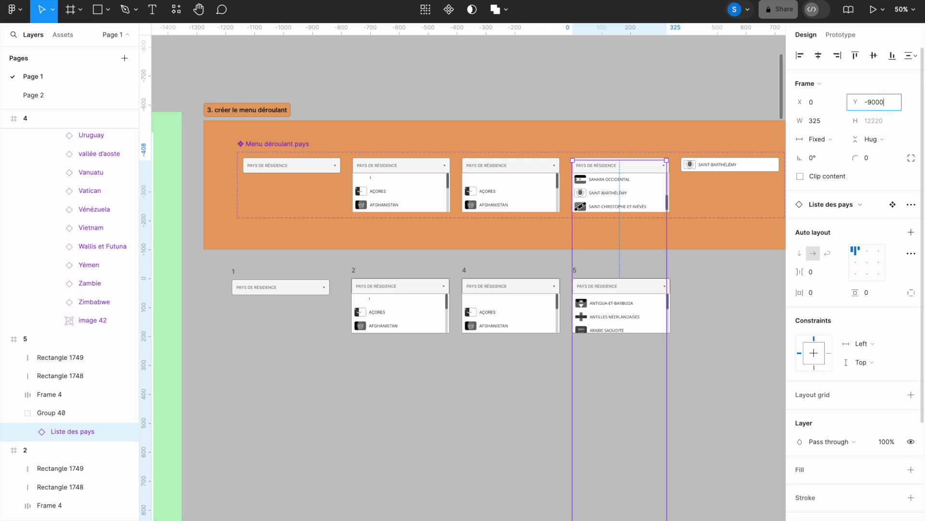
type("-9000")
key("Return")
left_click_drag(857, 102, 511, 133)
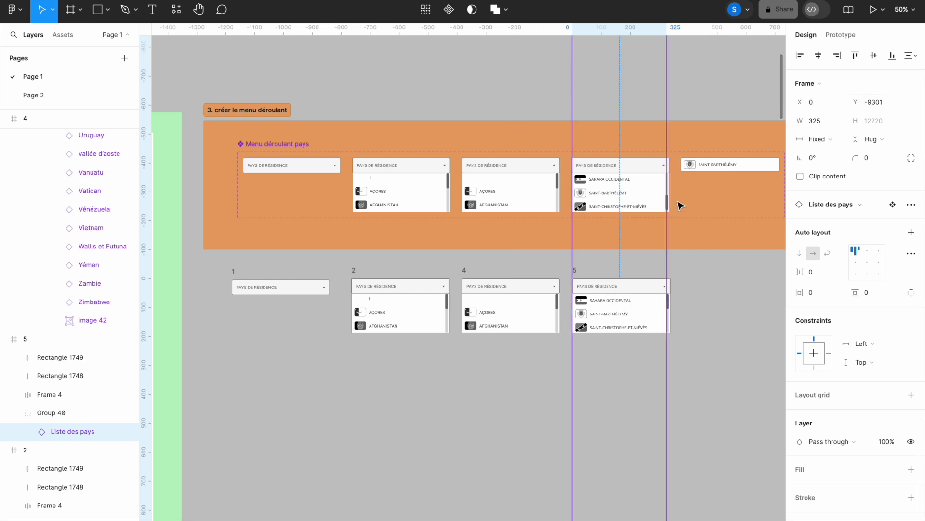
left_click(697, 234)
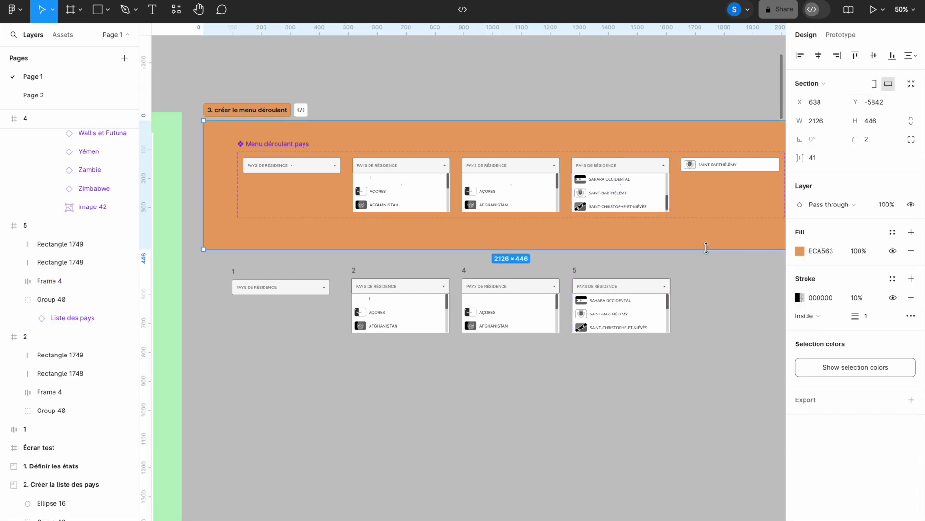
left_click(667, 202, "ctrl")
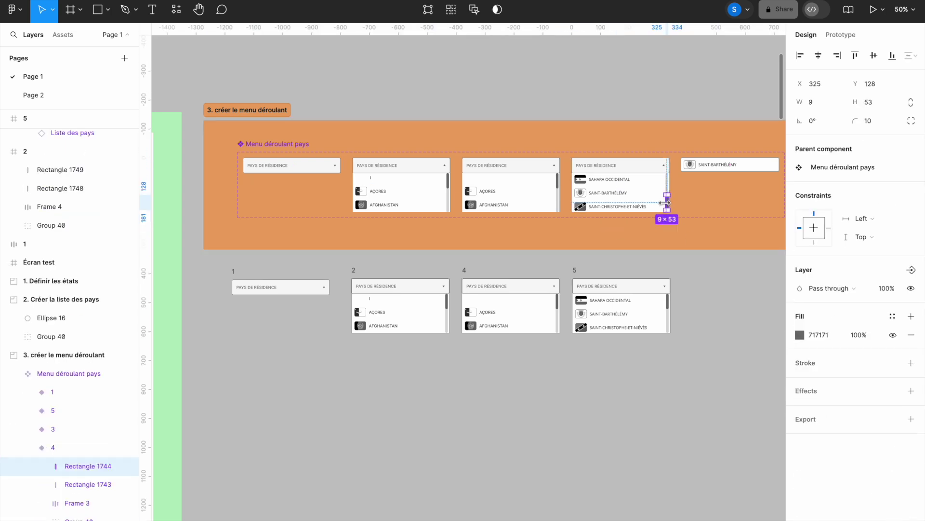
Step: Nudge frame 5's scrollbar thumb, Rectangle 1749, down to Y 129 at the track bottom
left_click(669, 304, "ctrl")
double_click(669, 304)
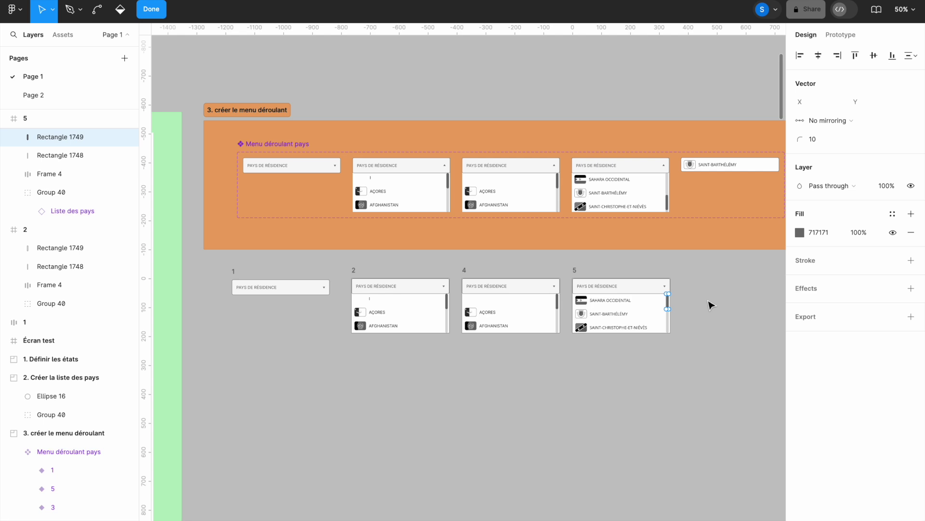
left_click_drag(721, 368, 721, 368)
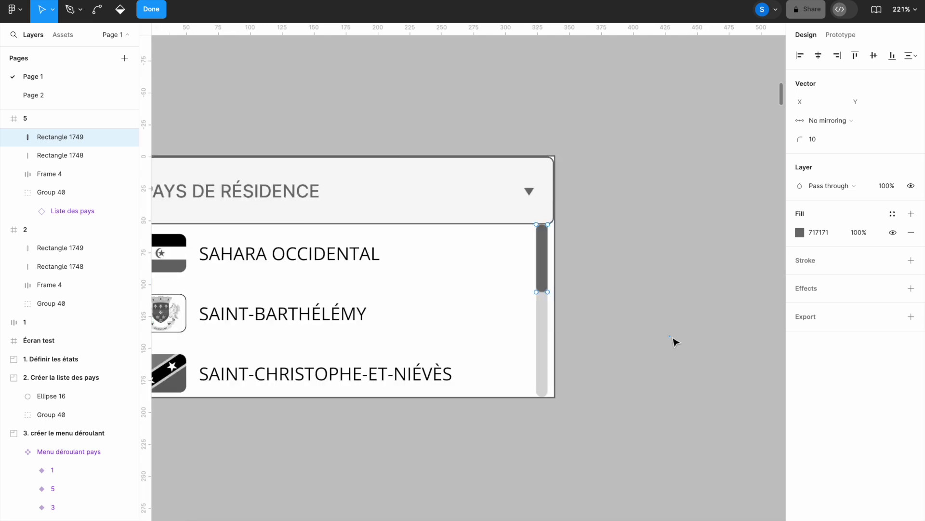
key("Escape")
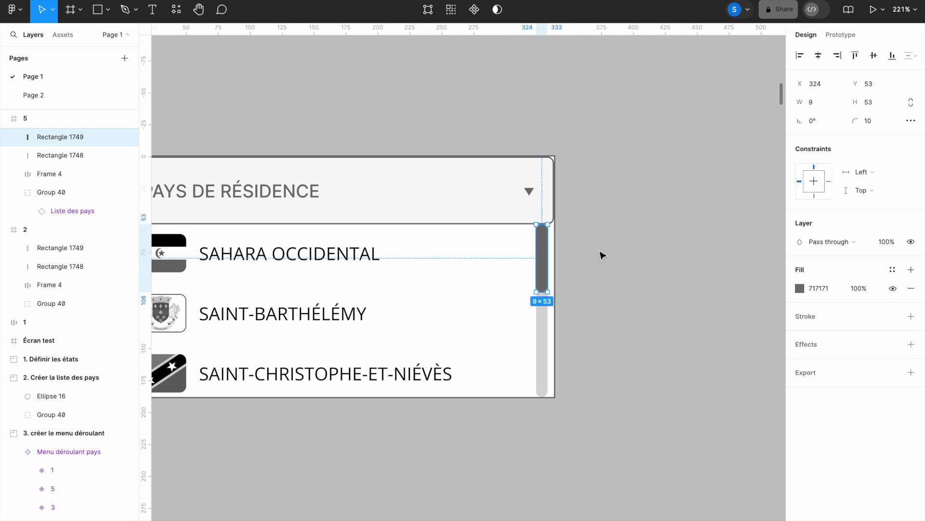
key("Escape")
left_click(546, 263)
key("Down")
key("Down")
key("Down")
key("Down")
key("Down")
key("Down")
key("Down")
key("Down")
key("Down")
key("Down")
key("Down")
key("Down")
key("Down")
key("Down")
key("Down")
key("Down")
key("Down")
key("Down")
key("Down")
key("Down")
key("Down")
key("Down")
key("Down")
key("Down")
key("Down")
key("Down")
key("Down")
key("Down")
key("Down")
key("Down")
key("Down")
key("Down")
key("Down")
key("Down")
key("Down")
key("Down")
key("Down")
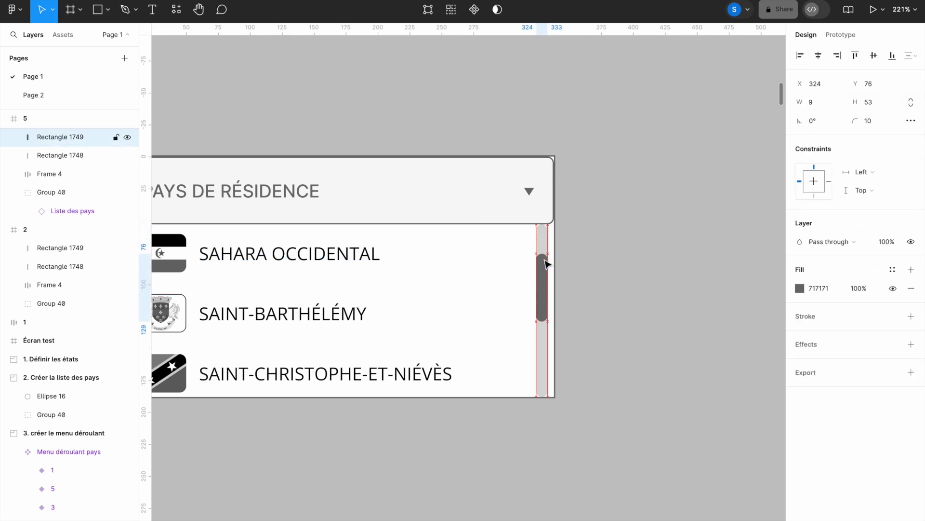
key("Down")
key("Down")
key("Down")
key("Down")
key("Down")
key("Down")
key("Down")
key("Down")
key("Down")
key("Down")
key("Down")
key("Down")
key("Down")
key("Down")
key("Down")
key("Down")
key("Down")
key("Down")
key("Down")
key("Down")
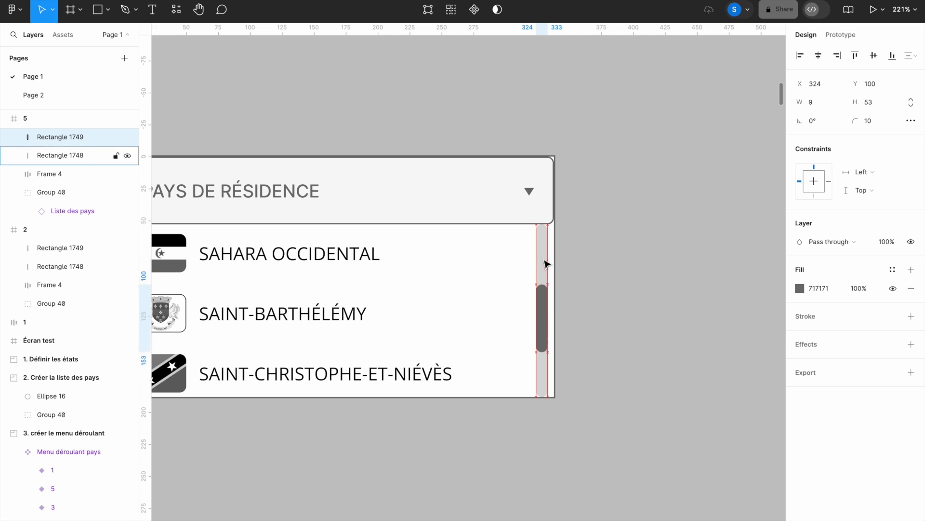
key("Down")
key("Down")
key("Down")
key("Down")
key("Down")
key("Down")
key("Down")
key("Down")
key("Down")
key("Down")
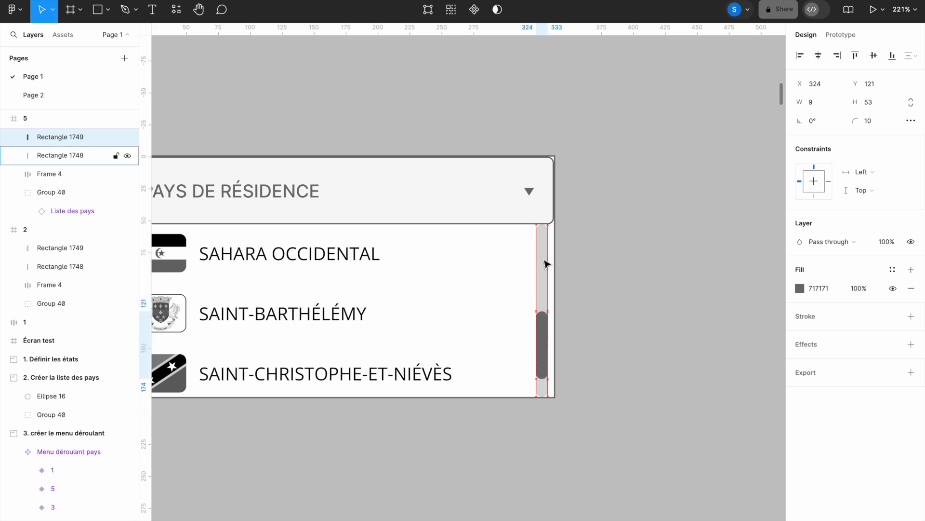
key("Down")
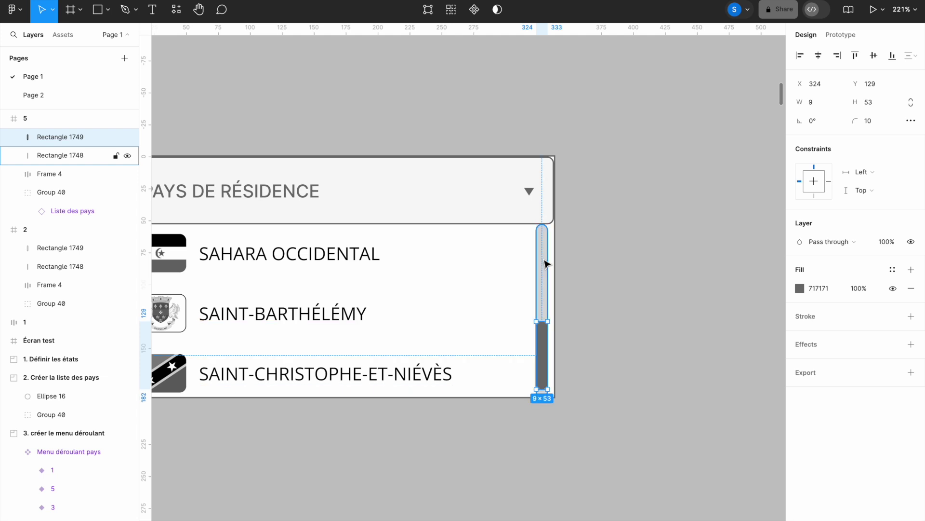
left_click(621, 265)
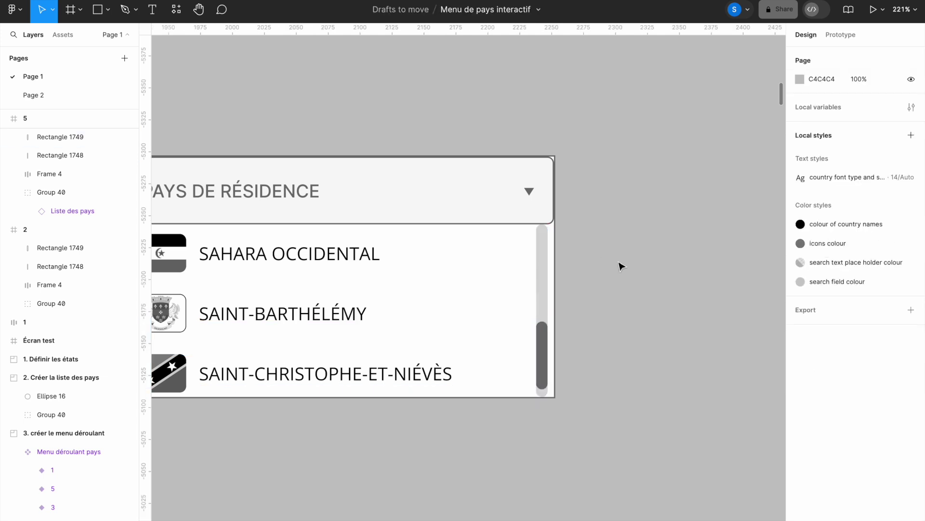
scroll(621, 265, "down", 10)
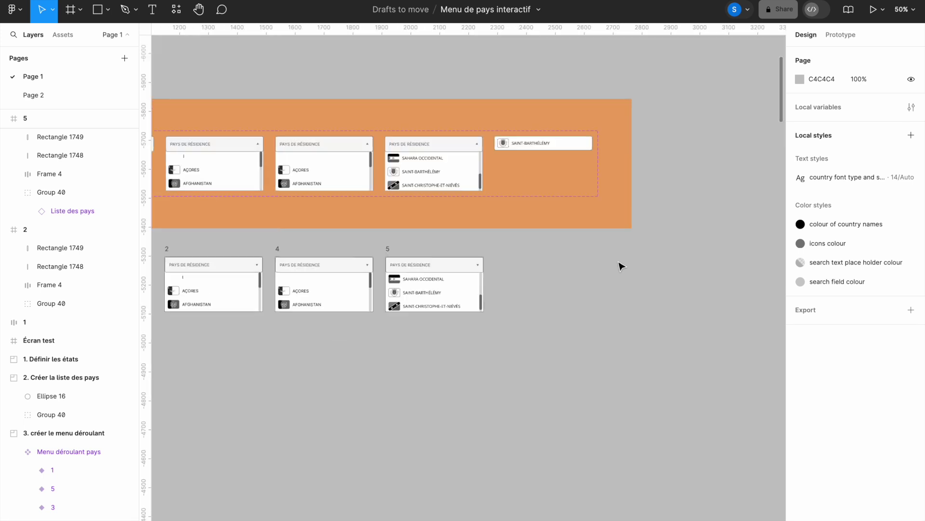
Step: Drag a copy of list 5's Saint-Barthélemy row out to the right of dropdown frame 5
left_click_drag(402, 339, 537, 329)
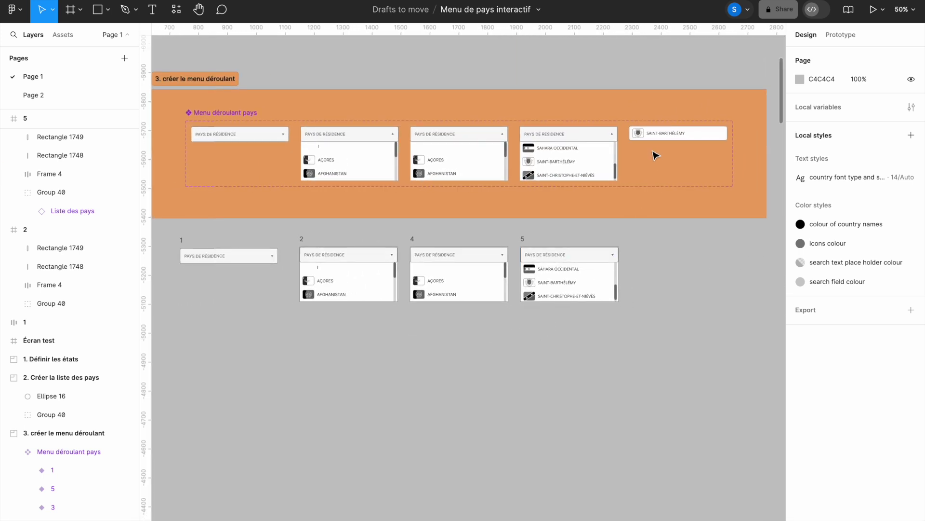
left_click(559, 288)
left_click(559, 288)
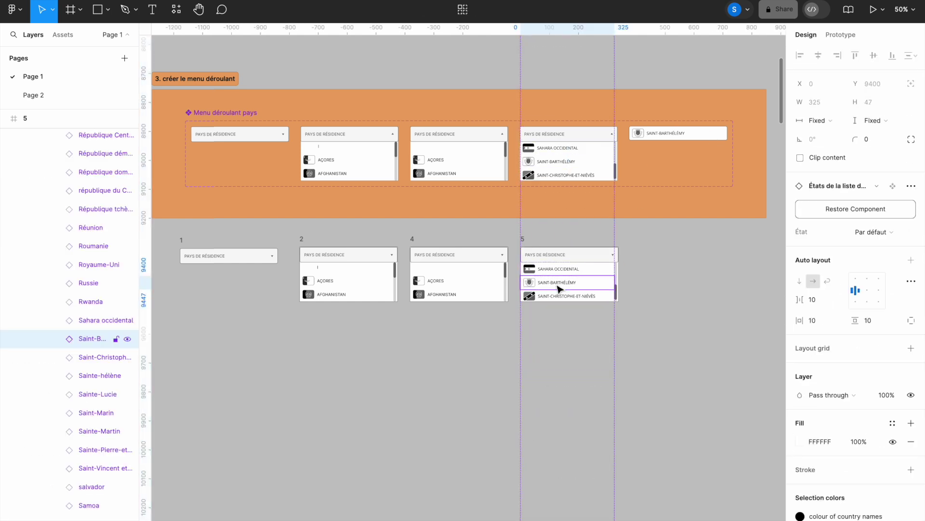
left_click_drag(559, 288, 674, 260)
left_click(675, 284)
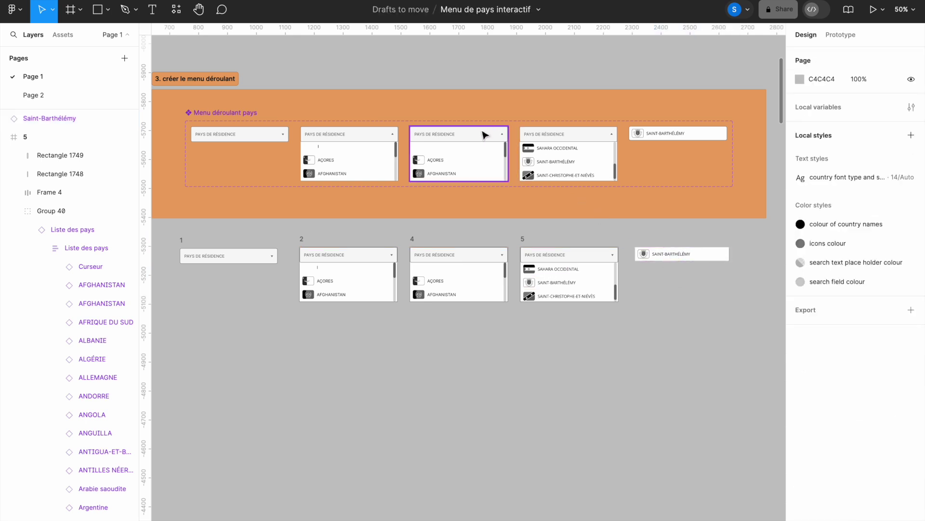
mouse_move(363, 104)
left_mouse_down()
mouse_move(502, 145)
mouse_move(651, 160)
left_mouse_up()
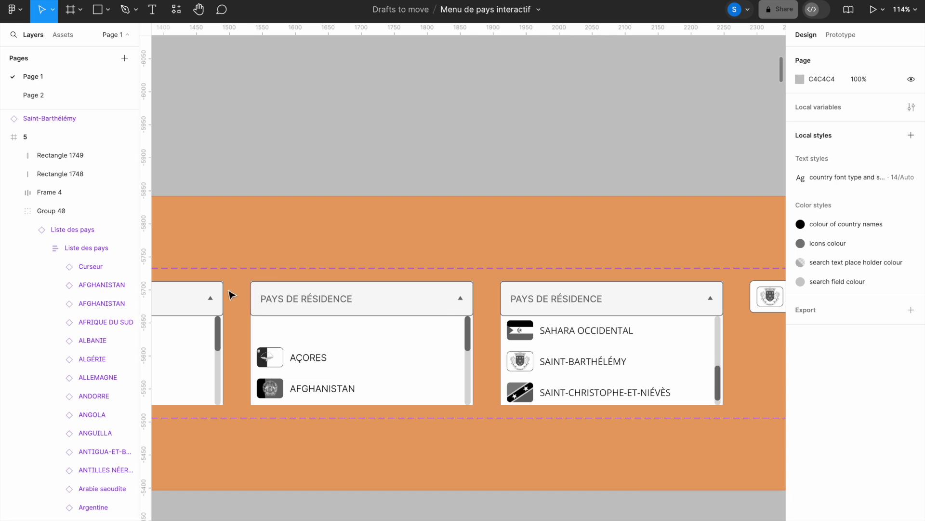
left_click_drag(417, 344, 474, 151)
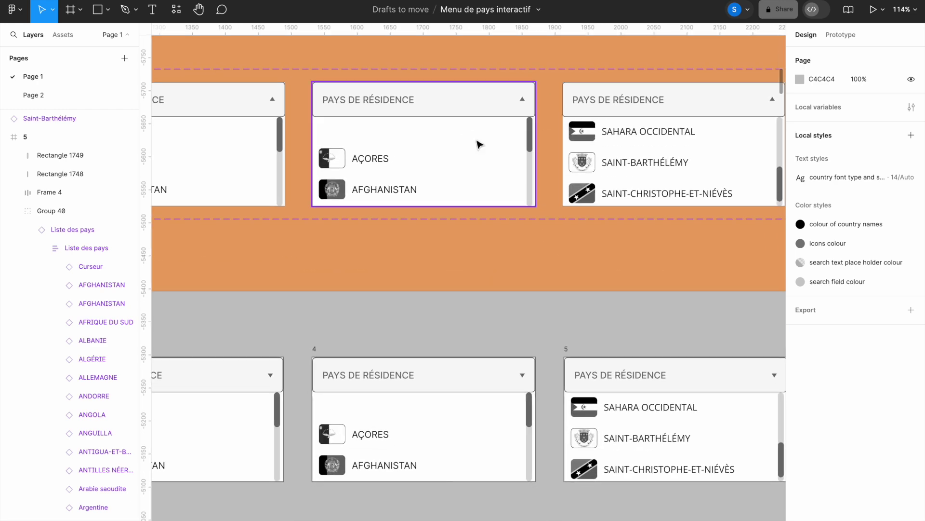
left_click(271, 376)
Step: Rotate the Polygon 11 arrows in frames 2, 4 and 5 from 180° to 0°
left_click(271, 376)
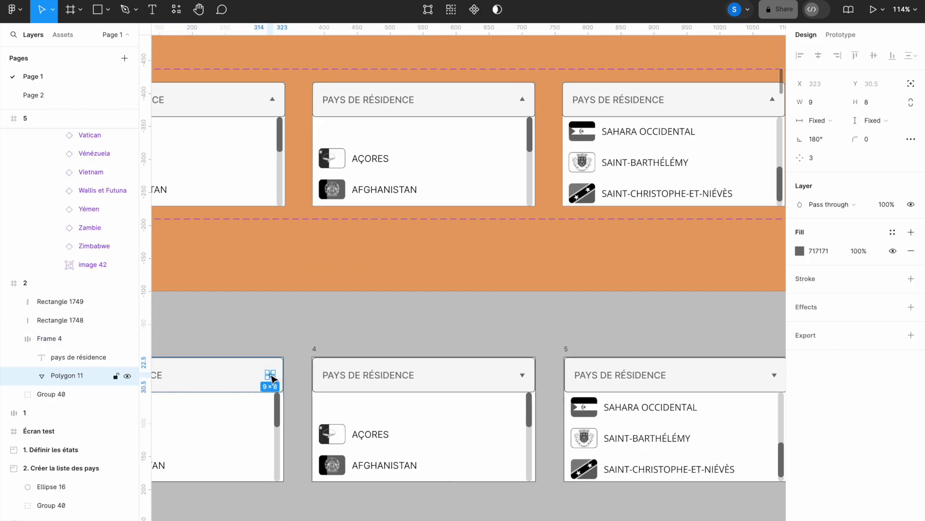
left_click(523, 376, "shift")
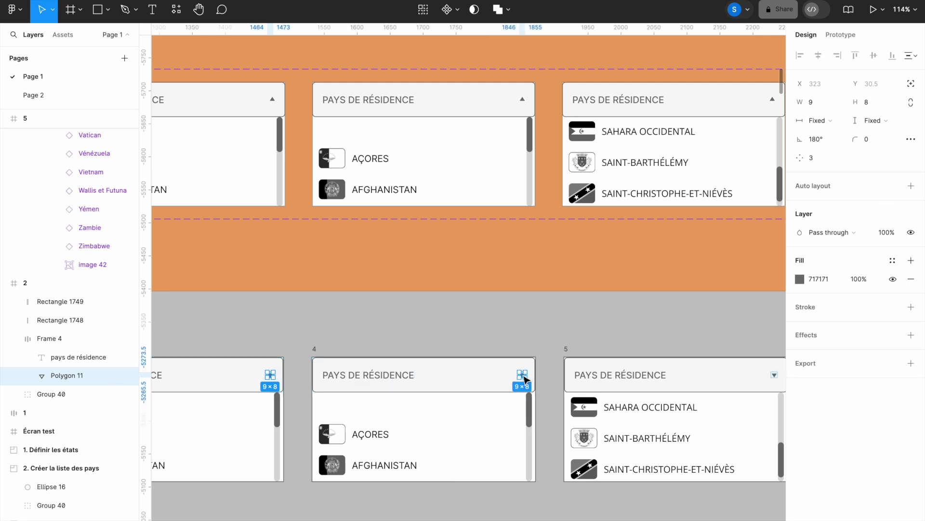
left_click(775, 376, "shift")
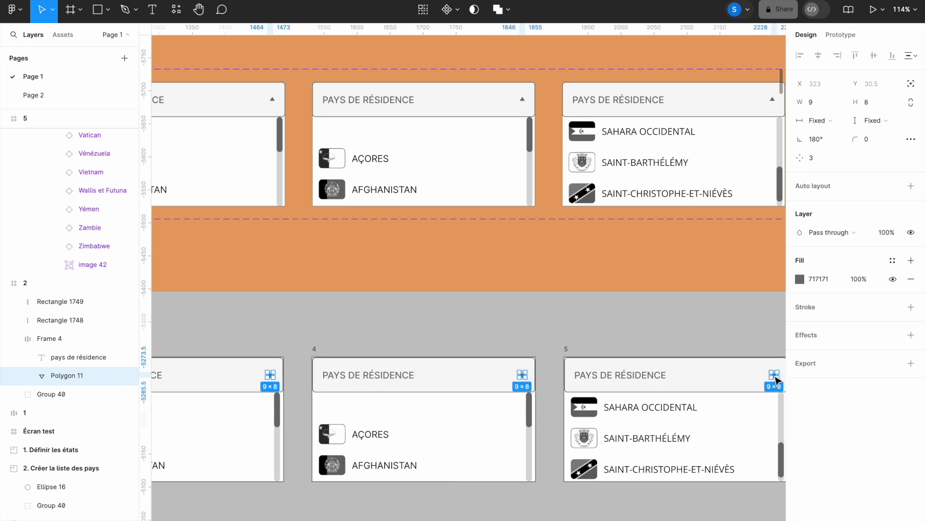
left_click(822, 140)
type("0")
key("Return")
key("Escape")
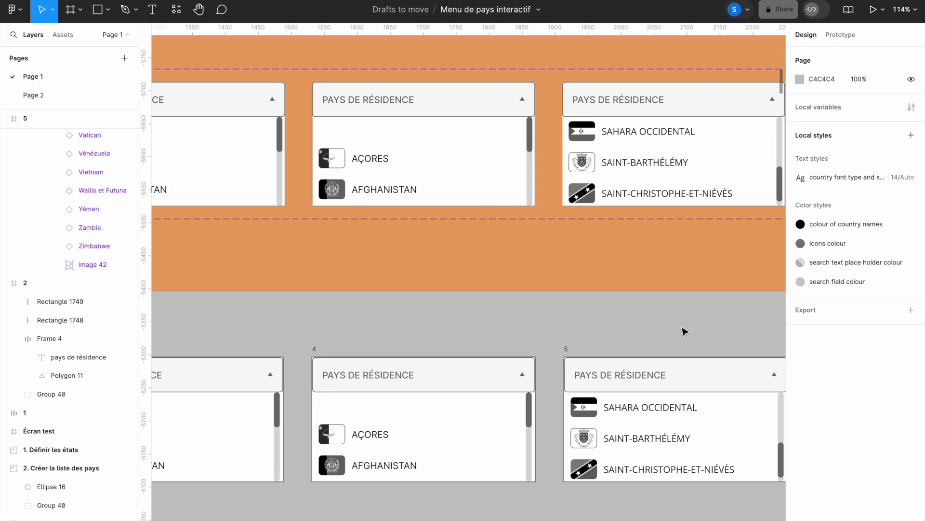
key("ctrl+minus")
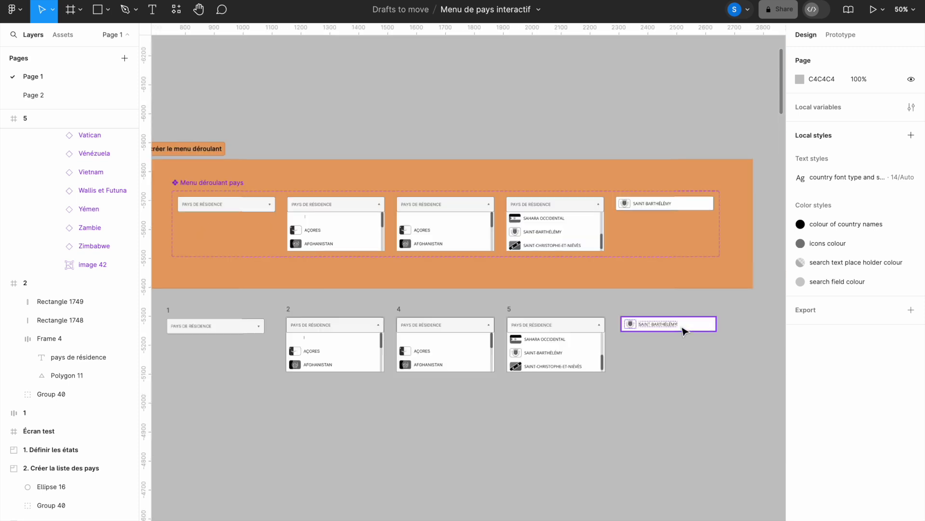
Step: Turn the five lower dropdown frames into components and combine them as variants in Component 1
left_click_drag(543, 401, 572, 376)
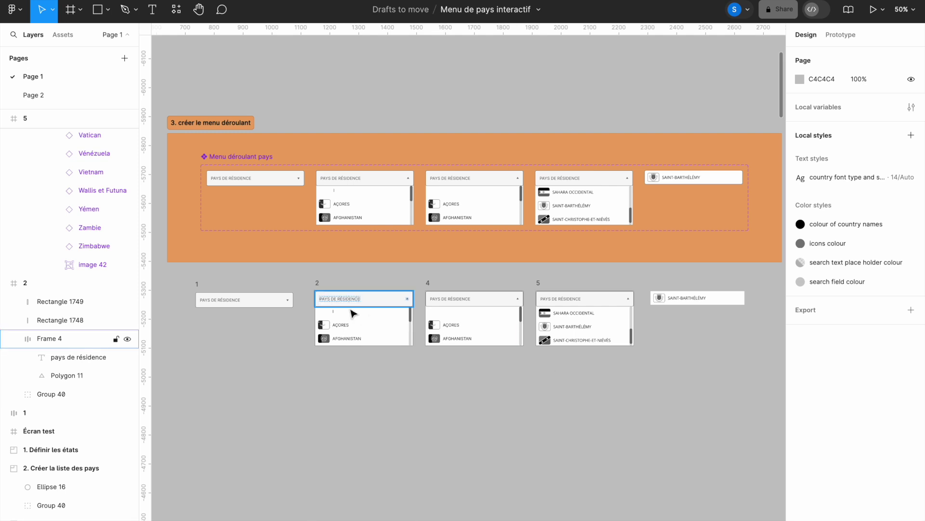
left_click_drag(182, 269, 757, 376)
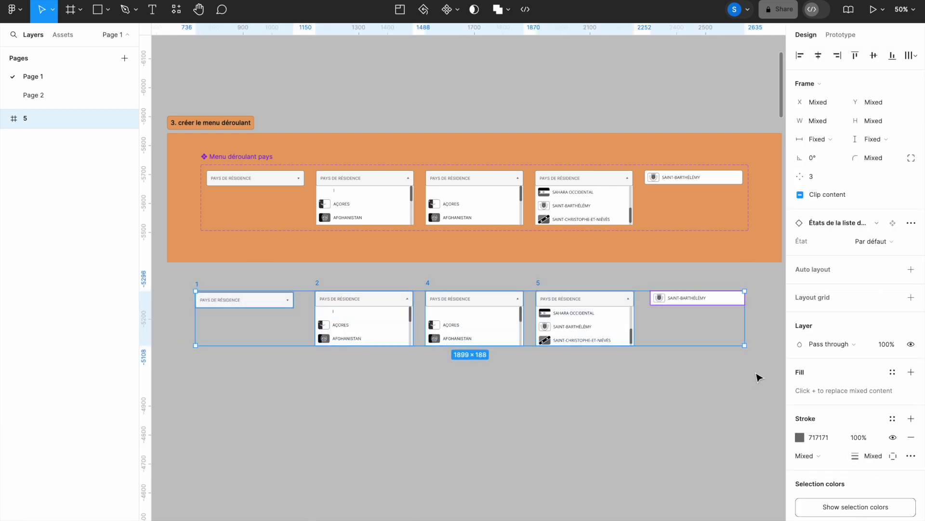
left_click(458, 11)
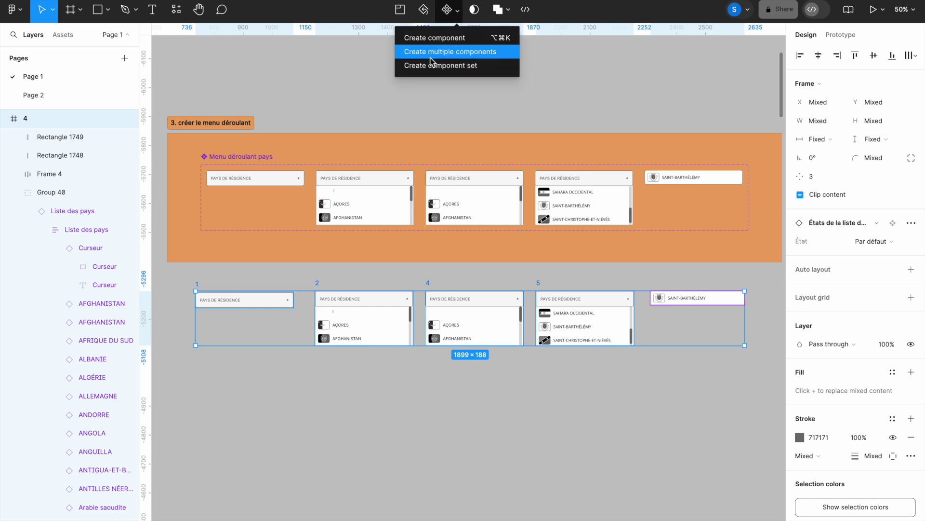
left_click(468, 57)
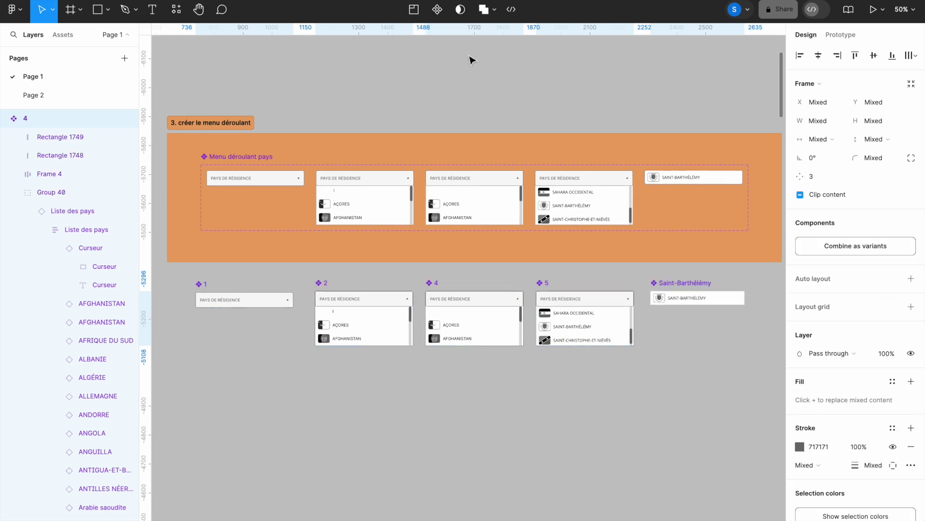
left_click(864, 246)
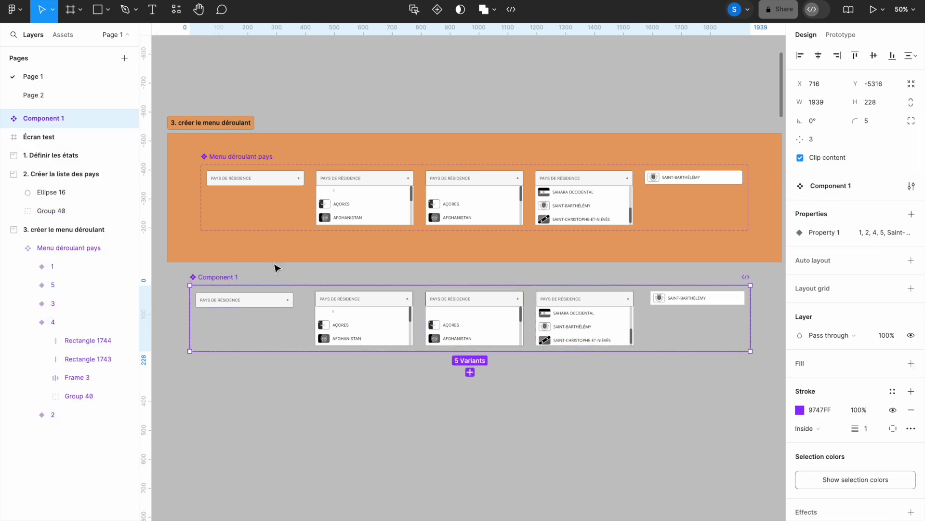
Step: Rename the Component 1 set to 'Menu déroulant pays'
double_click(218, 277)
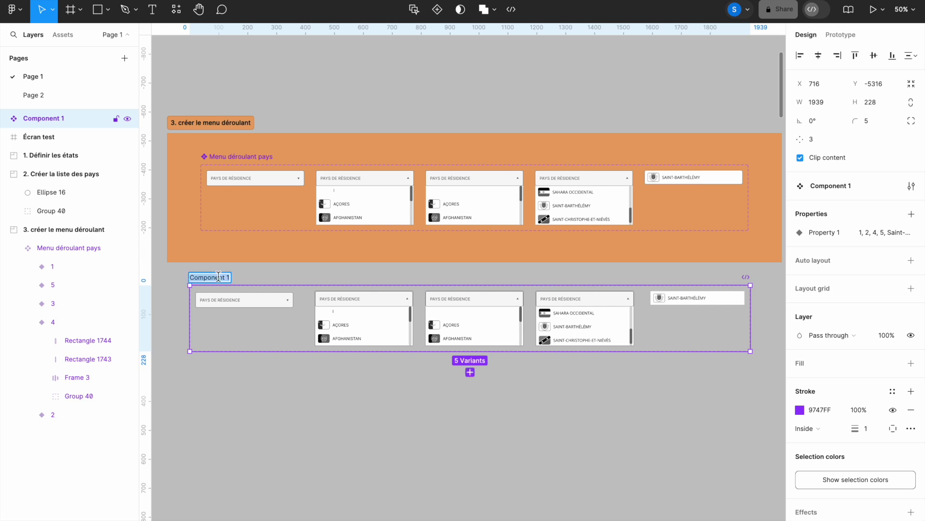
type("Menu déroulant pays")
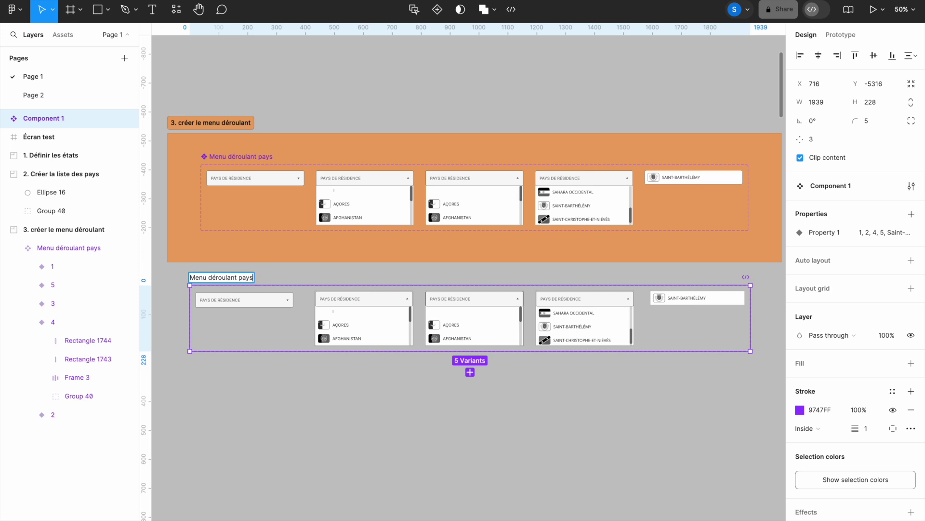
key("Return")
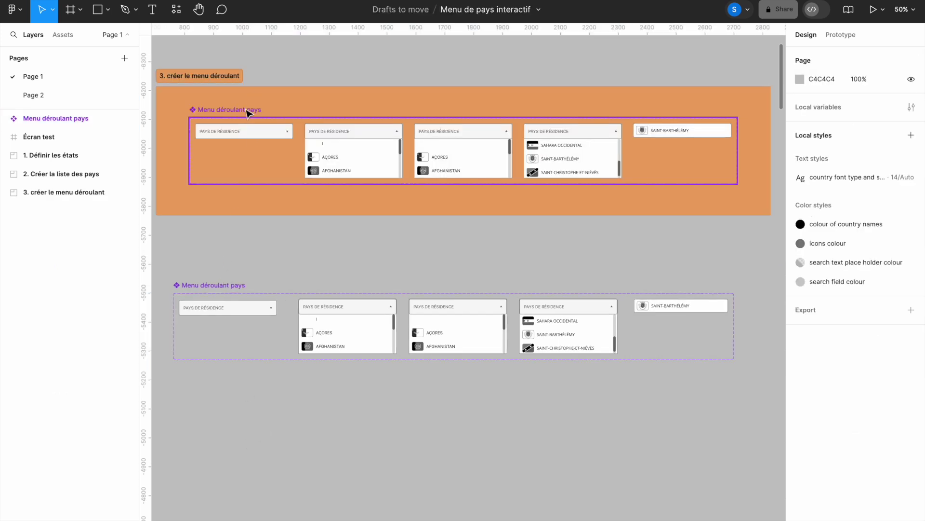
Step: Delete the old set and centre the new one horizontally inside the orange section
left_click(246, 109)
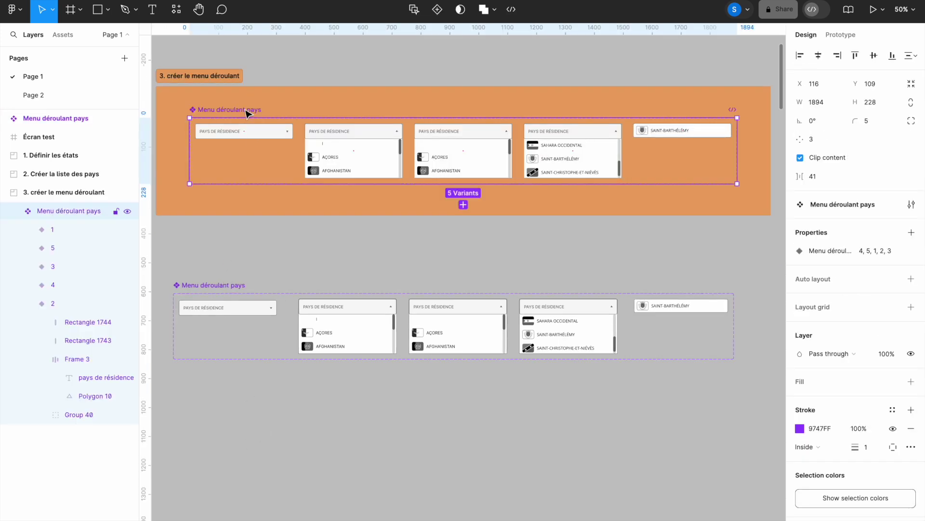
key("Delete")
left_click_drag(221, 287, 222, 109)
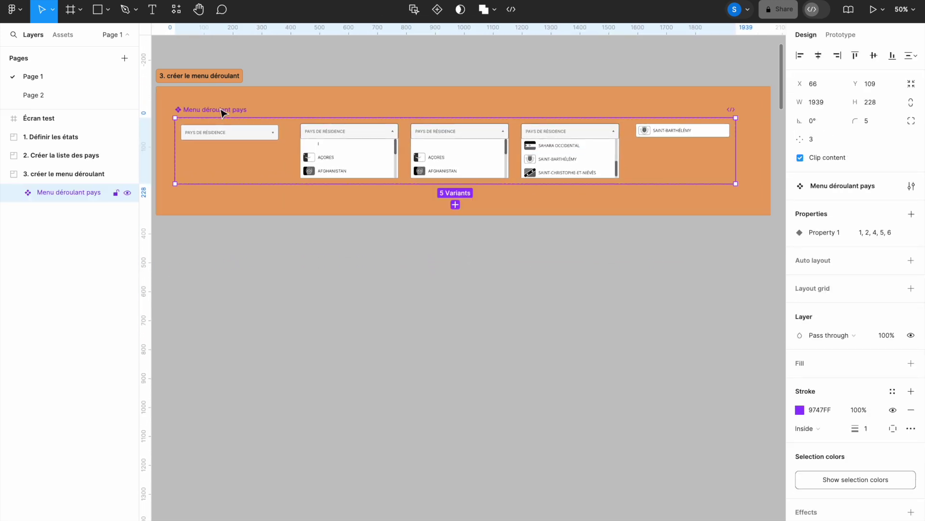
left_click(819, 56)
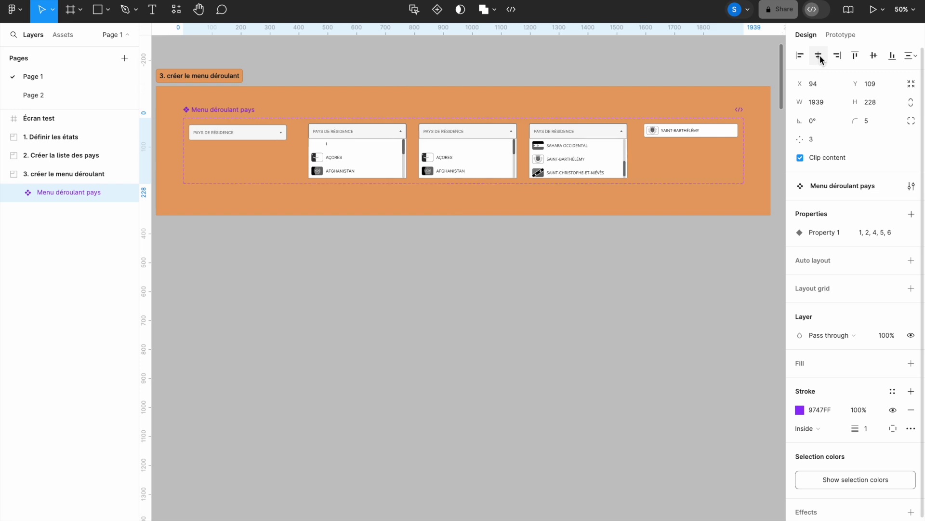
left_click(875, 56)
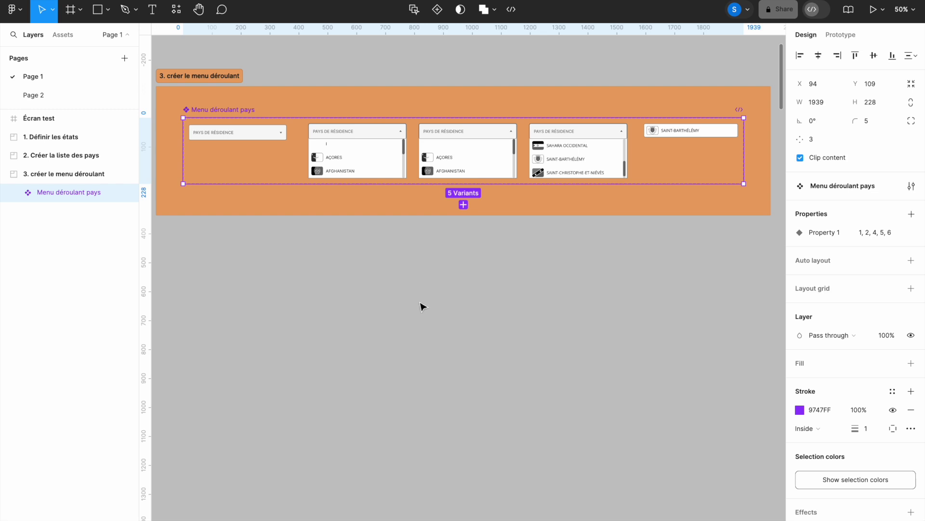
left_click(405, 277)
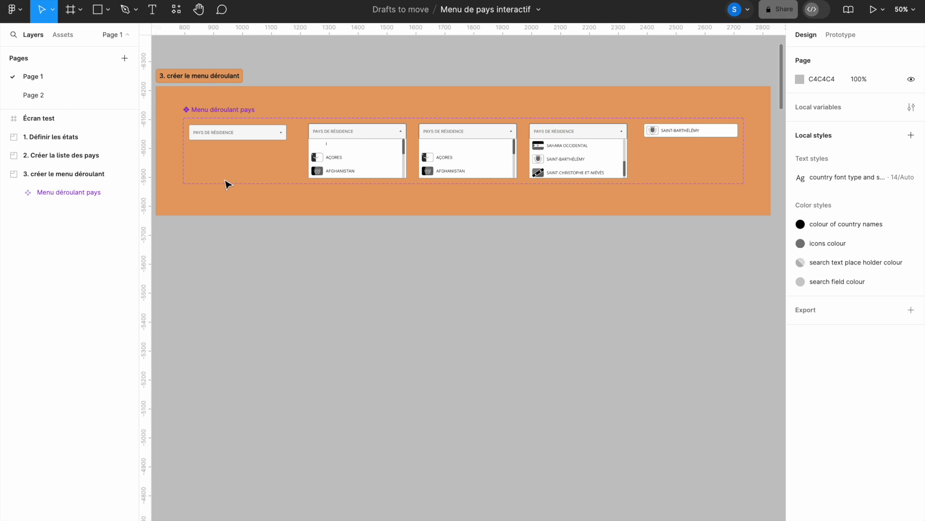
Step: Rename the variant property Property 1 to 'Menu pays'
left_click(249, 141)
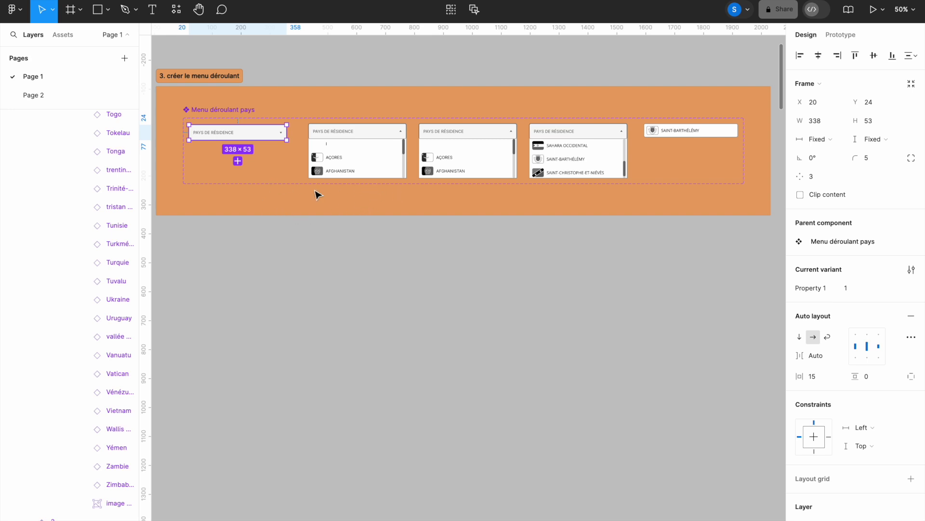
left_click(349, 203)
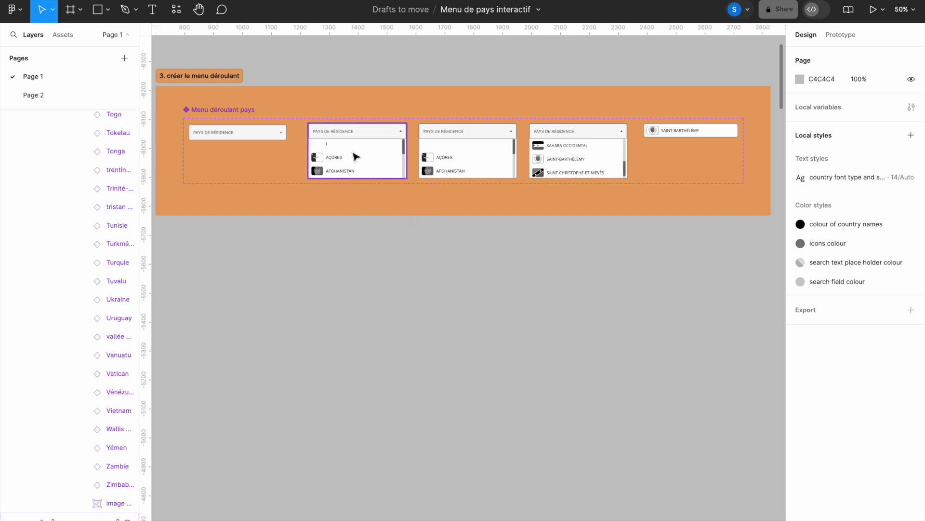
left_click(346, 204)
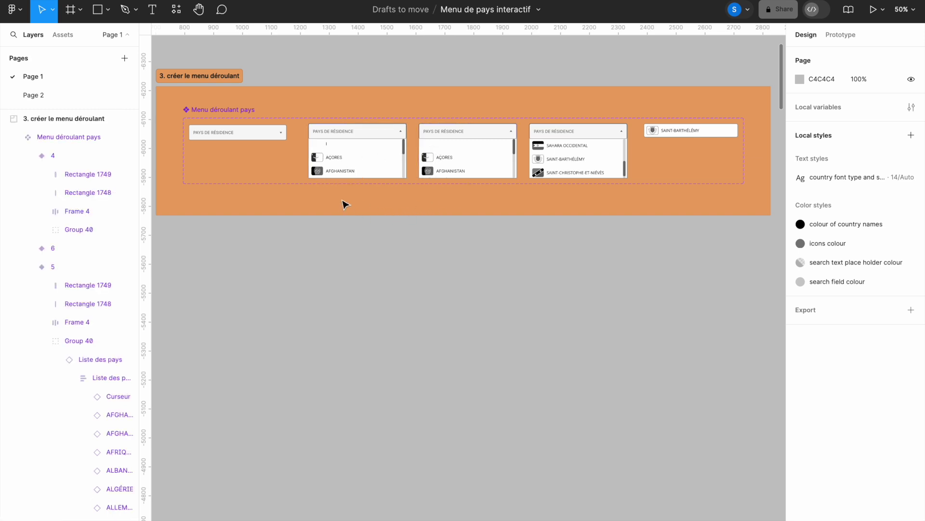
left_click(332, 153)
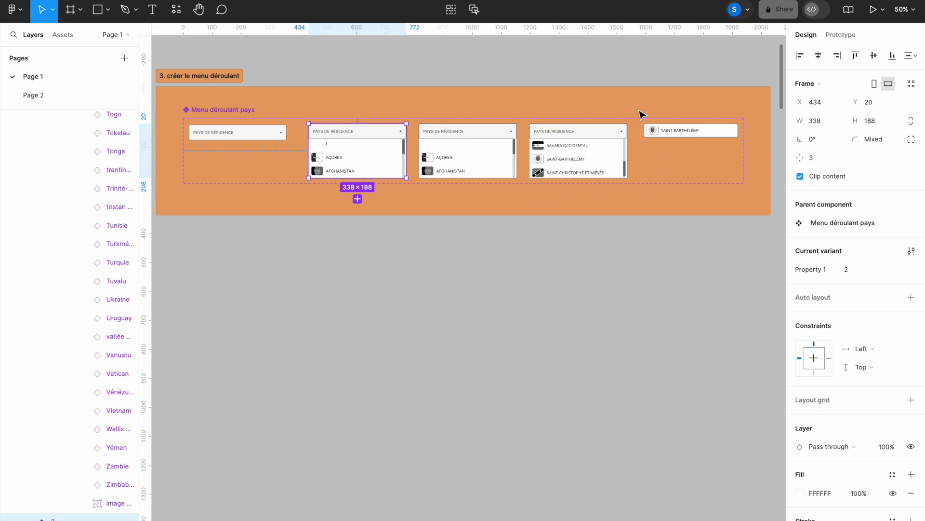
left_click(580, 202)
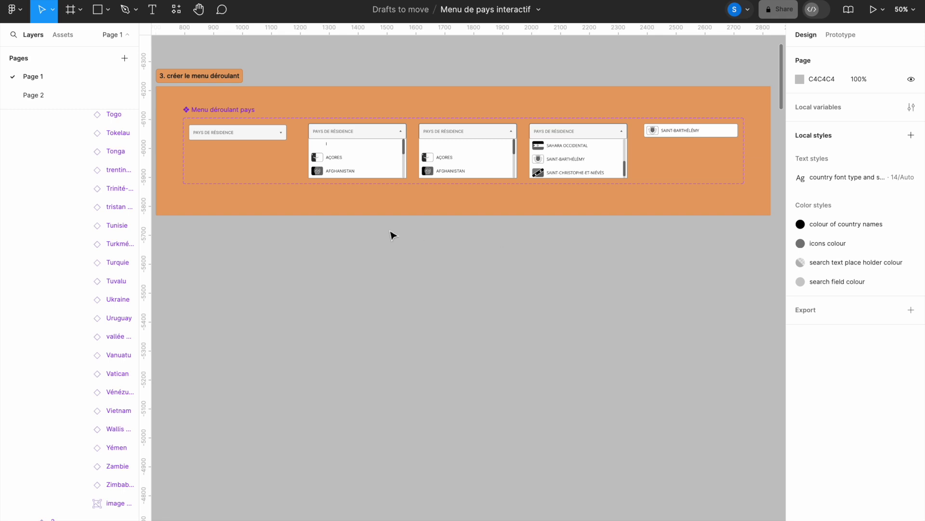
left_click(265, 138)
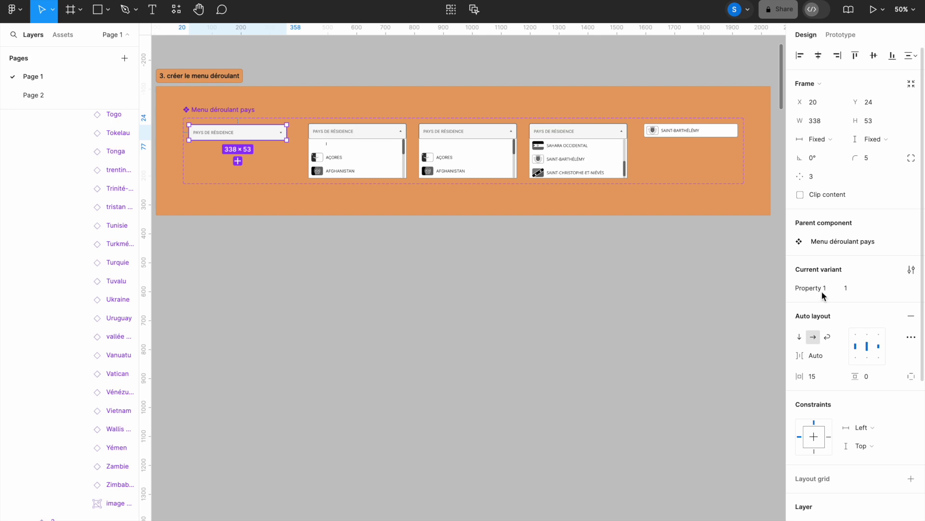
type("Menu pays")
key("Return")
Step: Set the third, fourth and fifth variants' Menu pays values to 3, 4 and 5
left_click(379, 135)
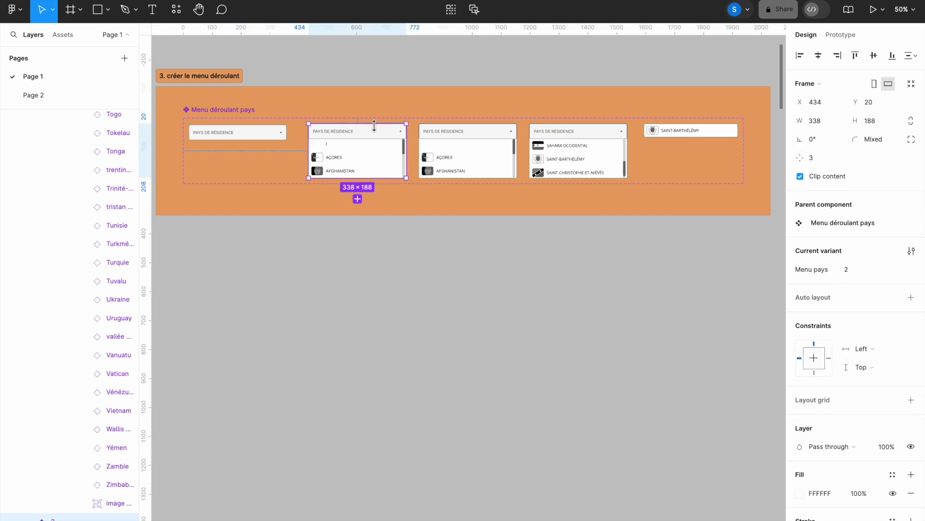
left_click(487, 135)
left_click(849, 271)
type("3")
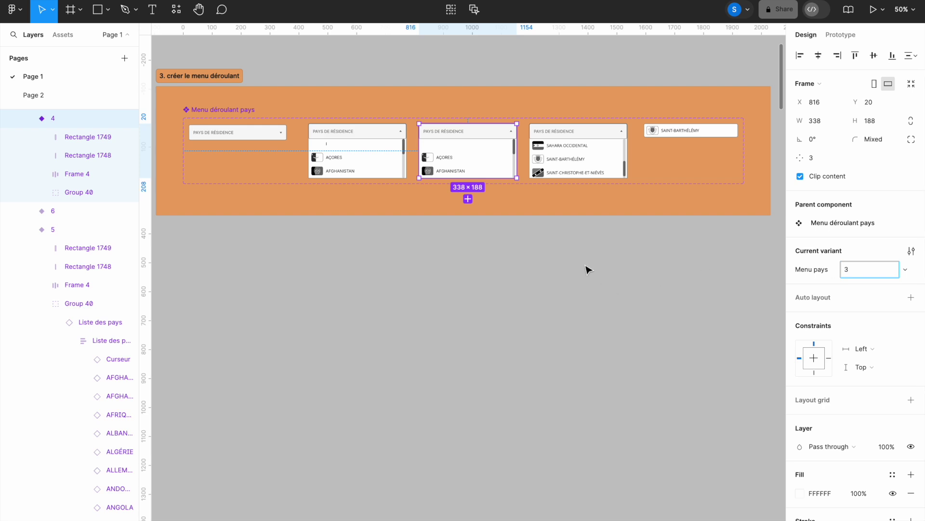
left_click(594, 138)
left_click(846, 270)
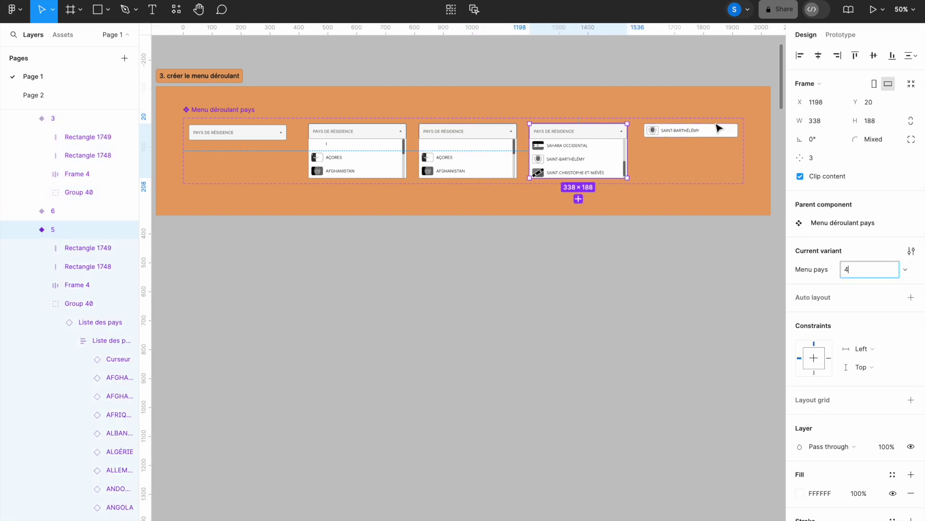
left_click(718, 130)
left_click(846, 270)
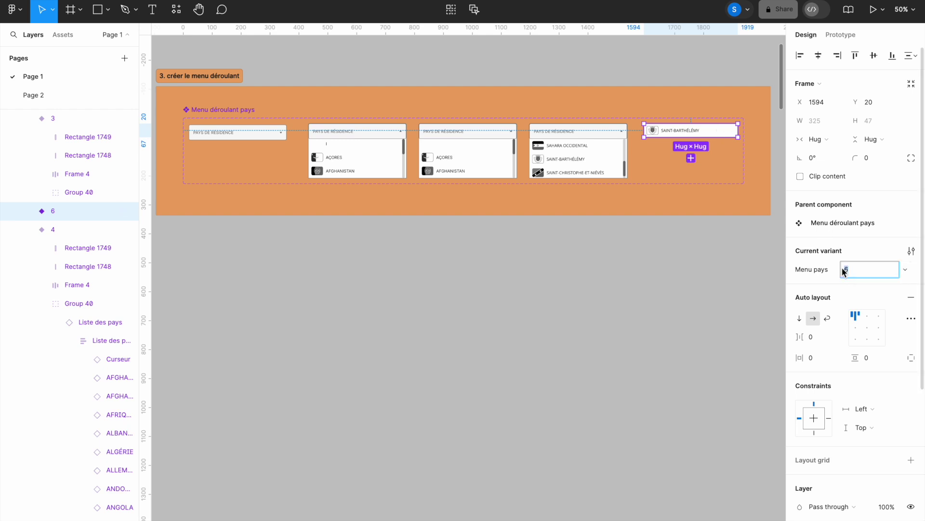
left_click(530, 331)
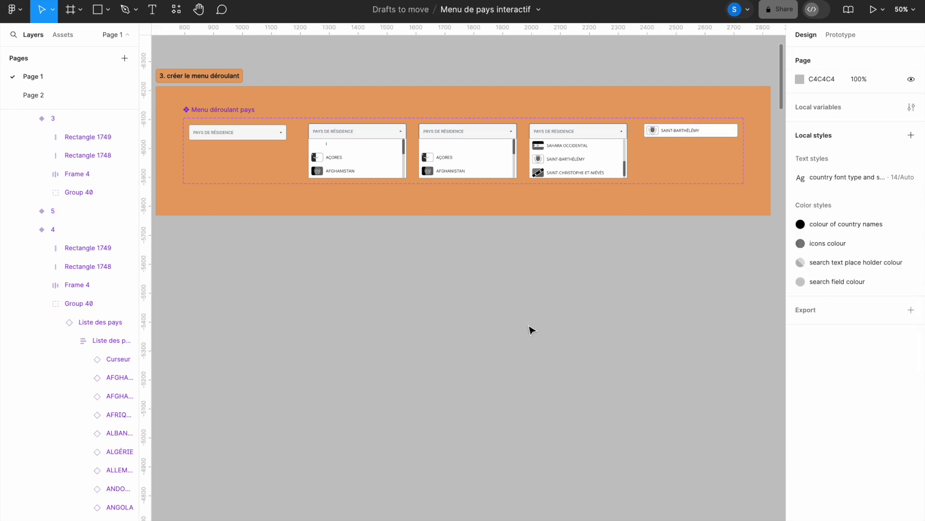
Step: Link the collapsed dropdown variant to Menu pays 2 on click, with an Instant animation
left_click(842, 35)
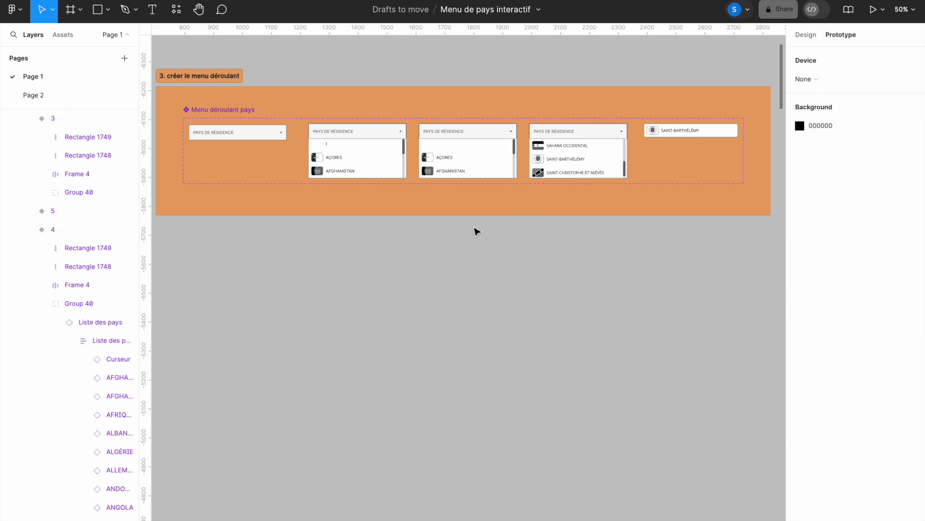
left_click(283, 134)
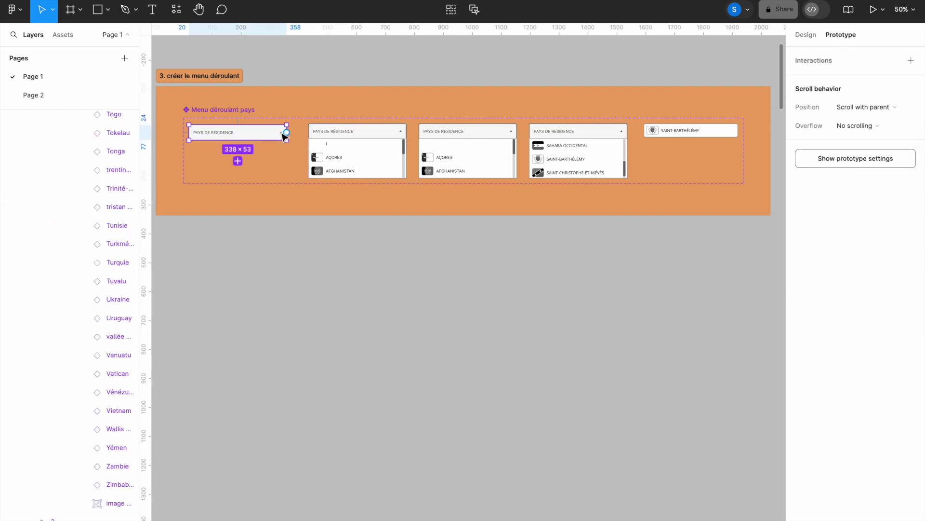
left_click_drag(287, 133, 314, 157)
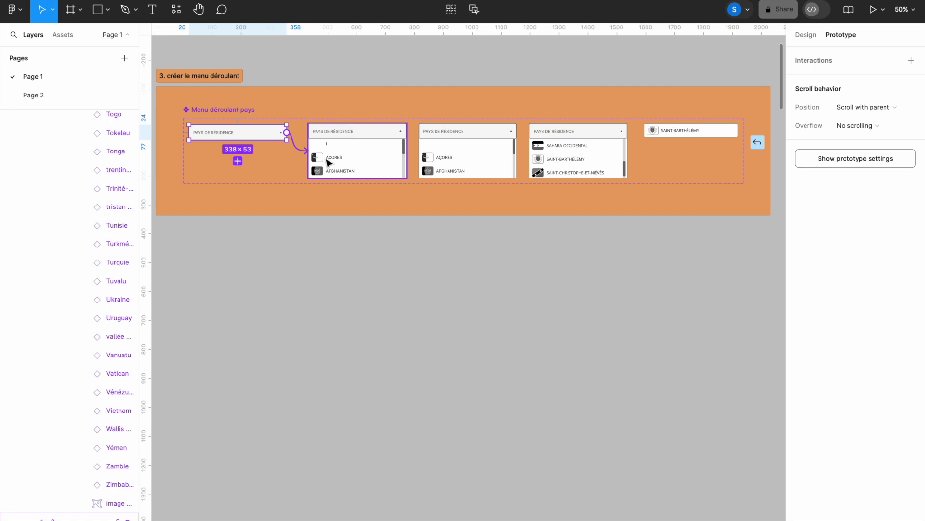
left_click_drag(328, 163, 328, 163)
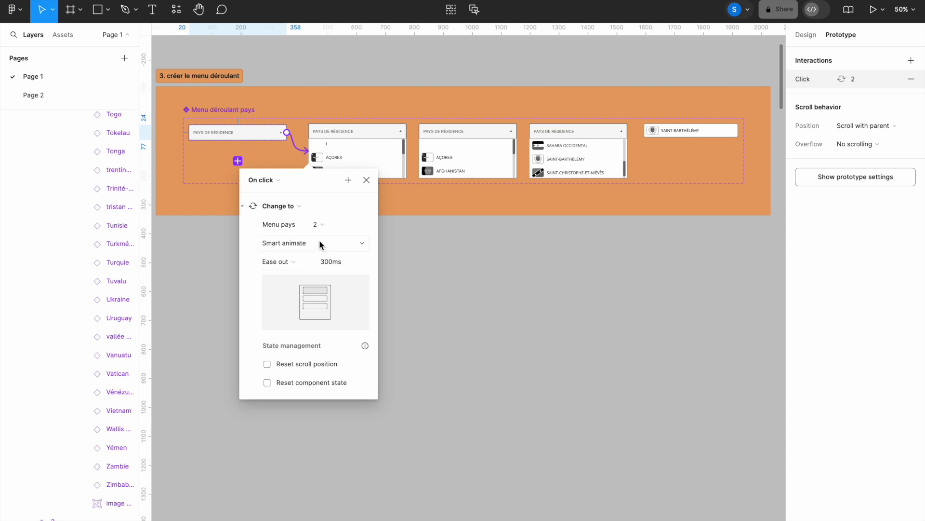
left_click(363, 246)
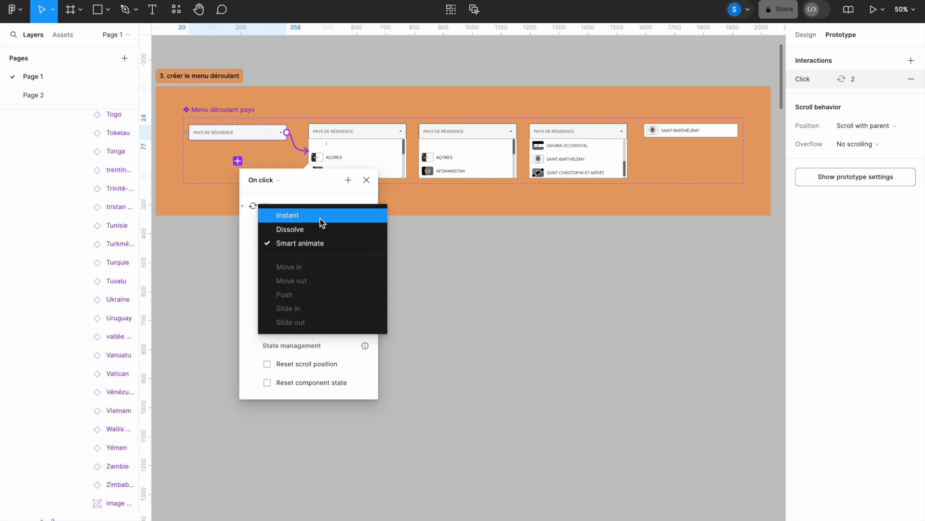
left_click(320, 217)
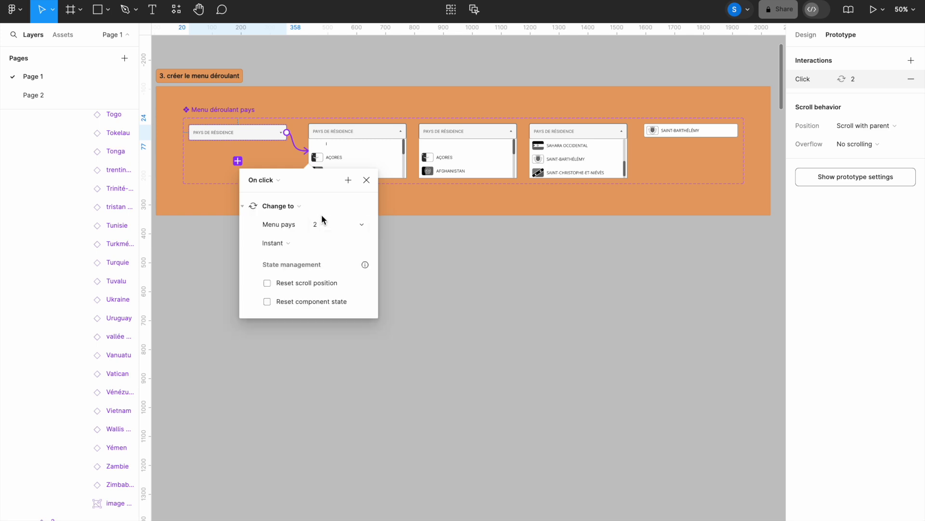
left_click(366, 180)
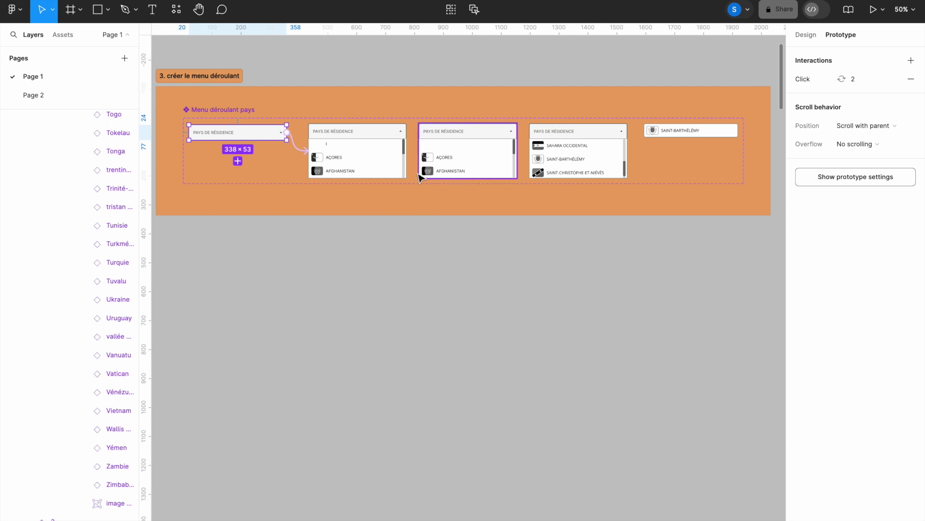
Step: Make variant 2 change to variant 3 after a 200 ms delay, and link variant 3 back to variant 2
left_click(383, 158)
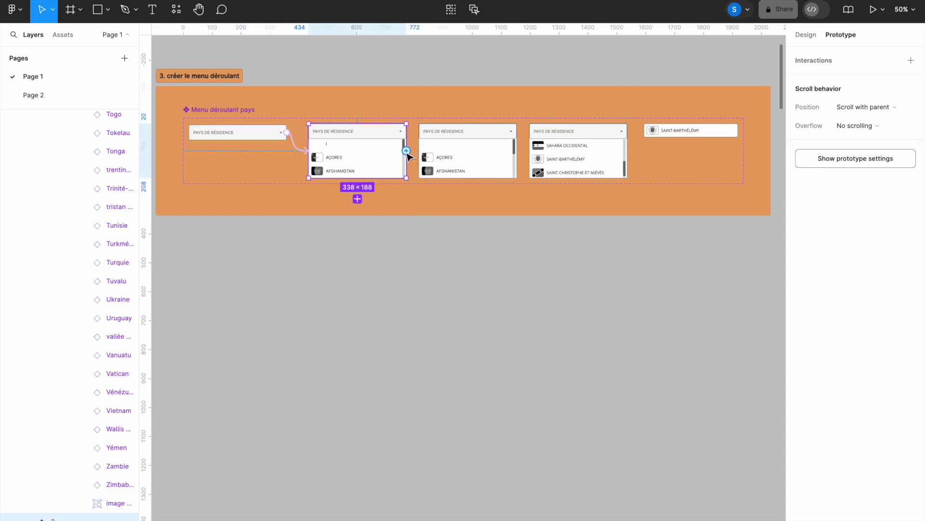
left_click_drag(407, 151, 440, 159)
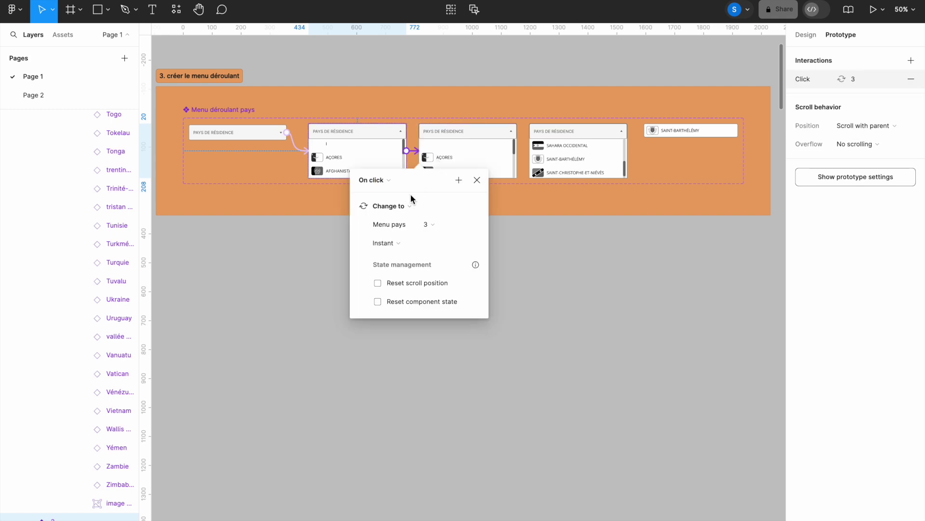
left_click(388, 179)
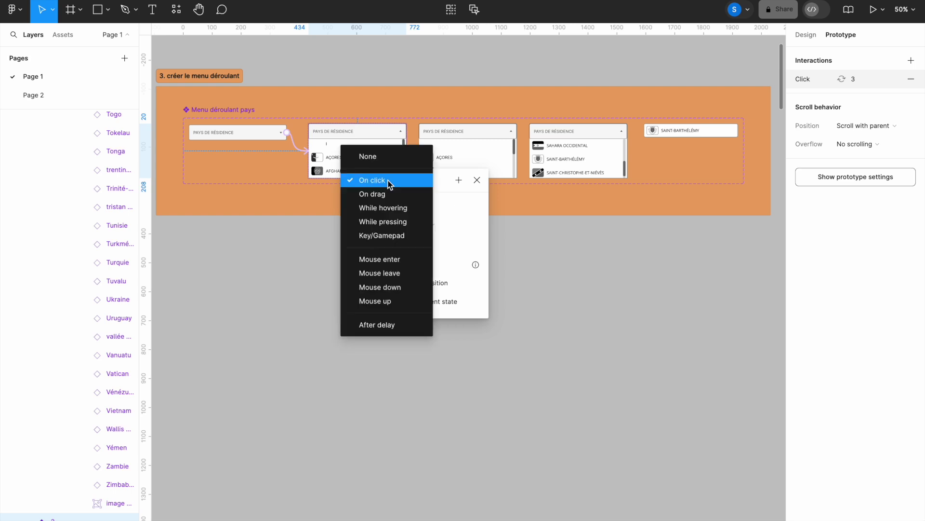
left_click(382, 325)
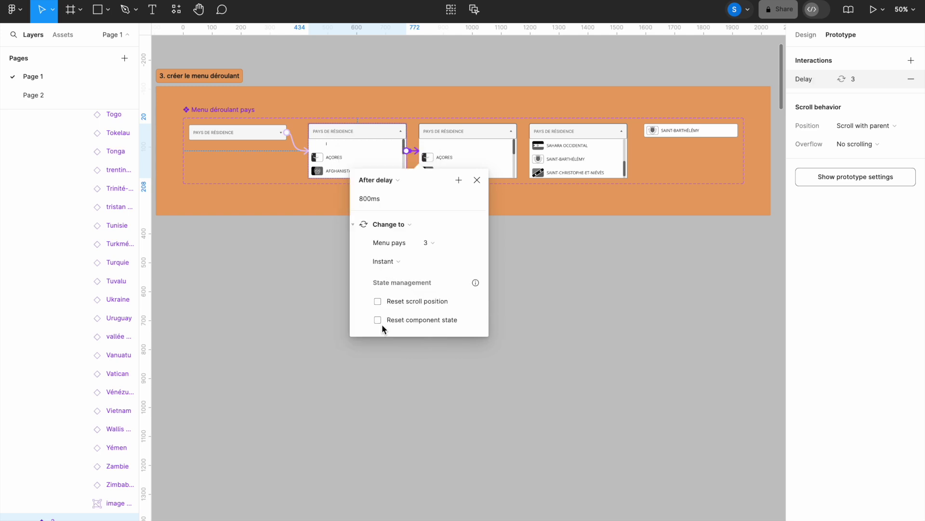
left_click(362, 199)
type("200")
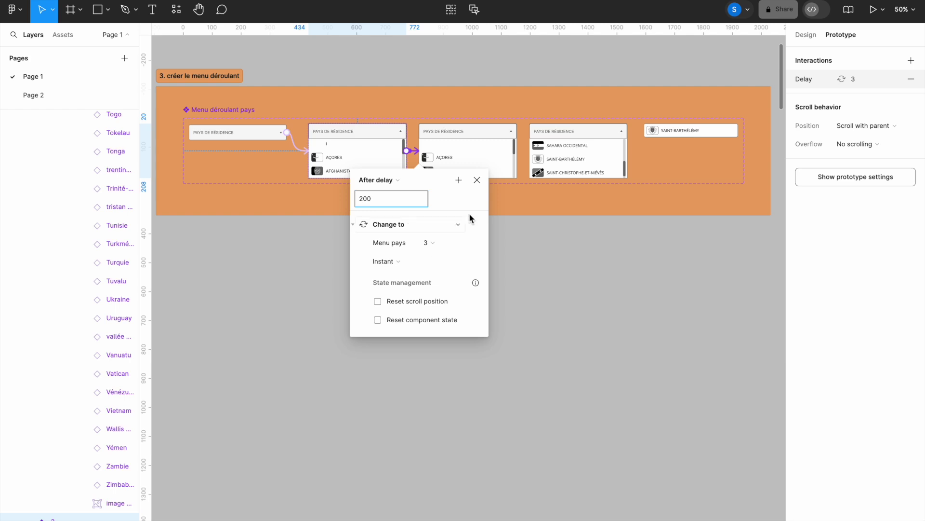
left_click(476, 181)
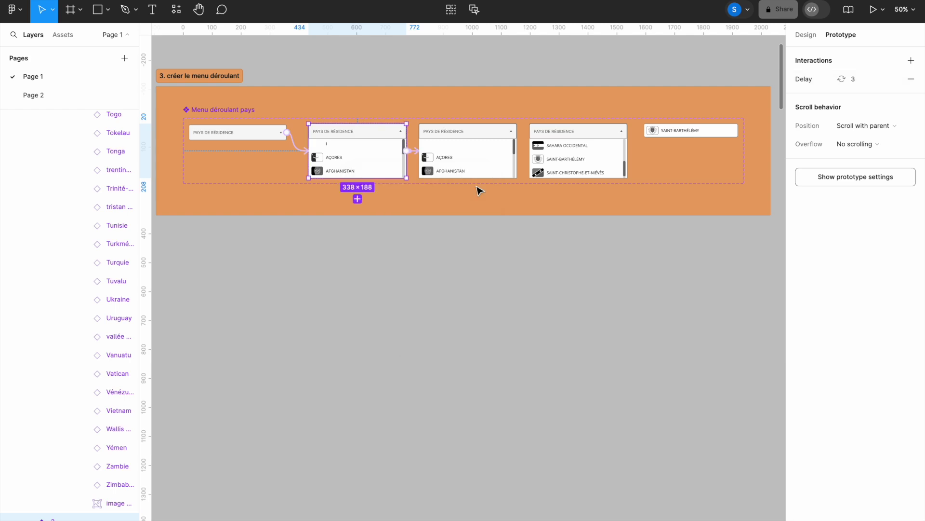
left_click(454, 173)
left_click_drag(419, 162, 375, 164)
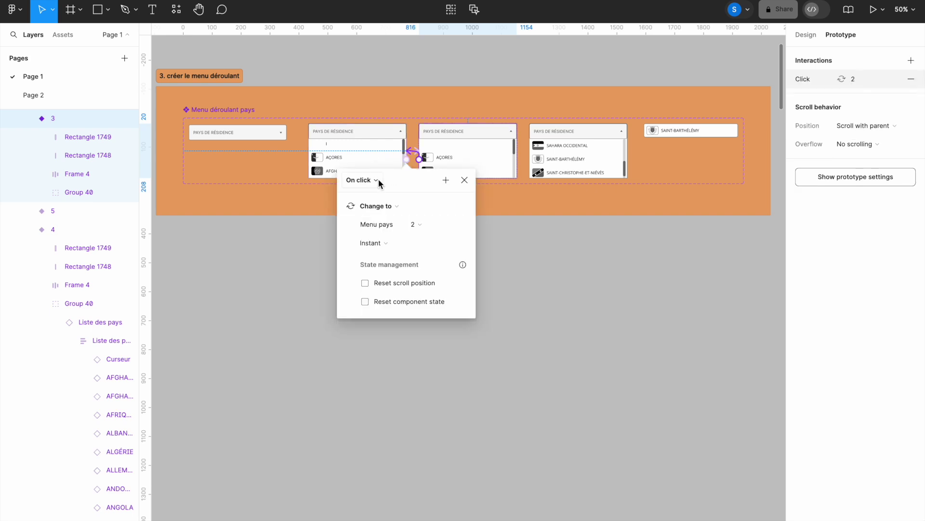
Step: Set variant 3's return to variant 2 to After delay 200 ms, then drag a link from variant 2 toward variant 4
left_click(377, 179)
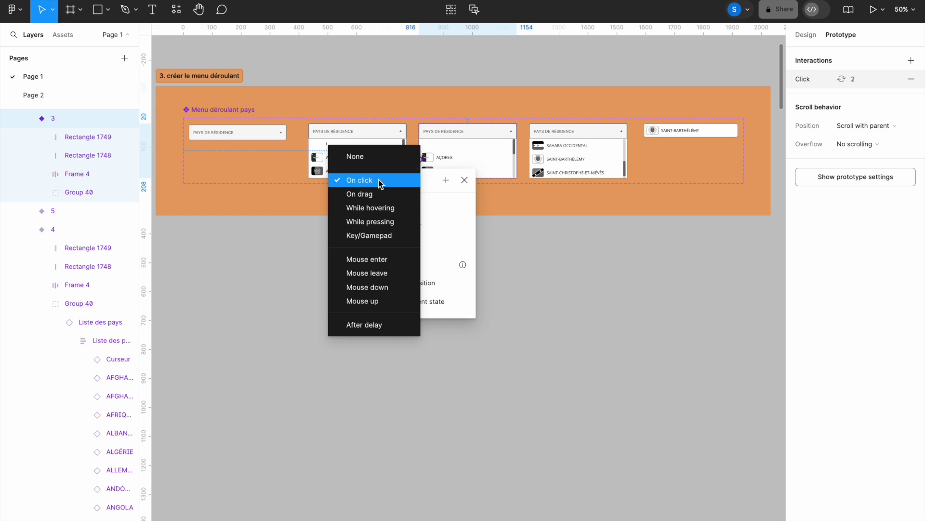
left_click(368, 322)
left_click(354, 200)
type("200")
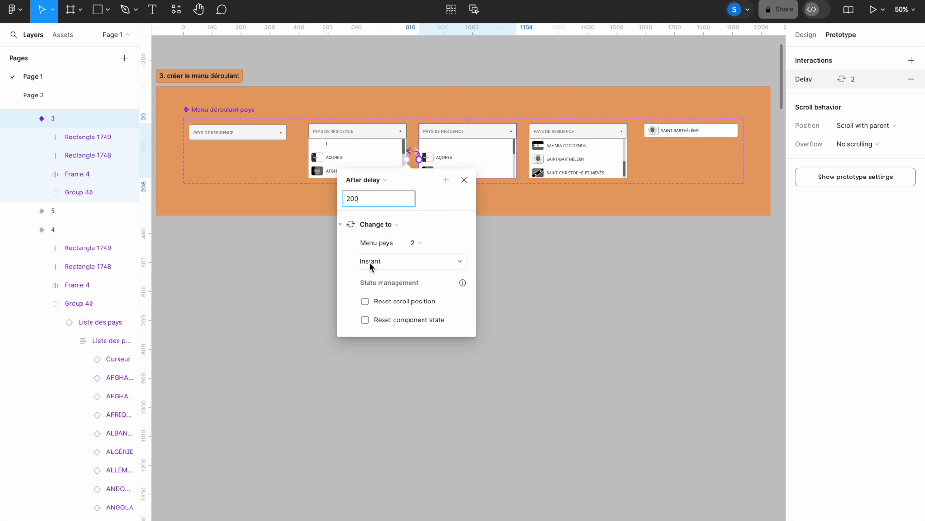
left_click(465, 182)
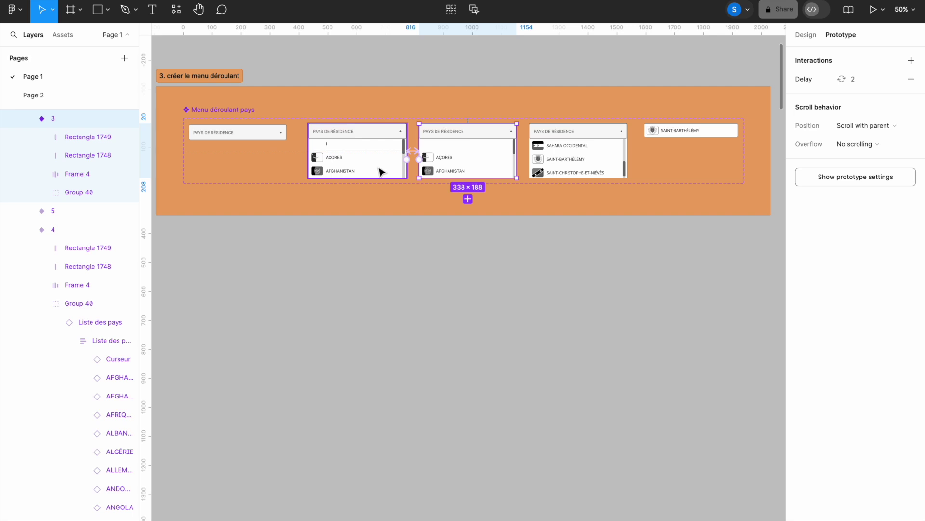
left_click(383, 173)
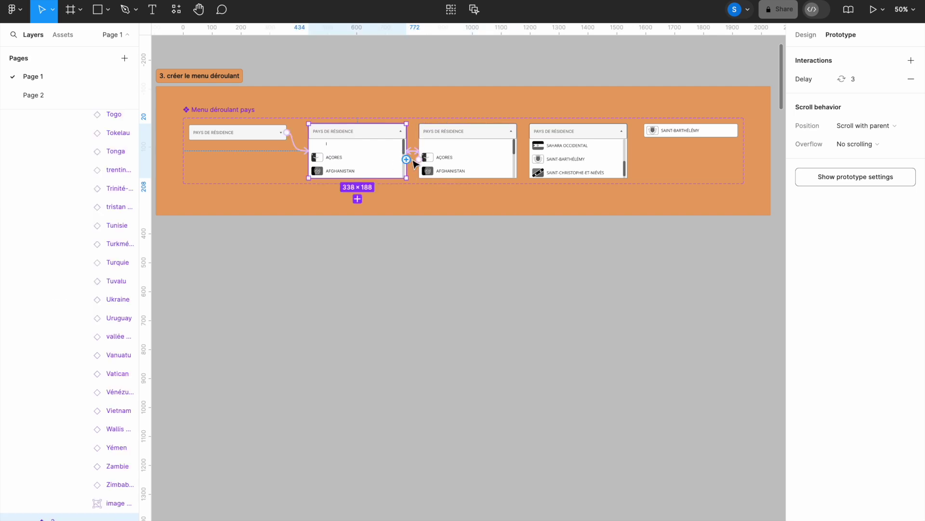
left_click_drag(408, 159, 543, 166)
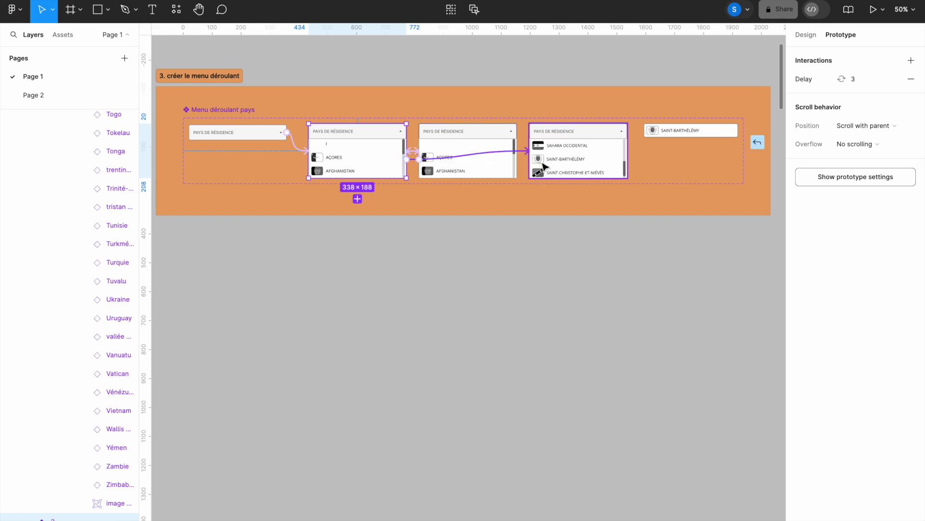
Step: Connect variant 2 to Menu pays 4 with a Key/Gamepad trigger on the S key
left_click_drag(543, 166, 543, 166)
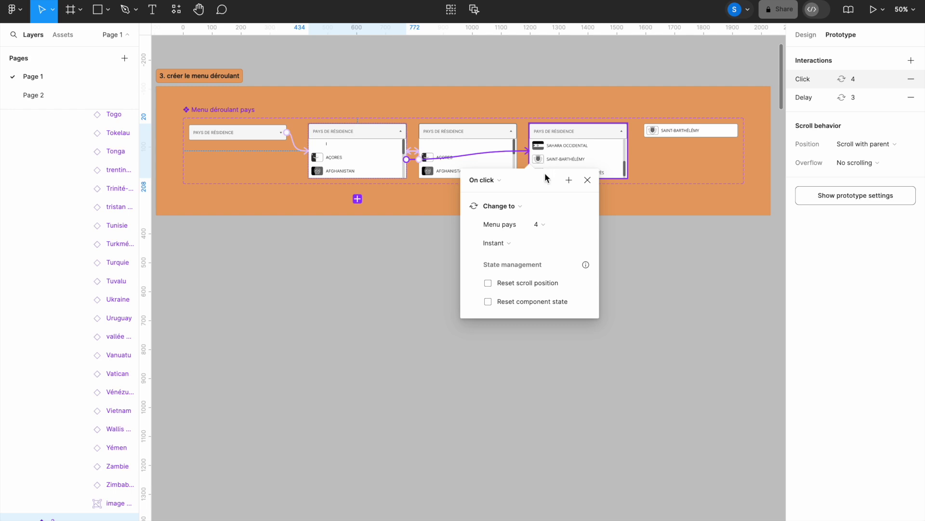
left_click(497, 181)
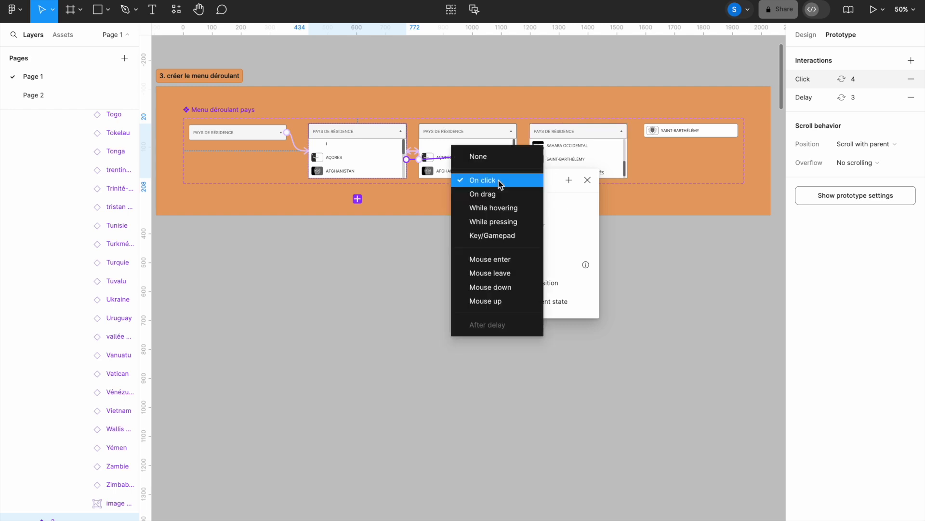
left_click(494, 236)
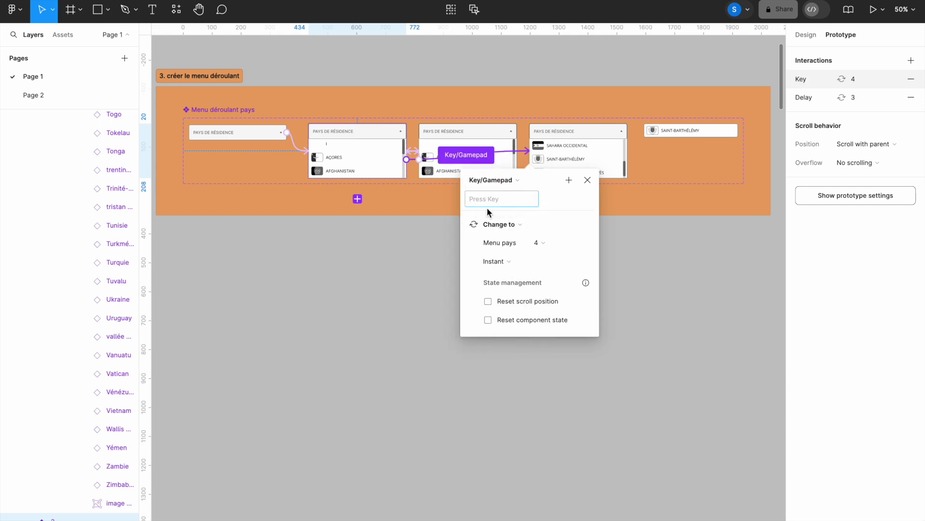
key("s")
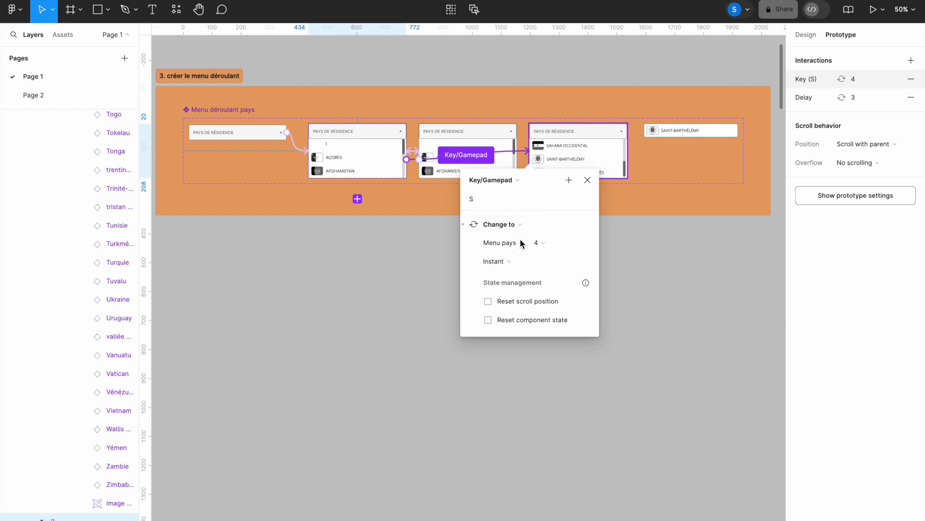
left_click(588, 180)
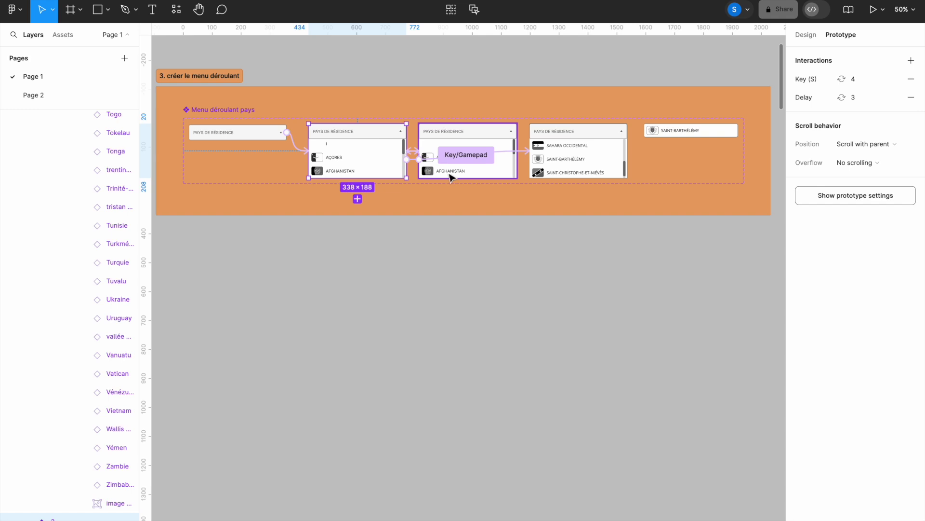
Step: Connect variant 3 to Menu pays 4, triggered by pressing the S key
left_click(493, 176)
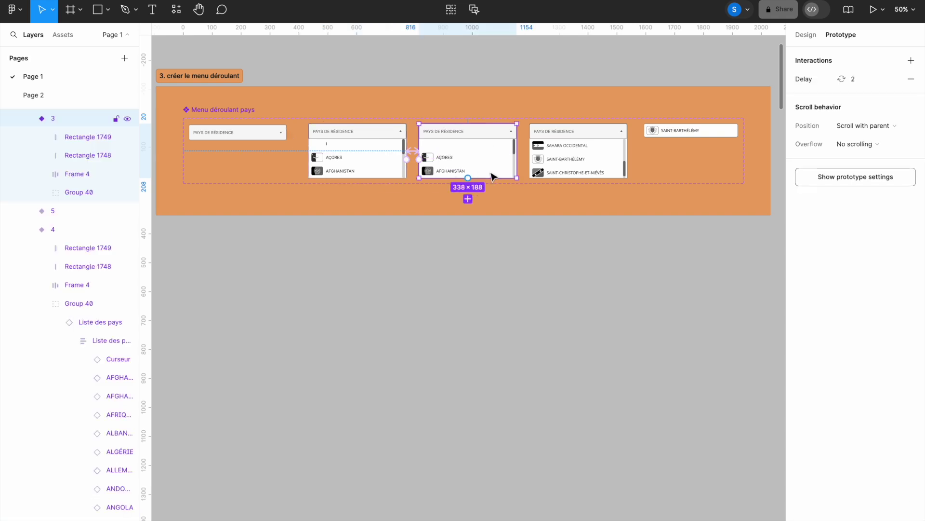
left_click_drag(518, 152, 558, 164)
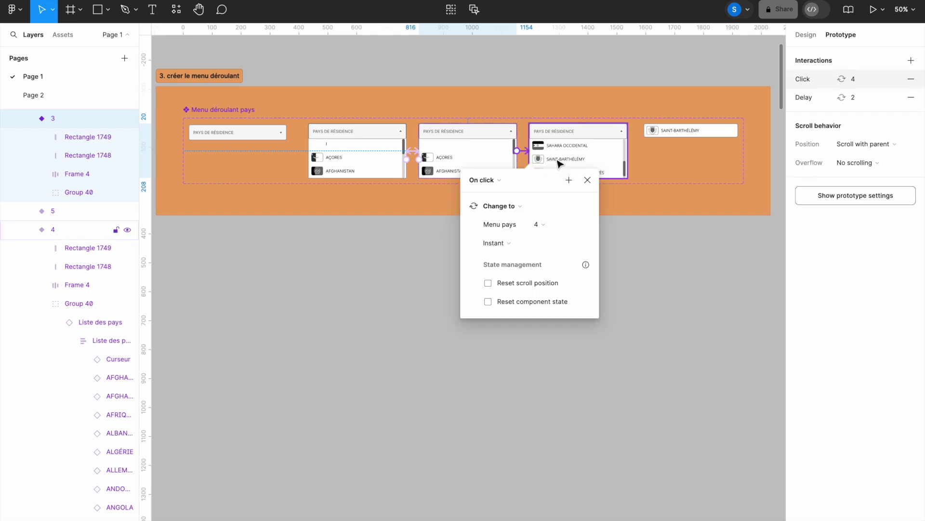
left_click(506, 183)
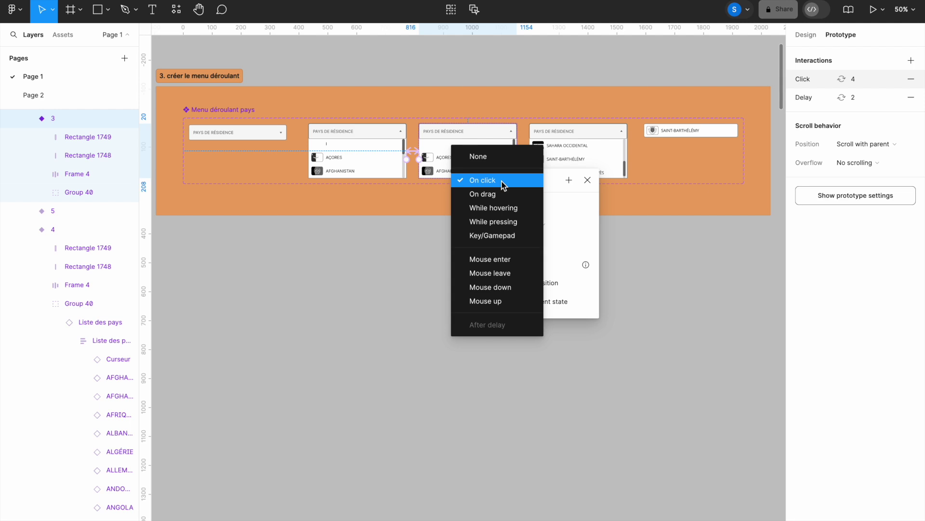
left_click(528, 236)
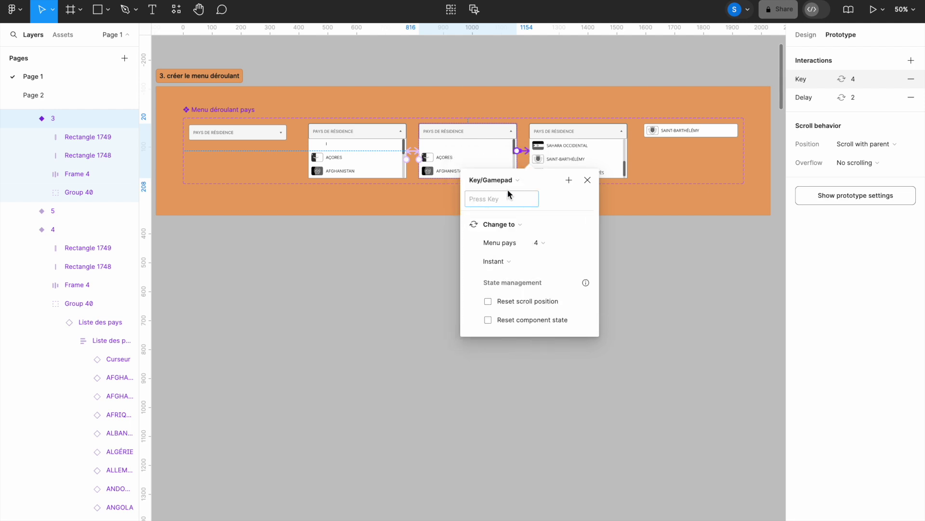
key("s")
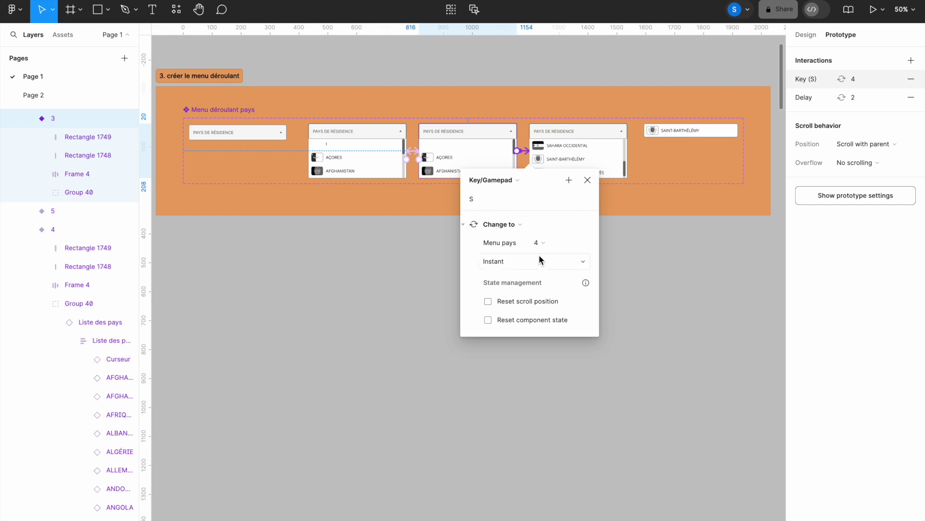
left_click(587, 181)
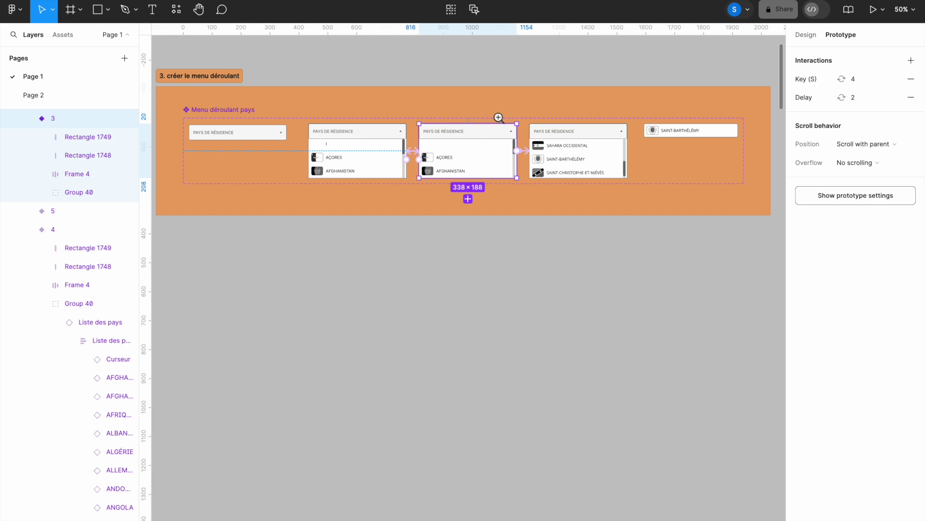
Step: Make dragging variant 3's scrollbar thumb change to Menu pays 4 with Smart animate, ease out 300 ms
left_click_drag(484, 104, 643, 203)
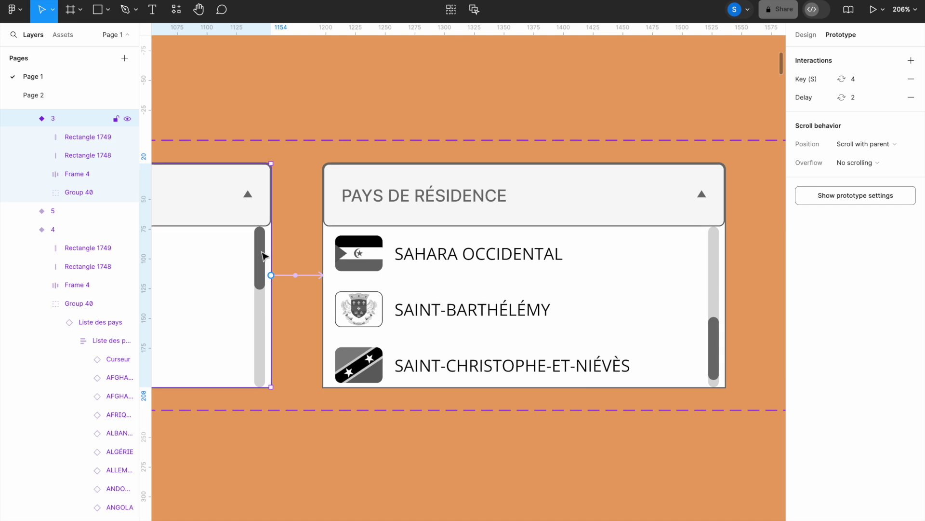
left_click(264, 257)
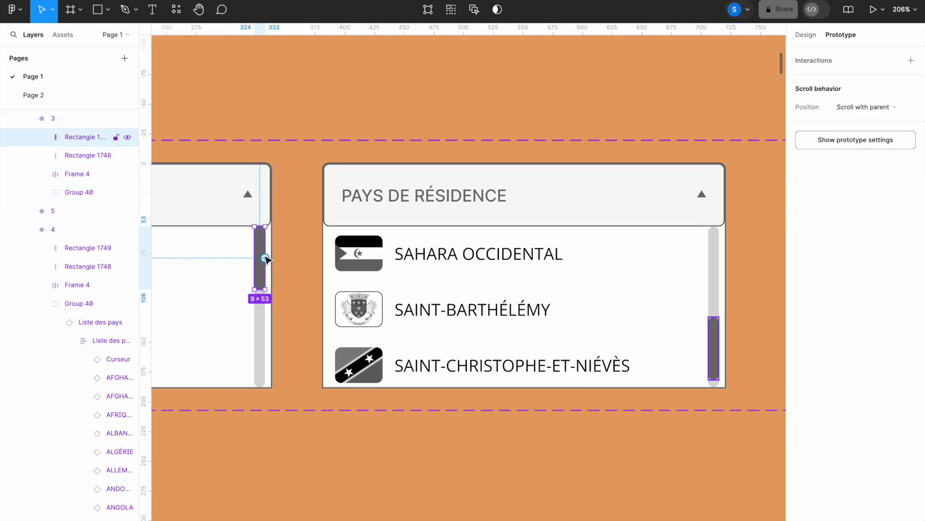
left_click_drag(265, 258, 342, 288)
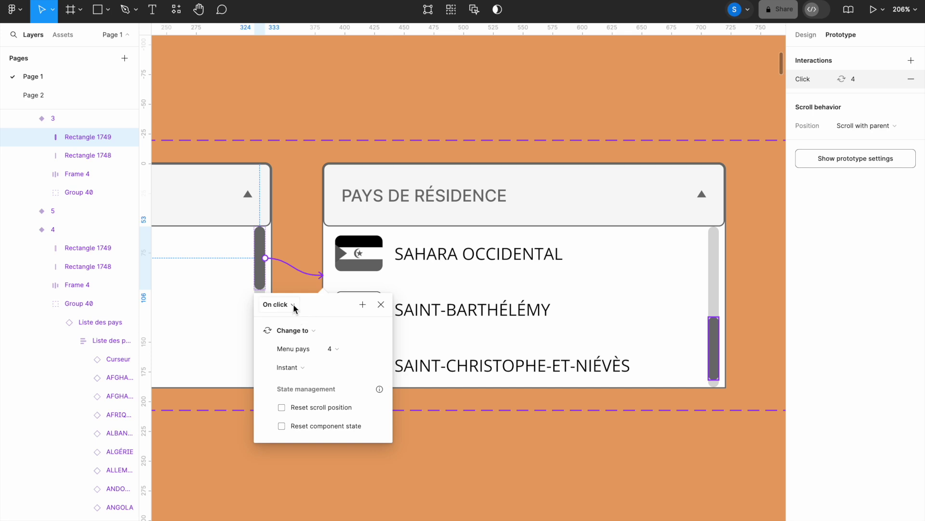
left_click(293, 305)
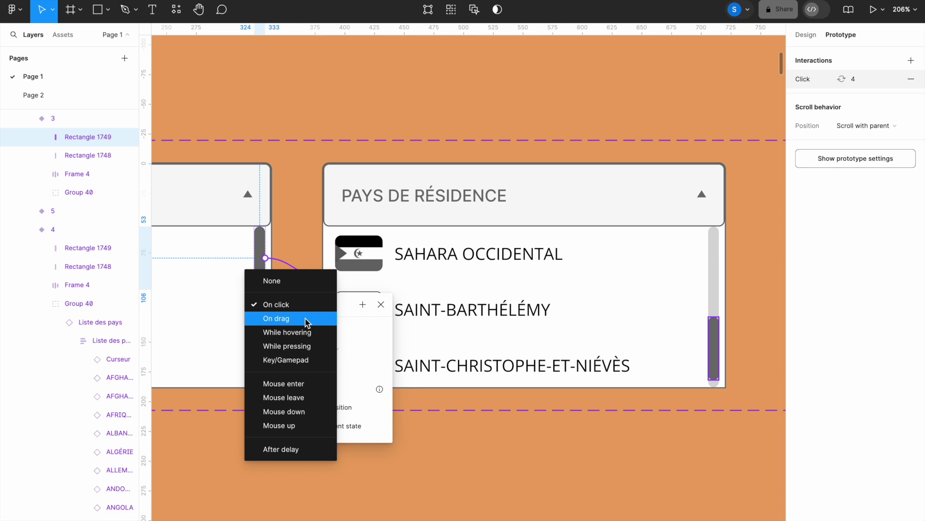
left_click(307, 320)
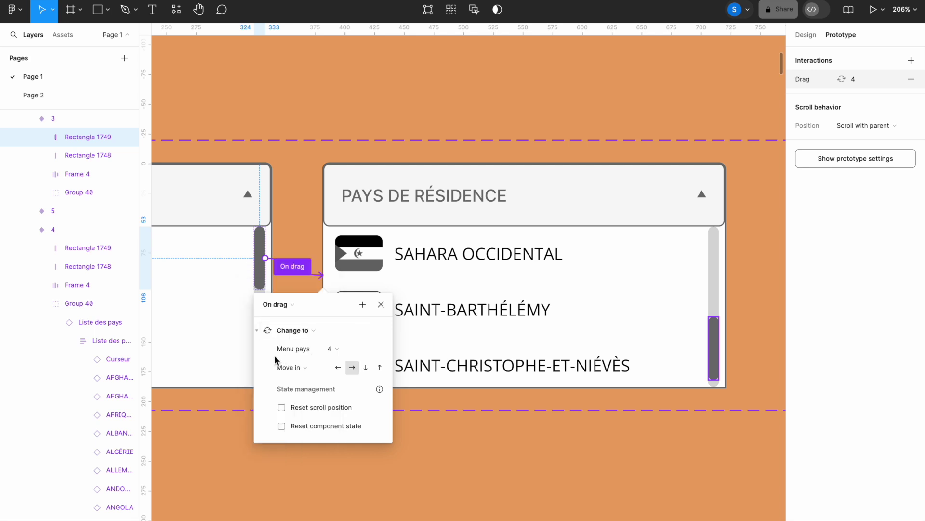
left_click(324, 367)
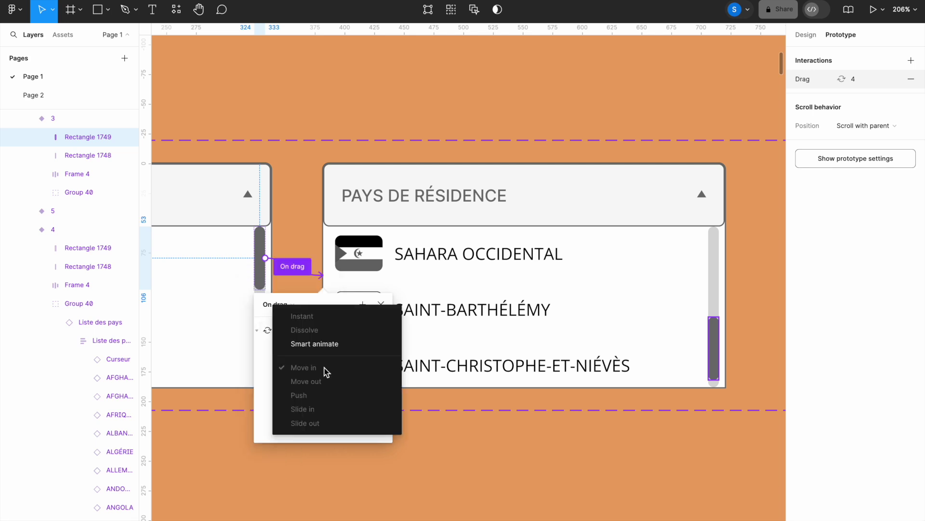
left_click(320, 345)
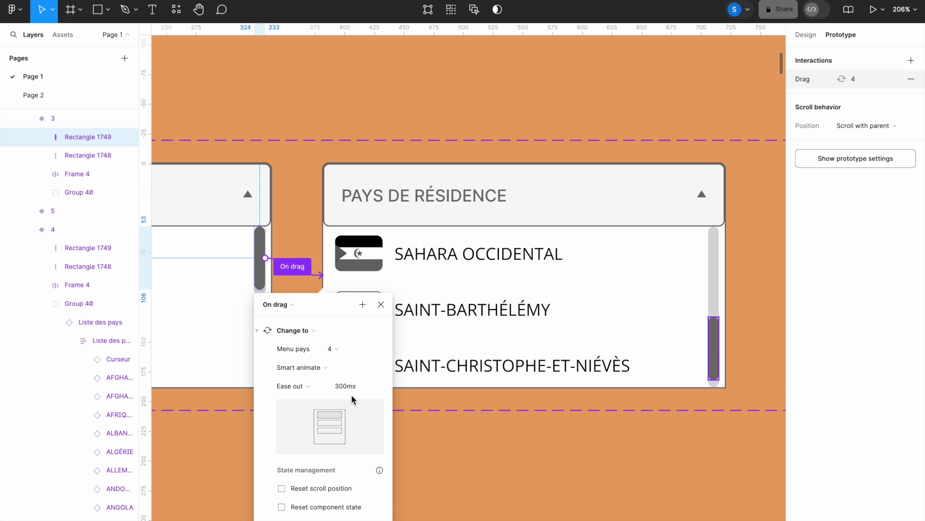
left_click(381, 306)
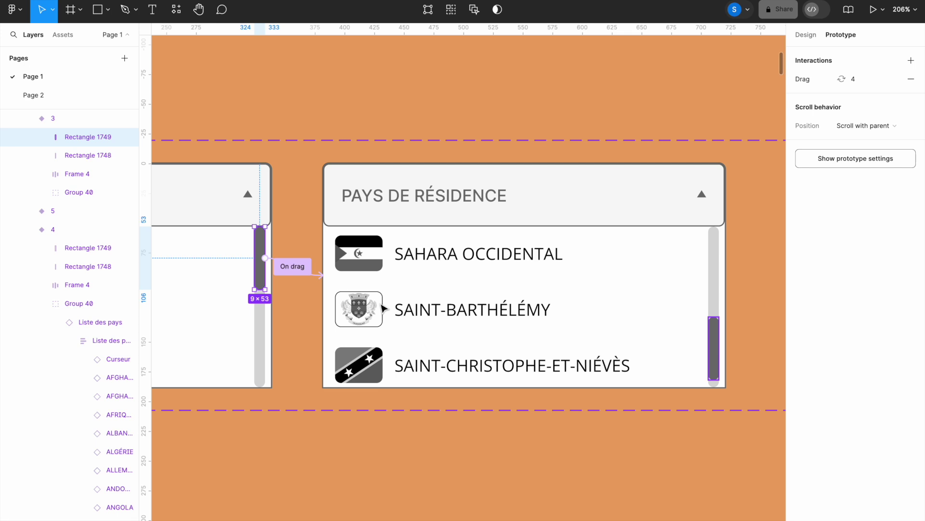
left_click(436, 293)
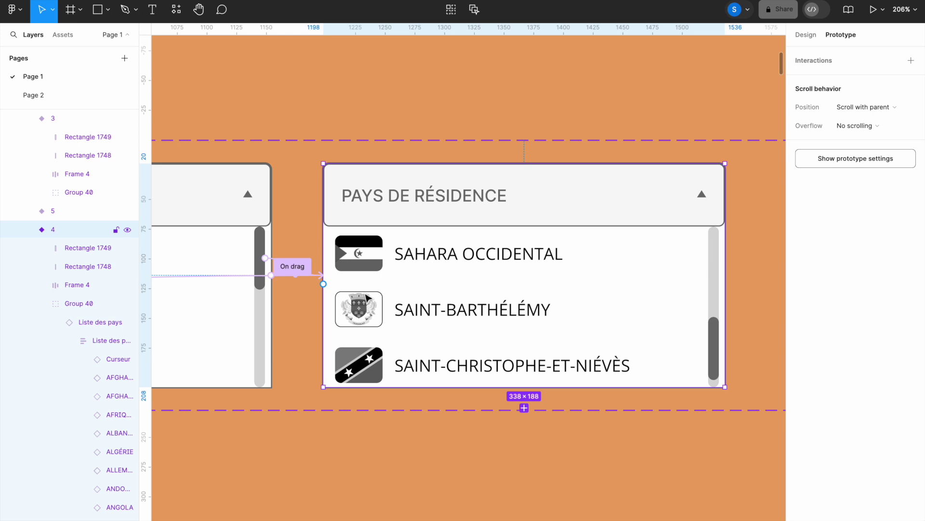
Step: Replace the Scroll to interaction on variant 4's scrollbar thumb with an On drag link to Menu pays 2
left_click(715, 349)
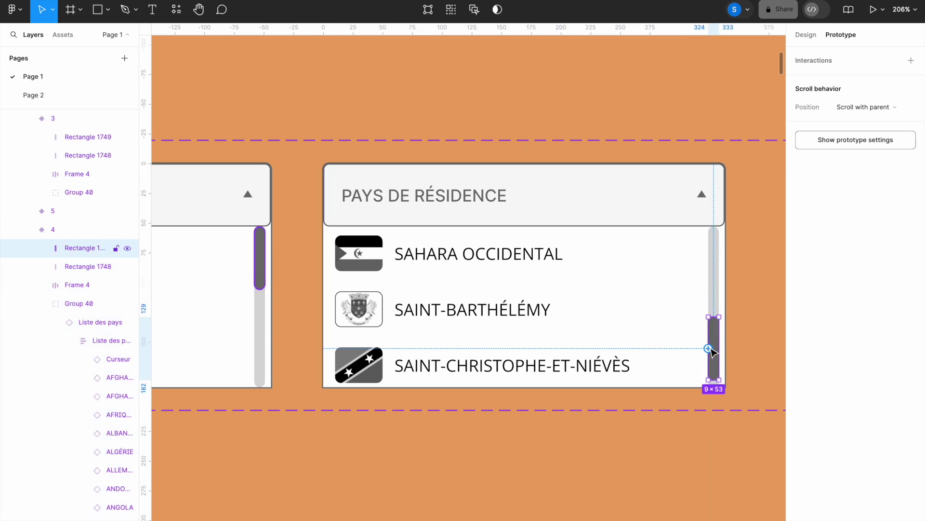
mouse_move(709, 349)
left_mouse_down()
mouse_move(651, 353)
mouse_move(711, 350)
left_mouse_up()
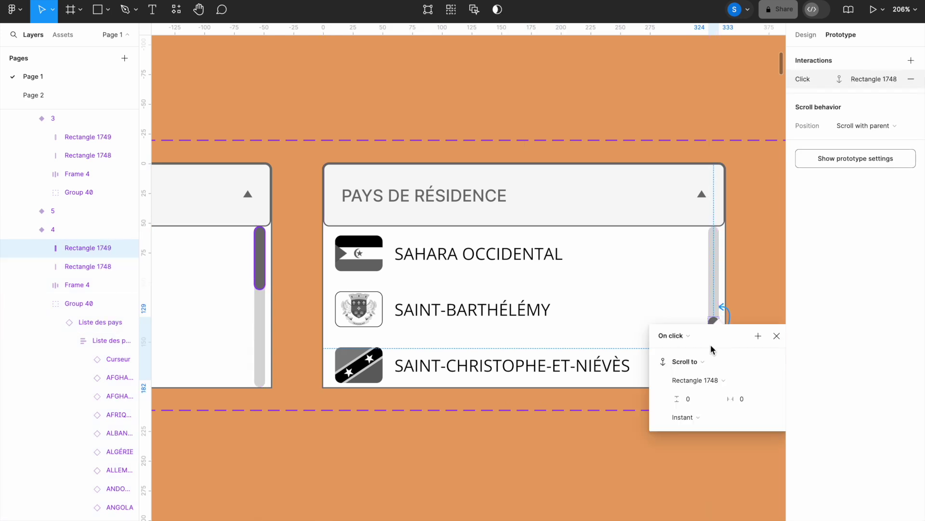
left_click(777, 336)
left_click(911, 79)
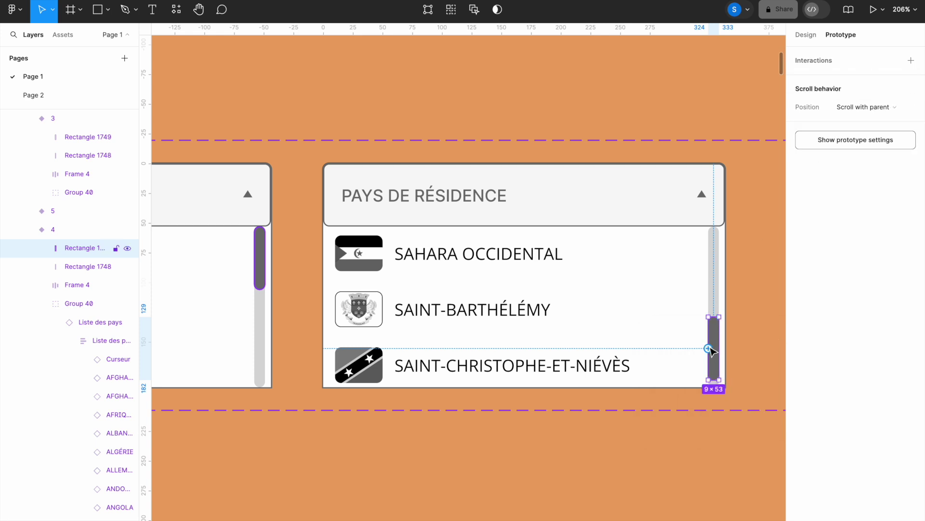
left_click_drag(709, 348, 671, 321)
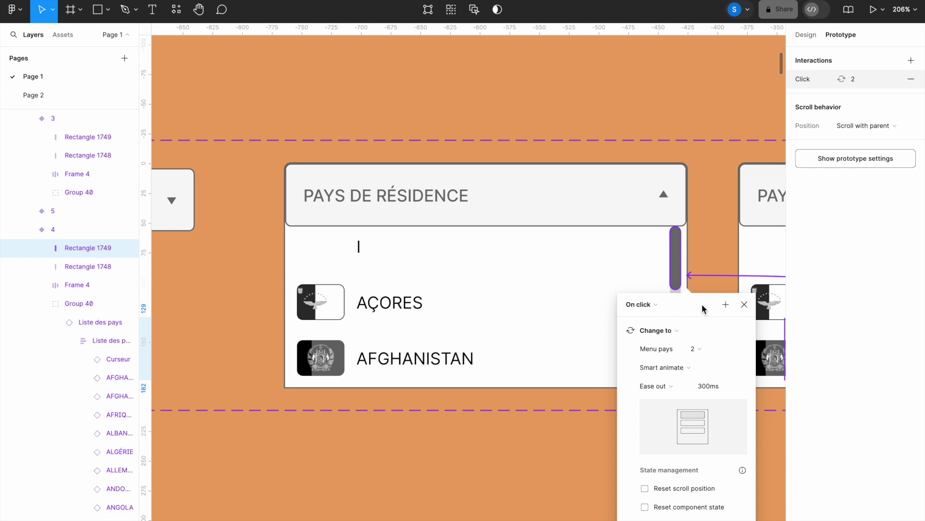
left_click(656, 309)
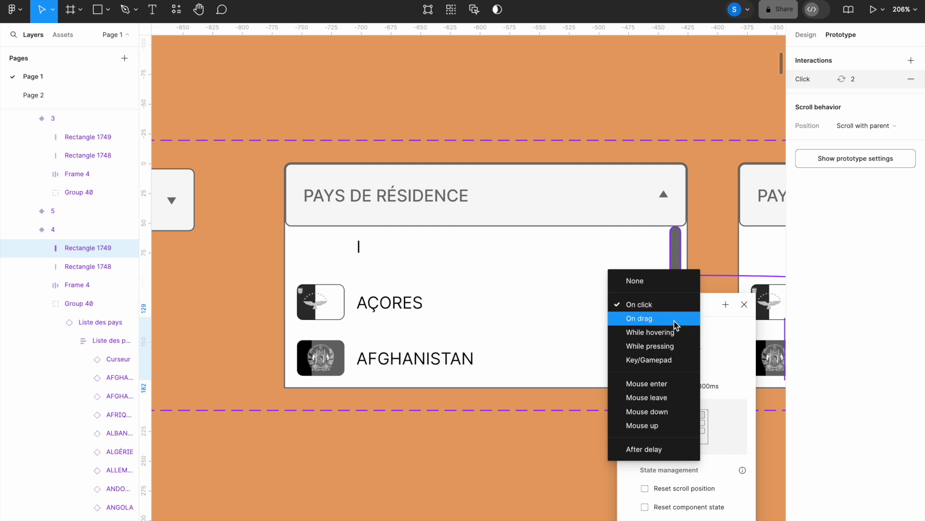
left_click(675, 320)
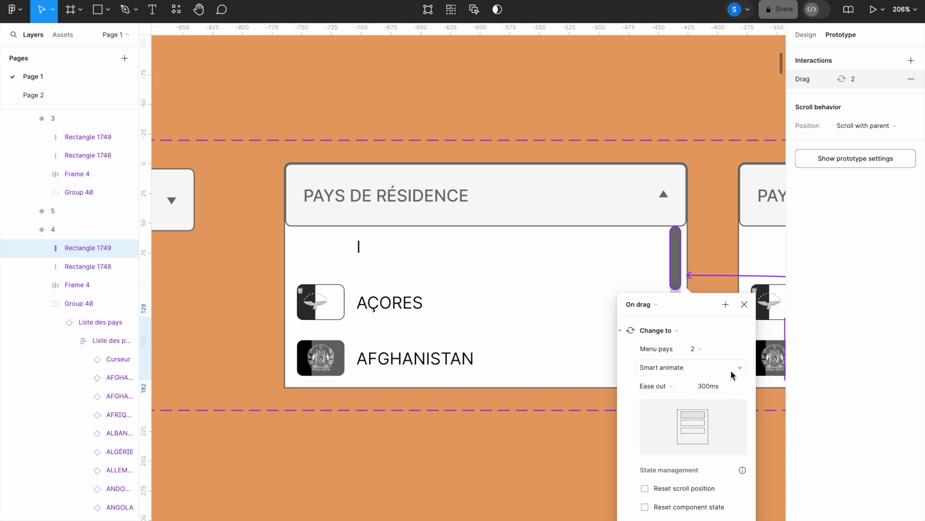
left_click(744, 306)
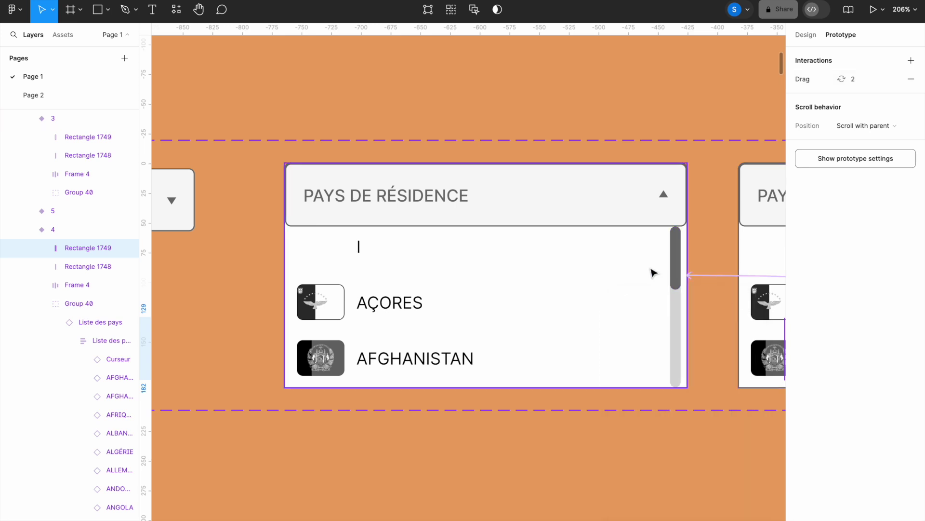
key("shift+0")
left_click_drag(699, 283, 235, 203)
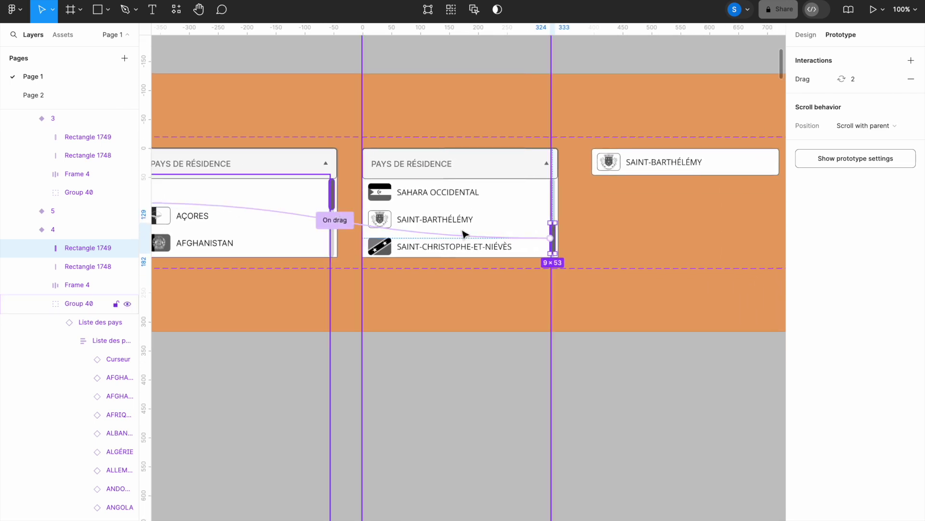
Step: Link the Saint-Barthélemy row to variant 5 with an On click trigger
left_click(449, 220)
left_click(449, 222)
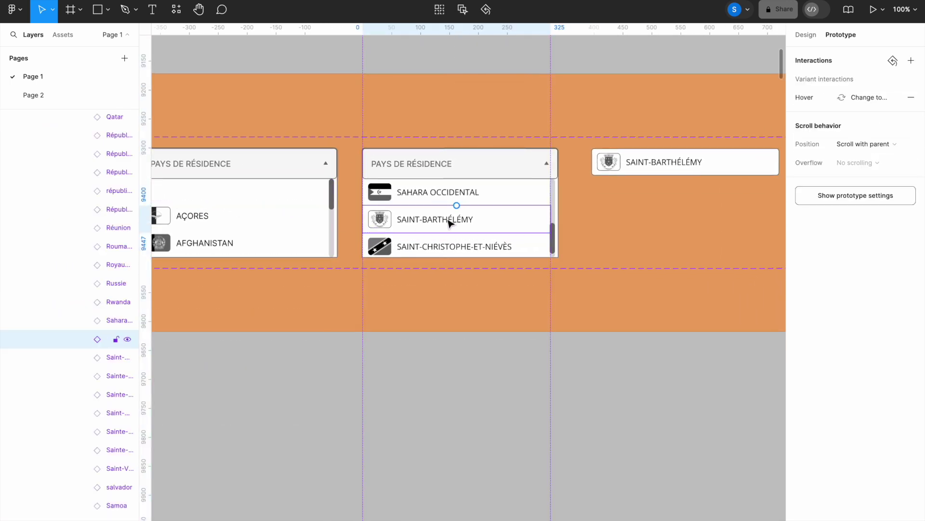
left_click_drag(551, 219, 637, 162)
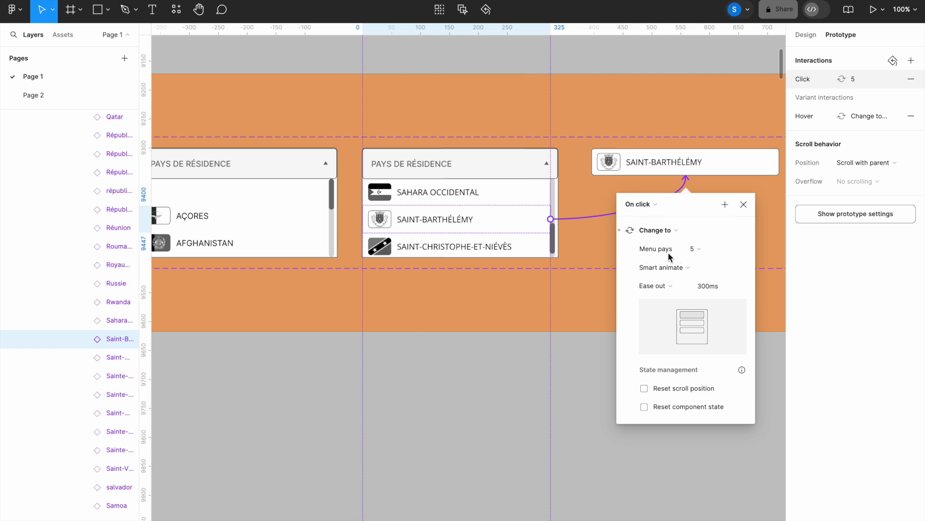
left_click(744, 207)
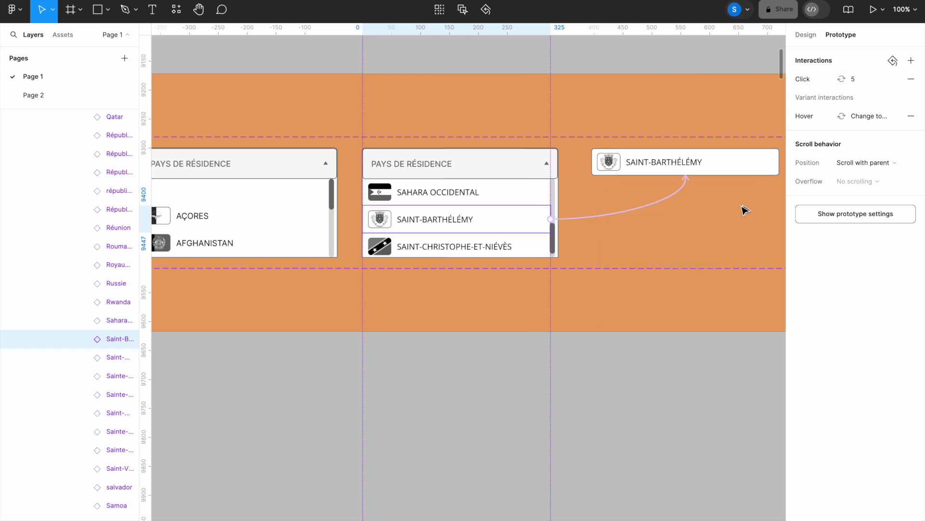
Step: Make clicking the chosen-country field in variant 5 change the menu to variant 4
left_click(596, 169)
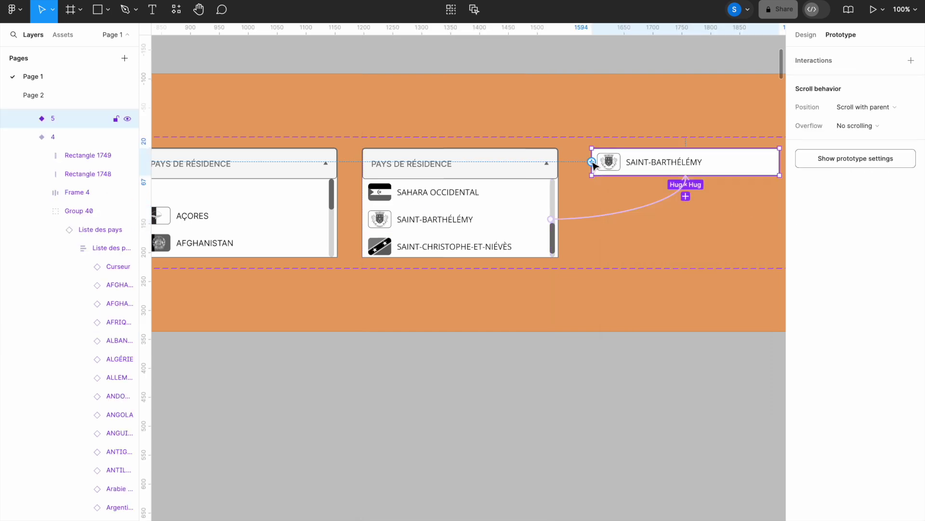
left_click_drag(592, 162, 536, 223)
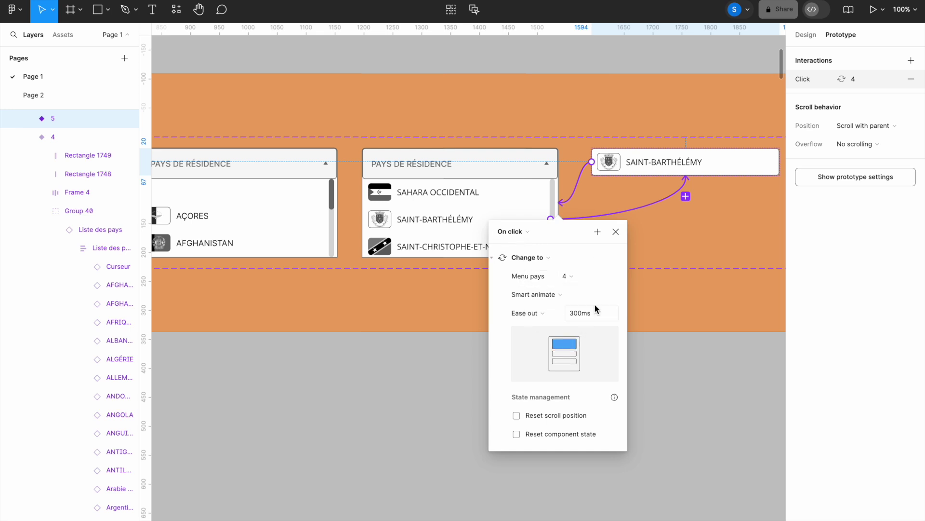
left_click(615, 233)
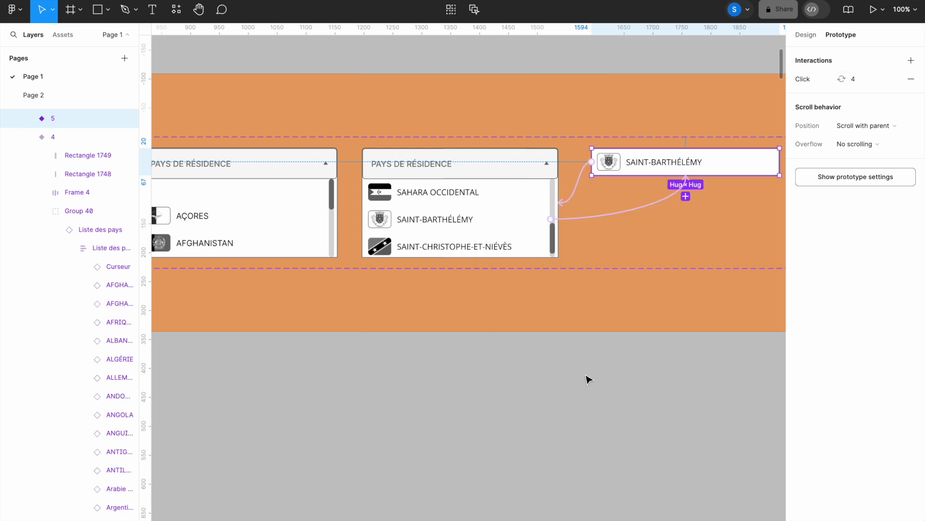
key("minus")
left_click_drag(395, 359, 517, 347)
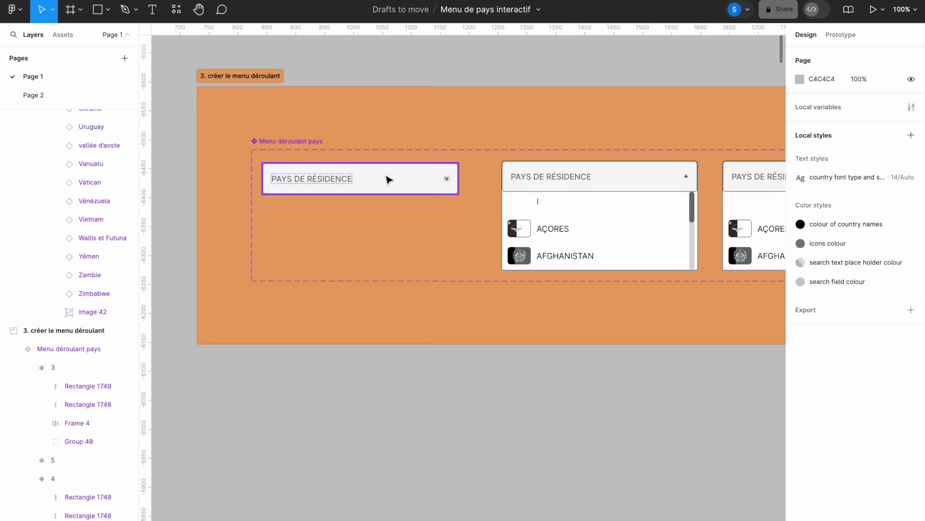
Step: Place a copy of the closed dropdown at the top of Écran test and present that frame
left_click(390, 180)
key("minus")
left_click_drag(345, 153, 554, 142)
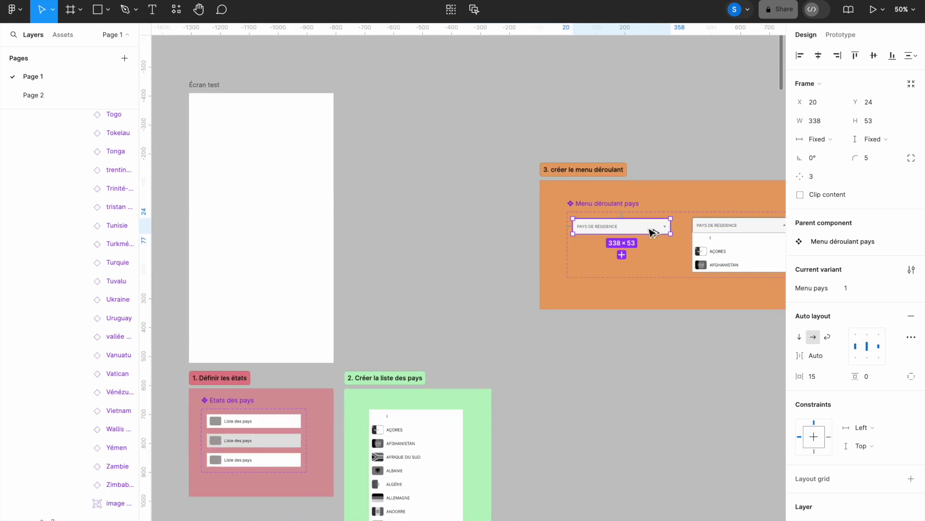
left_click_drag(652, 232, 288, 124)
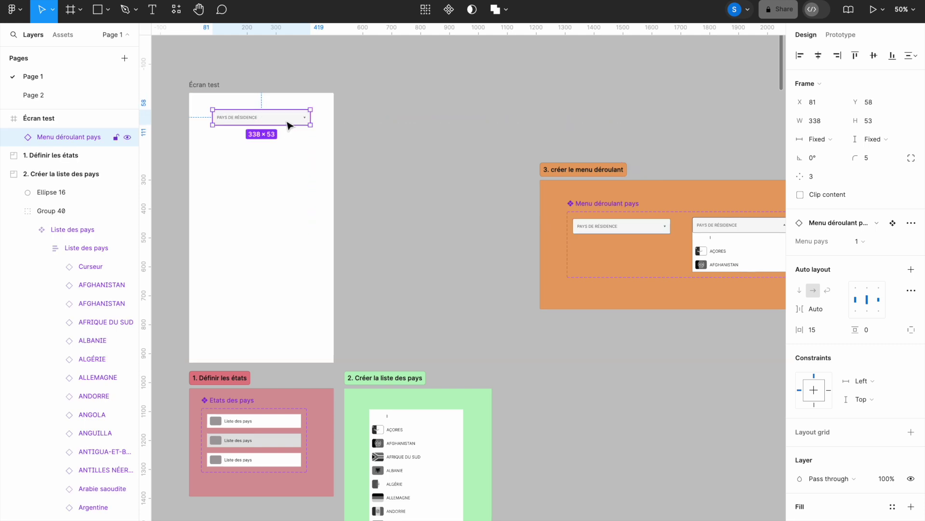
left_click(215, 84)
left_click(873, 9)
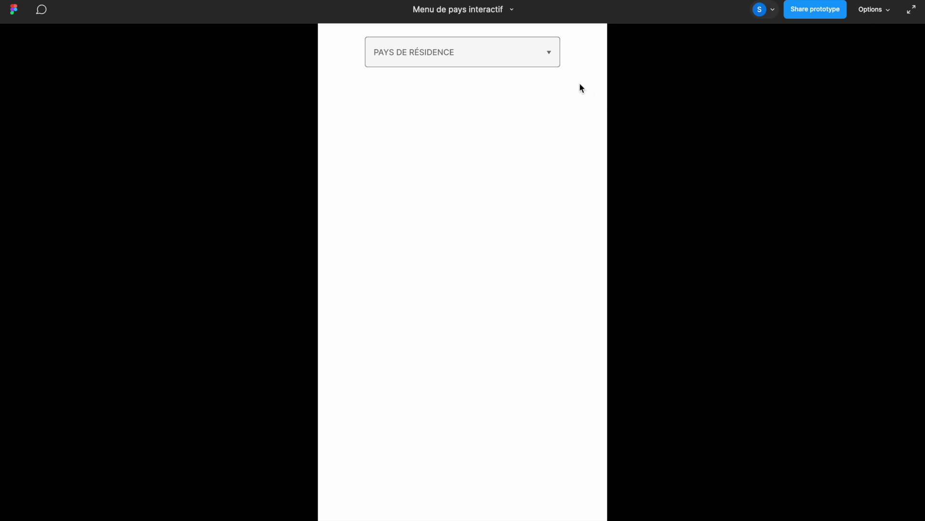
Step: Open the dropdown, jump to S countries with the S key, and choose Saint-Barthélemy
left_click(551, 55)
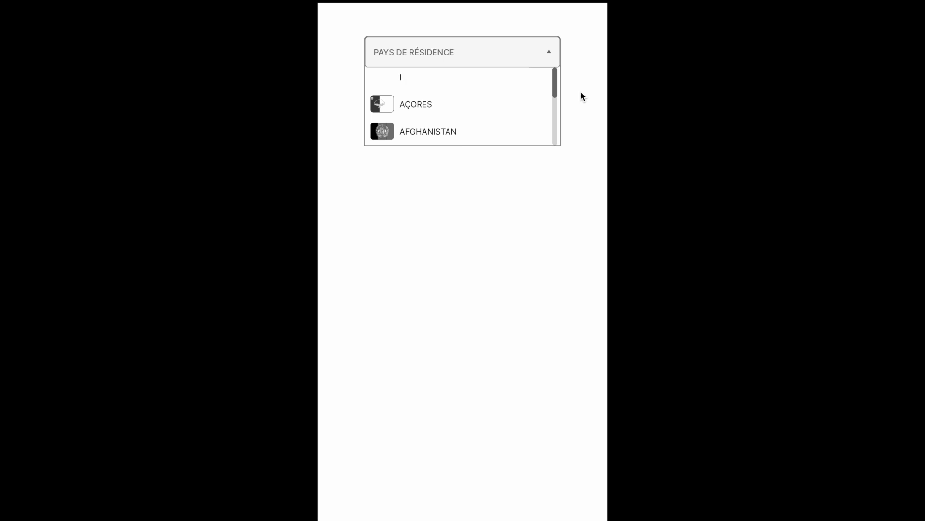
key("s")
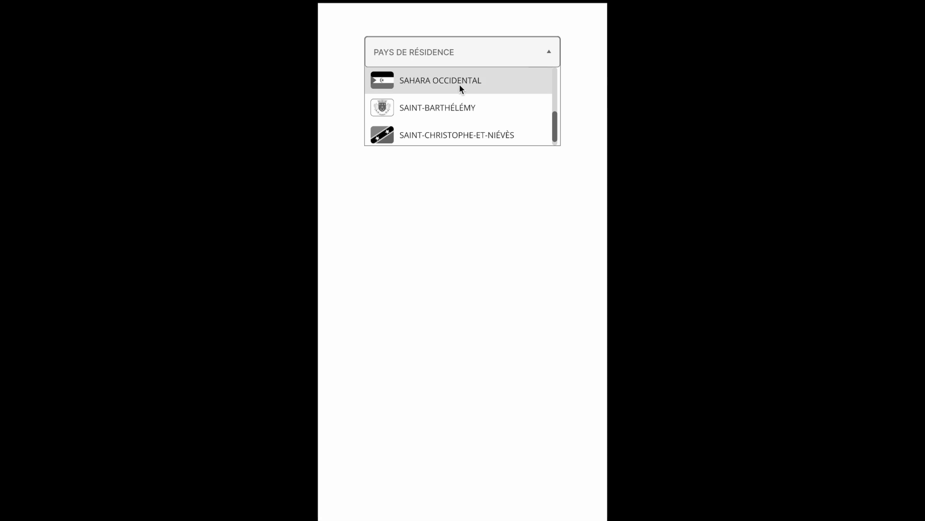
left_click(475, 118)
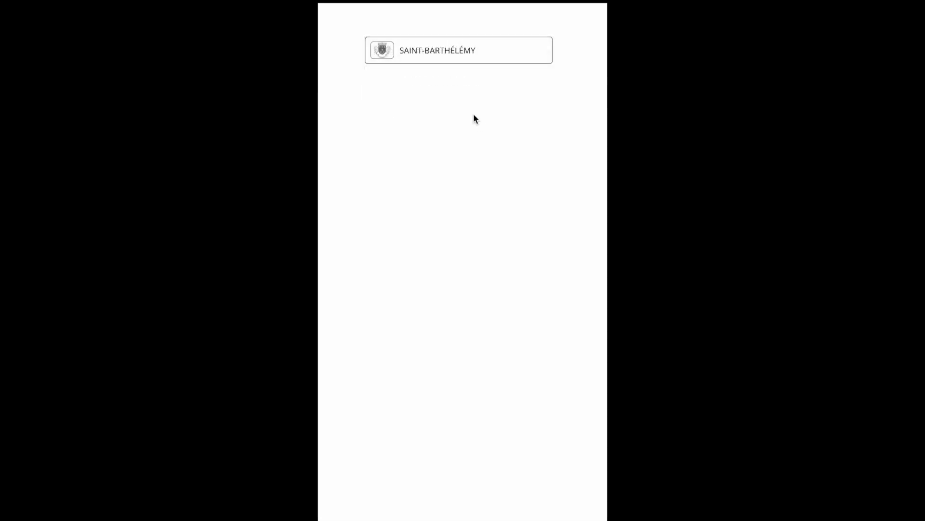
Step: Reopen the list, drag its scrollbar, and choose Saint-Barthélemy again
left_click(543, 50)
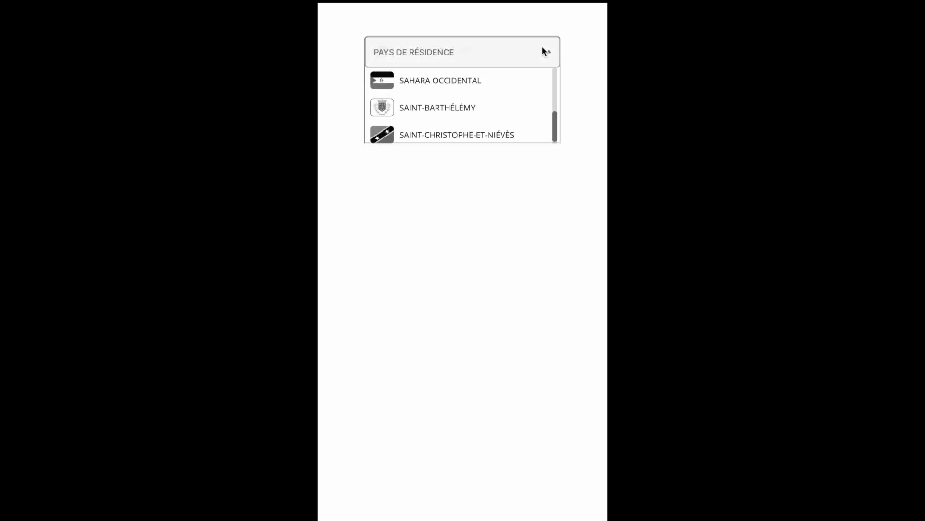
left_click_drag(555, 123, 555, 71)
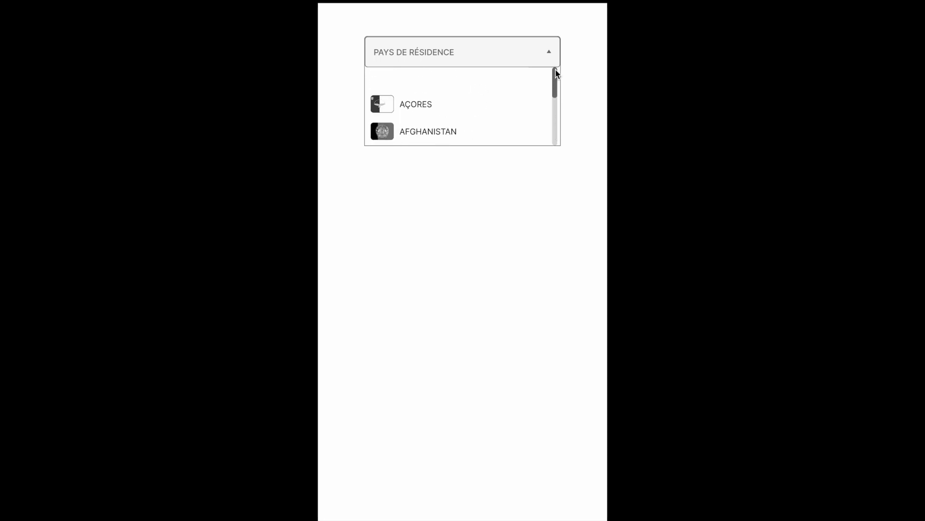
left_click_drag(556, 91, 551, 138)
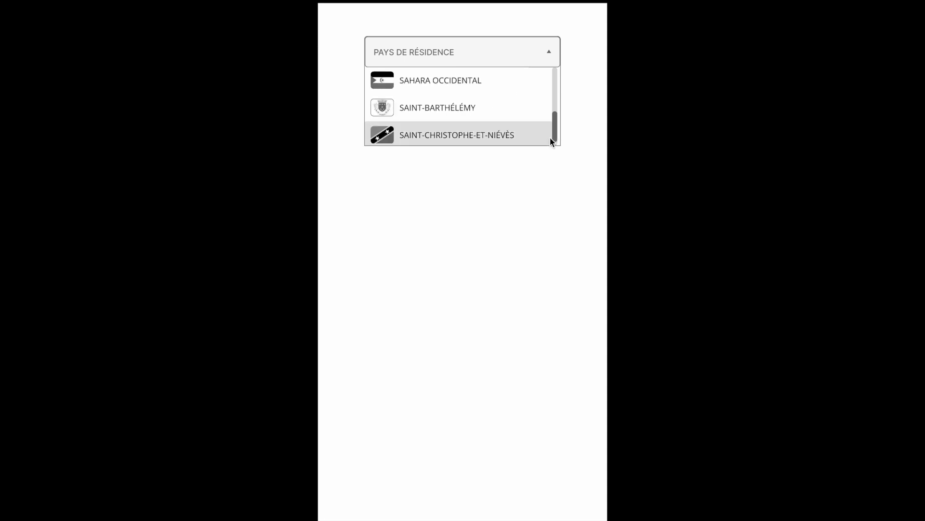
left_click(440, 111)
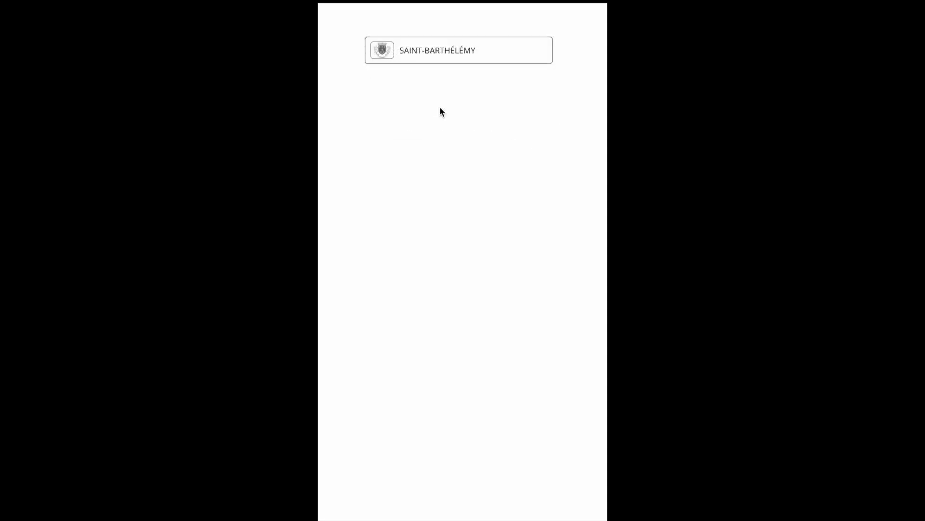